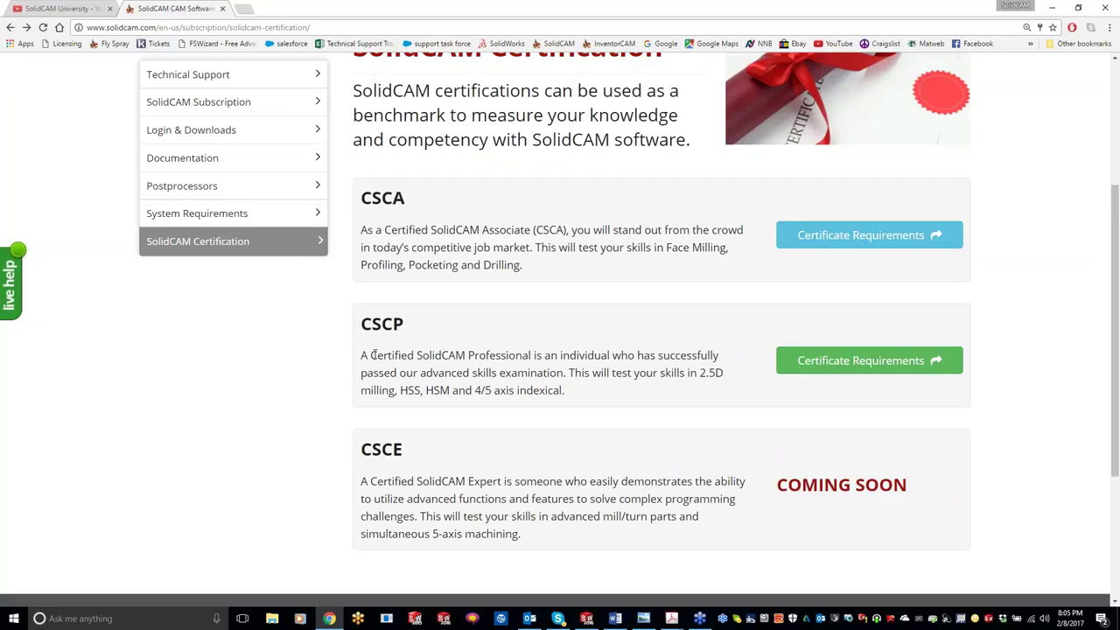
Open the CSCP certificate requirements and review the recommended training, exam rules and topics of Segments 1 to 3.
left_click(858, 360)
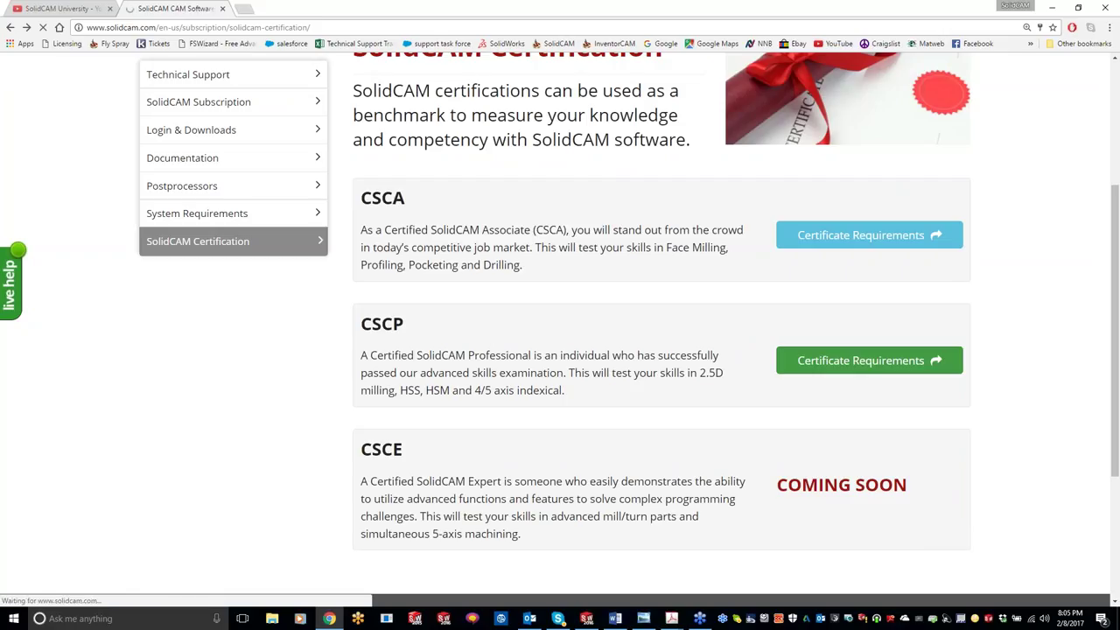
scroll(682, 313, "down", 1)
scroll(683, 313, "down", 8)
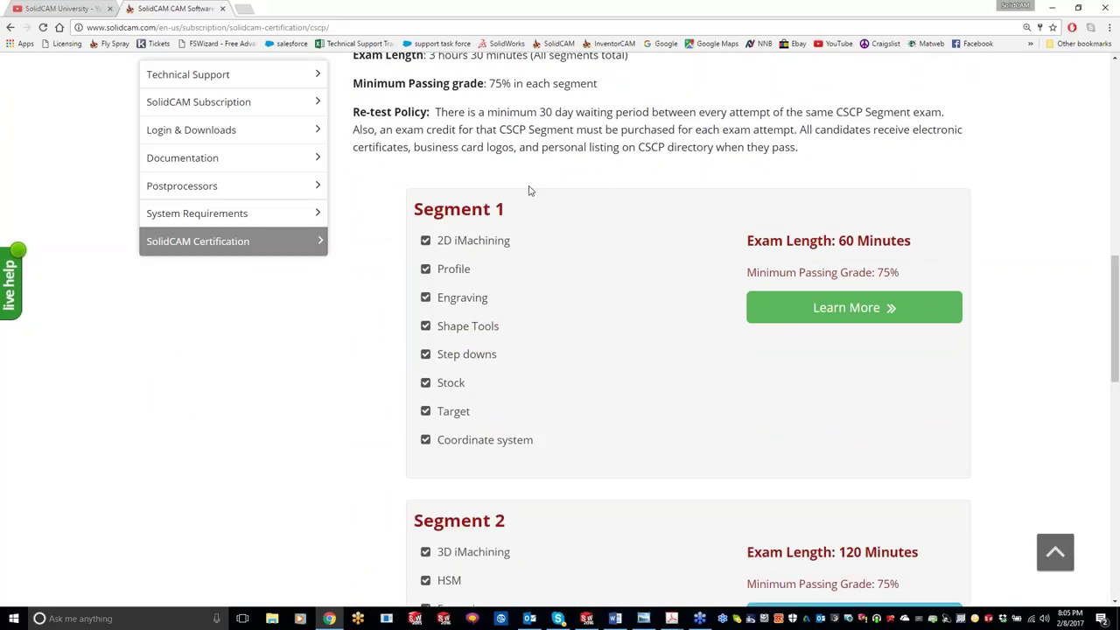
scroll(616, 318, "down", 2)
scroll(615, 318, "down", 2)
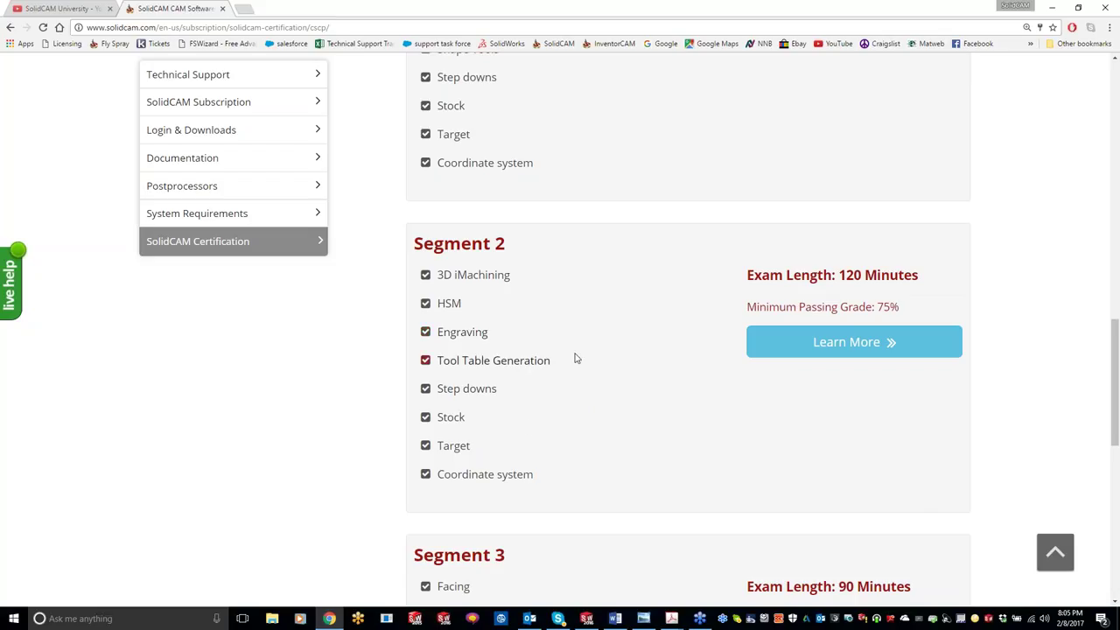
scroll(578, 376, "down", 3)
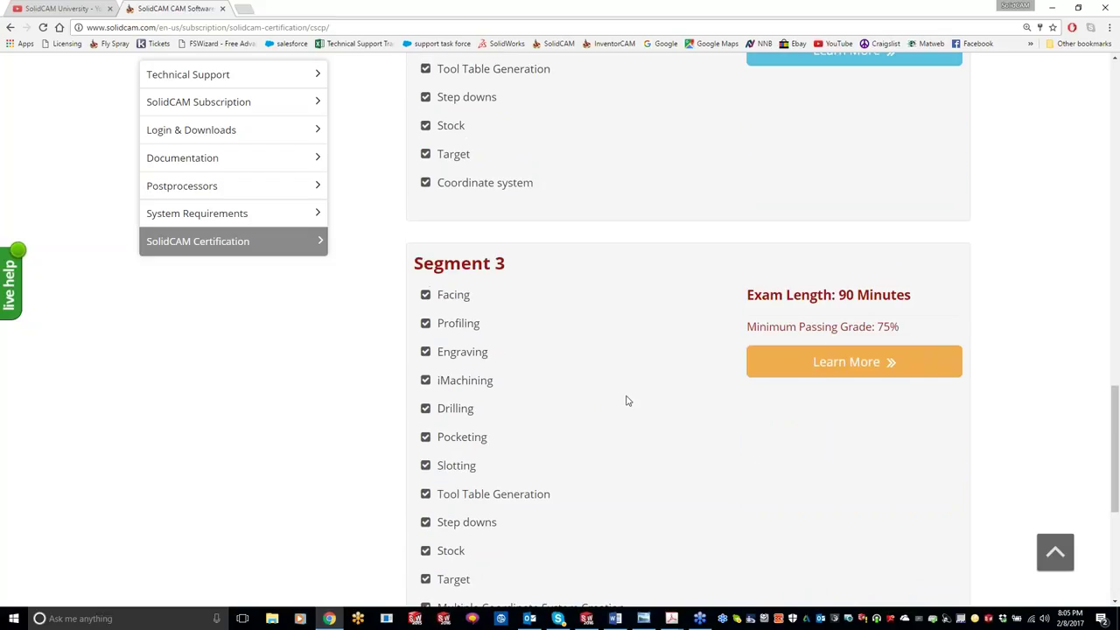
scroll(630, 400, "up", 3)
scroll(627, 401, "up", 5)
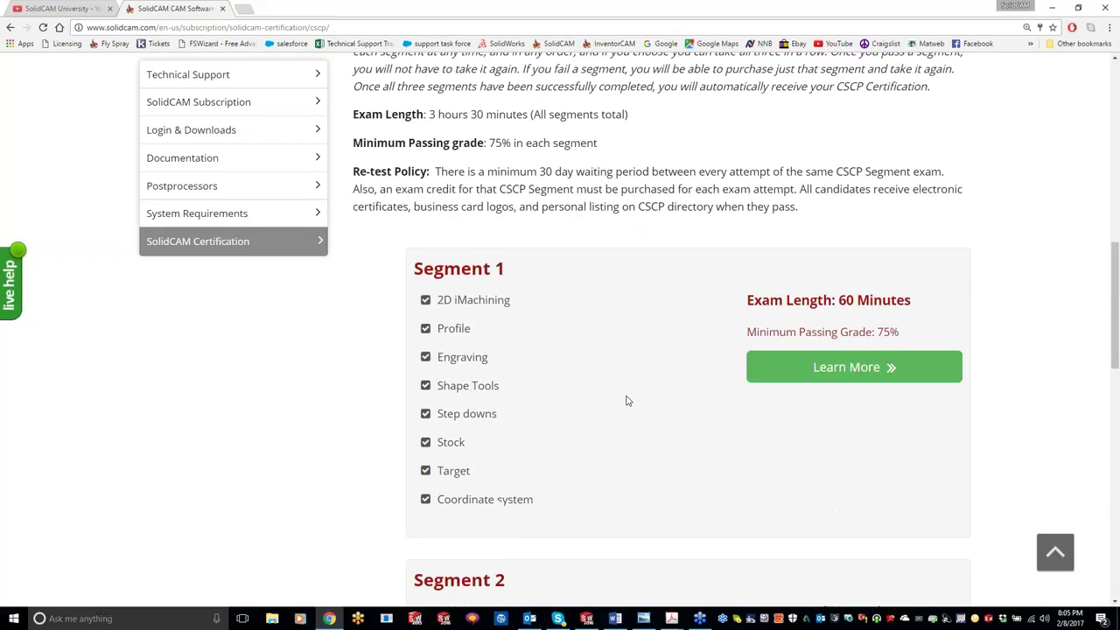
scroll(661, 329, "up", 2)
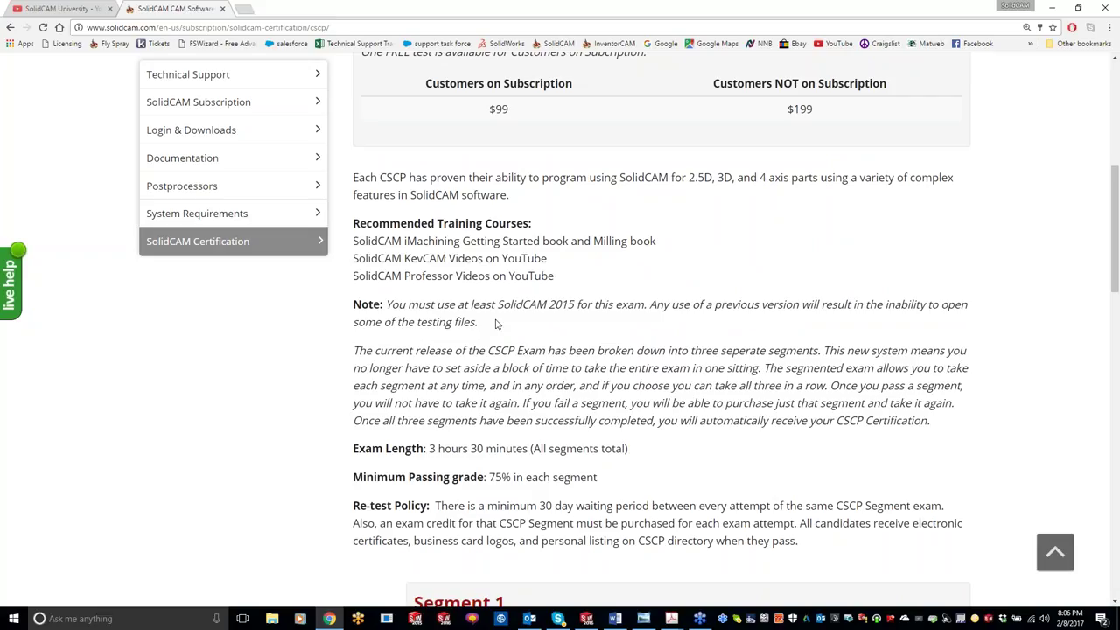
Switch to SOLIDWORKS and display the toolpath of the existing 3D rough operation on the part, hiding it again after viewing.
left_click(1052, 7)
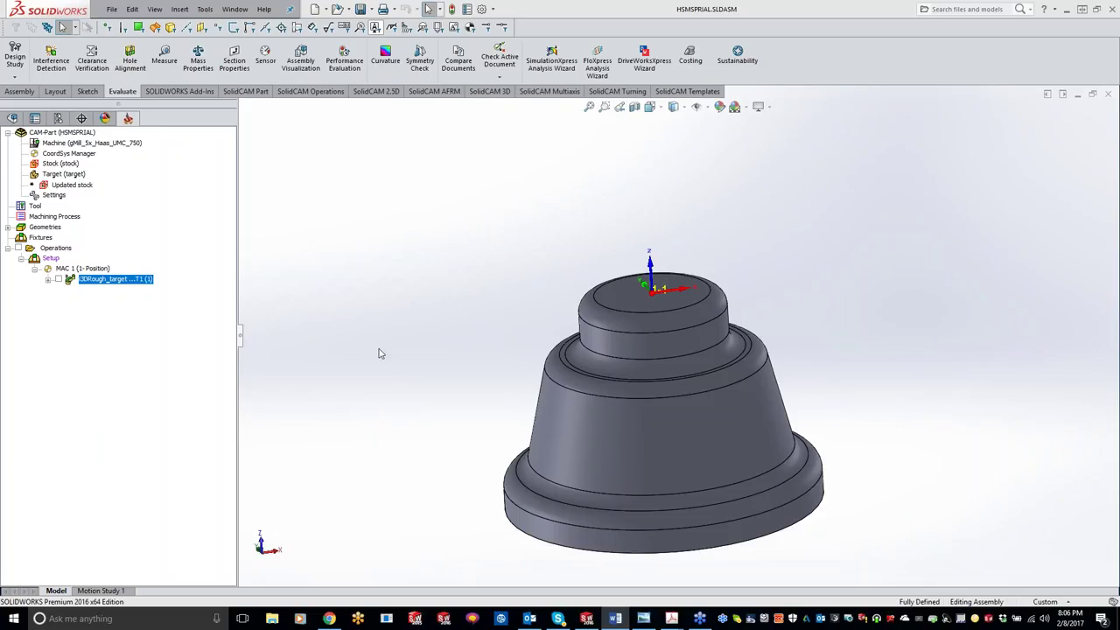
middle_click_drag(467, 279, 487, 303)
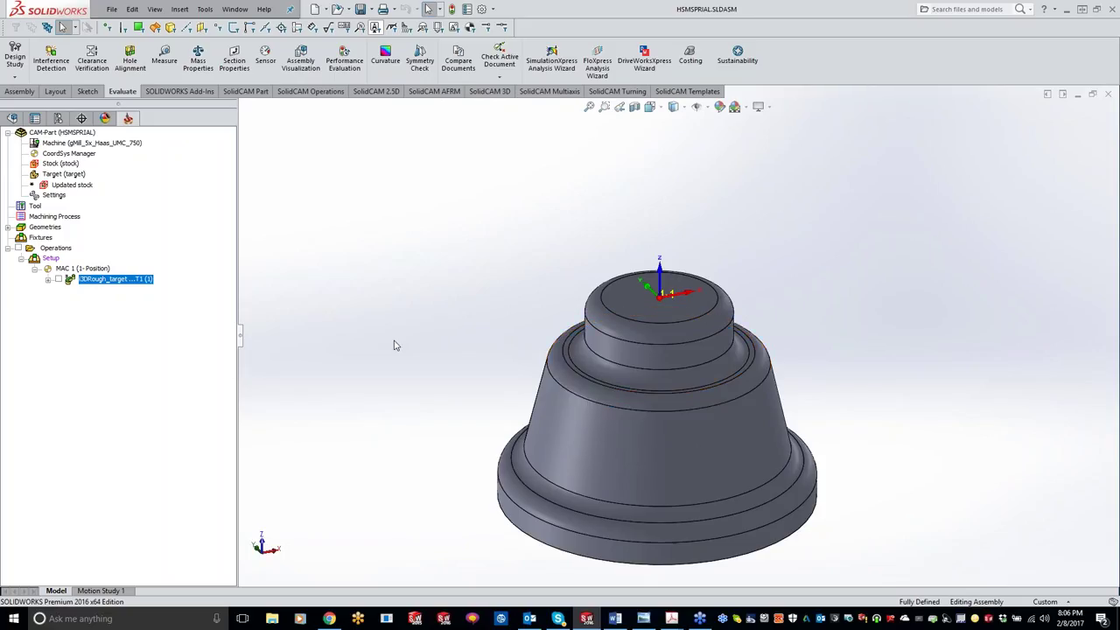
left_click(59, 279)
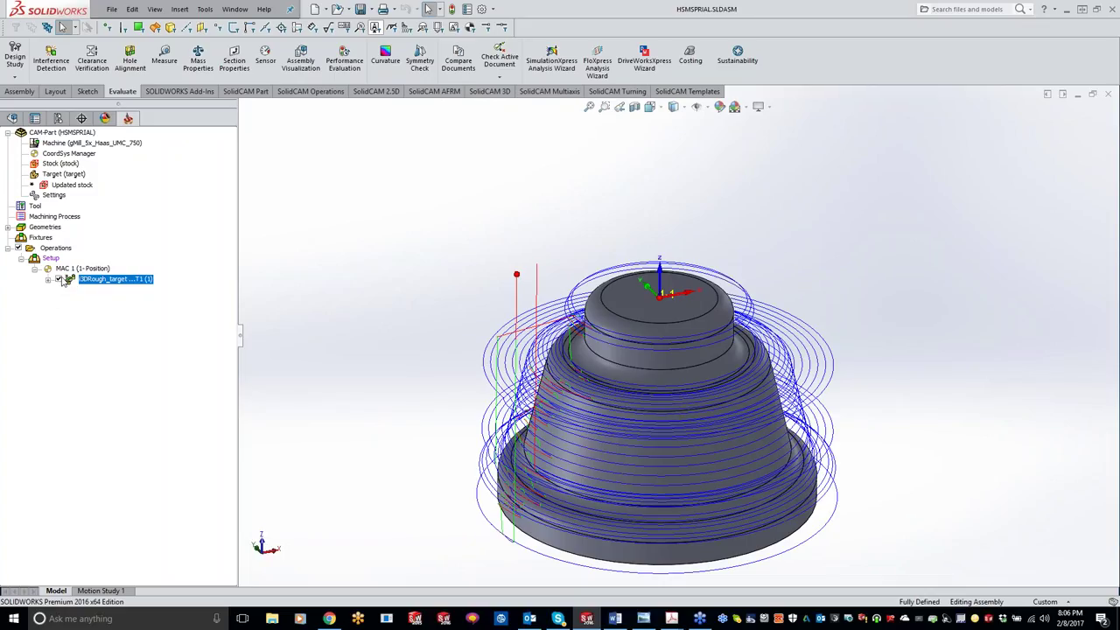
left_click(59, 279)
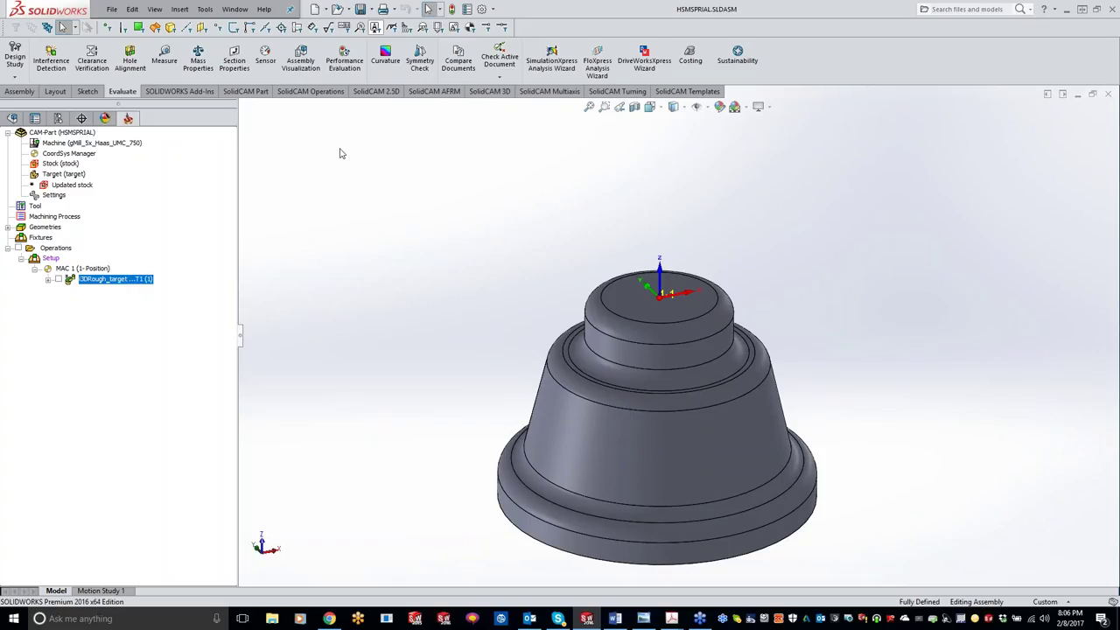
Add a 3D HSM operation with the Helical machining technology on the target geometry, leaving fillets unapplied.
left_click(472, 93)
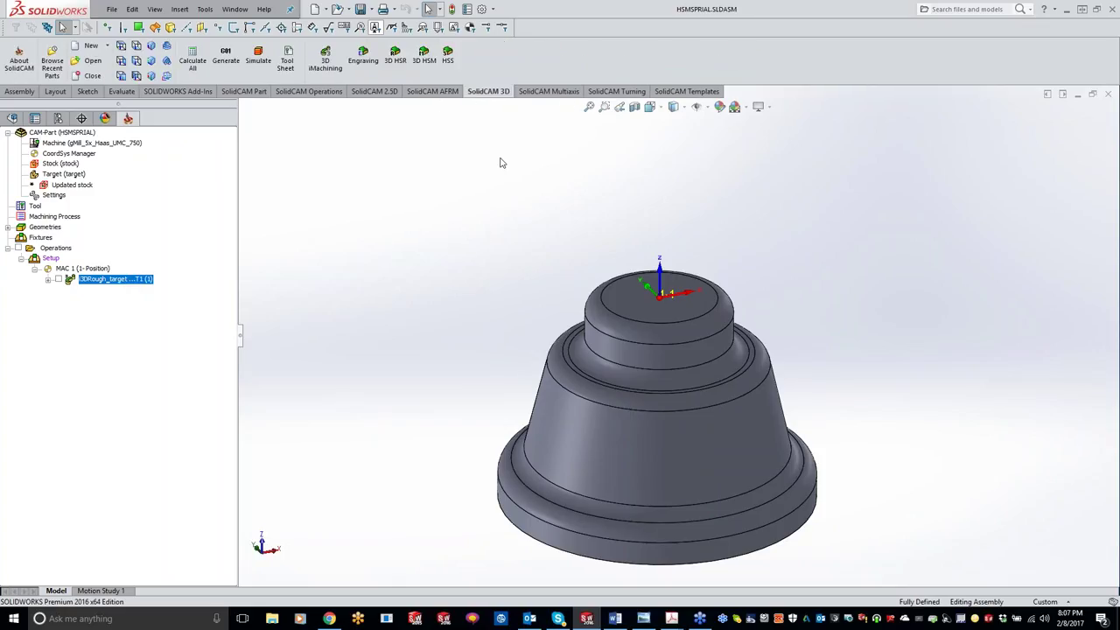
left_click(426, 57)
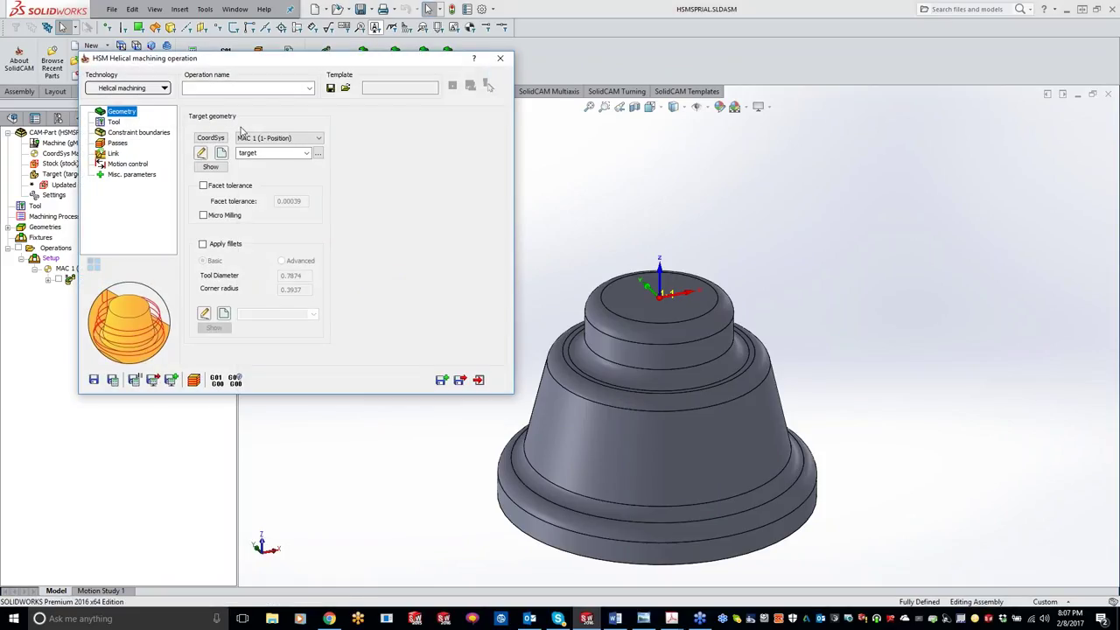
left_click(124, 90)
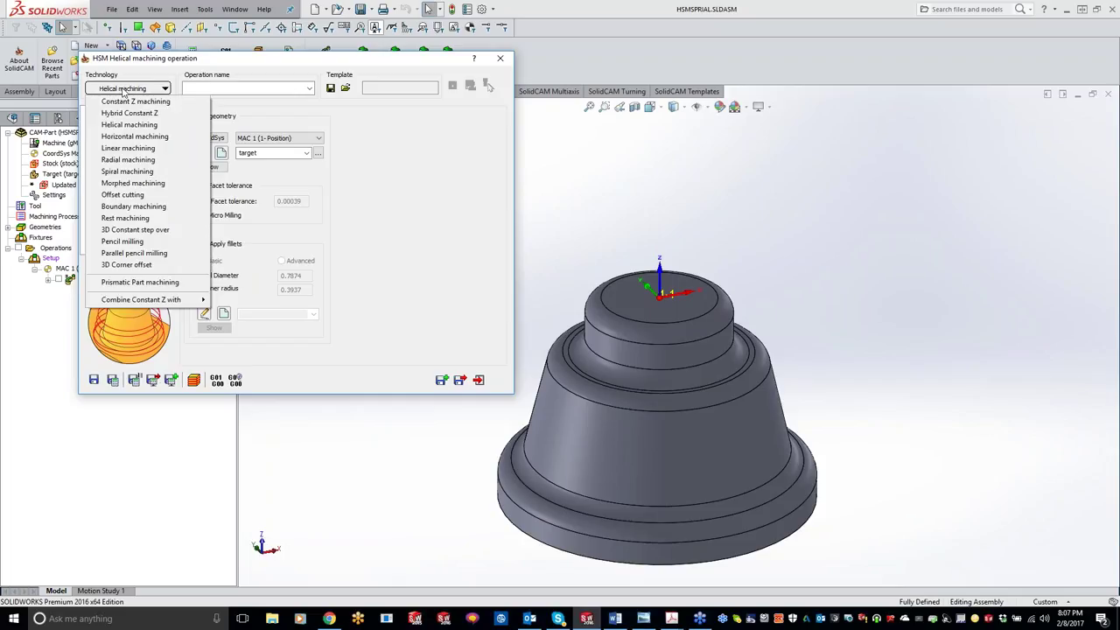
left_click(122, 124)
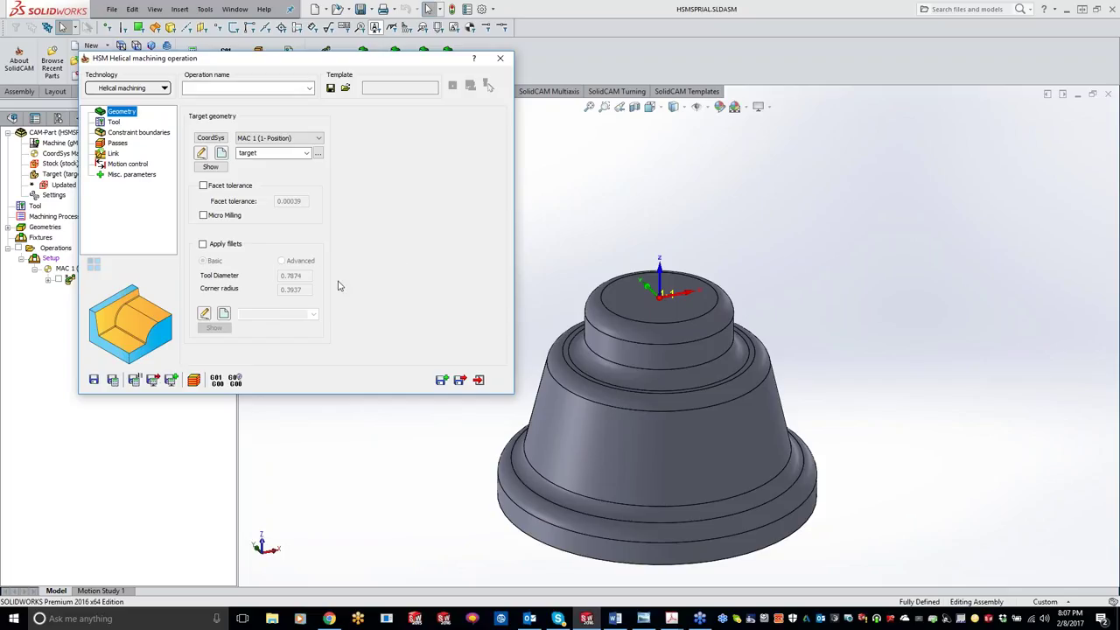
left_click_drag(335, 67, 356, 71)
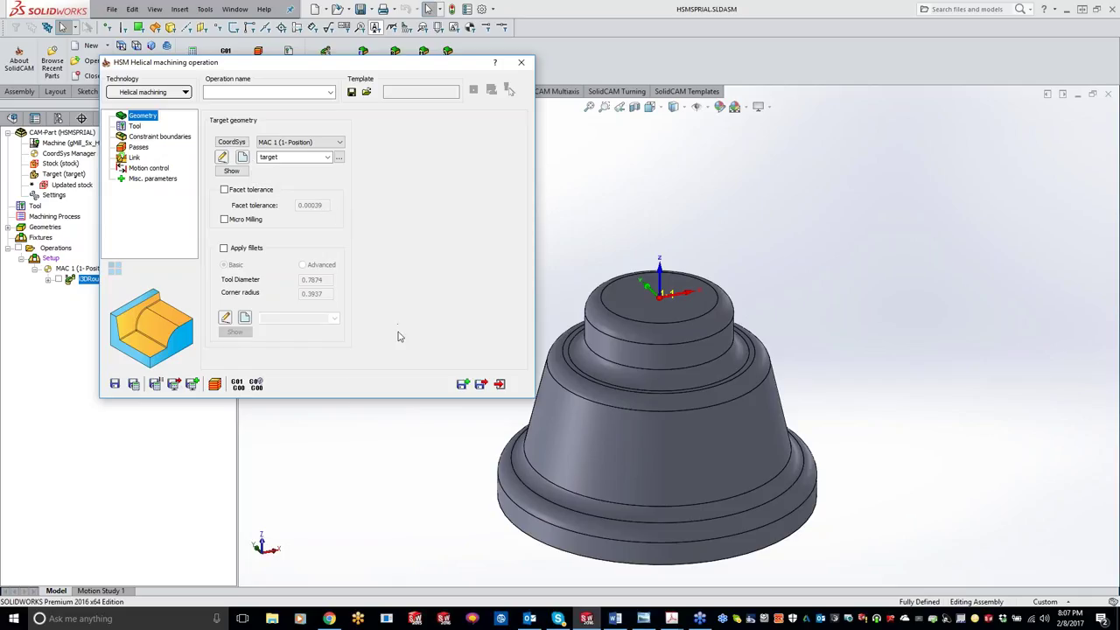
left_click(224, 249)
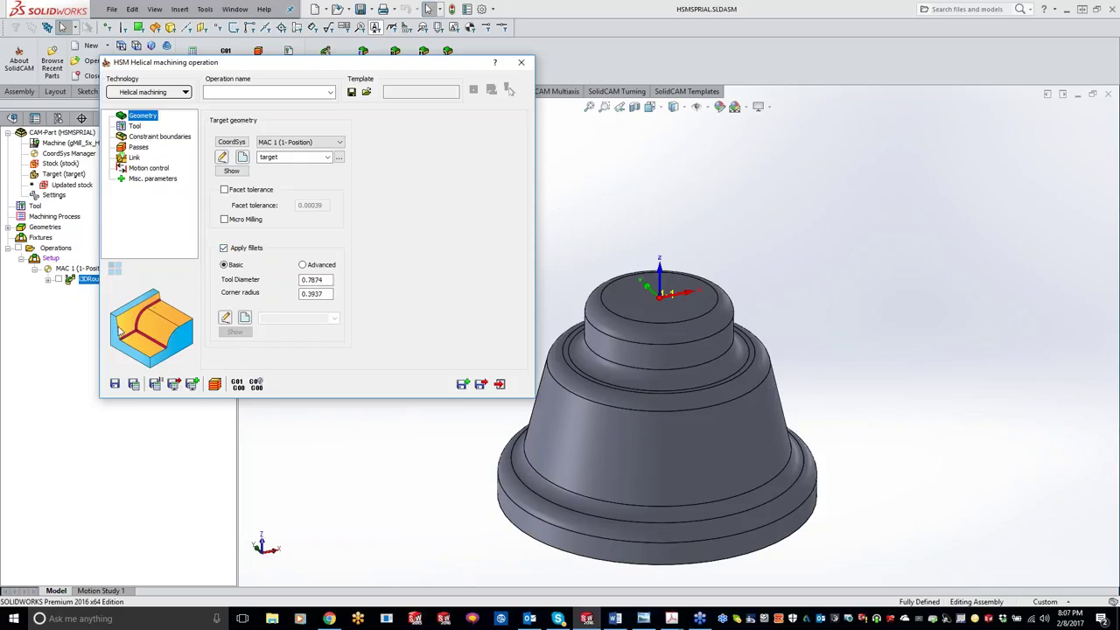
left_click(224, 249)
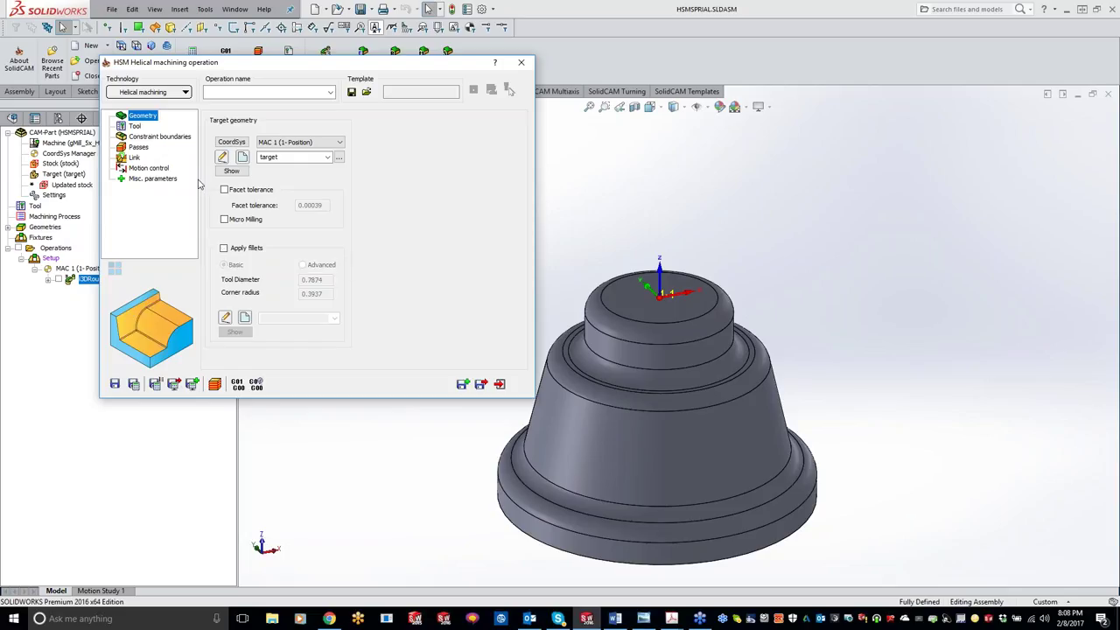
Assign tool 2, the 0.5 inch bull nose mill with 0.06 inch corner radius, to the helical operation.
left_click(136, 127)
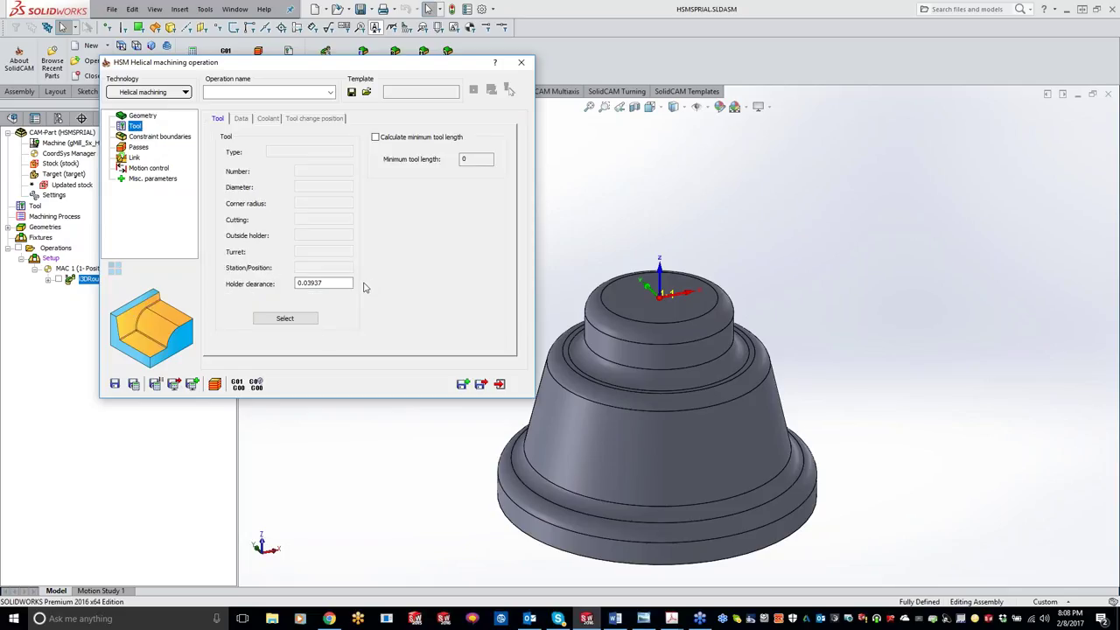
left_click(302, 319)
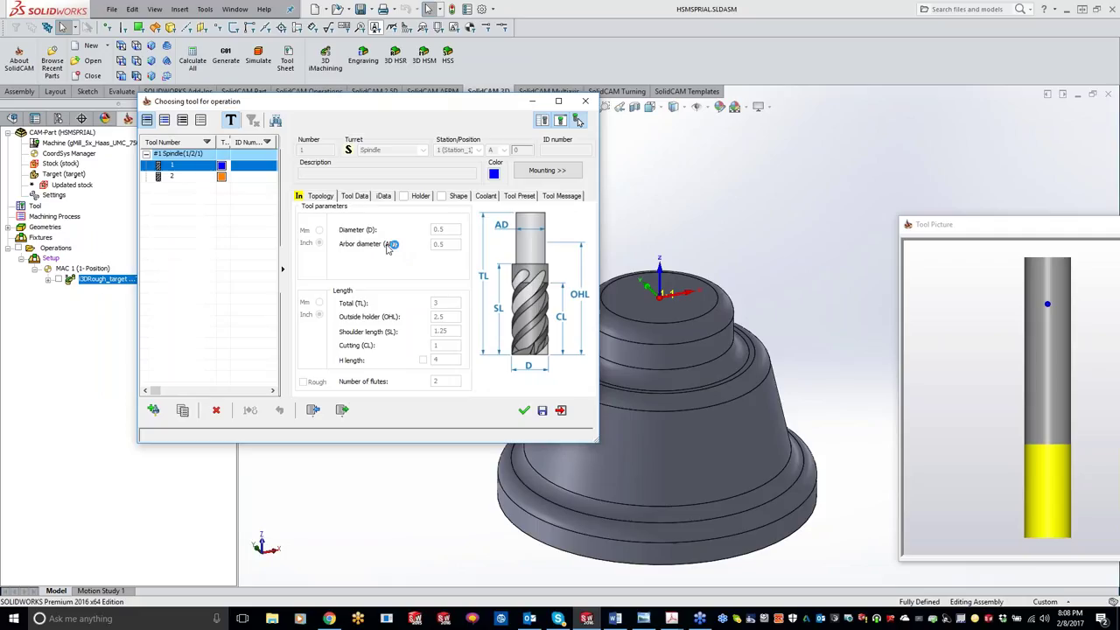
left_click(173, 179)
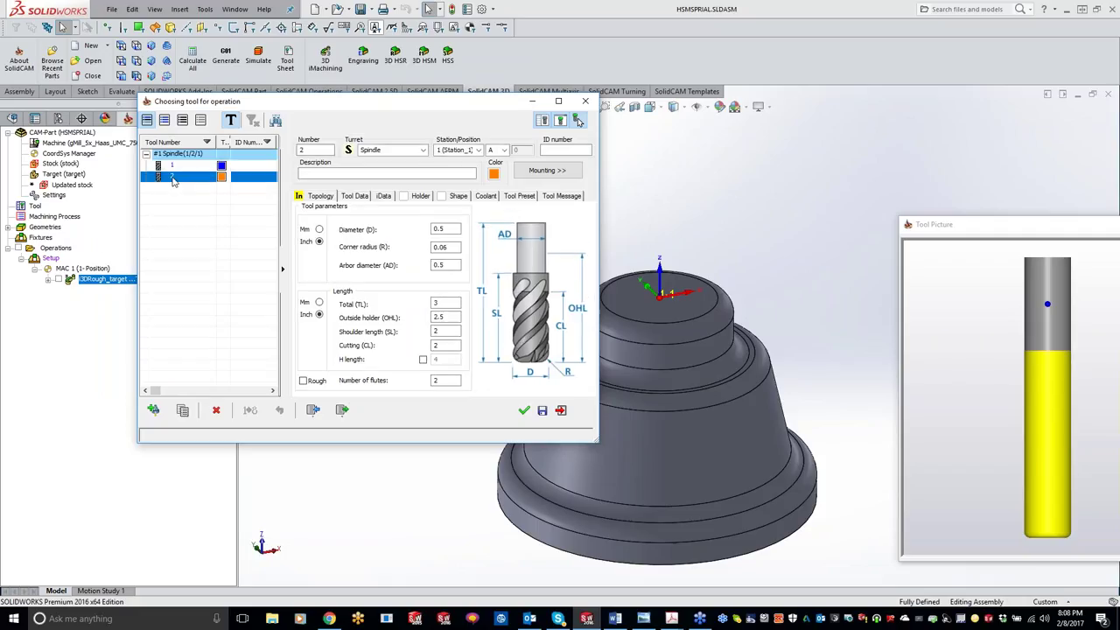
left_click(524, 410)
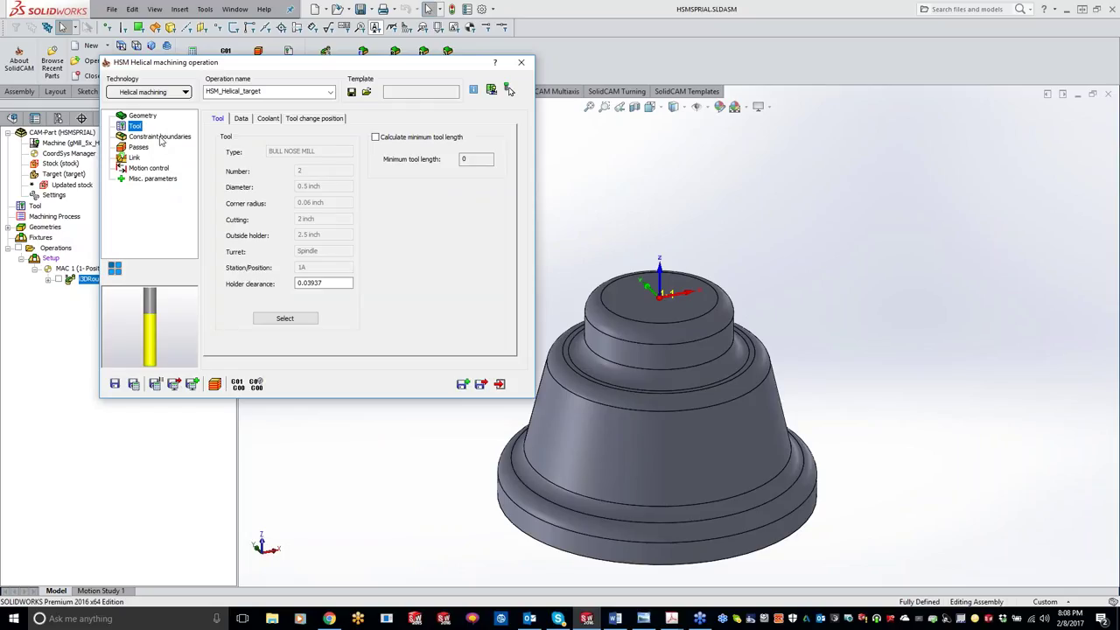
Define a user-defined constraint boundary from the outer circular bottom edge of the part's base.
left_click(160, 137)
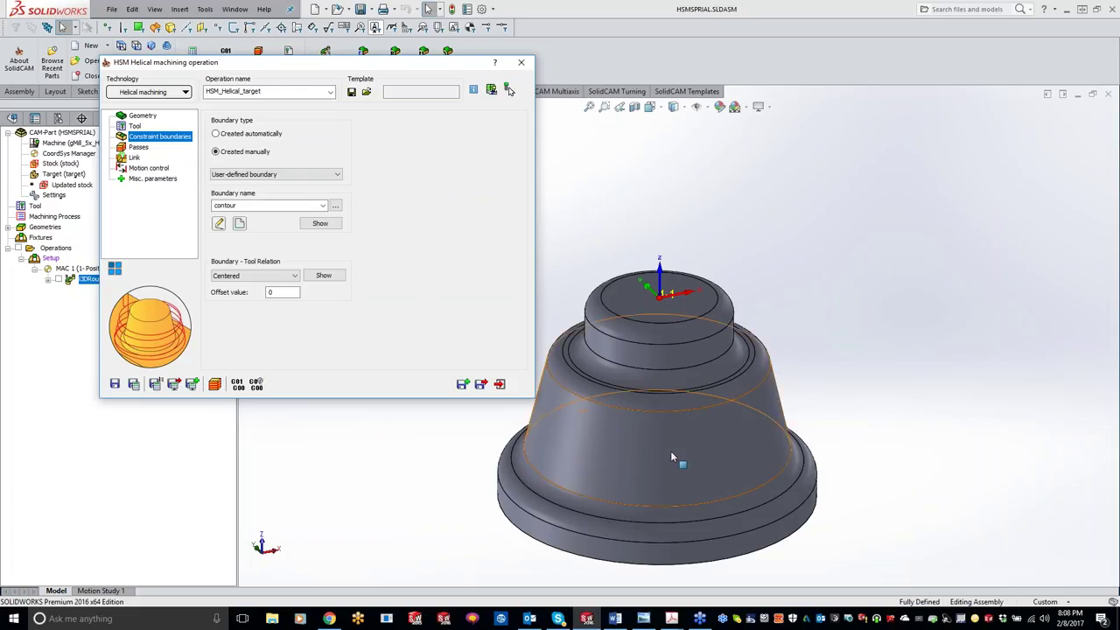
left_click(601, 560)
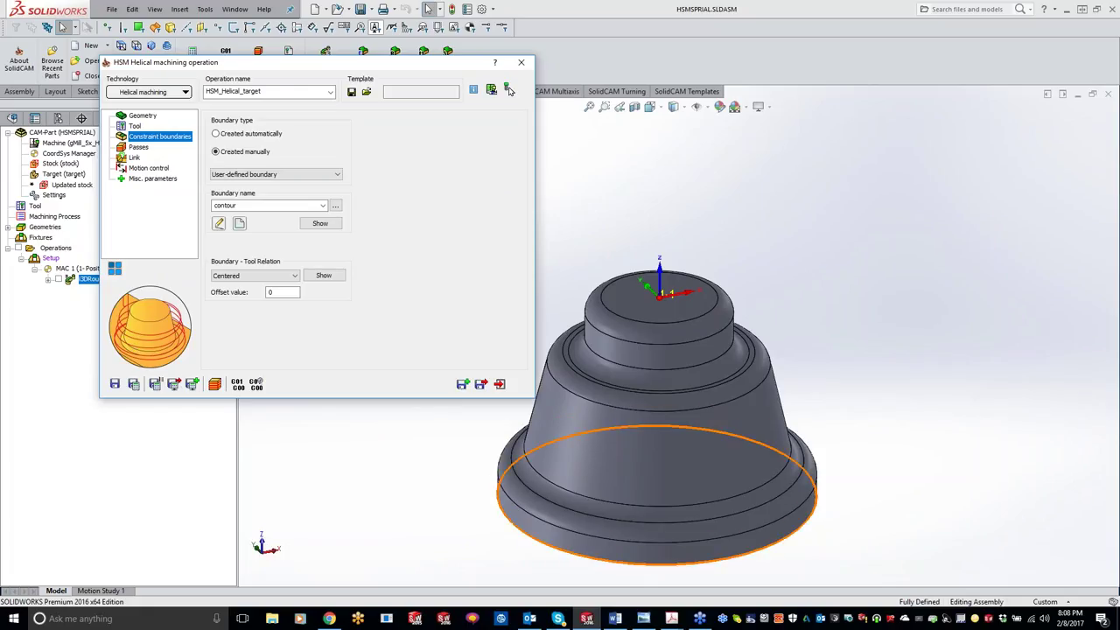
left_click(650, 533)
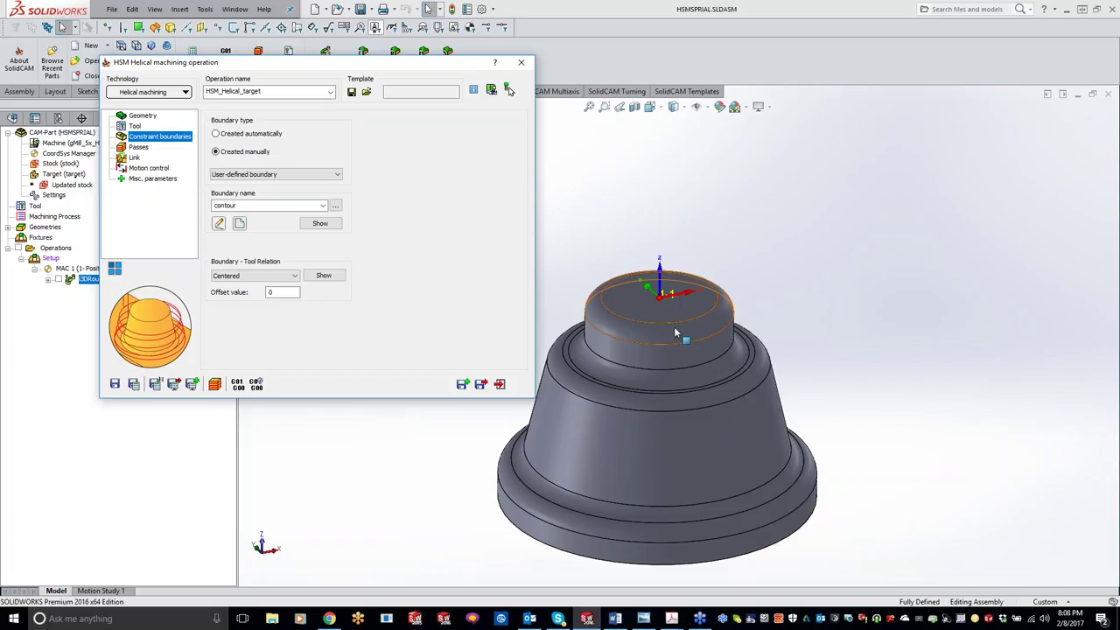
left_click(674, 347)
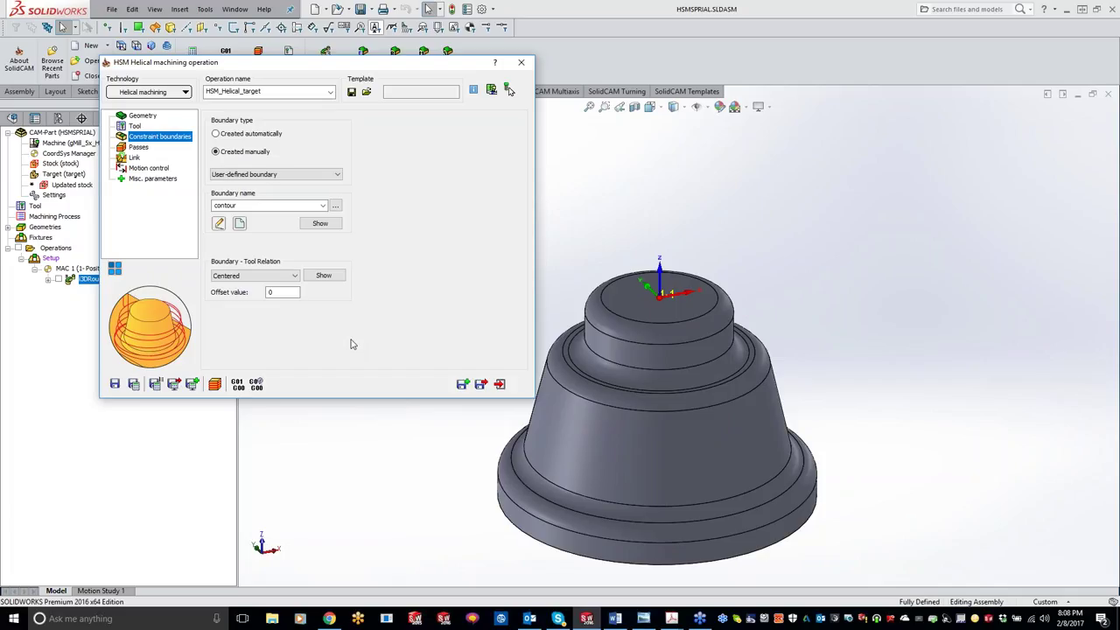
left_click(241, 225)
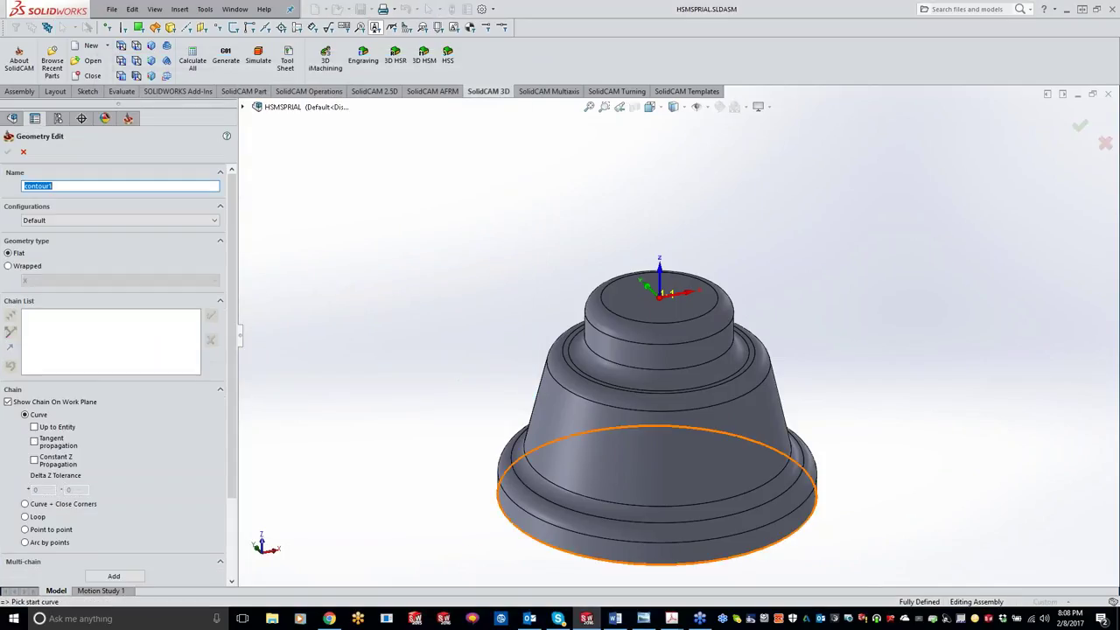
left_click(573, 435)
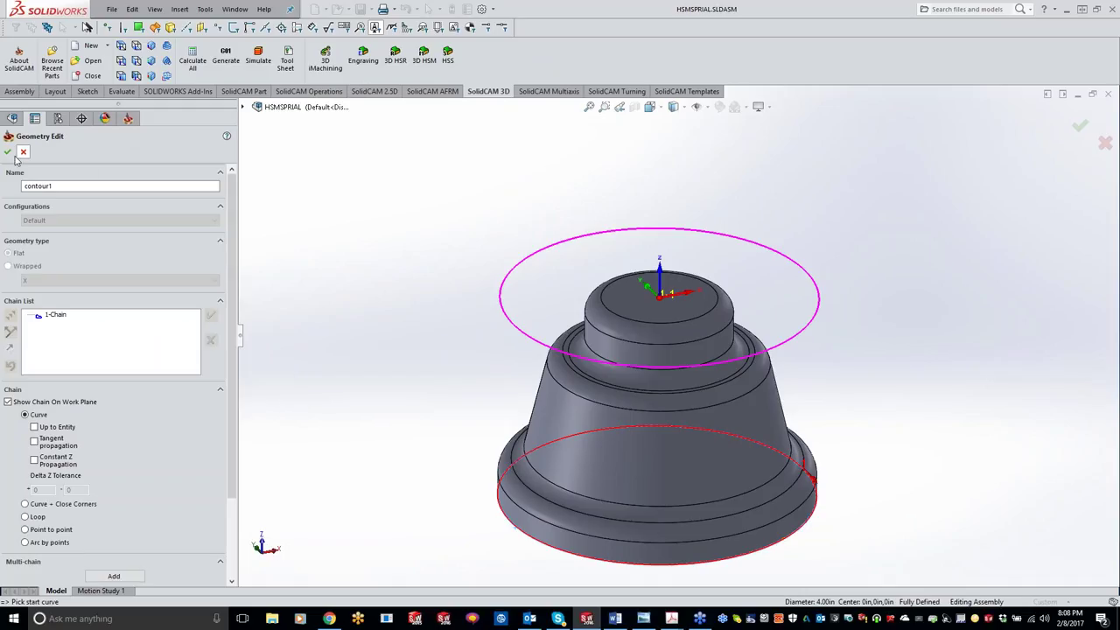
left_click(8, 152)
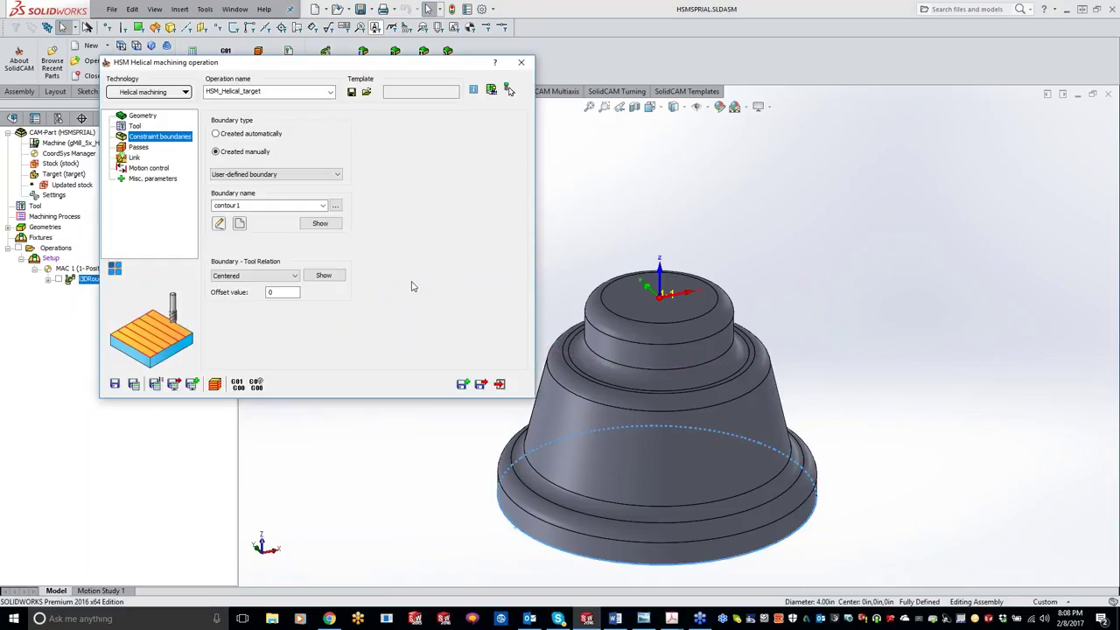
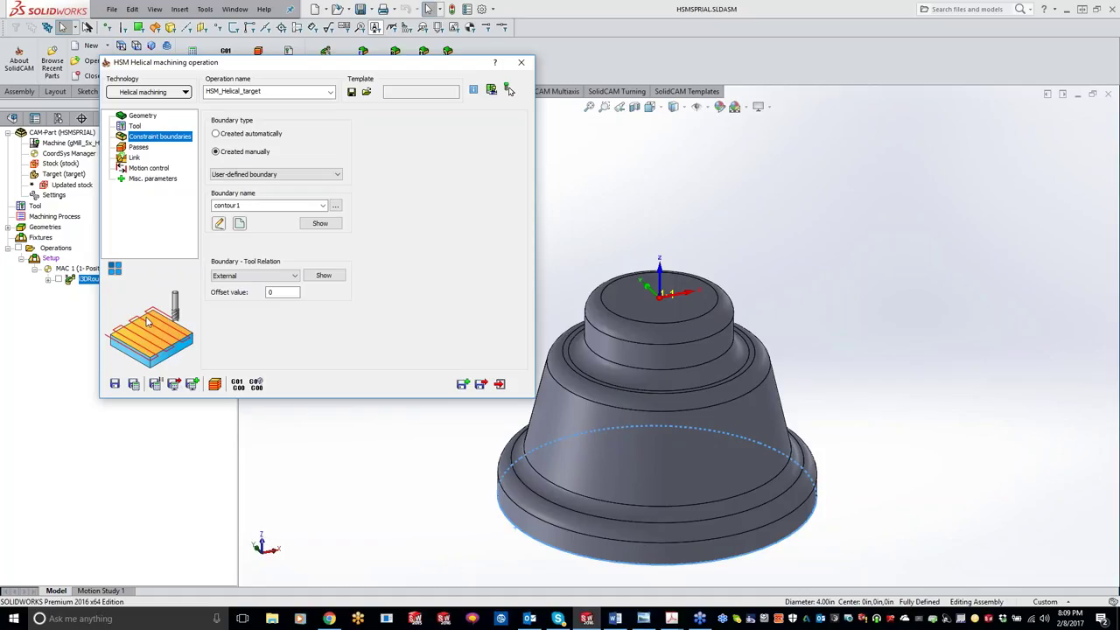
Compare the boundary-tool relations and the manual boundary types, keeping the Centered relation and the user-defined boundary.
left_click(280, 292)
left_click(278, 276)
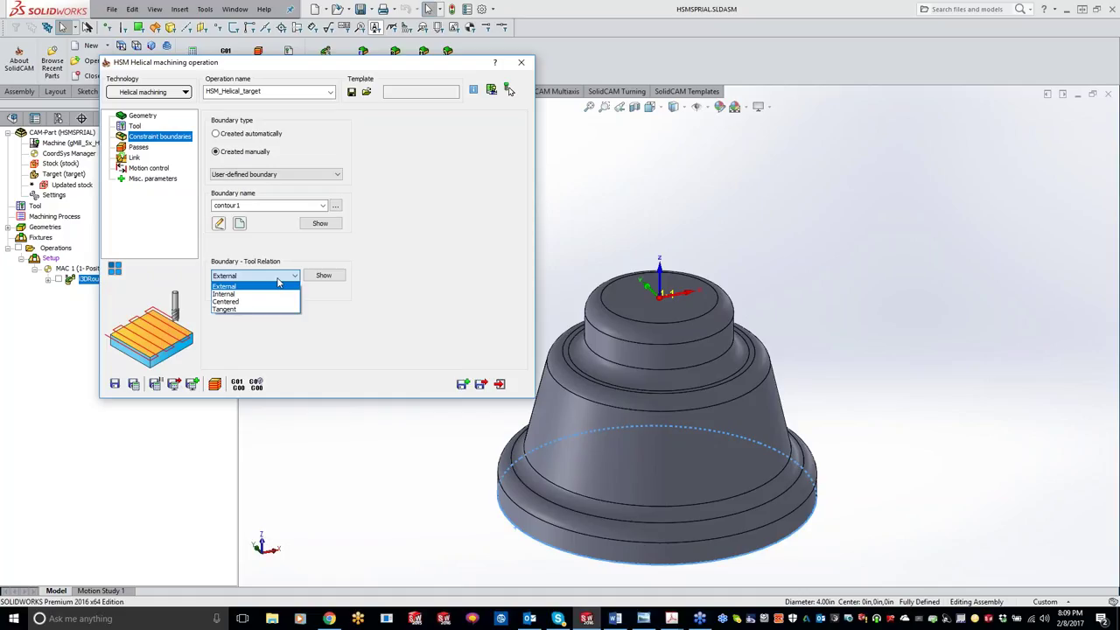
left_click(259, 295)
left_click(250, 277)
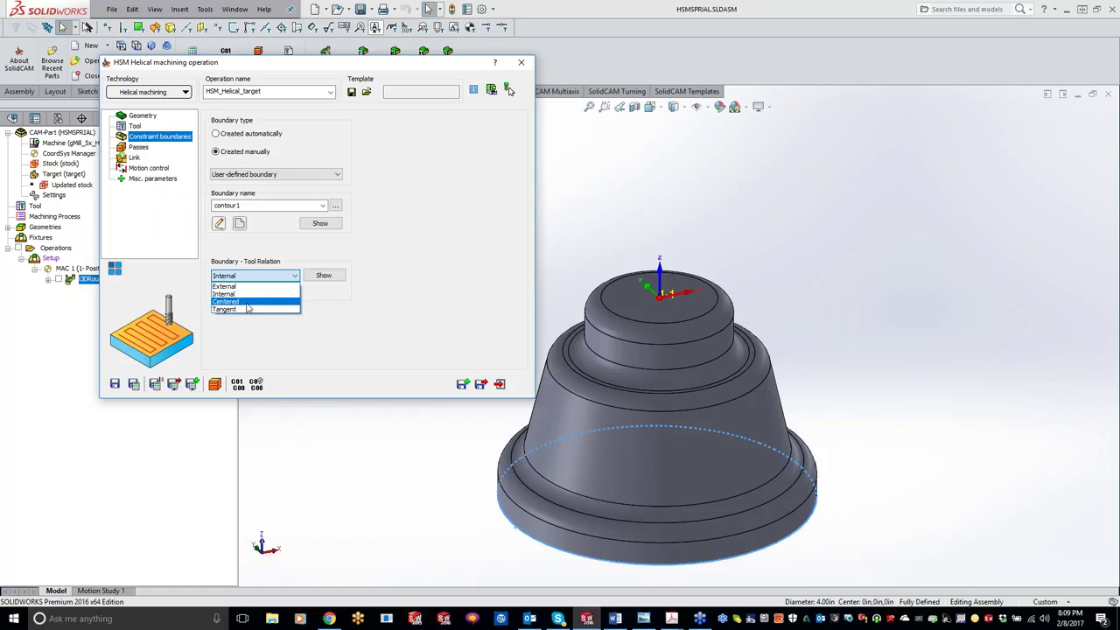
left_click(247, 303)
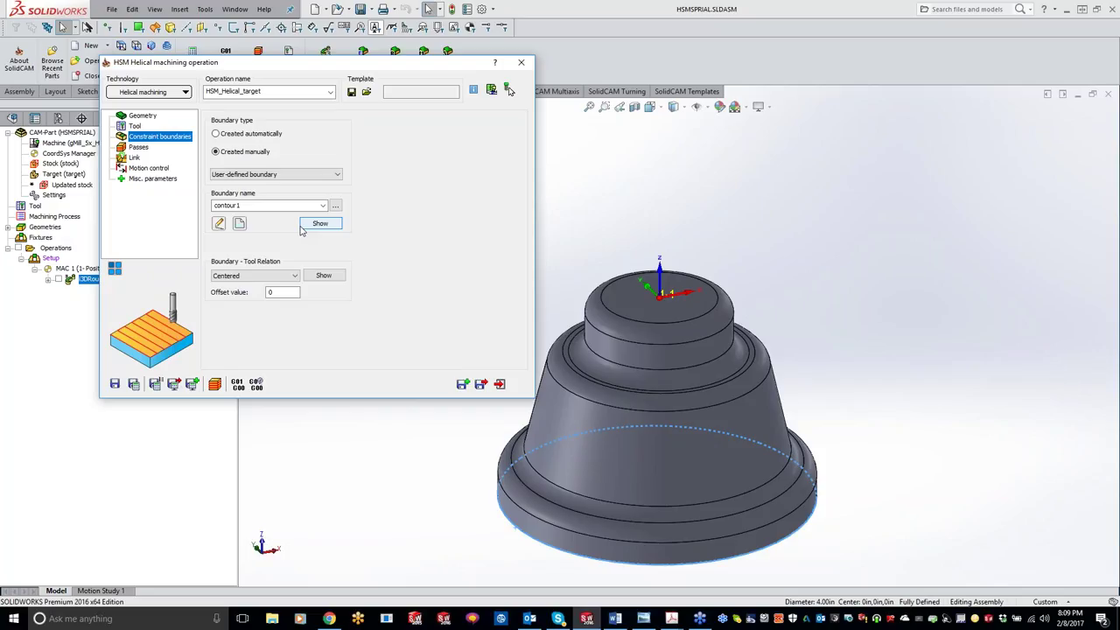
left_click(296, 180)
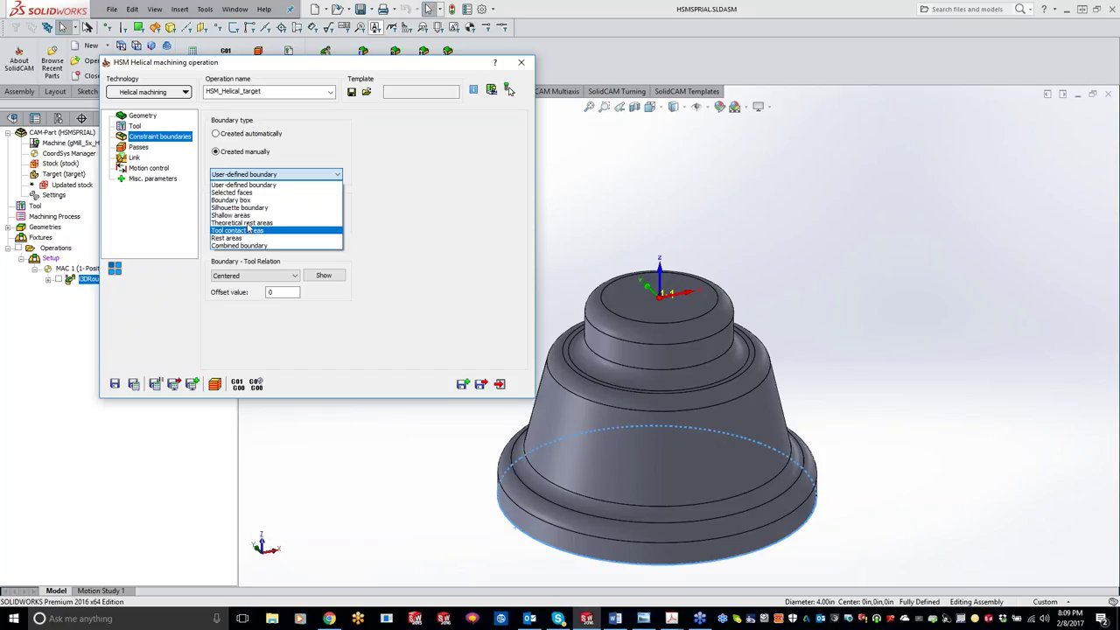
left_click(293, 185)
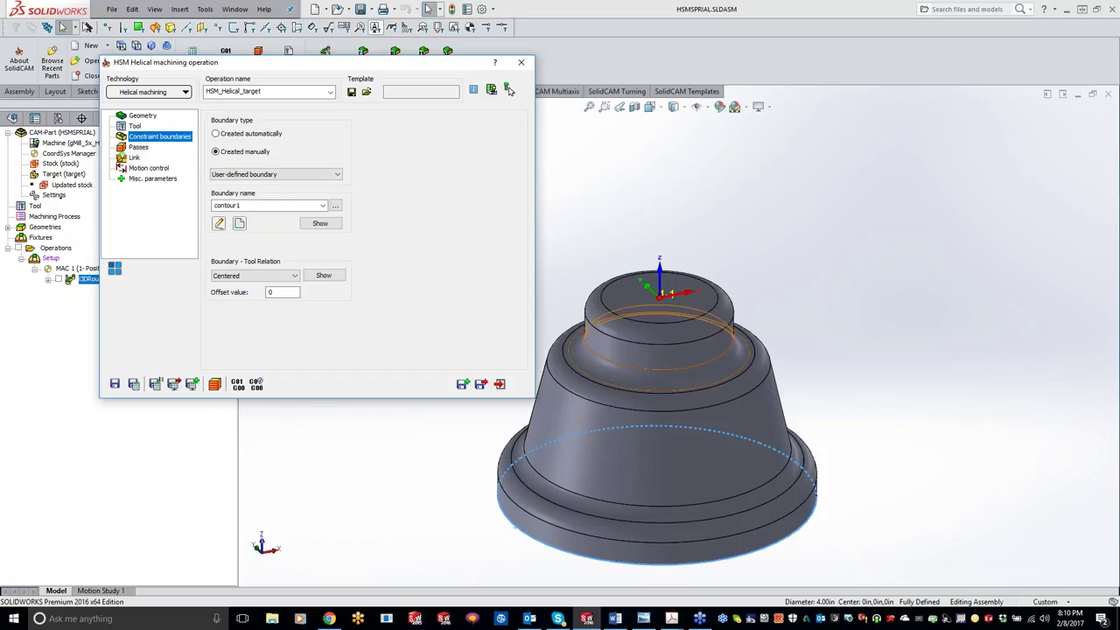
right_click(638, 294)
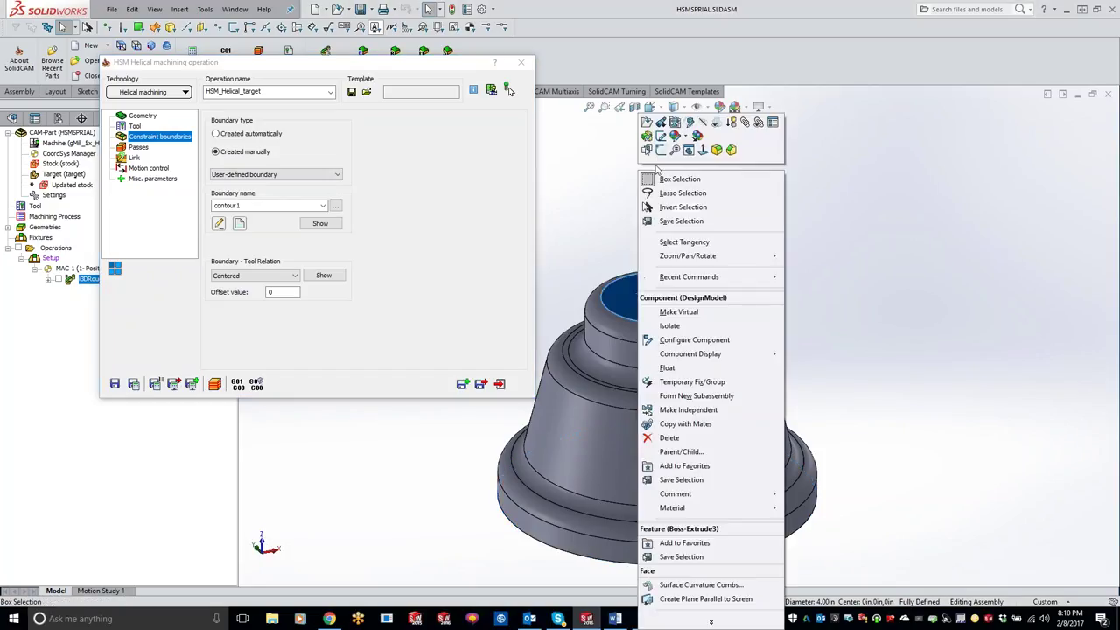
left_click(1059, 291)
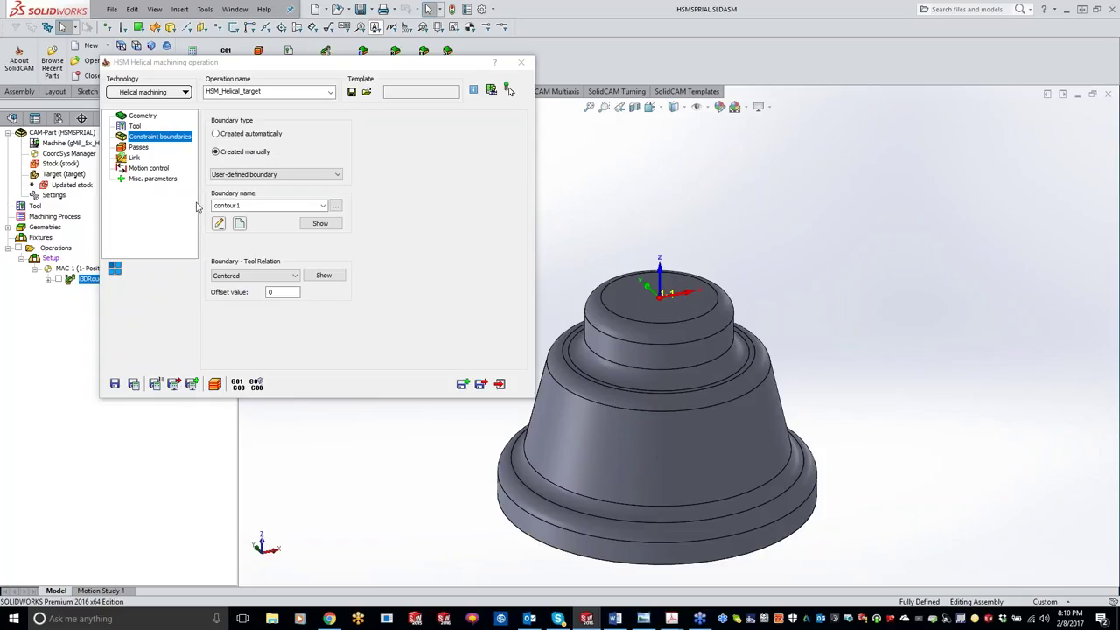
Set the step down of the helical passes to 0.005.
left_click(139, 147)
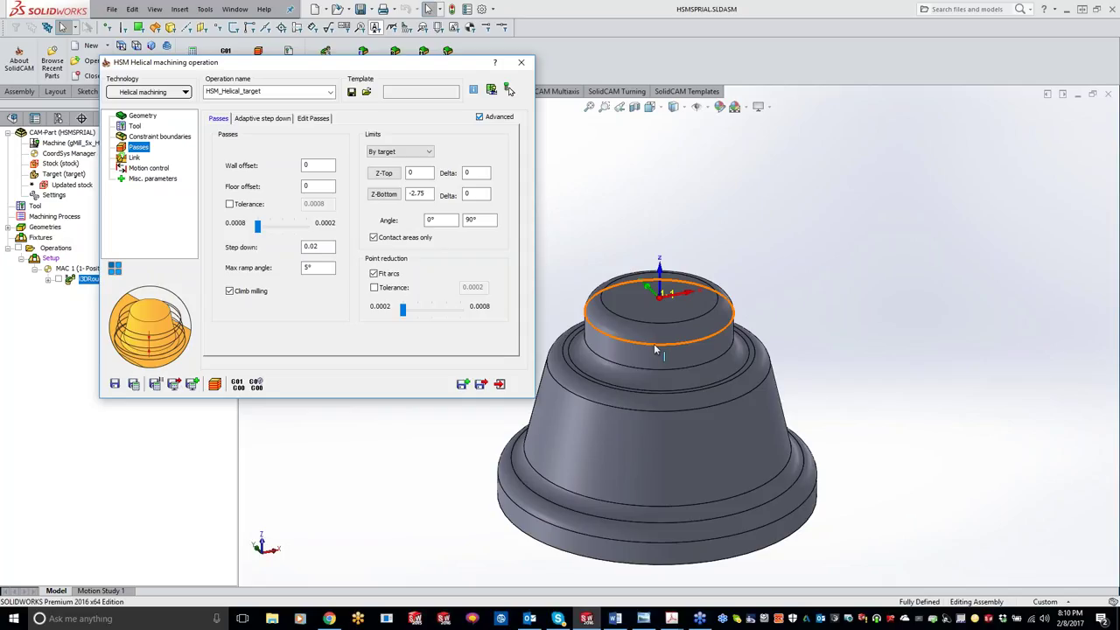
left_click(316, 246)
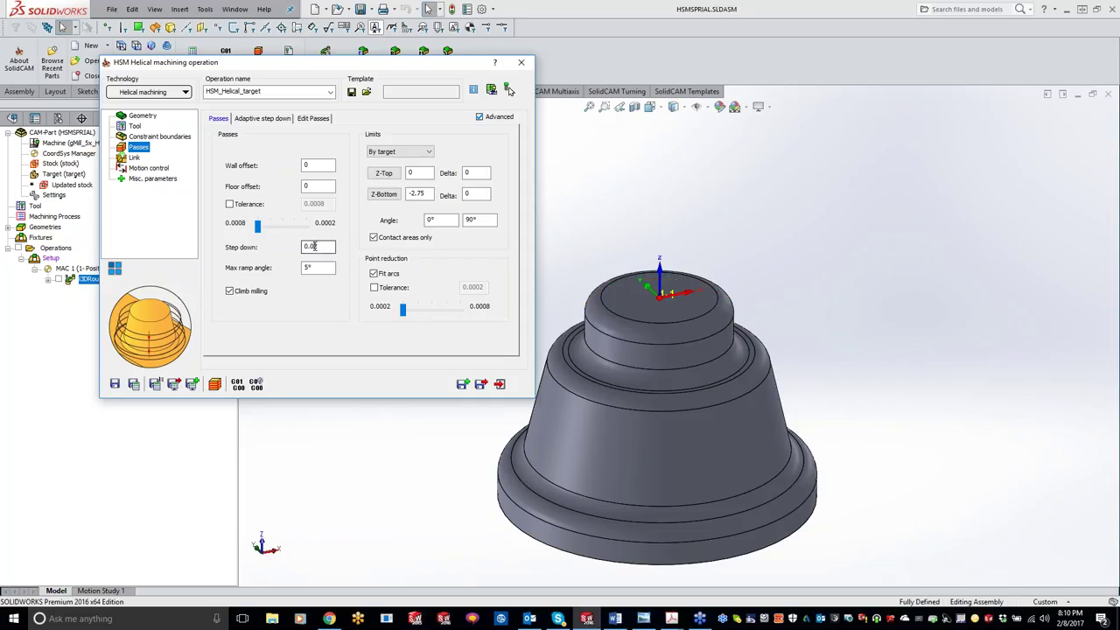
type("05")
left_click(316, 267)
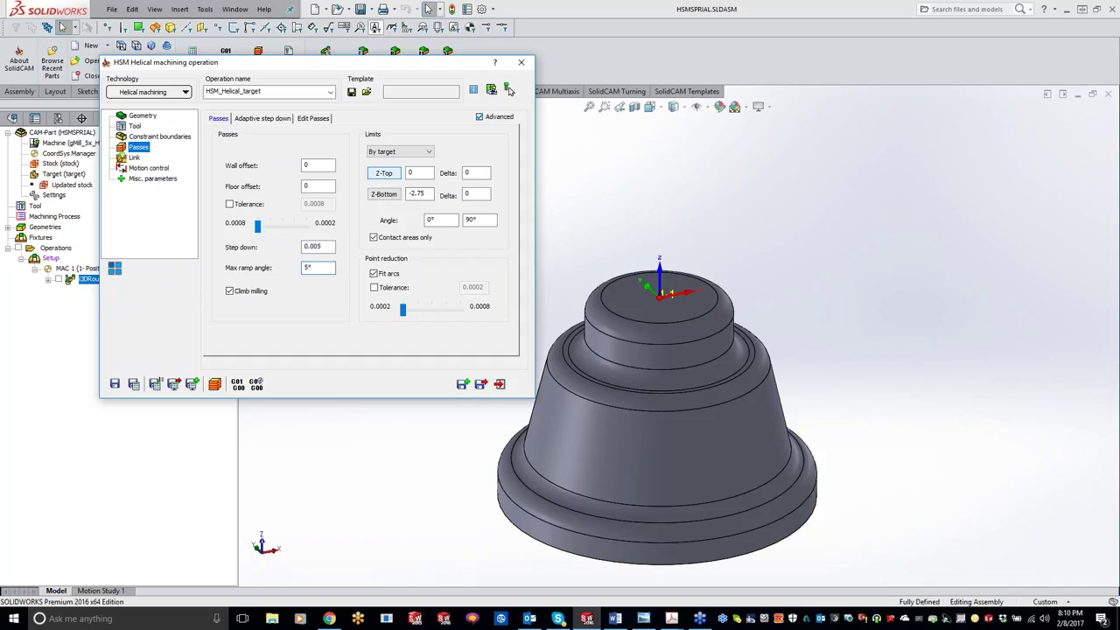
Set the Z-Bottom limit to -0.90501 from the circular upper edge of the conical section.
left_click(393, 172)
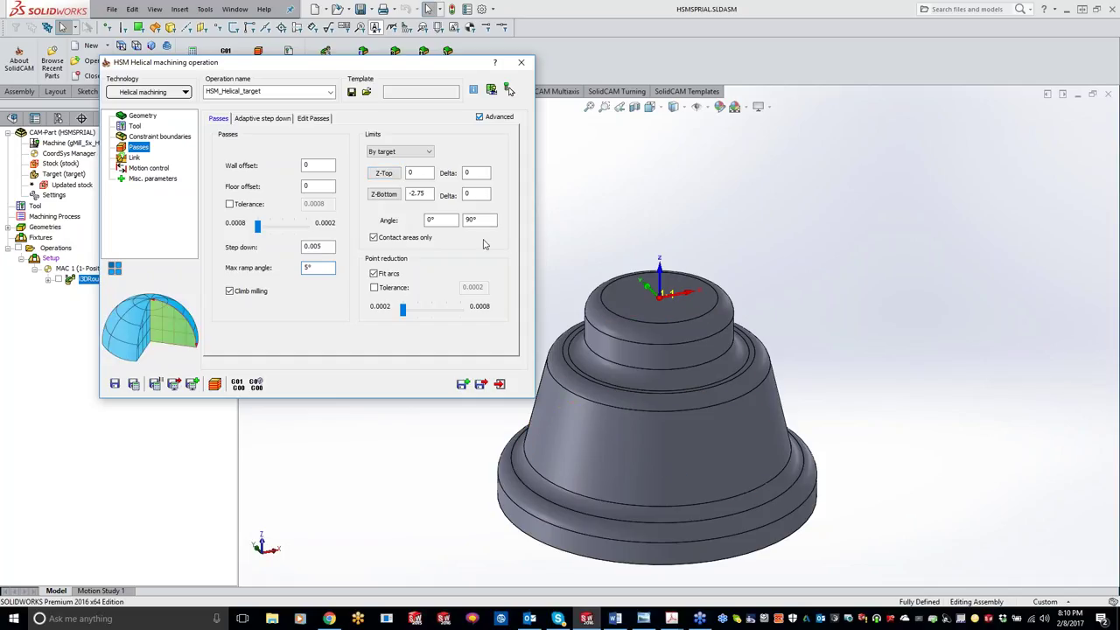
left_click(374, 196)
left_click(618, 408)
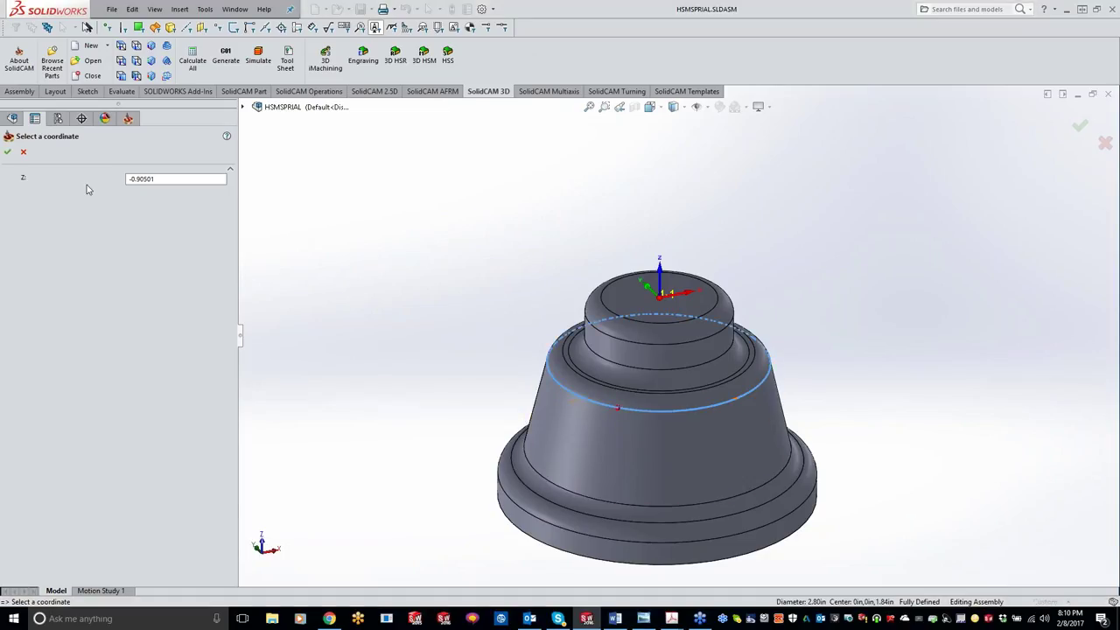
left_click(7, 151)
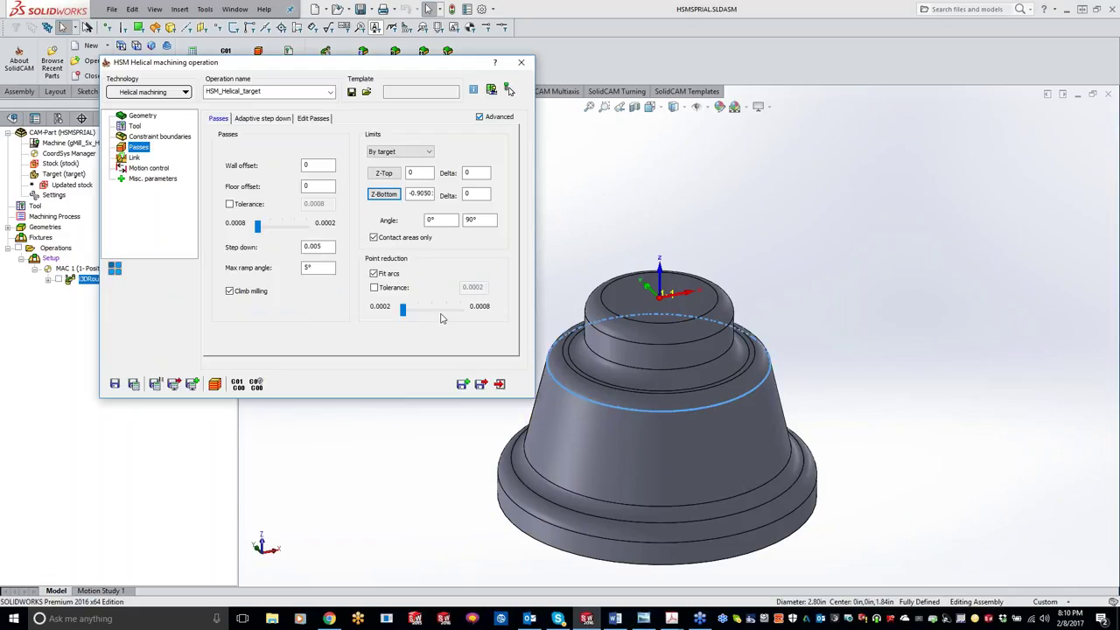
Redefine the Z-Bottom limit as -0.75 from the narrow ring face above the conical section.
left_click(407, 195)
left_click(407, 194)
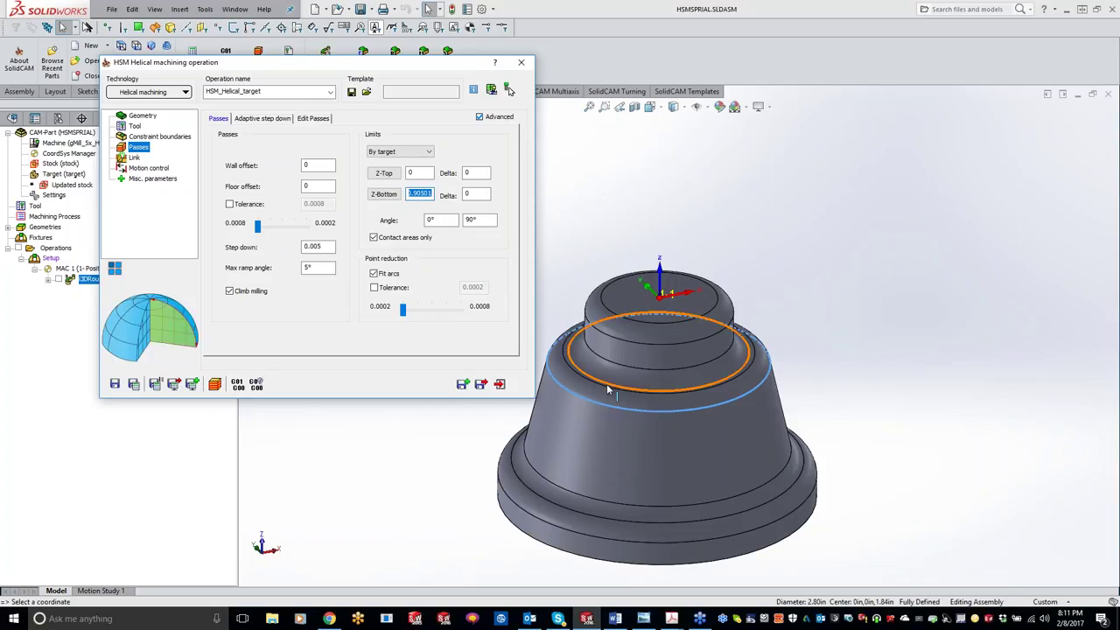
scroll(604, 377, "down", 5)
left_click(615, 308)
scroll(616, 308, "up", 3)
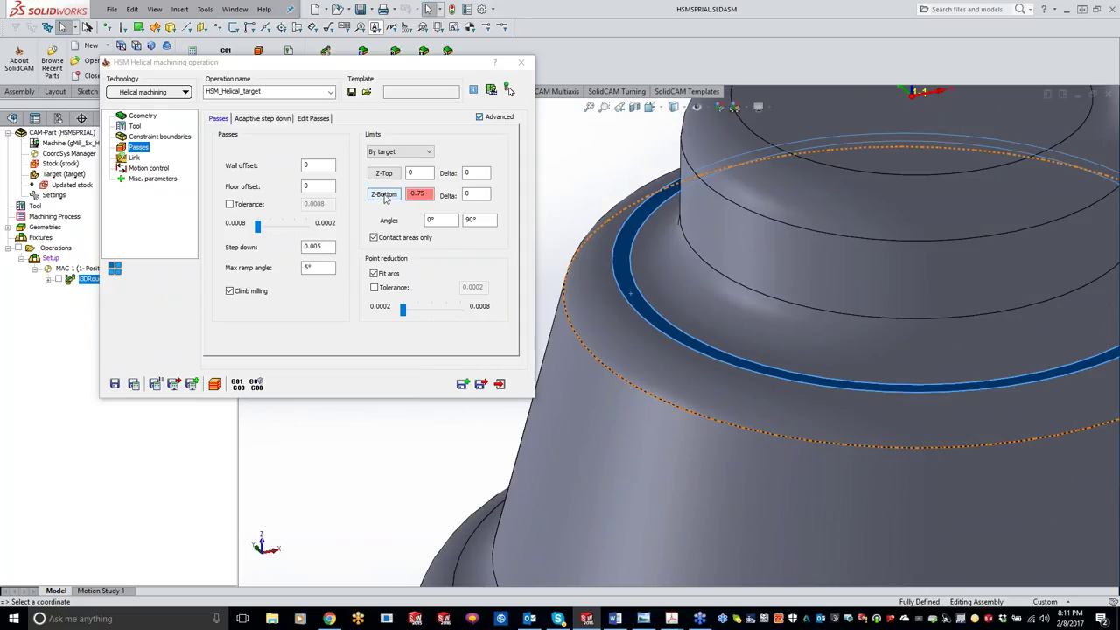
Set the Z-Bottom limit to -2.75 from the flat underside of the part's base.
left_click(385, 194)
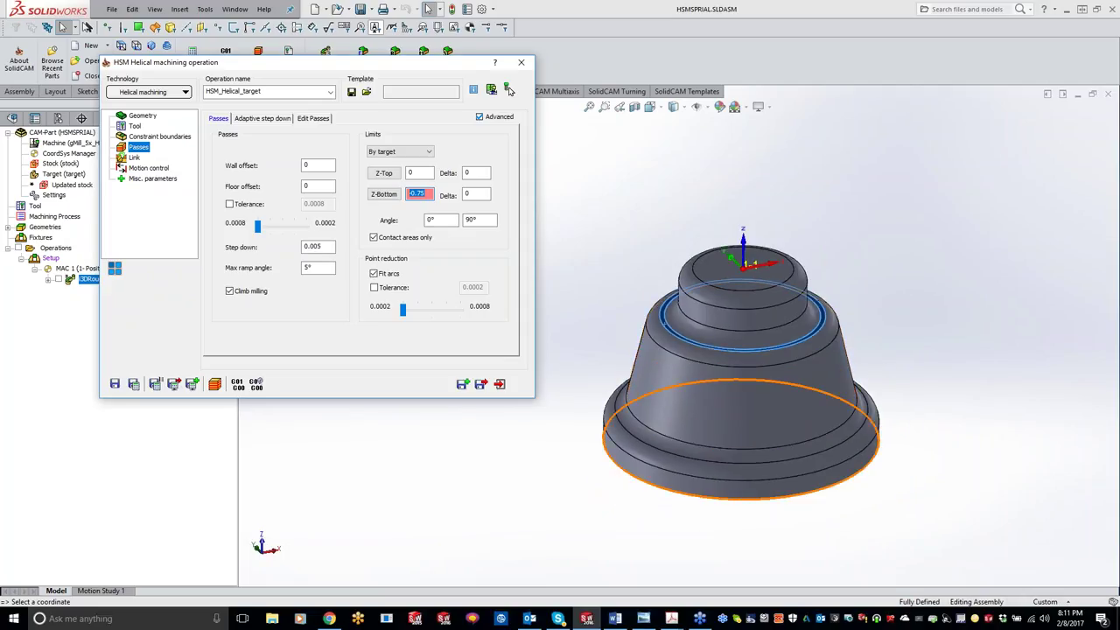
left_click(630, 472)
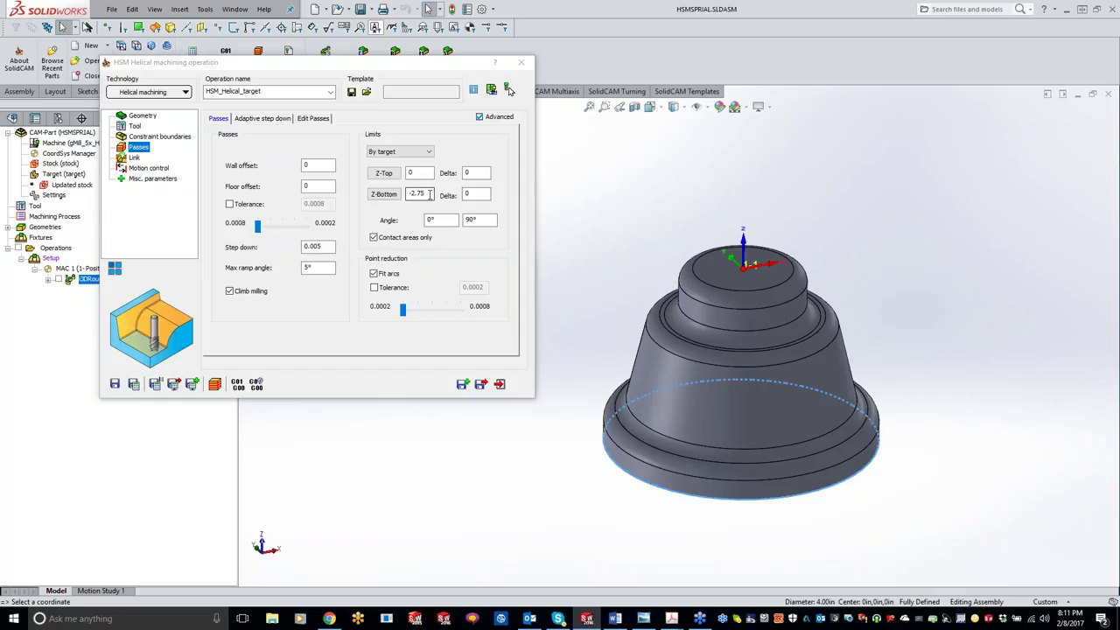
double_click(430, 194)
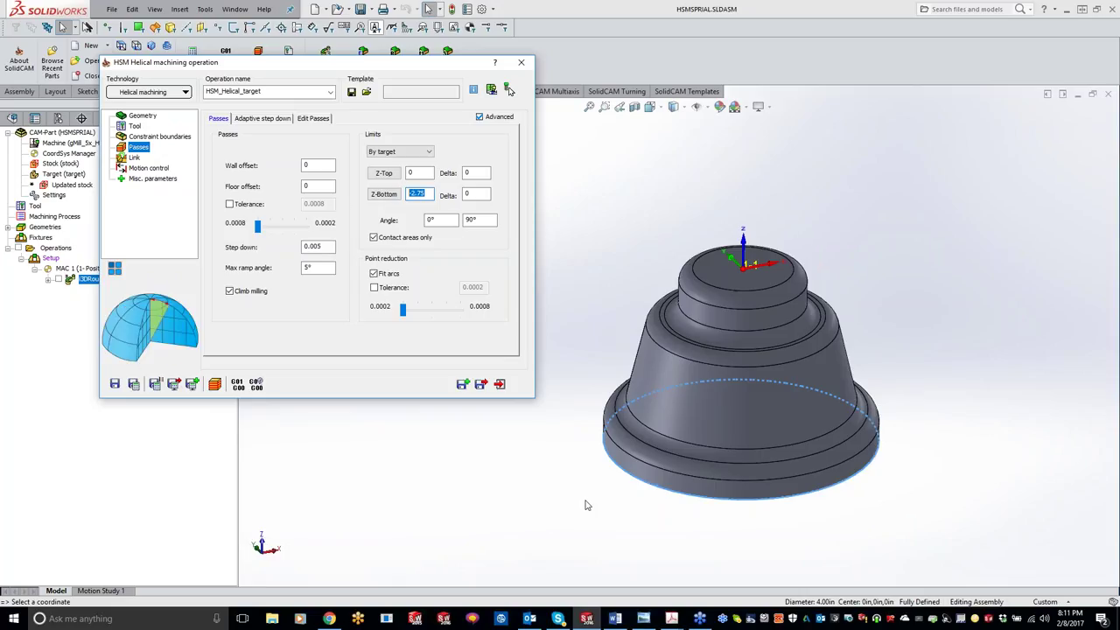
middle_click_drag(587, 420, 597, 317)
left_click(417, 194)
left_click(662, 406)
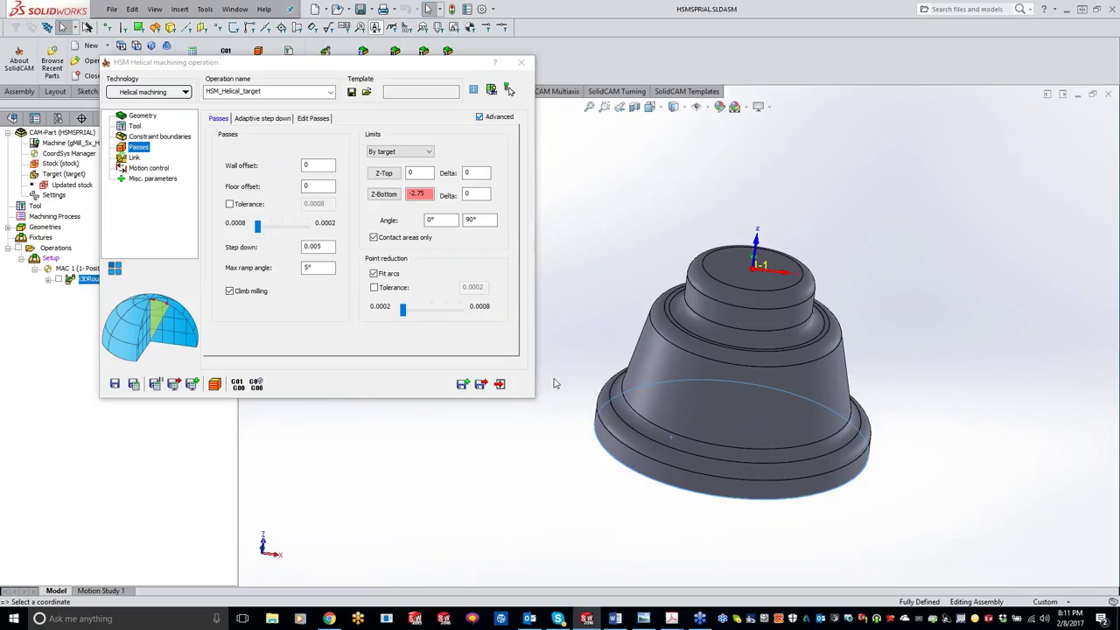
Examine the angle limits of the passes and the available adaptive step down methods, keeping None.
left_click(481, 220)
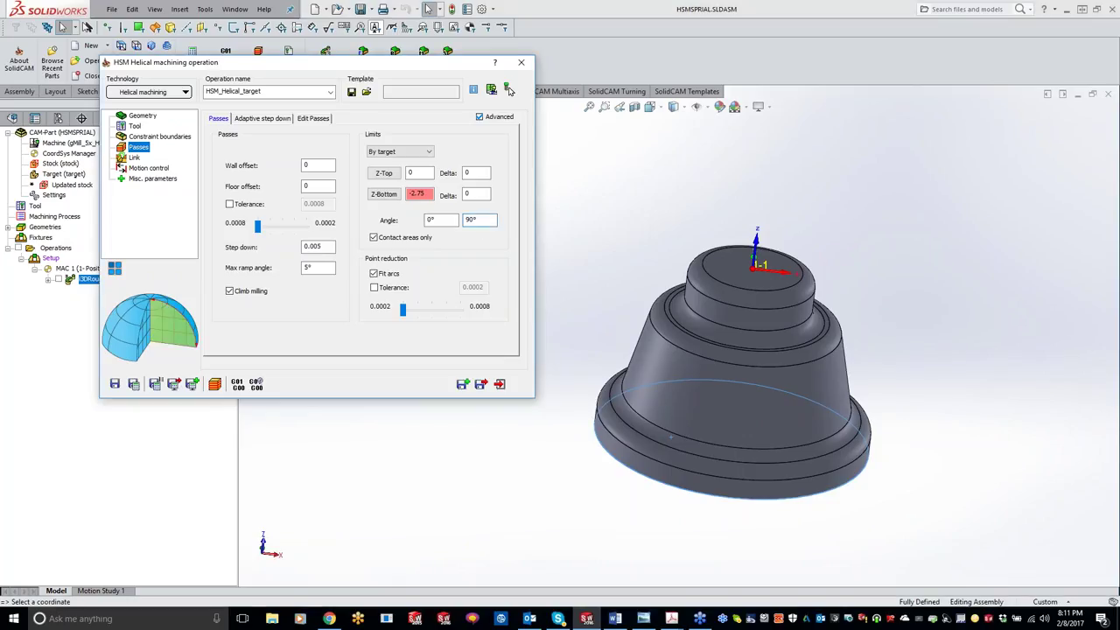
left_click(431, 221)
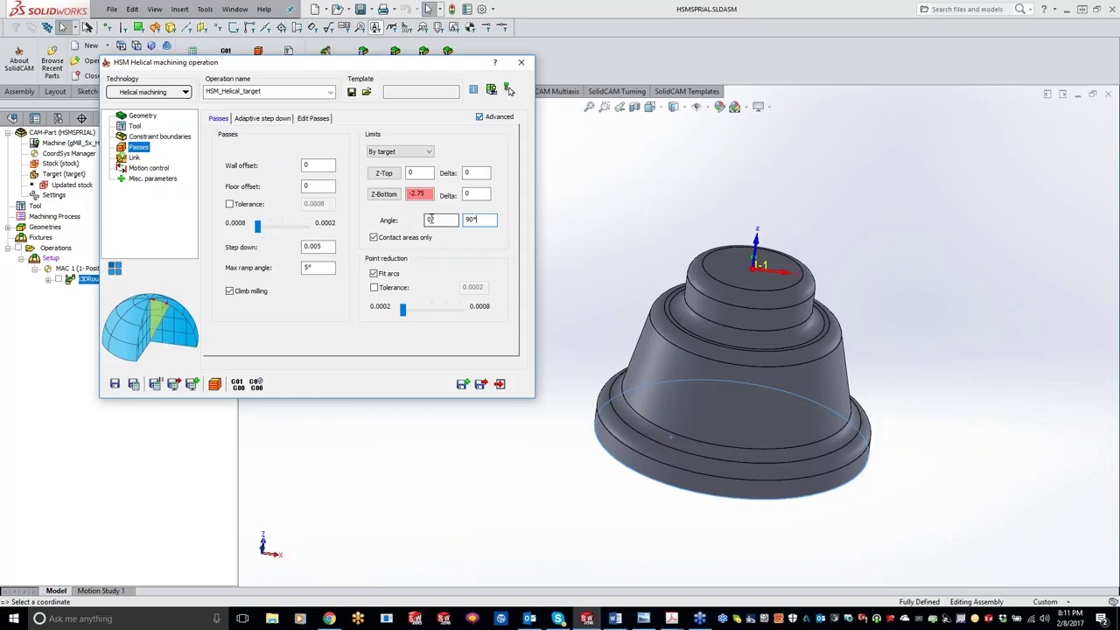
left_click(495, 221)
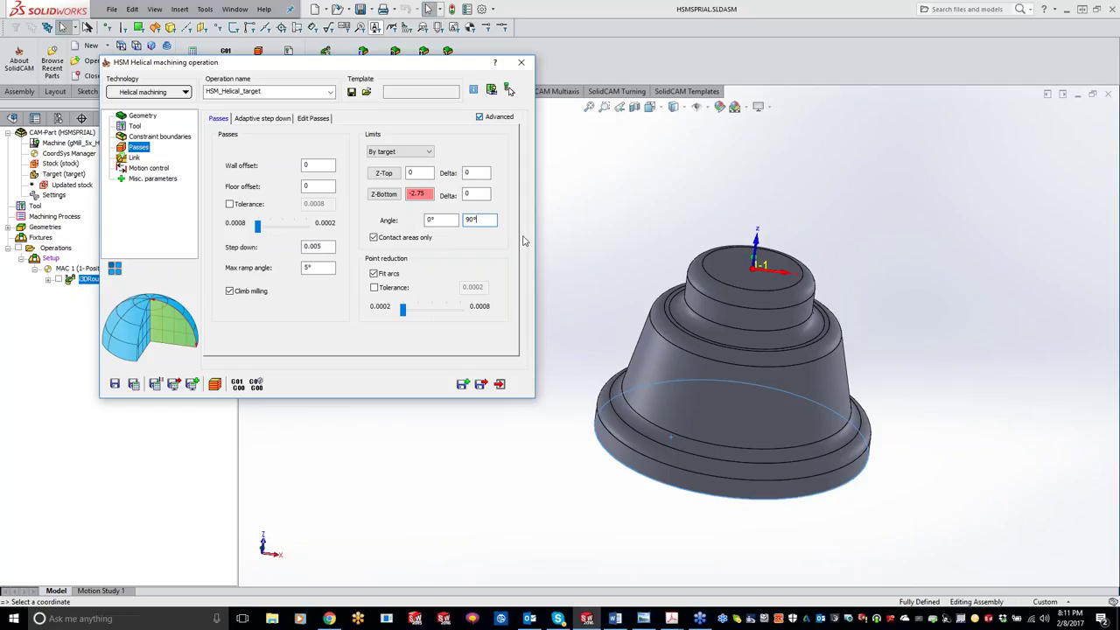
left_click(263, 121)
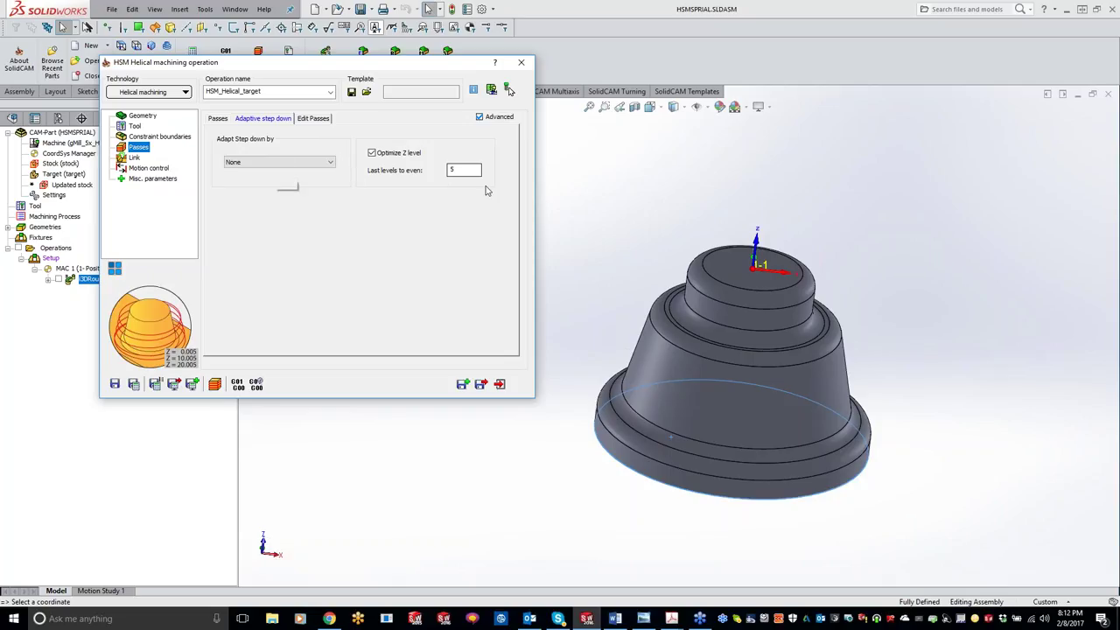
left_click(316, 165)
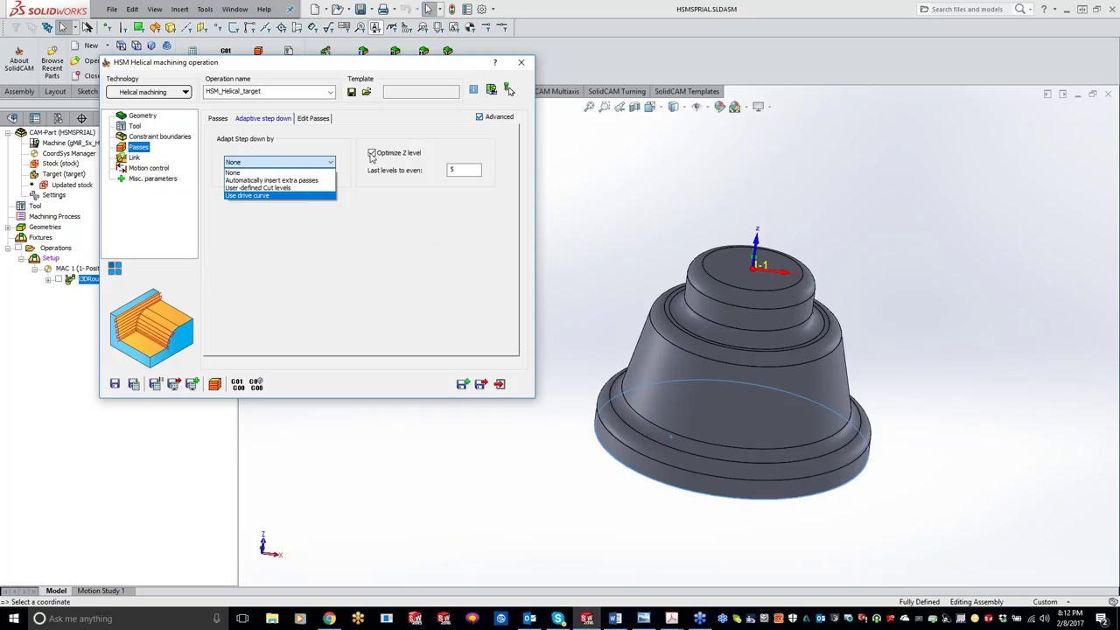
left_click(385, 218)
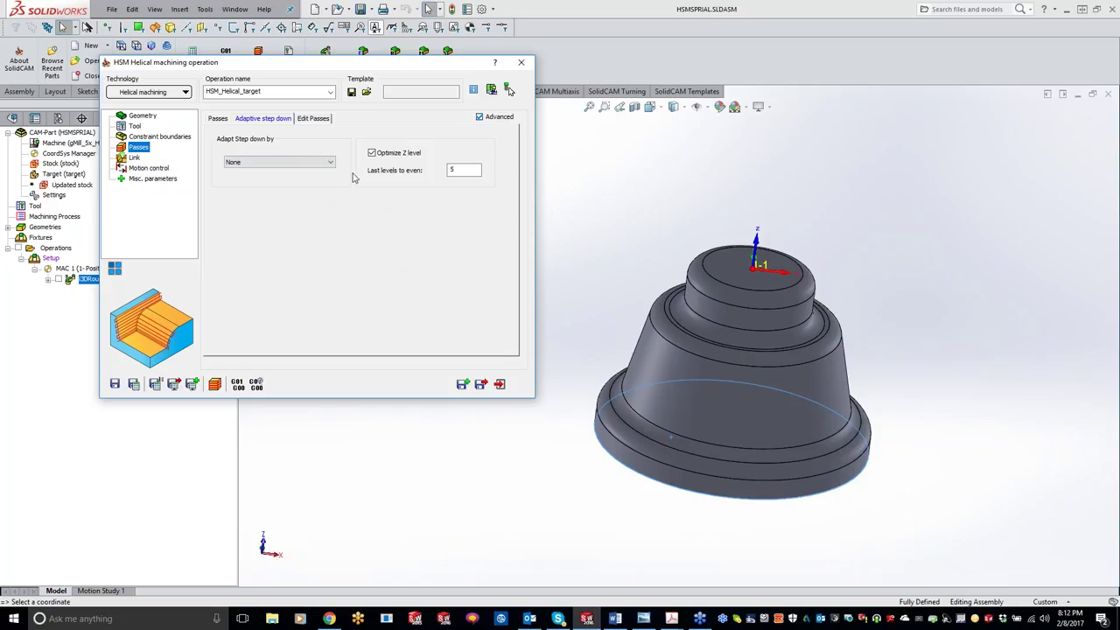
Enable pass editing using surfaces to inspect its overthickness settings, and turn it back off.
mouse_move(510, 91)
left_click(312, 121)
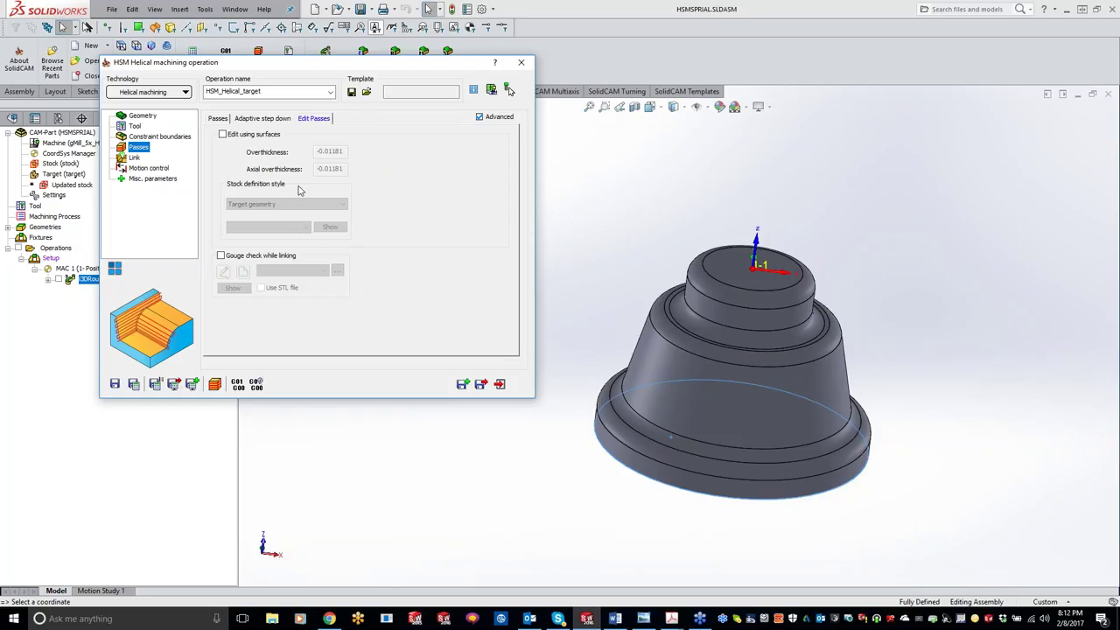
left_click(222, 134)
mouse_move(340, 151)
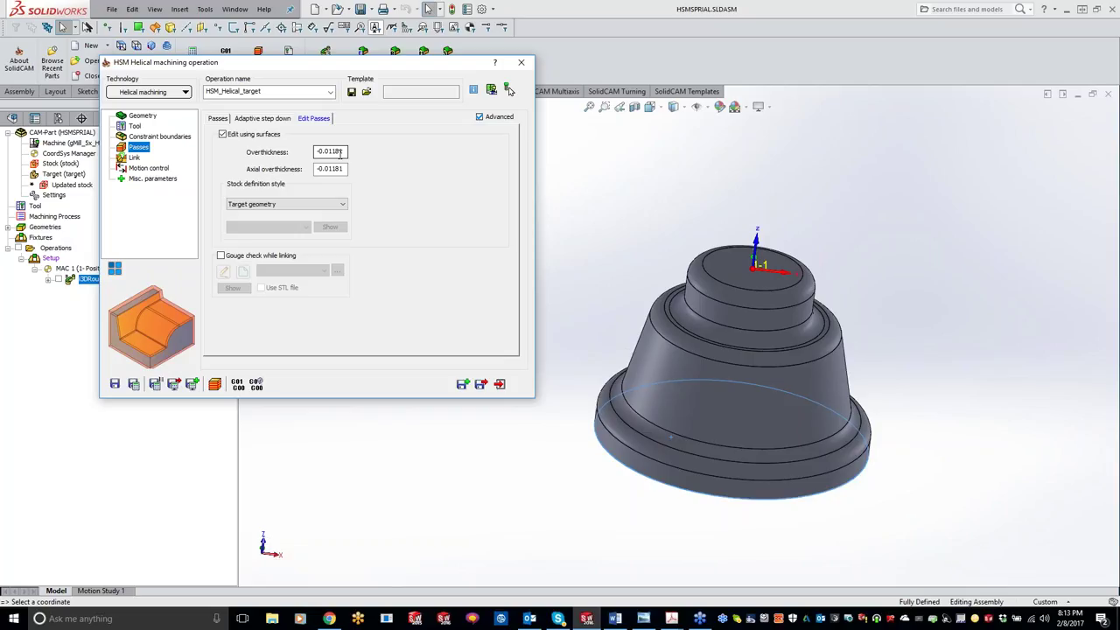
left_click(239, 134)
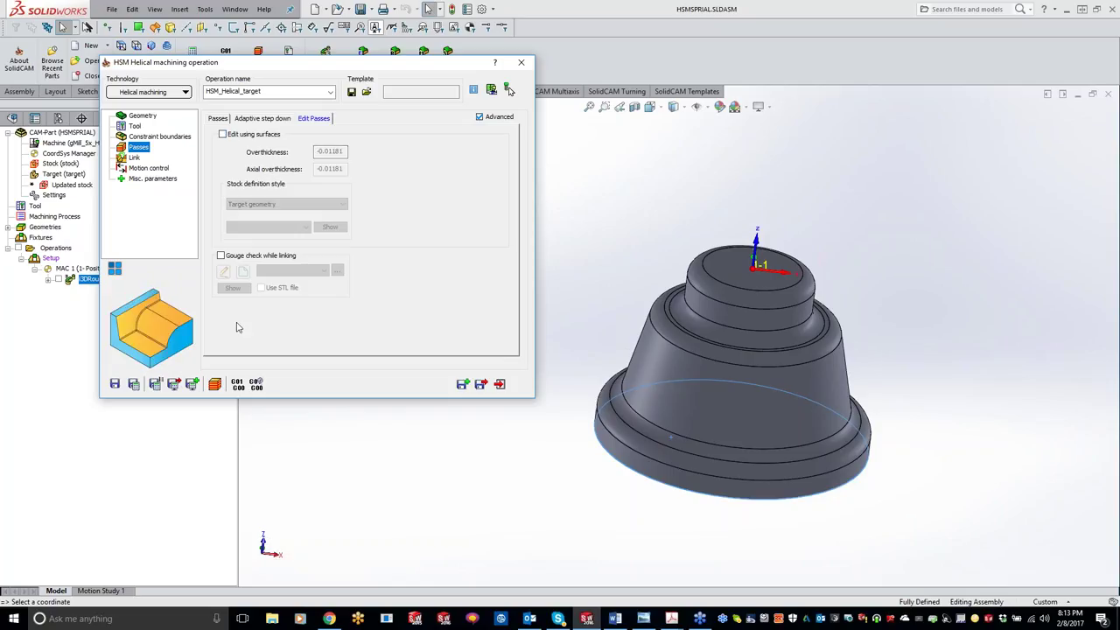
Examine the general and strategy link settings, keeping the Optimized clearance level for retracts.
left_click(136, 157)
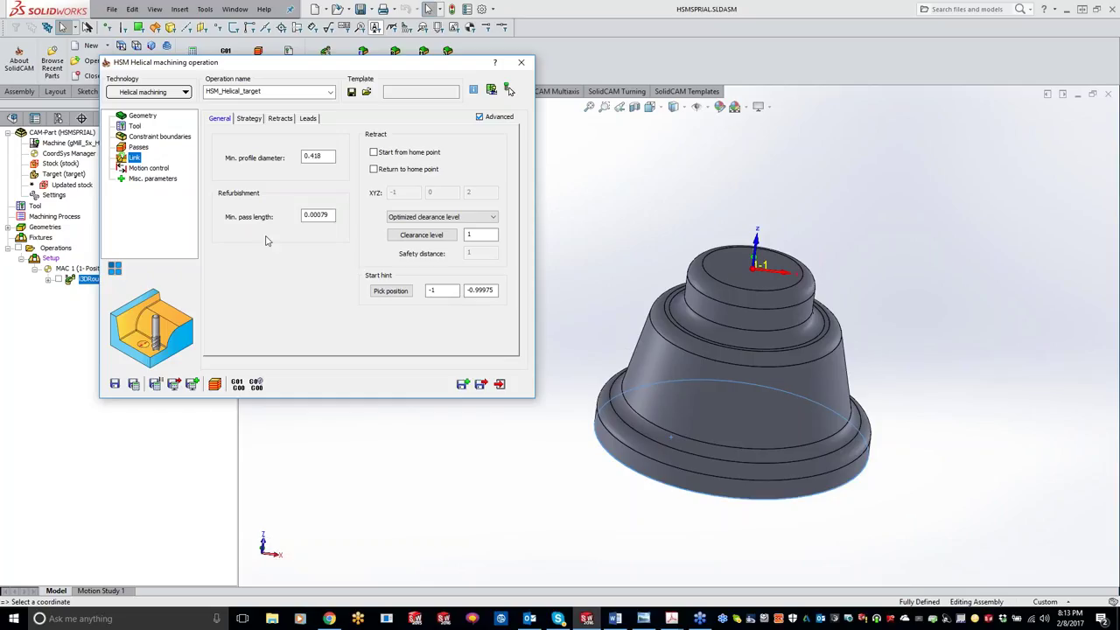
left_click(308, 217)
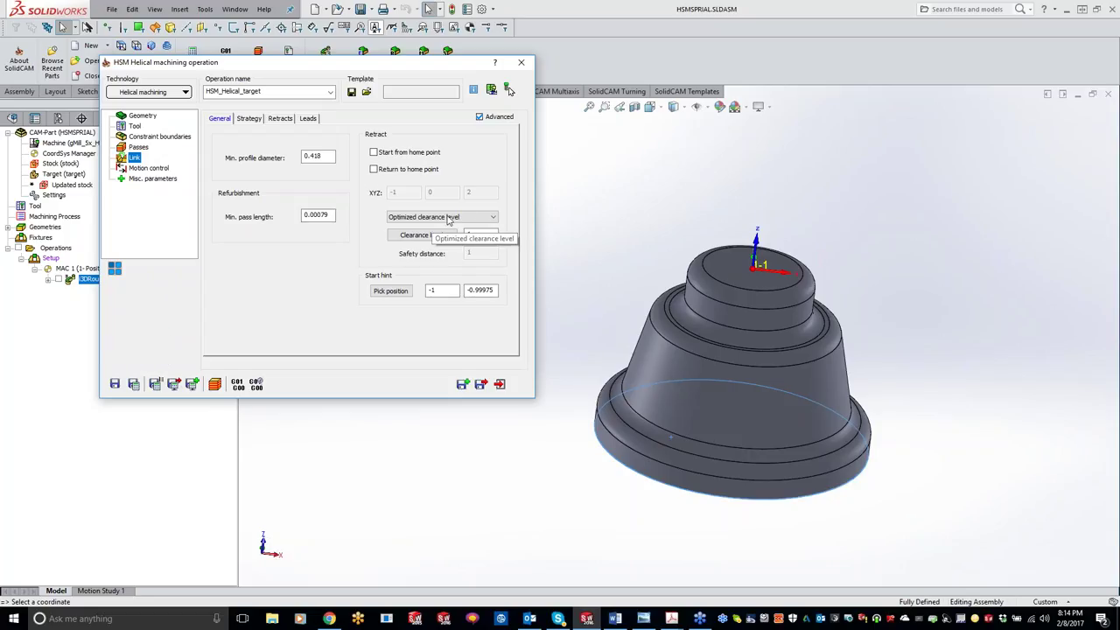
left_click(475, 221)
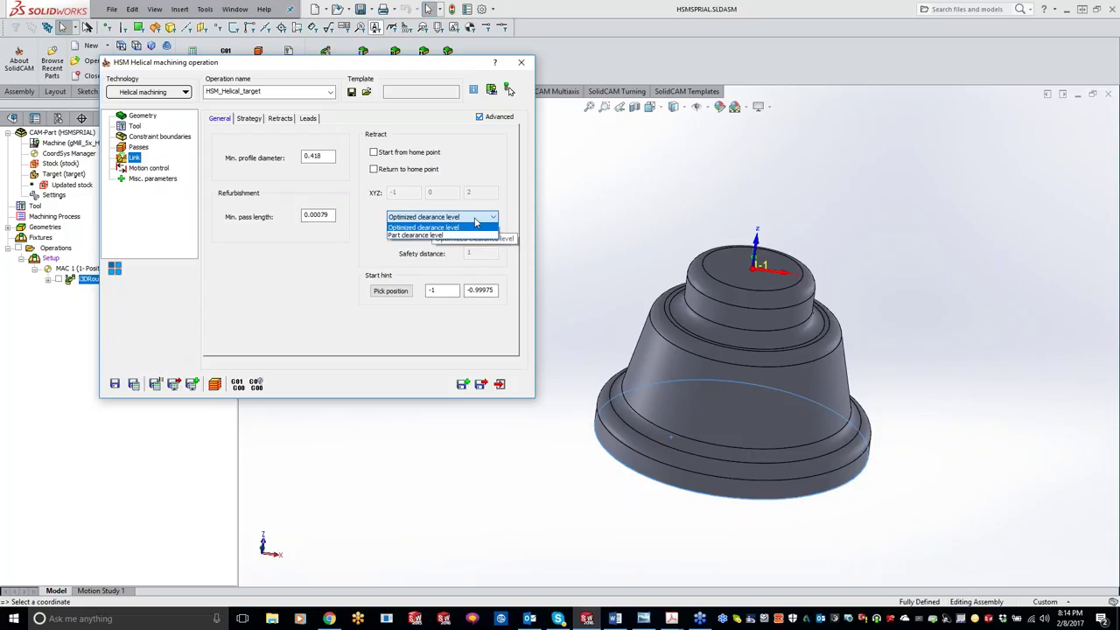
left_click(475, 226)
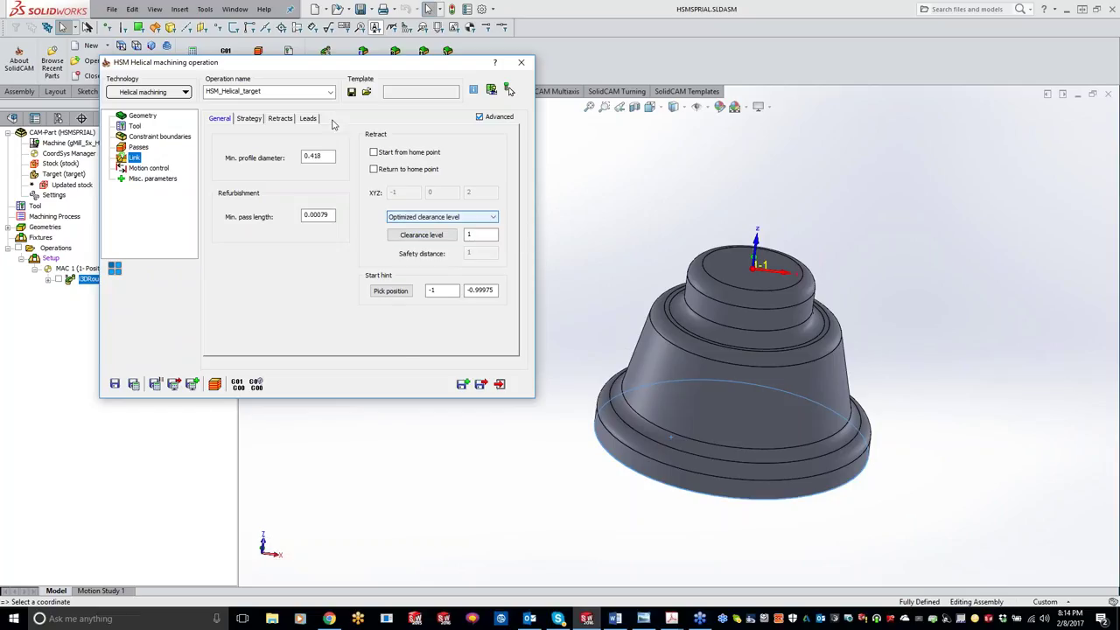
left_click(251, 119)
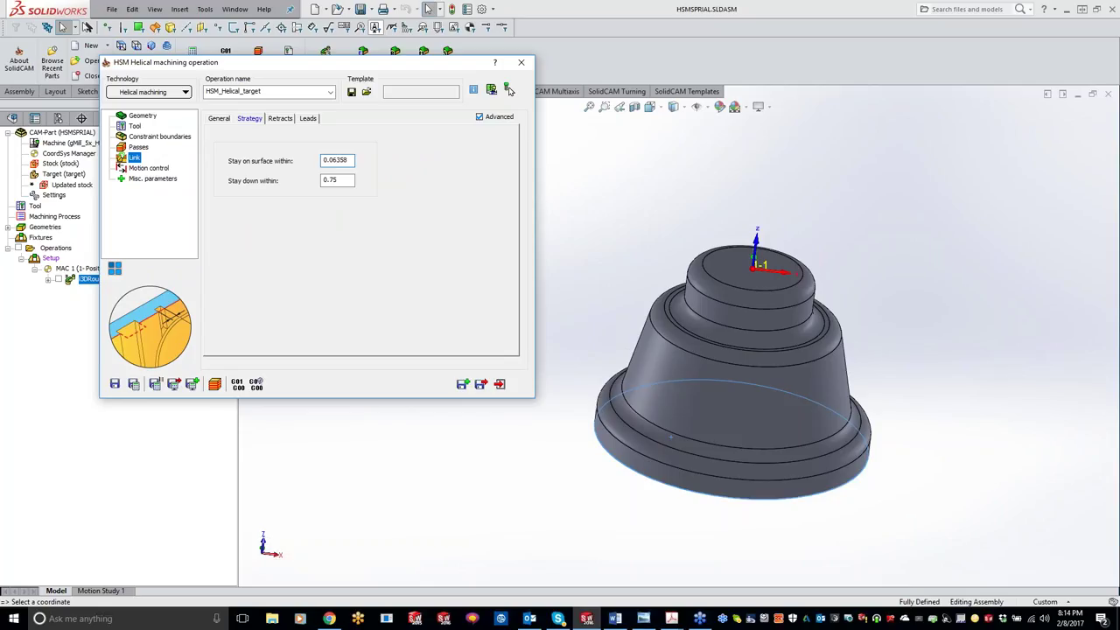
left_click(345, 180)
Examine the link's retract and lead settings, keeping the operation open instead of exiting unsaved.
left_click(281, 120)
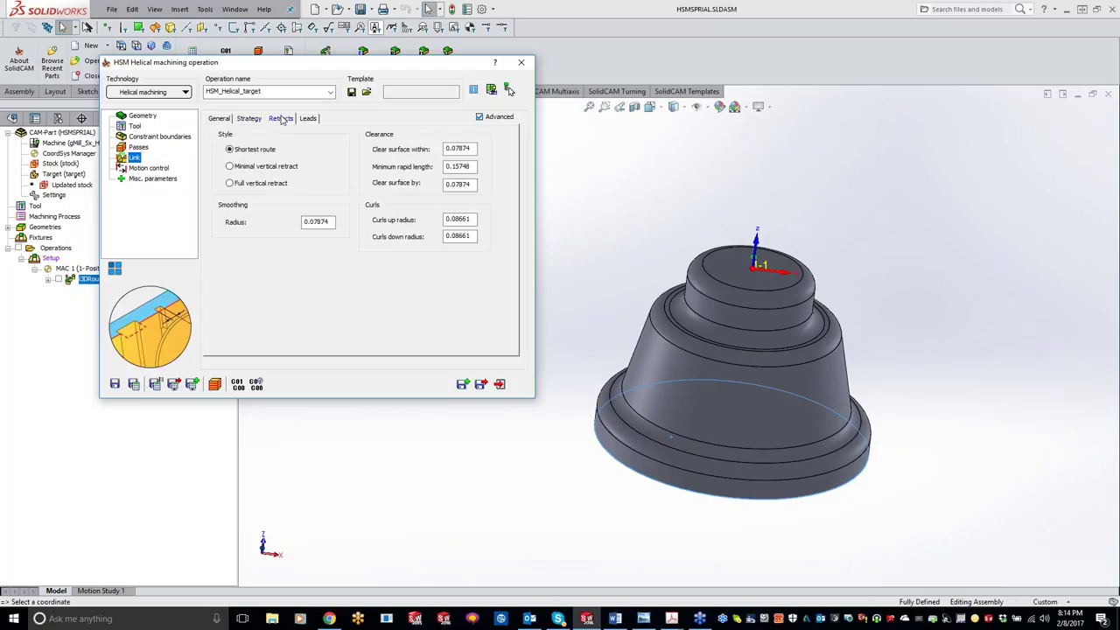
mouse_move(472, 149)
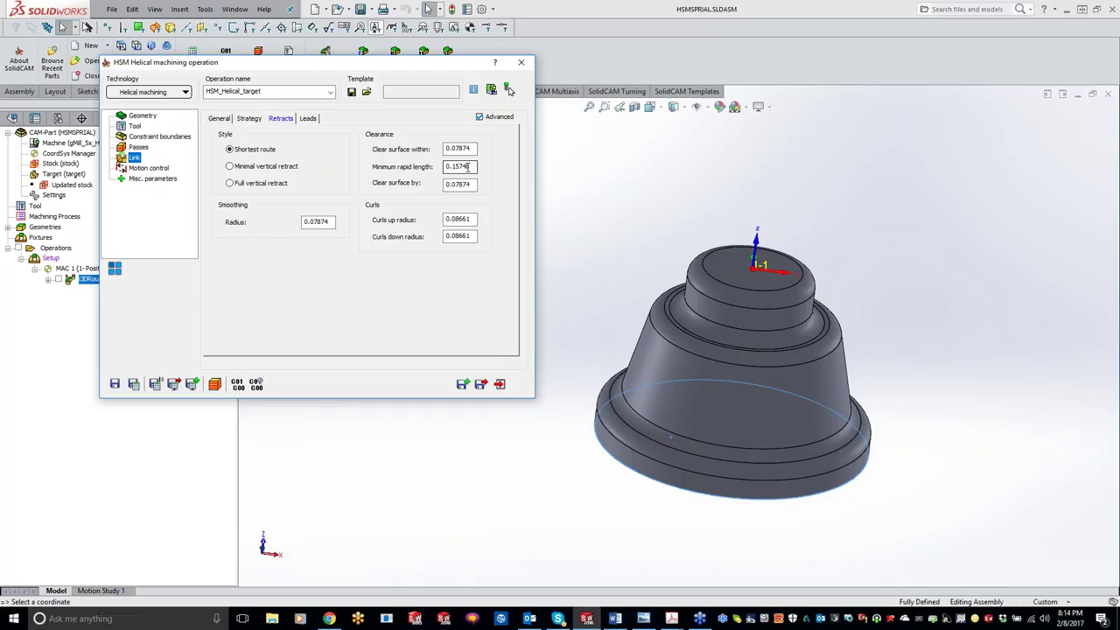
mouse_move(471, 185)
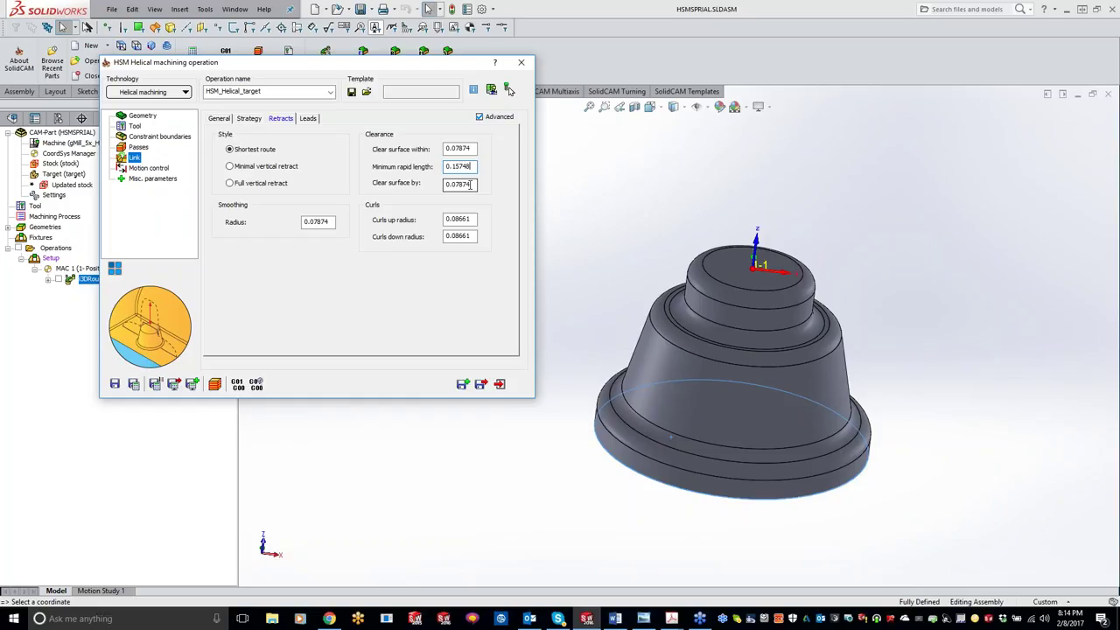
left_click(470, 237)
mouse_move(339, 226)
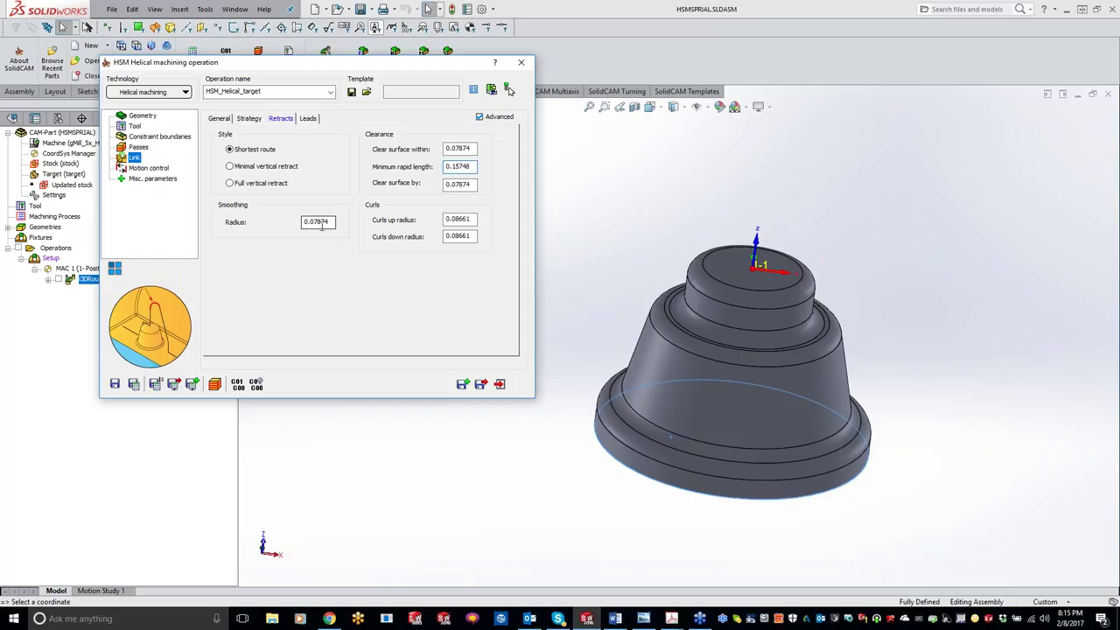
left_click(310, 122)
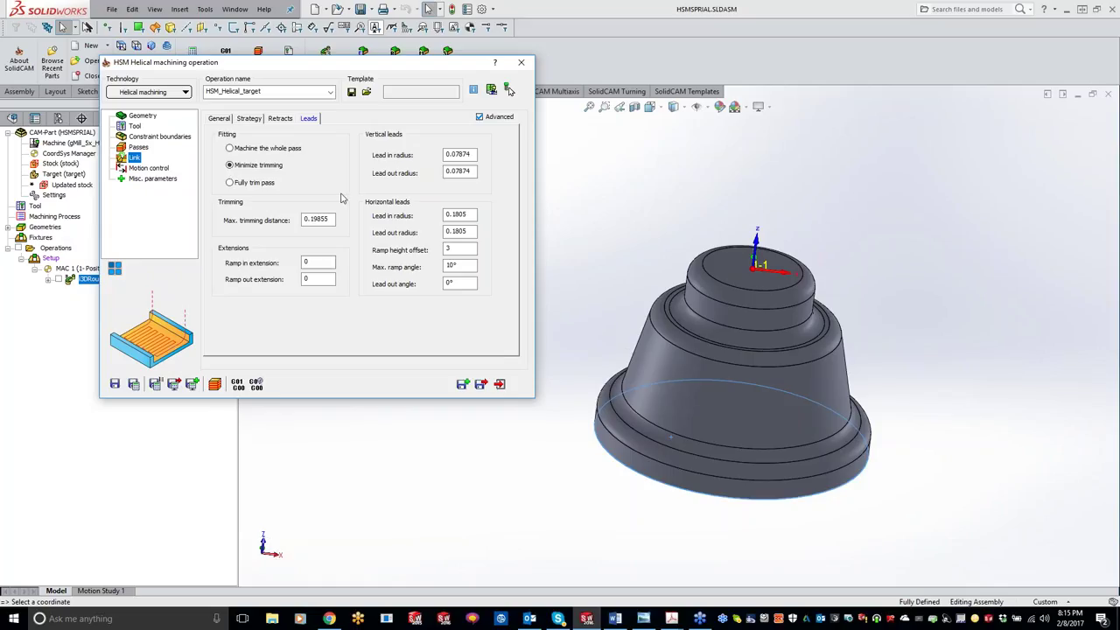
left_click(520, 63)
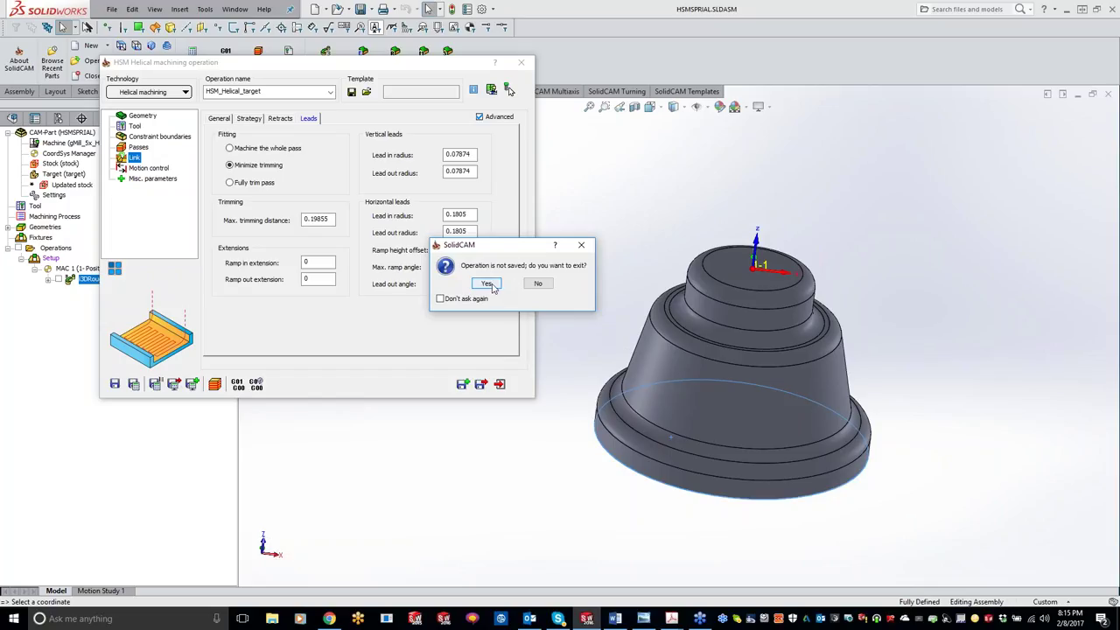
left_click(550, 287)
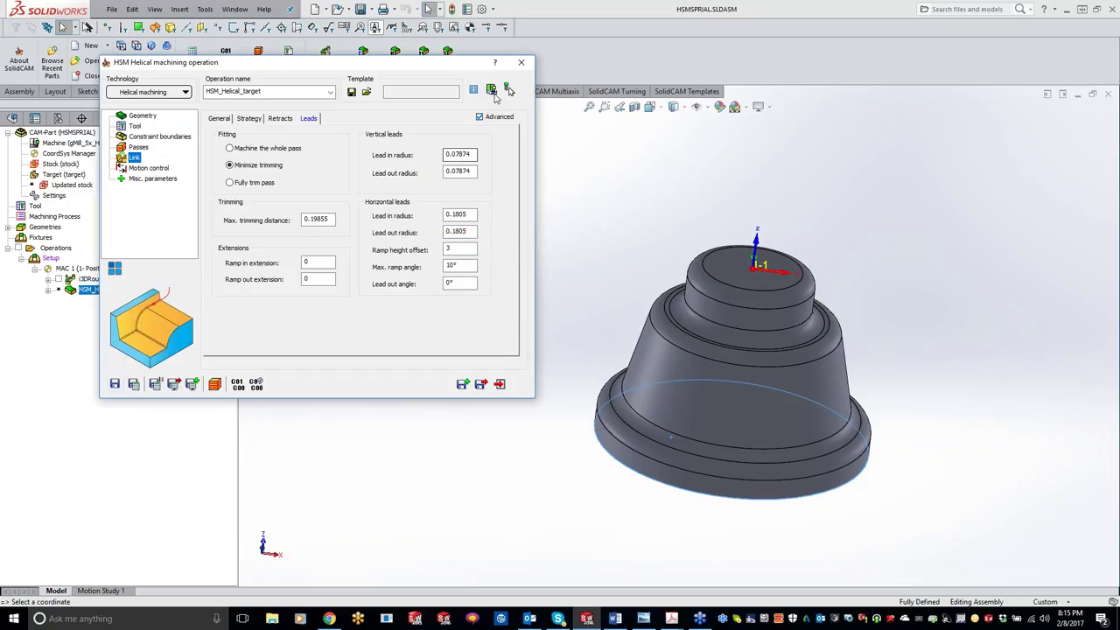
Close the helical operation and start a new Profile milling operation to examine its lead-in types, closing it unsaved.
left_click(521, 65)
right_click(68, 250)
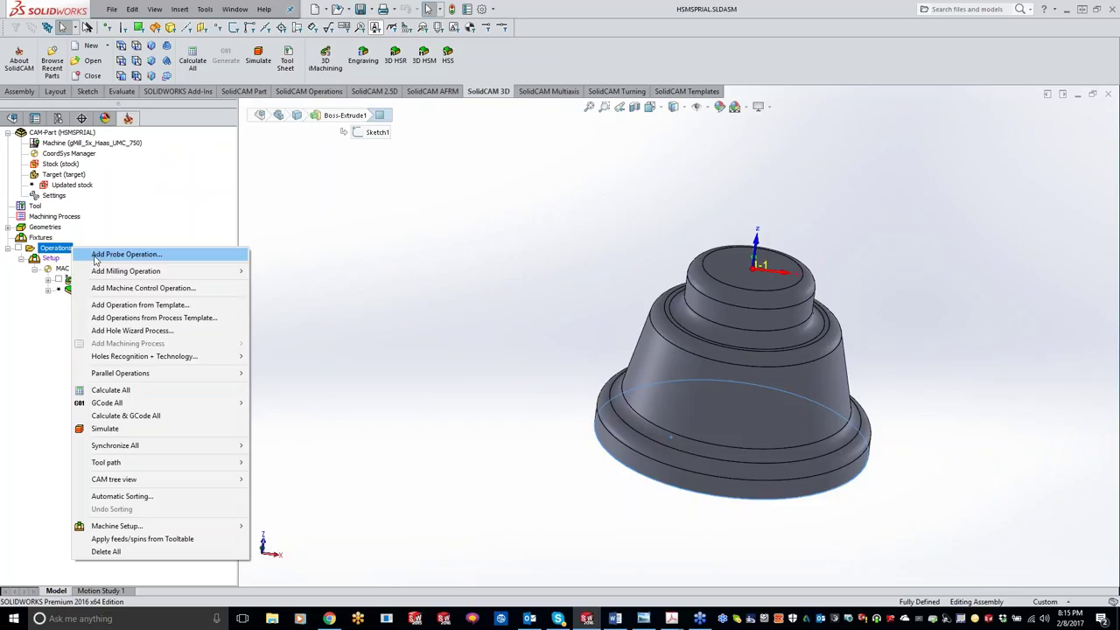
mouse_move(232, 271)
left_click(314, 272)
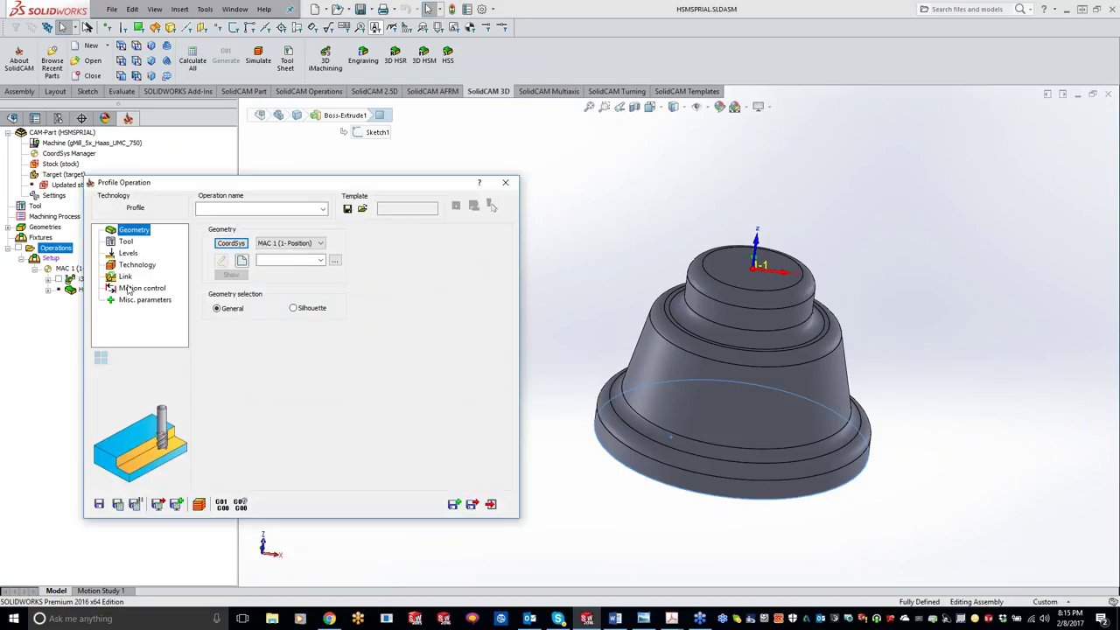
left_click(126, 276)
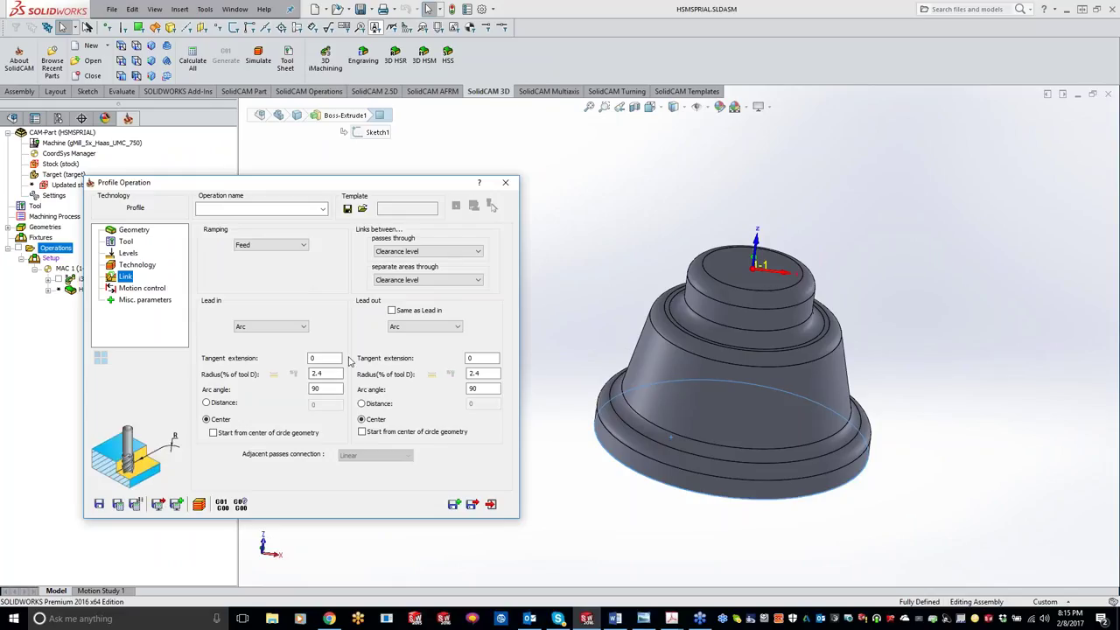
left_click(284, 328)
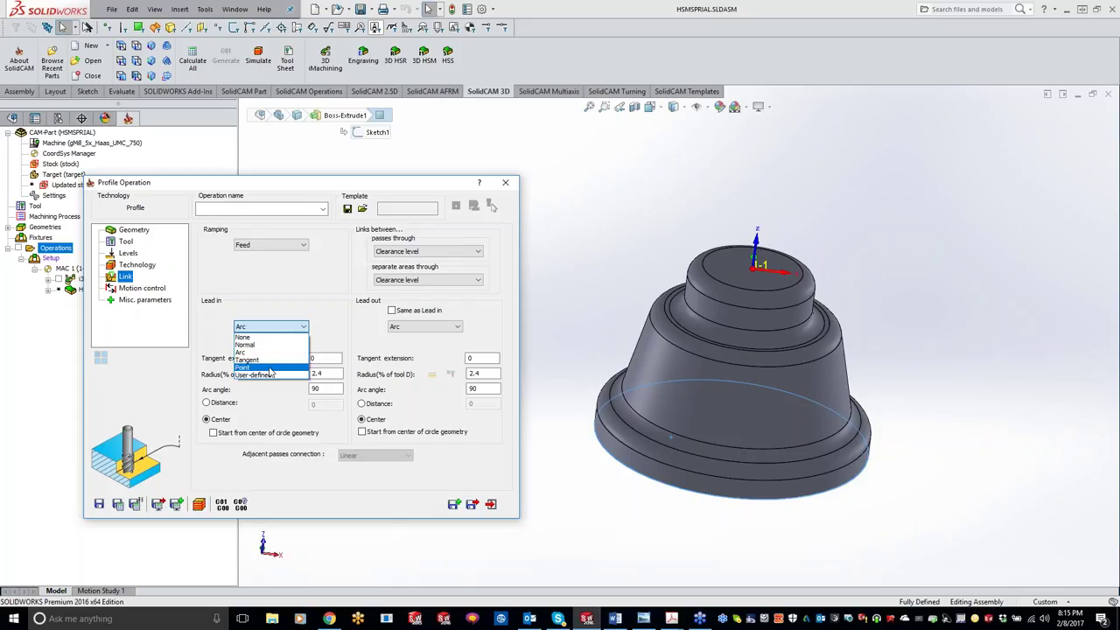
key("Escape")
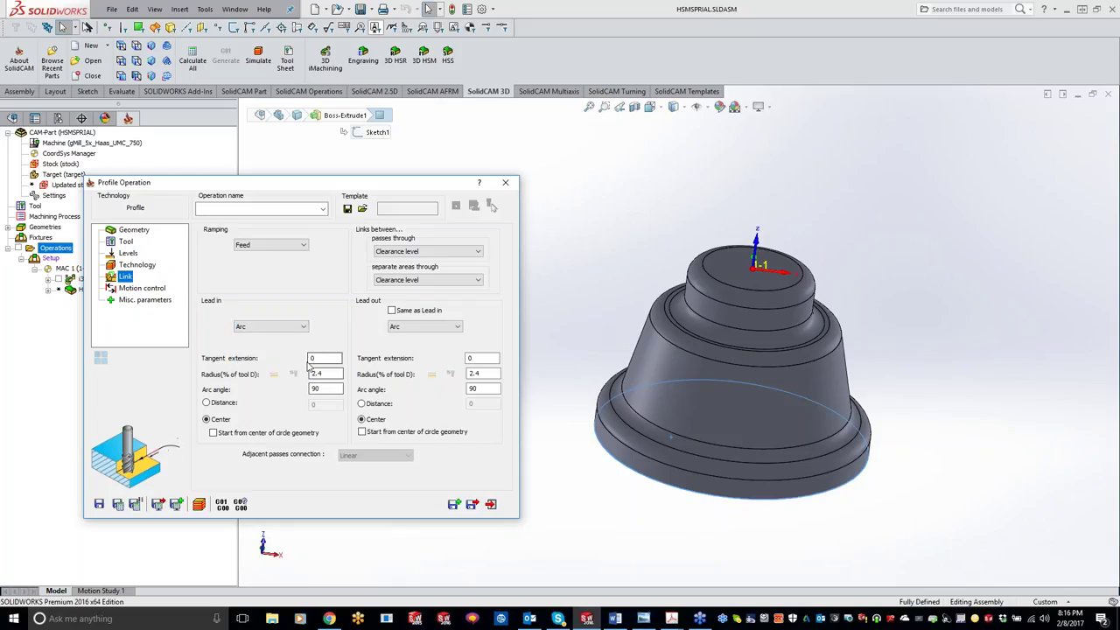
left_click(505, 182)
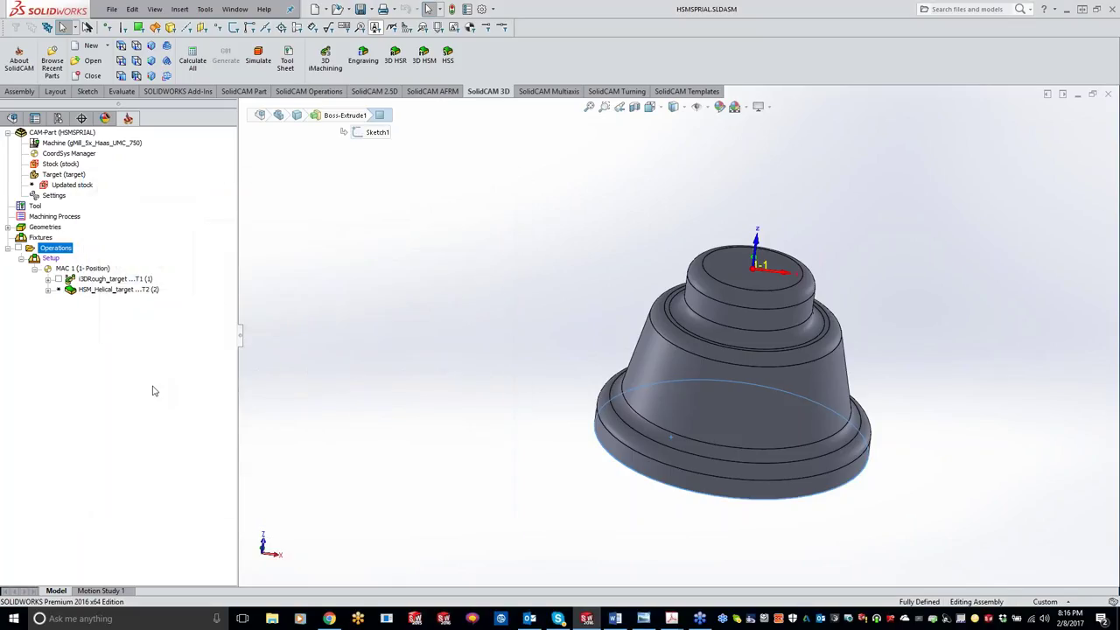
Reopen the HSM_Helical_target operation at its link lead settings, calculate the toolpath, and inspect the helical ramp entry above the part.
double_click(114, 290)
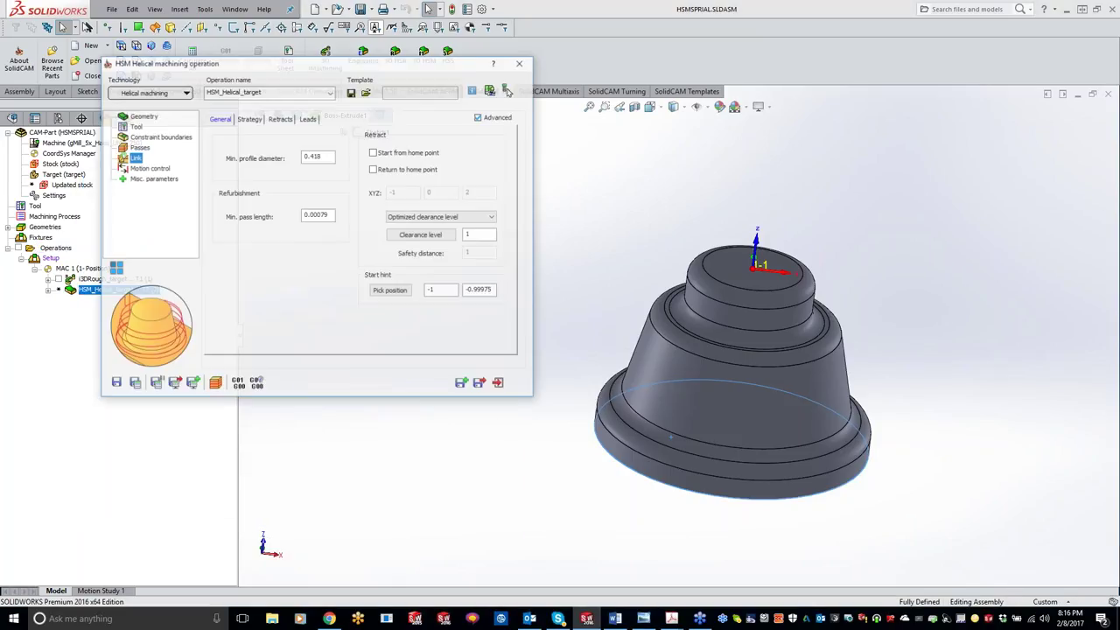
left_click(314, 120)
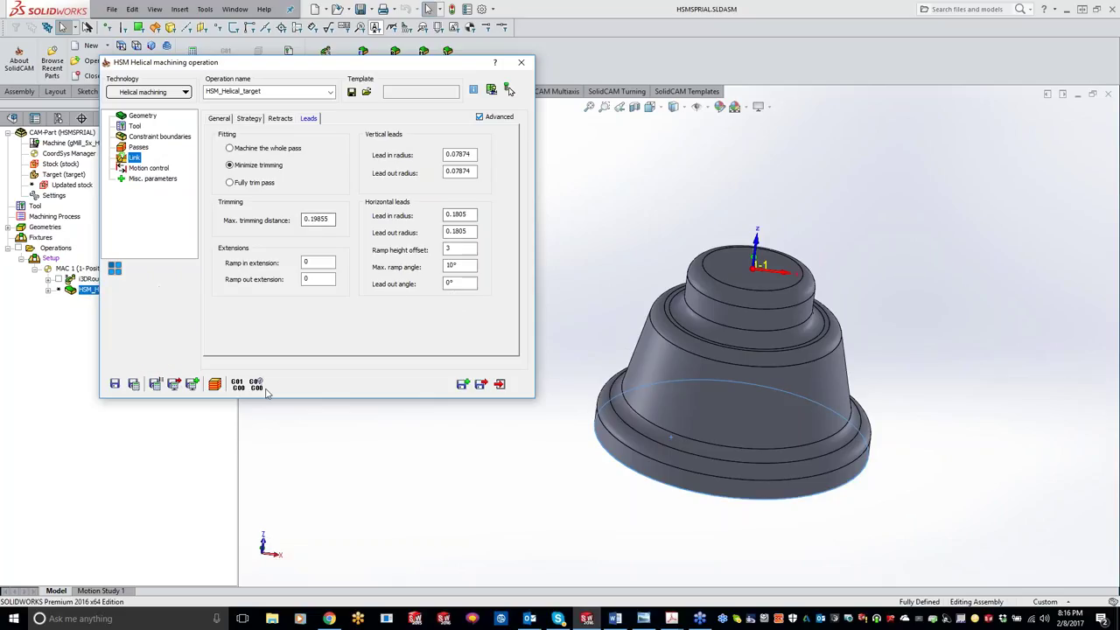
left_click(134, 383)
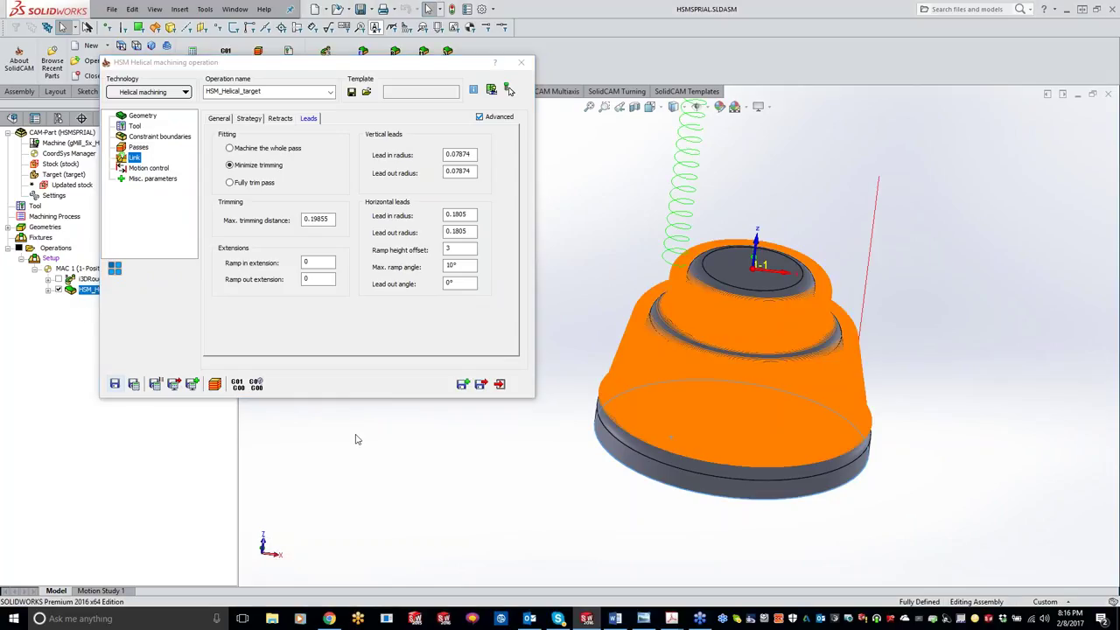
middle_click_drag(577, 250, 713, 328)
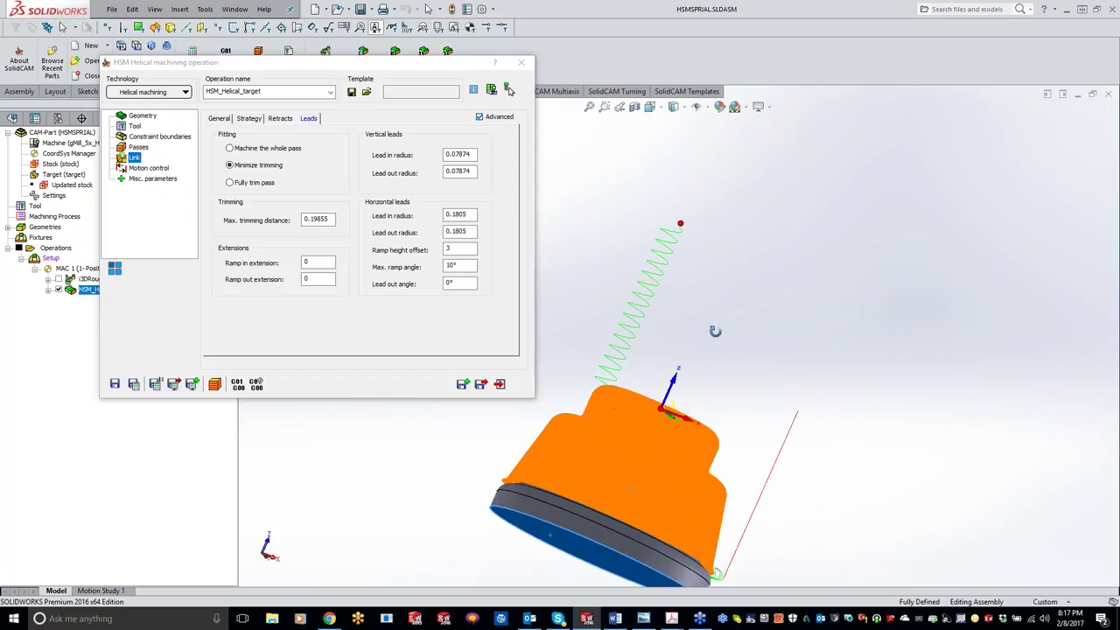
Set the ramp height offset of the horizontal leads to 0.1 and recalculate the helical toolpath.
double_click(455, 248)
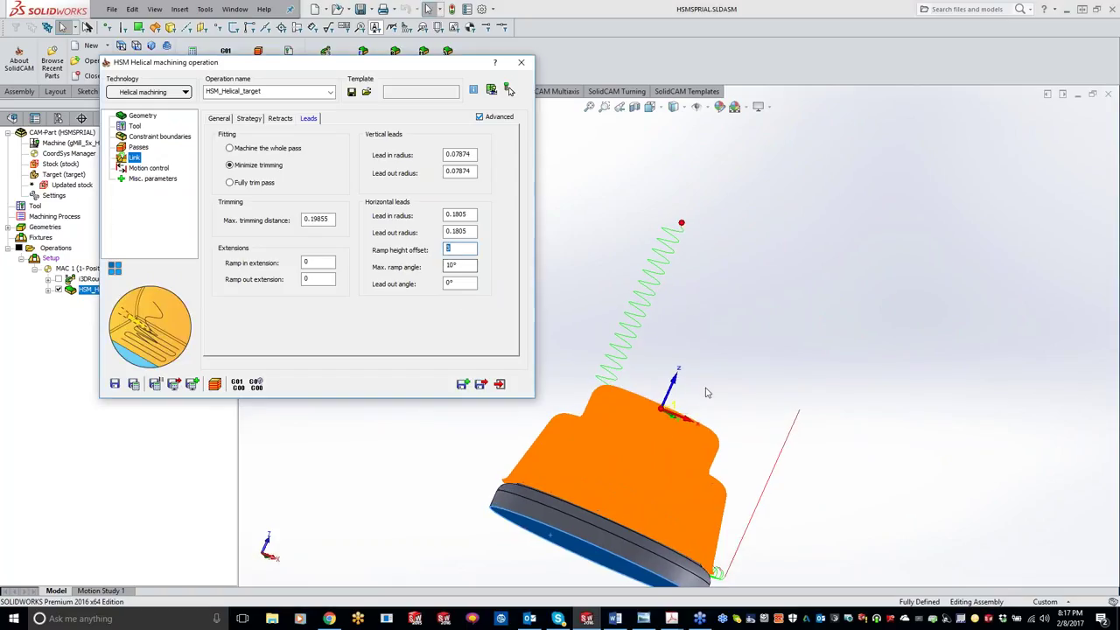
type(".1")
left_click(508, 89)
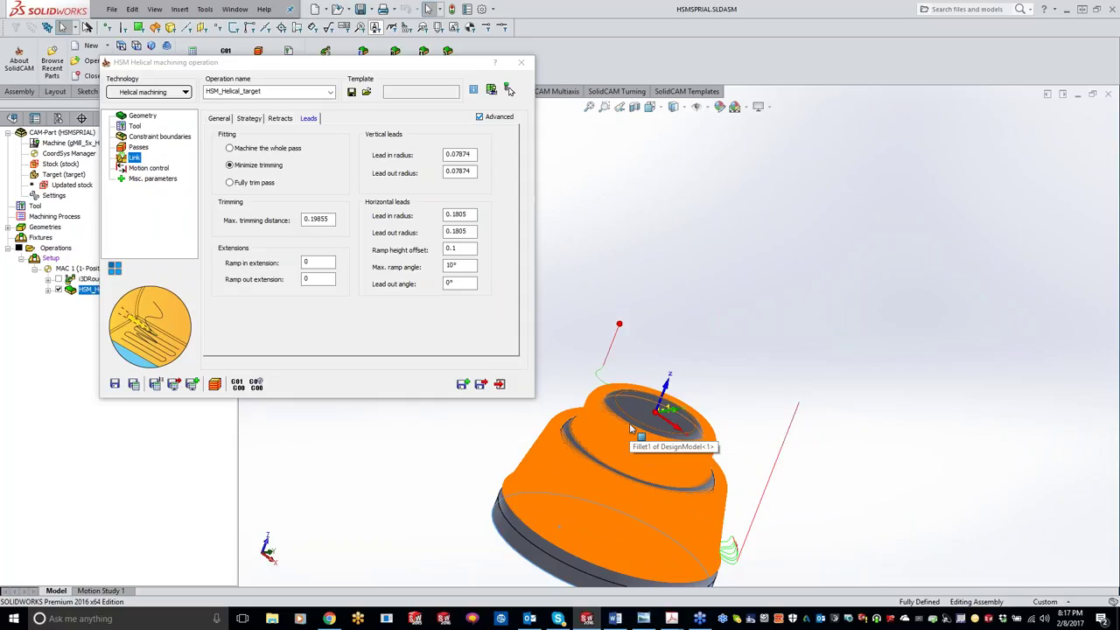
Check the constraint boundary and pass settings, then run the helical operation's SolidVerify simulation partway and close it.
left_click(157, 137)
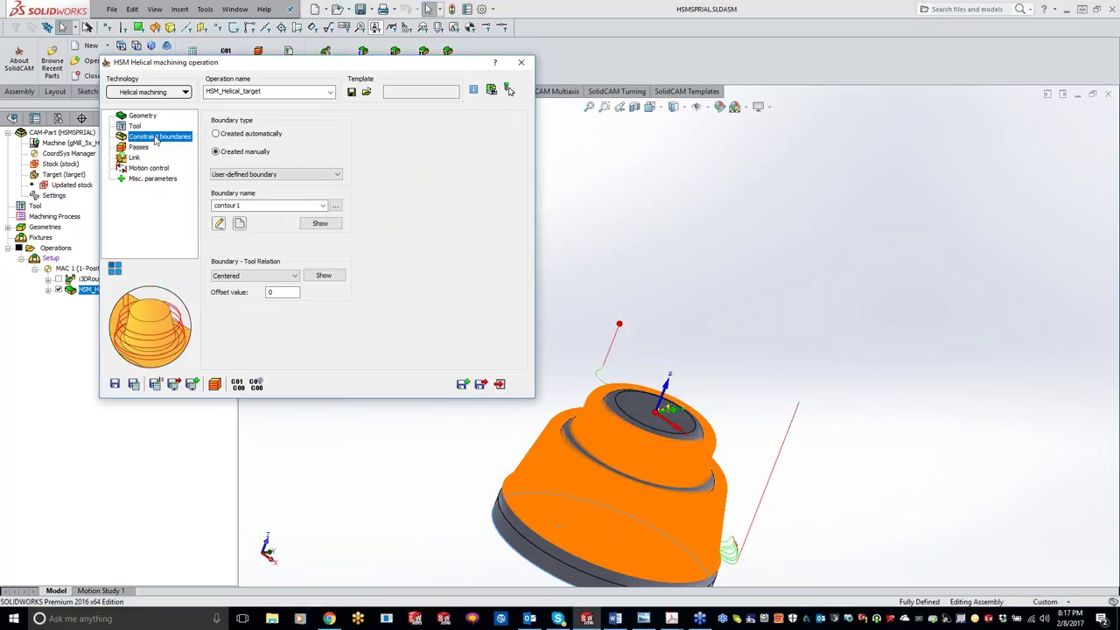
left_click(138, 147)
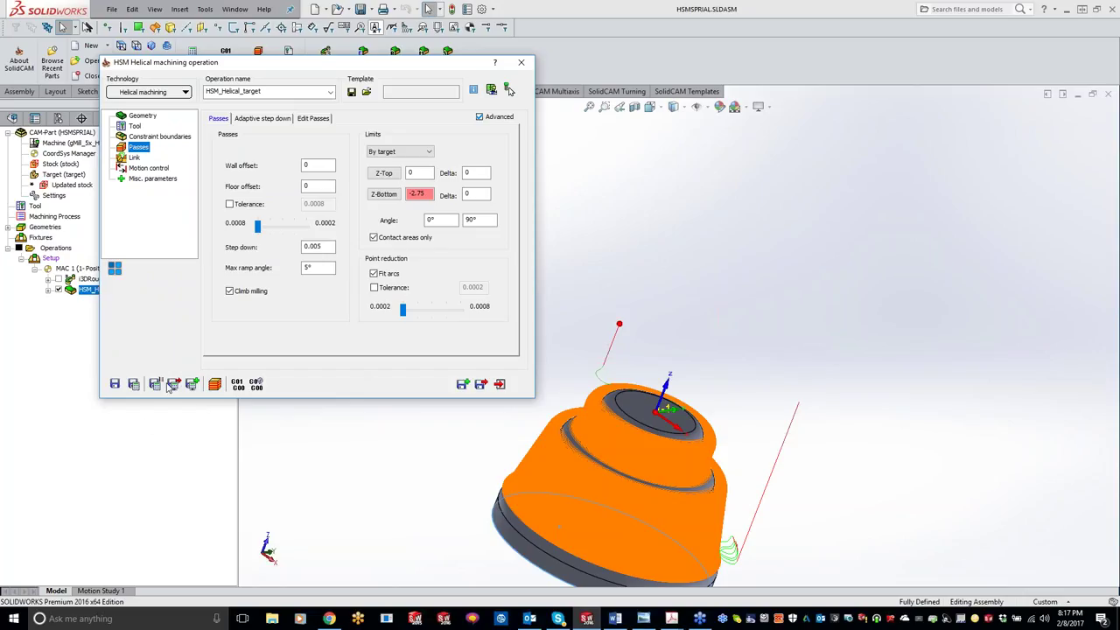
left_click(214, 383)
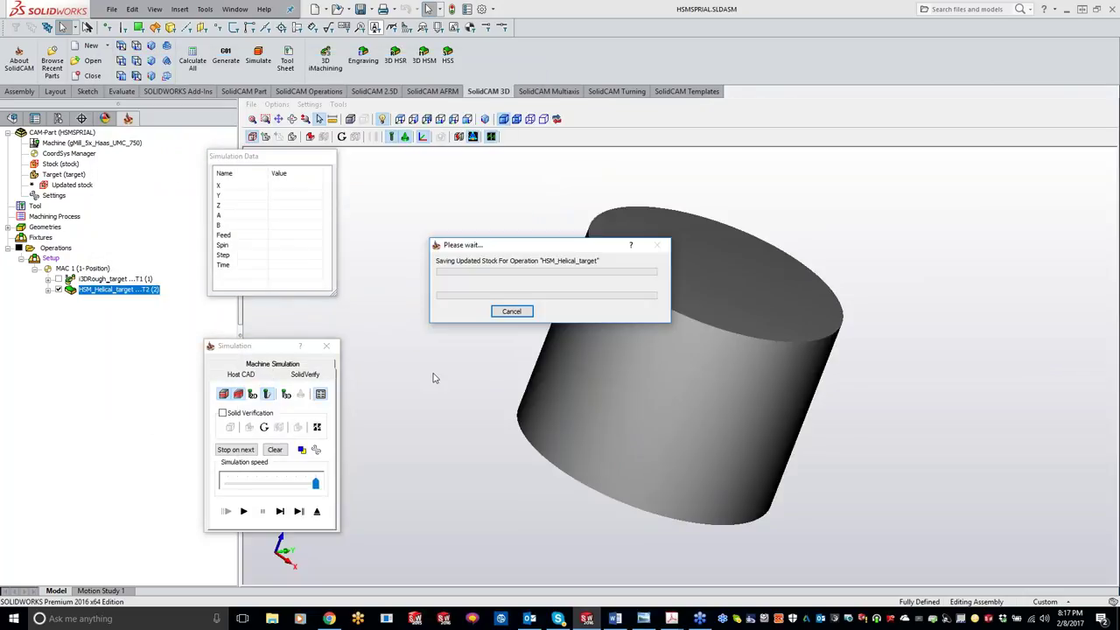
left_click_drag(653, 333, 677, 402)
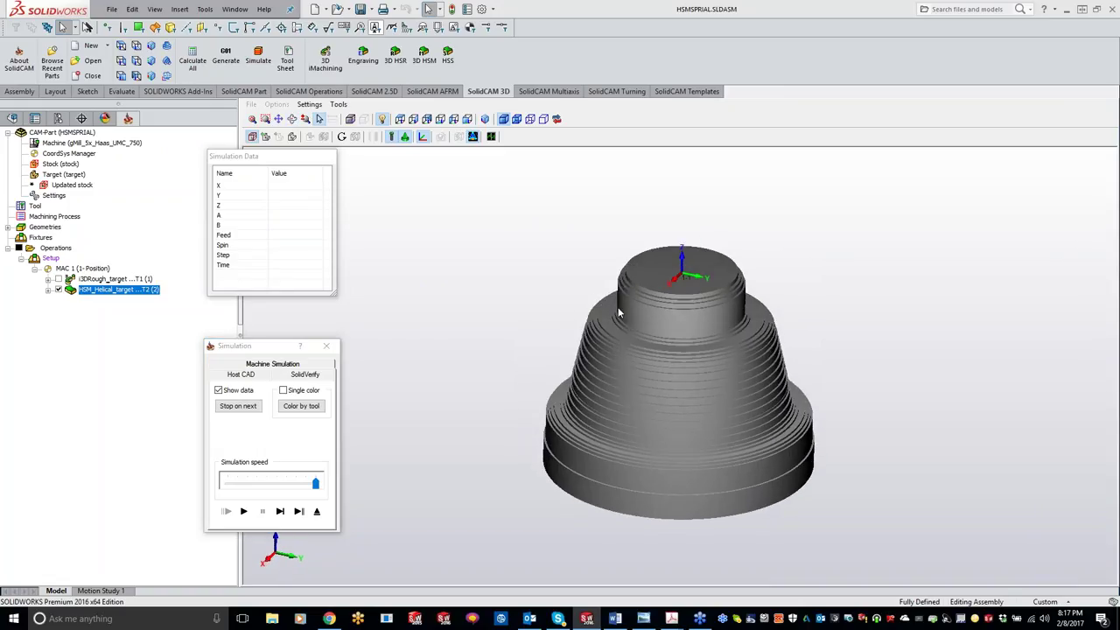
left_click(243, 511)
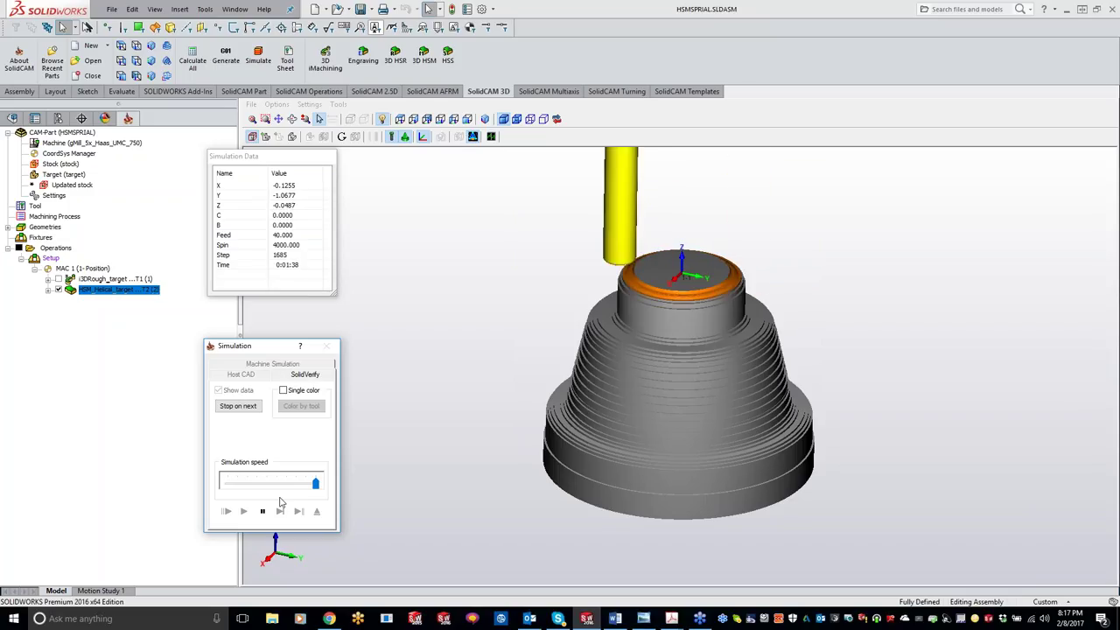
scroll(523, 517, "down", 2)
middle_click_drag(534, 503, 743, 292)
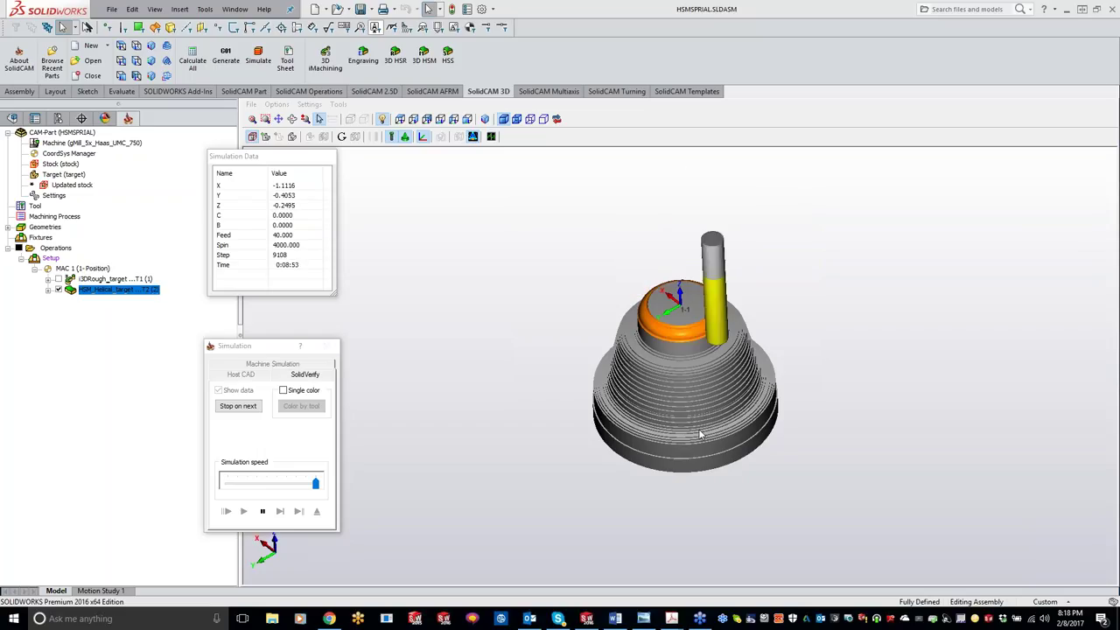
left_click(263, 512)
left_click(325, 346)
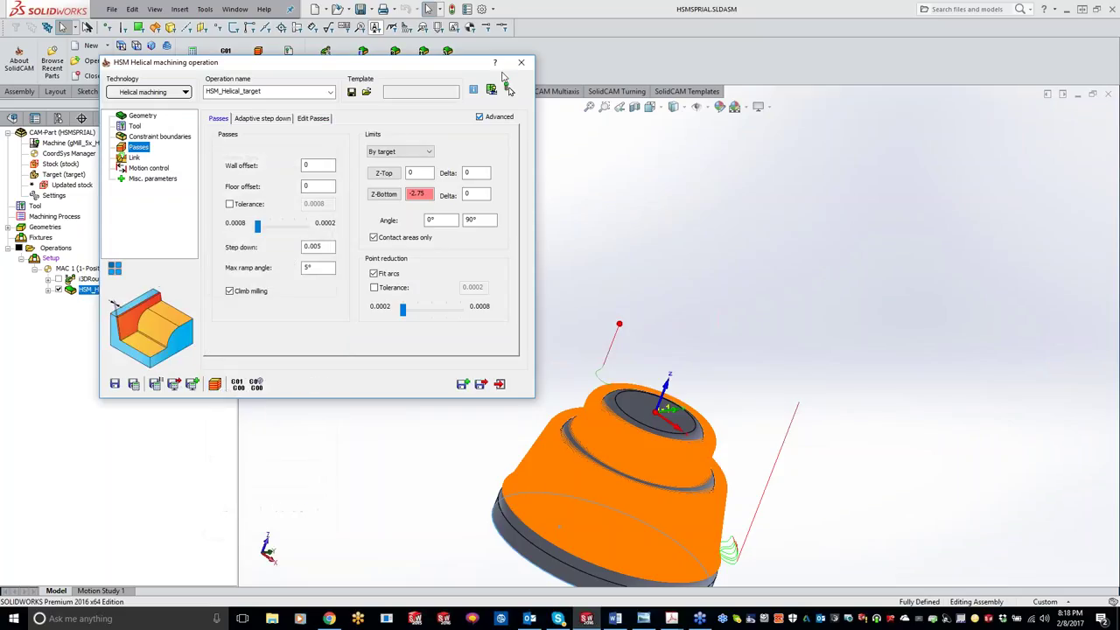
Reopen the simulation in SolidVerify and change the tool facet tolerance in its accuracy settings.
left_click(216, 383)
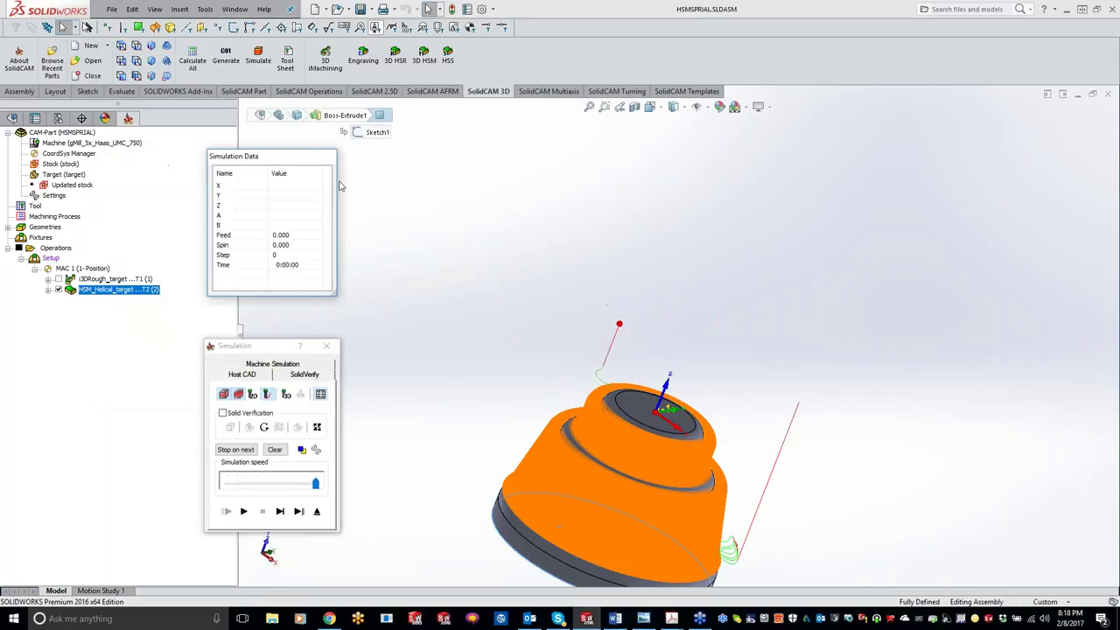
left_click(302, 374)
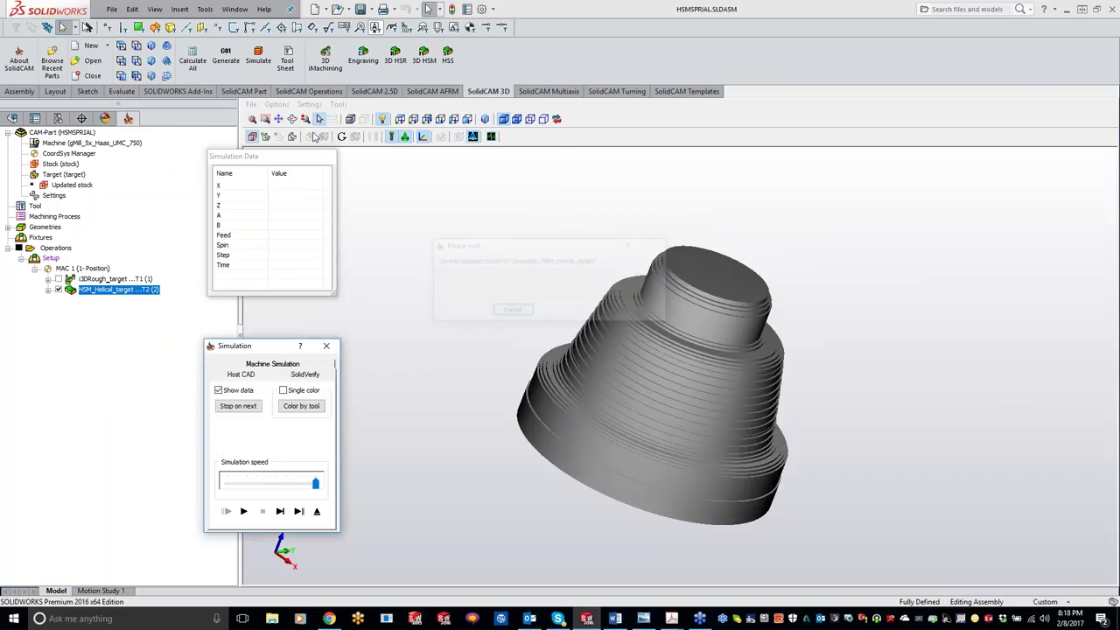
left_click(309, 104)
left_click(324, 144)
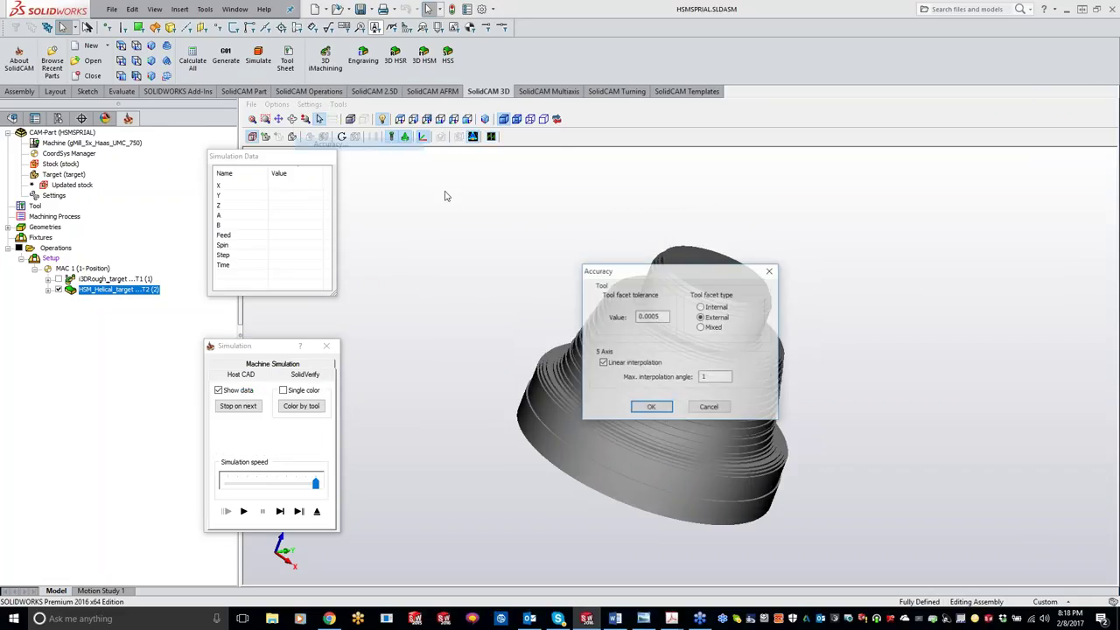
left_click(655, 316)
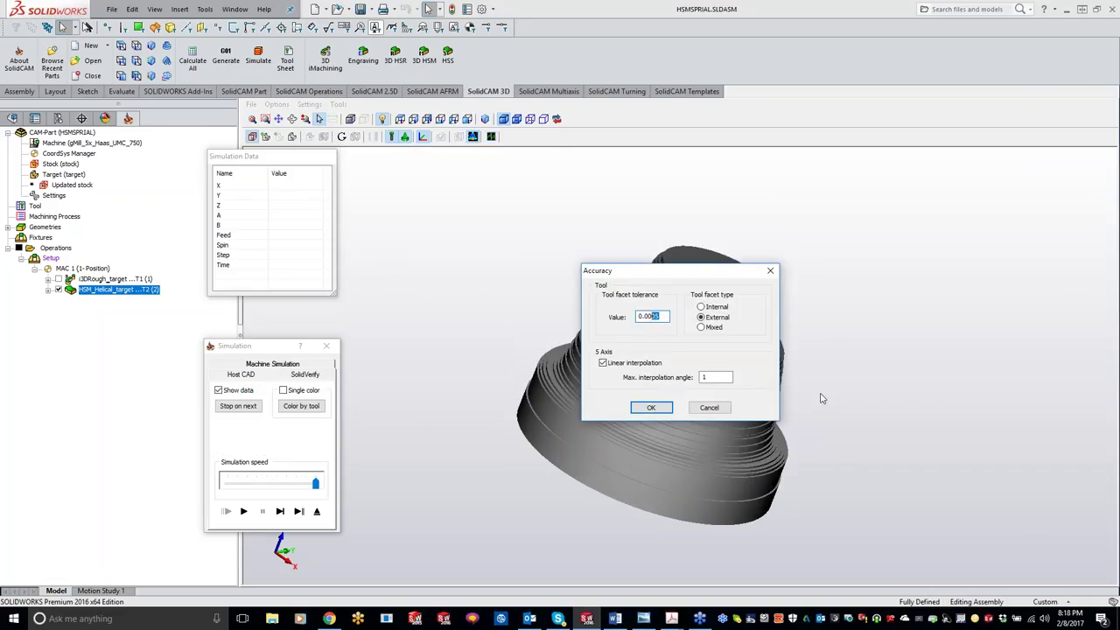
type("2")
left_click(651, 408)
Reload the SolidVerify simulation from Host CAD, run the helical cut partway down the cone, and close the simulation.
left_click(265, 374)
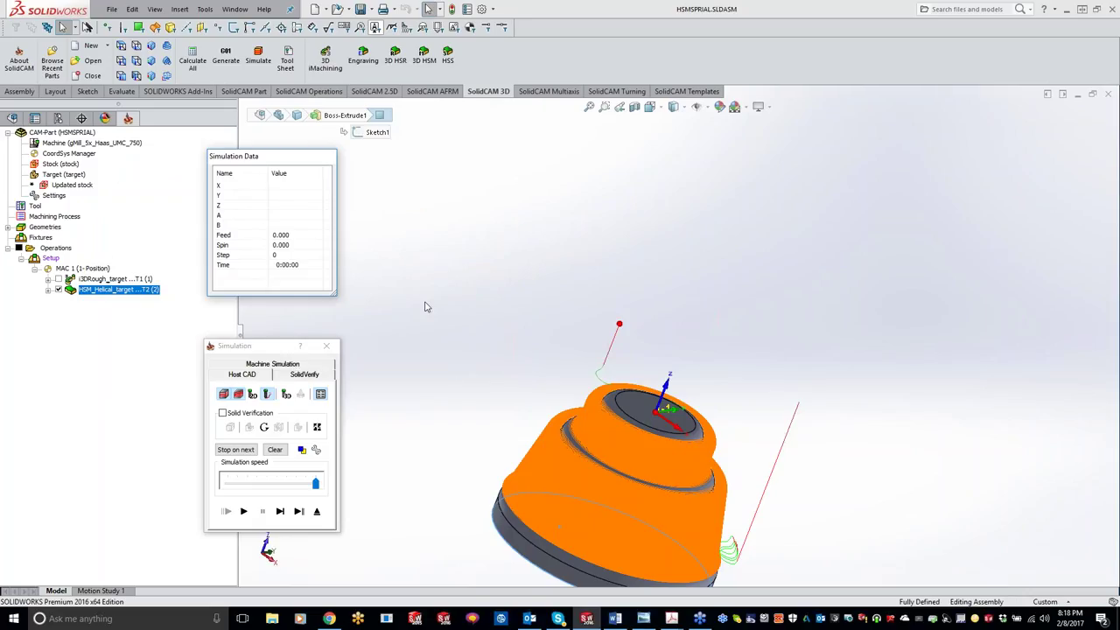
left_click(244, 512)
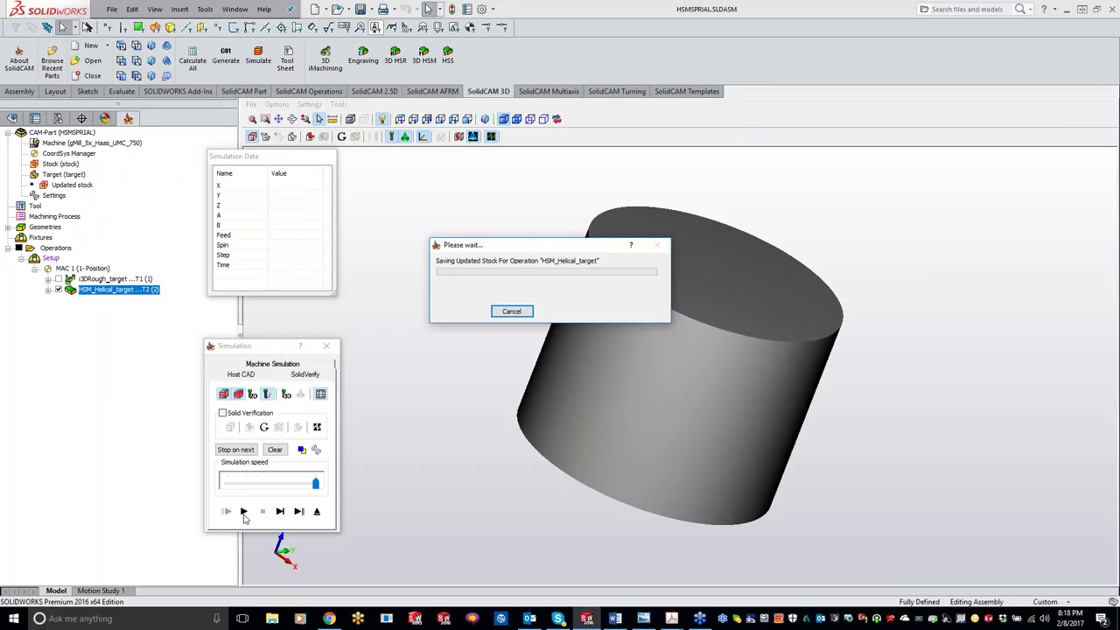
left_click(245, 512)
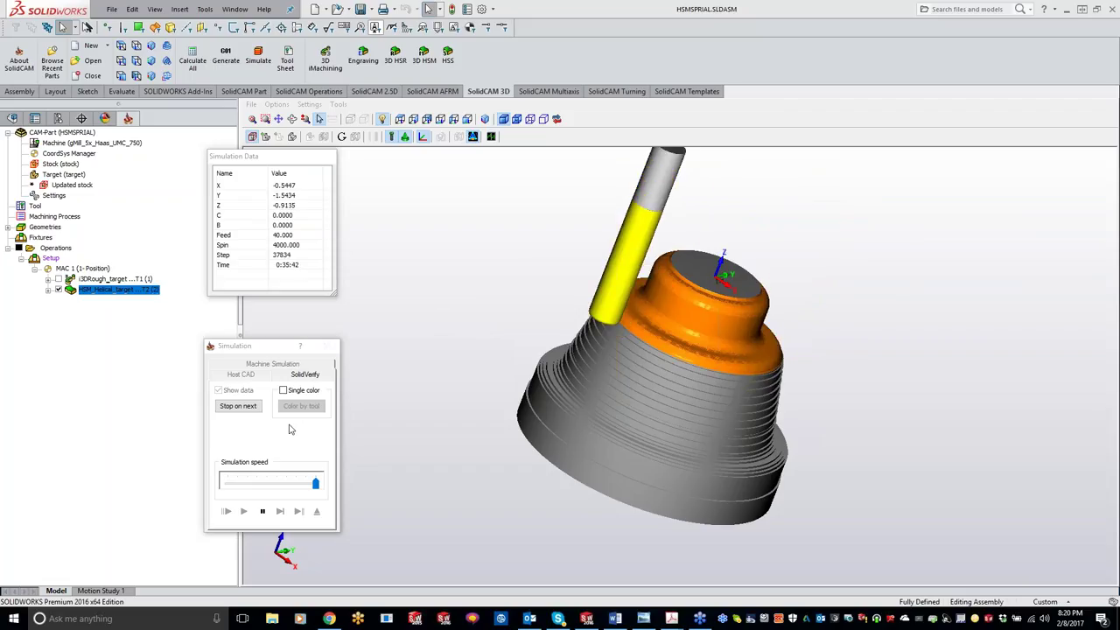
left_click(261, 511)
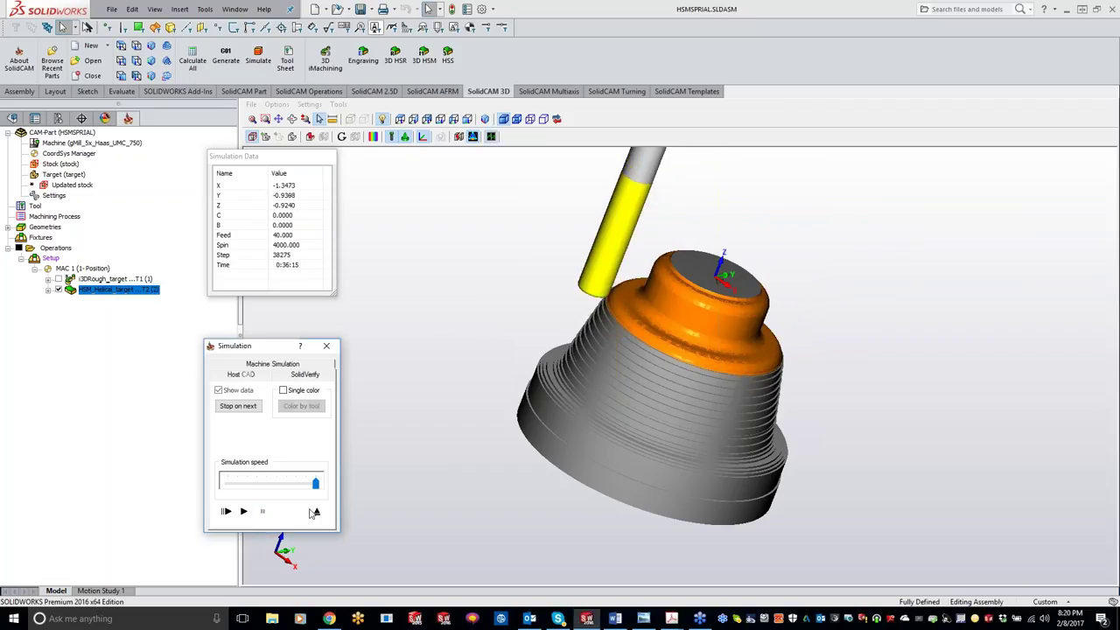
left_click(324, 346)
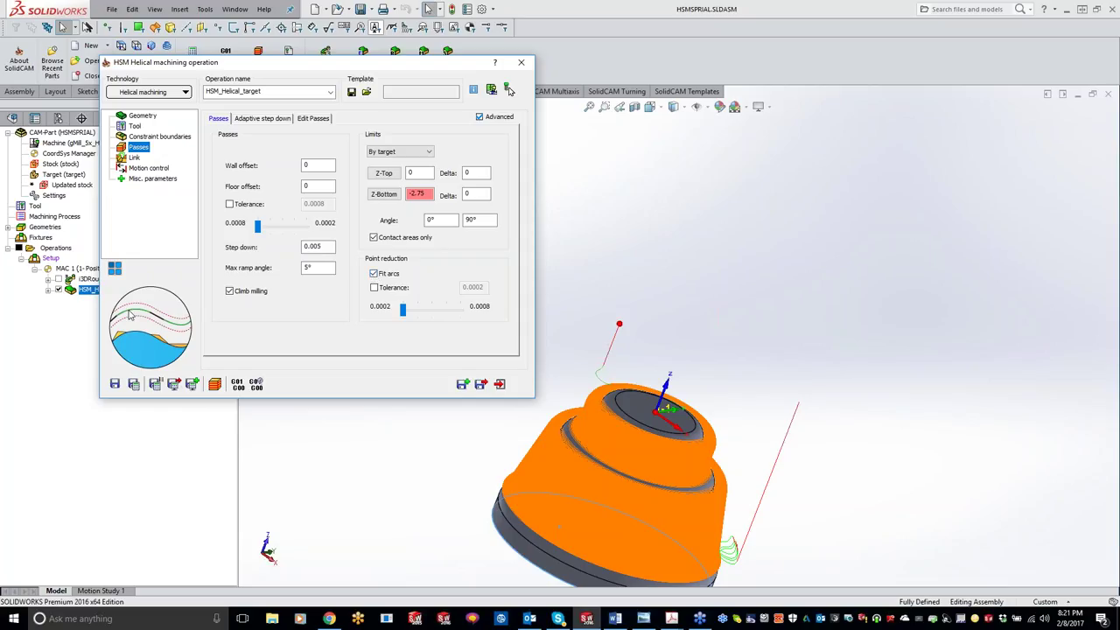
Turn off Fit arcs in the passes' point reduction and review the tool, geometry, boundary and pass-editing settings.
left_click(374, 273)
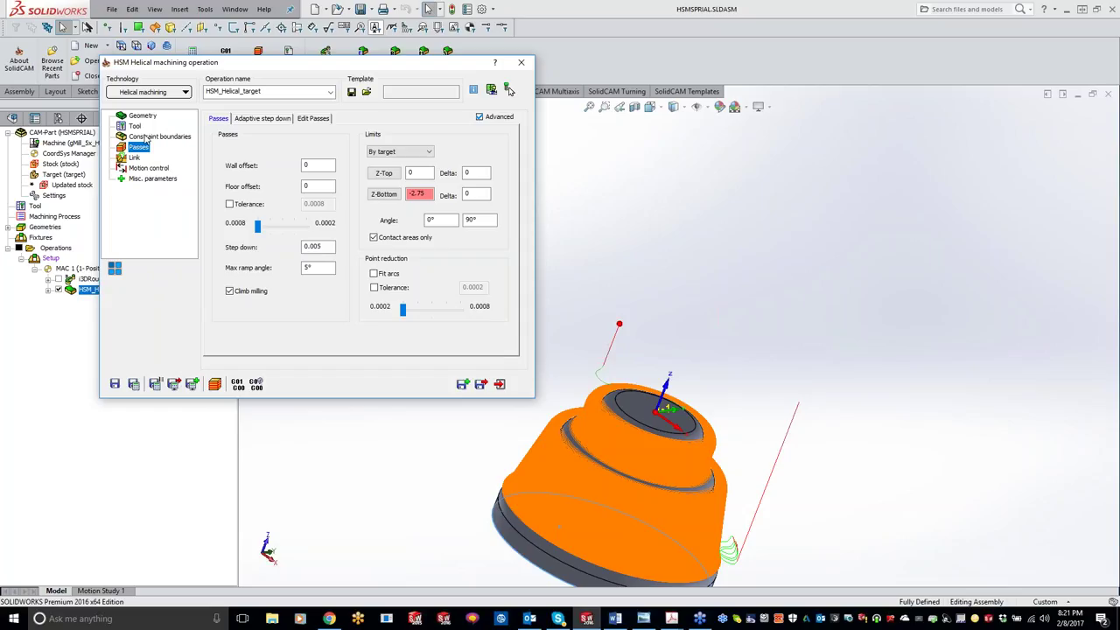
left_click(137, 128)
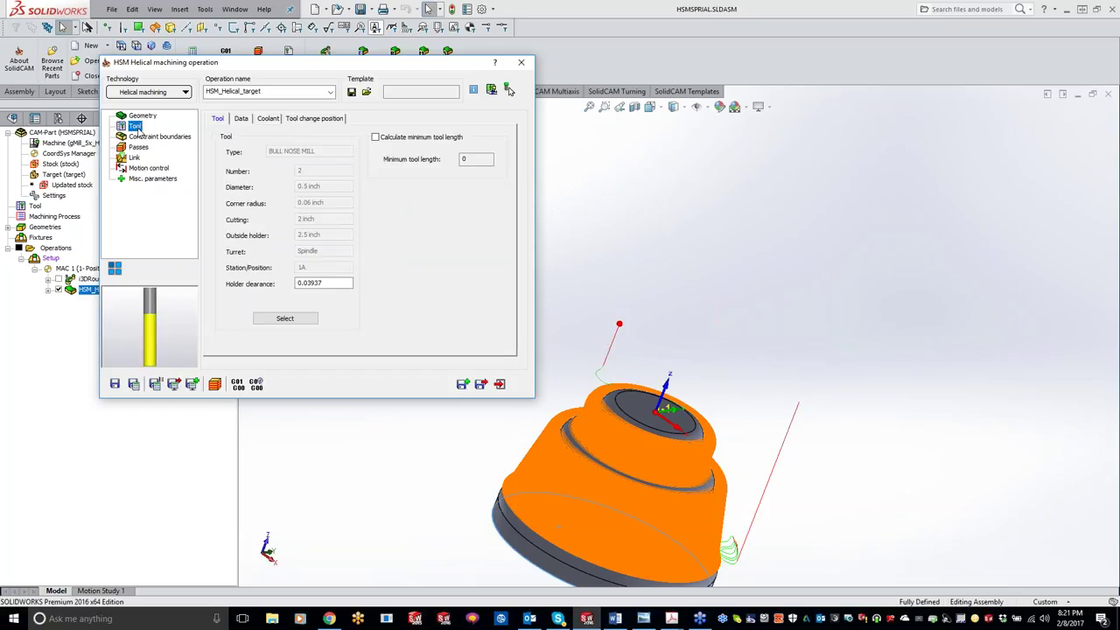
left_click(143, 116)
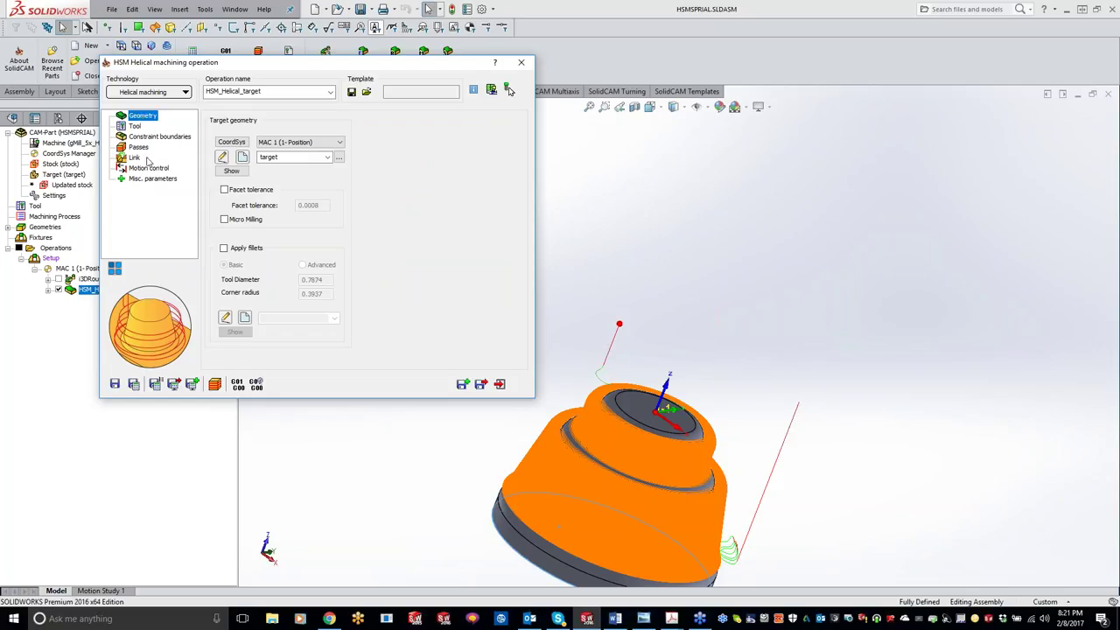
left_click(136, 127)
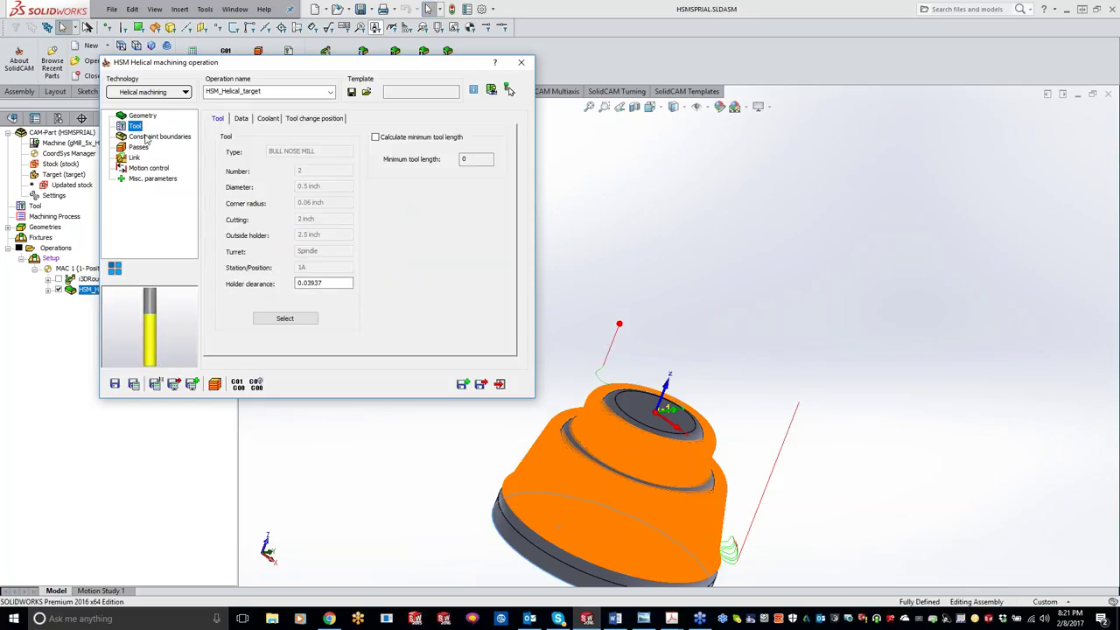
left_click(146, 138)
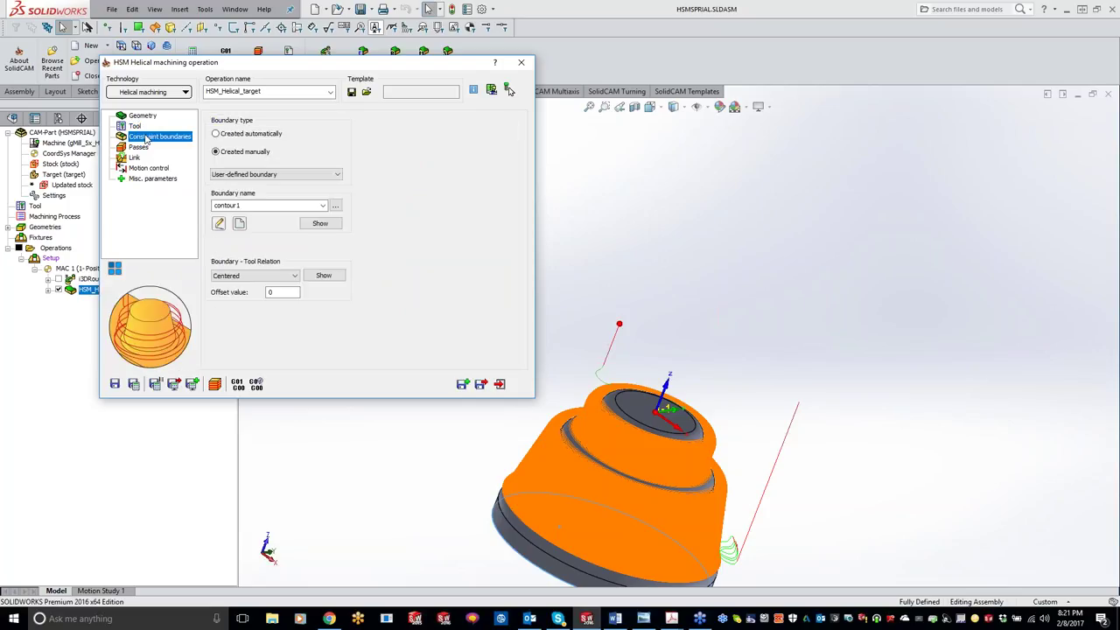
left_click(139, 148)
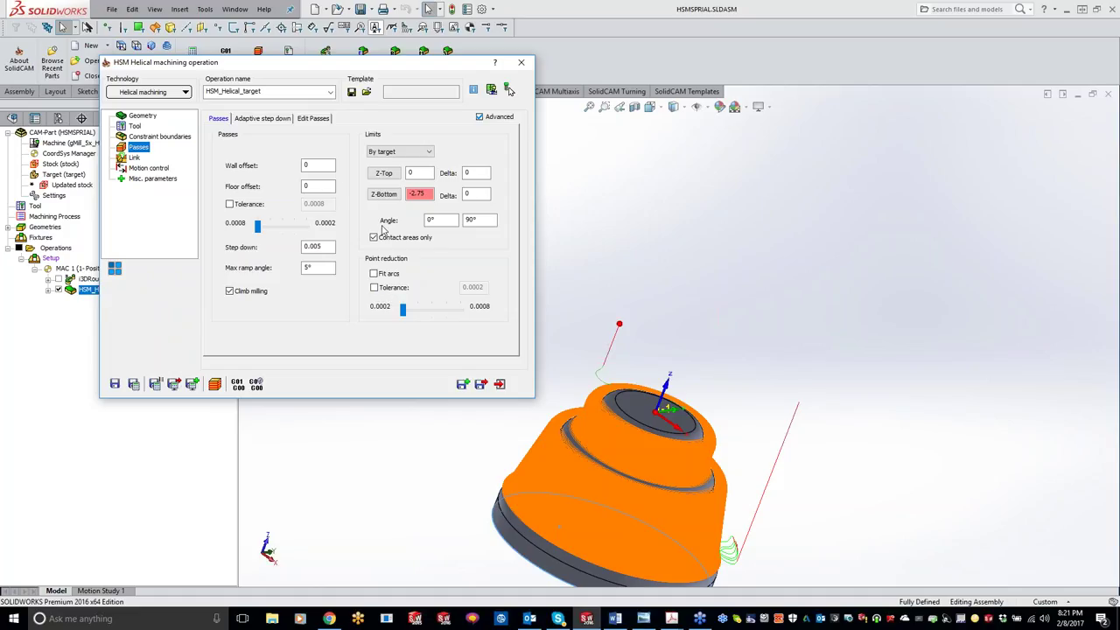
left_click(309, 121)
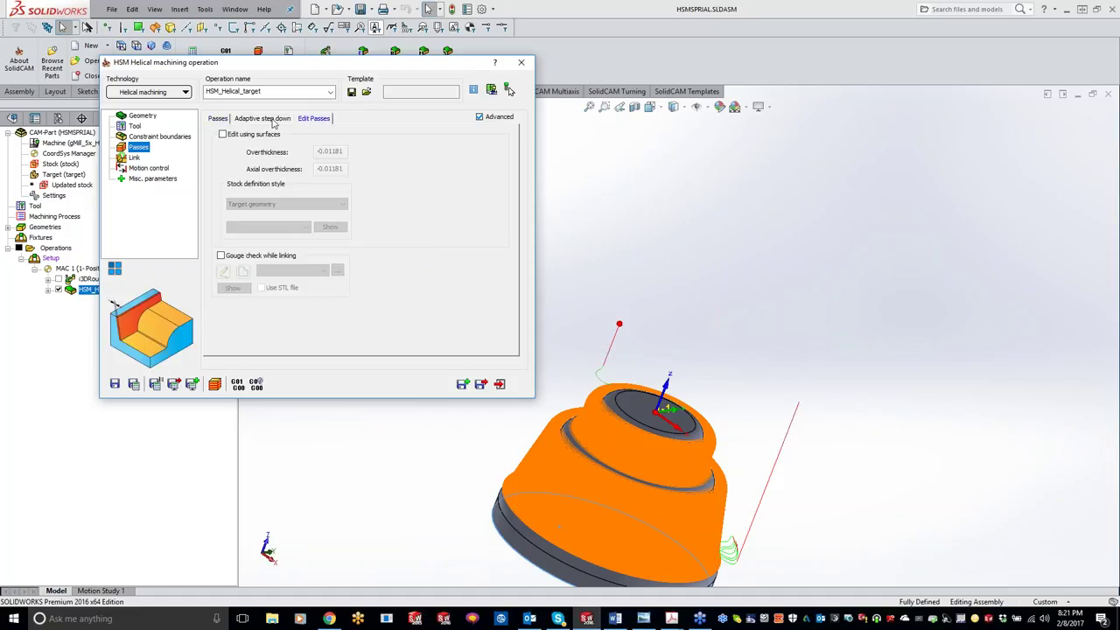
Enable gouge checking while linking in the pass-editing settings and review the geometry choices offered for it.
left_click(222, 255)
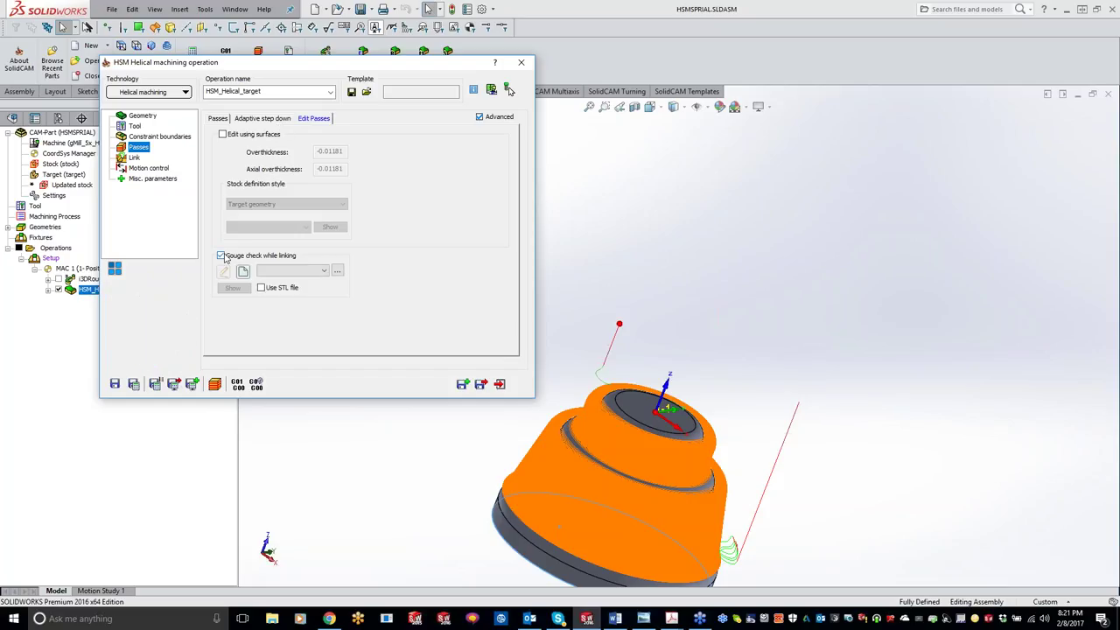
left_click(273, 273)
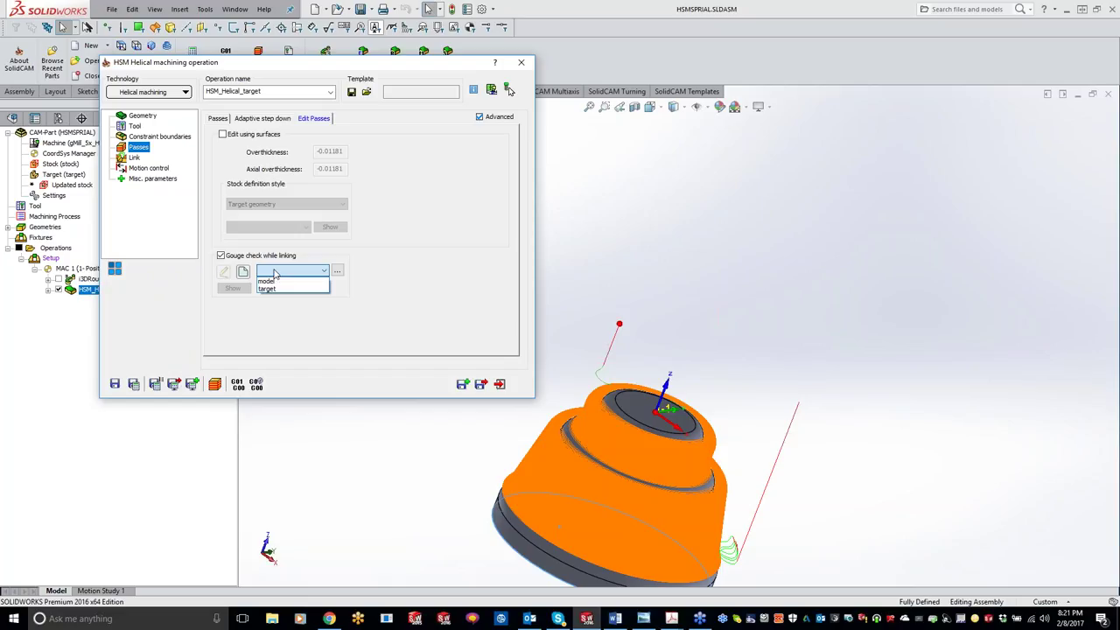
left_click(497, 69)
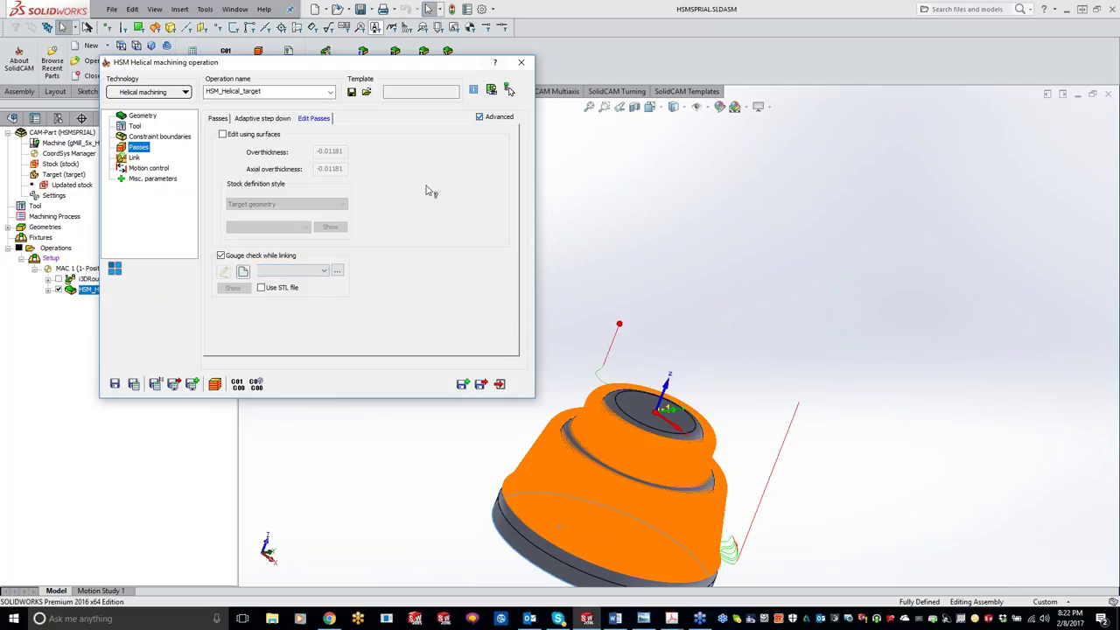
Open the milling help, enlarge it, read the adaptive step down topics including Adapt Step down by, and close the help.
key("F1")
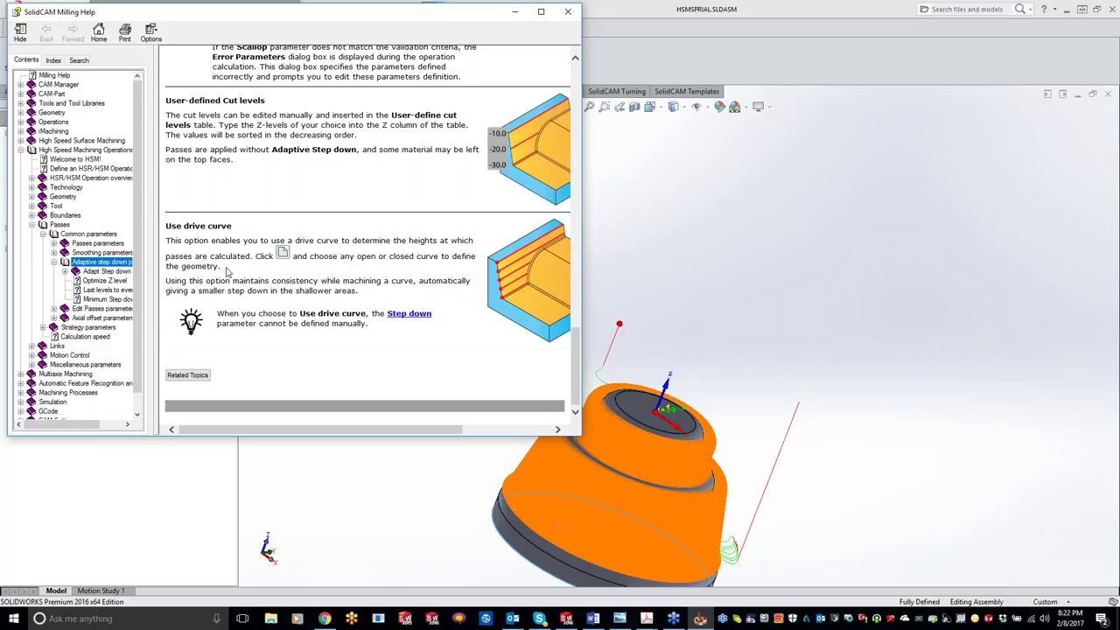
left_click_drag(238, 22, 438, 50)
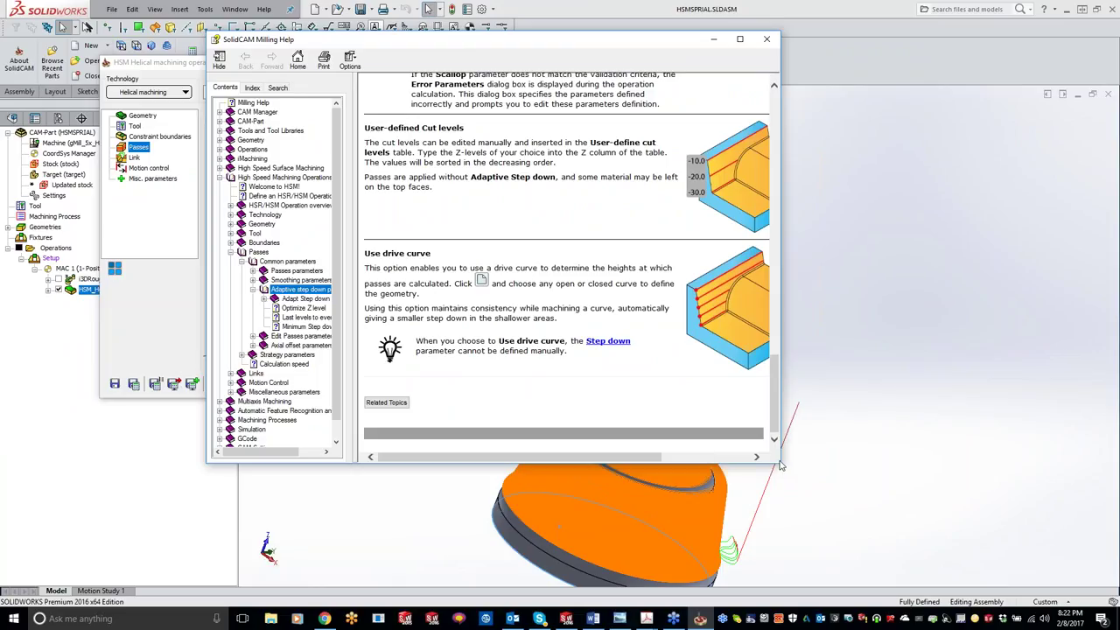
left_click_drag(782, 464, 1006, 574)
scroll(625, 421, "up", 10)
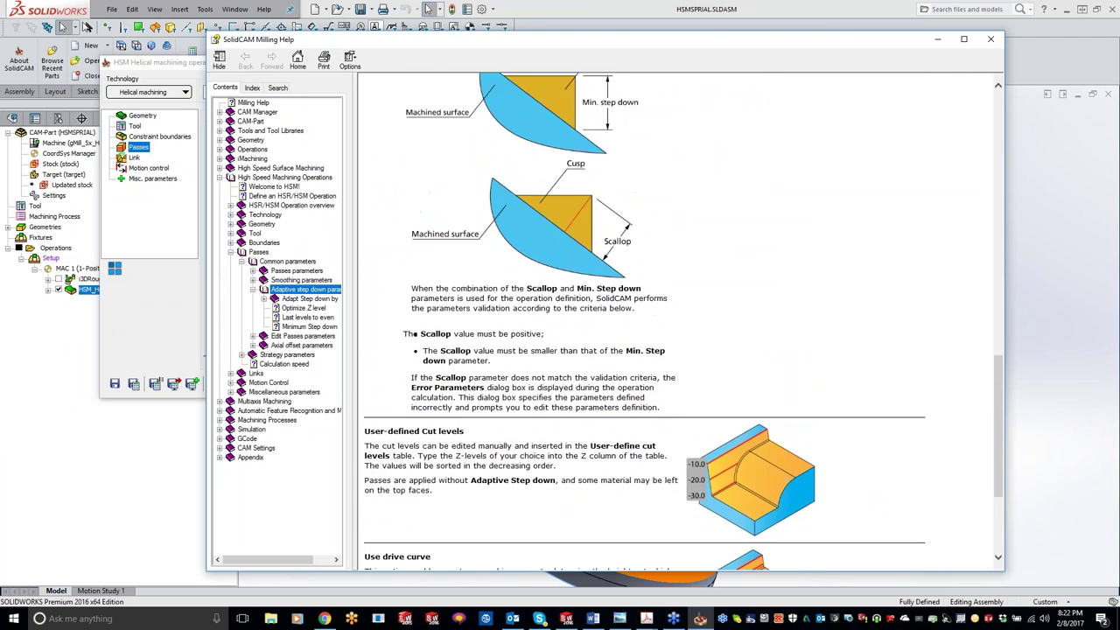
scroll(391, 237, "up", 9)
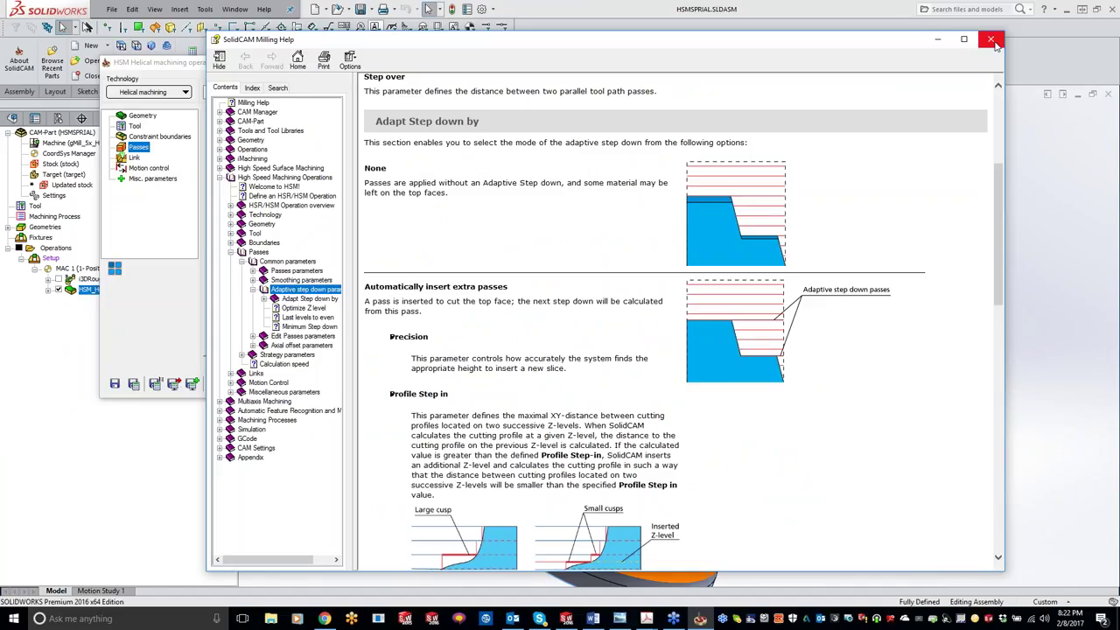
left_click(310, 299)
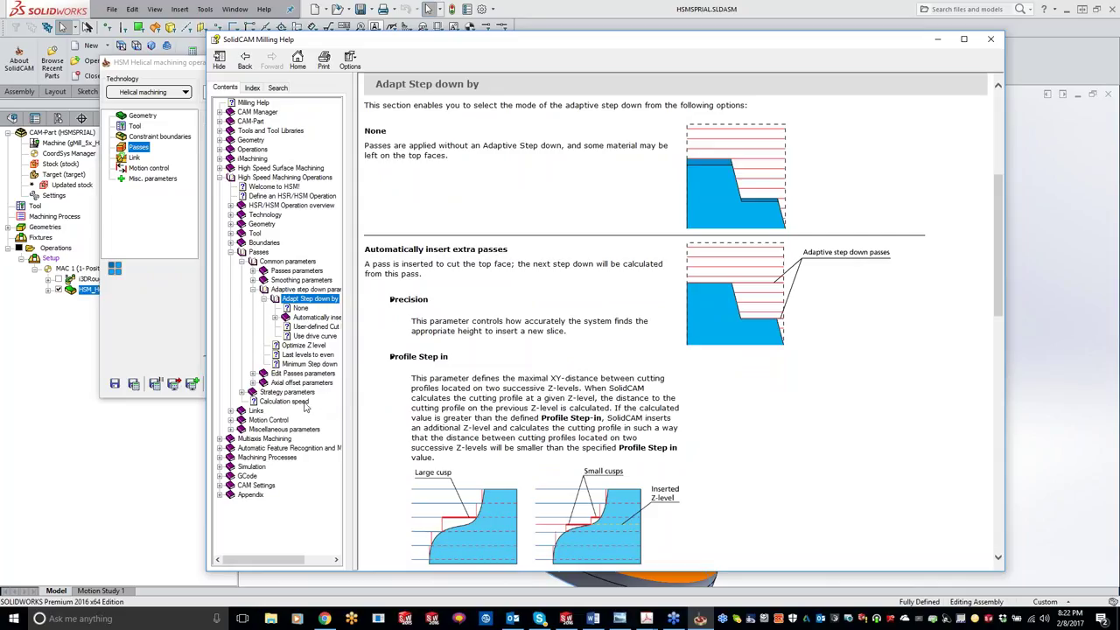
left_click(303, 346)
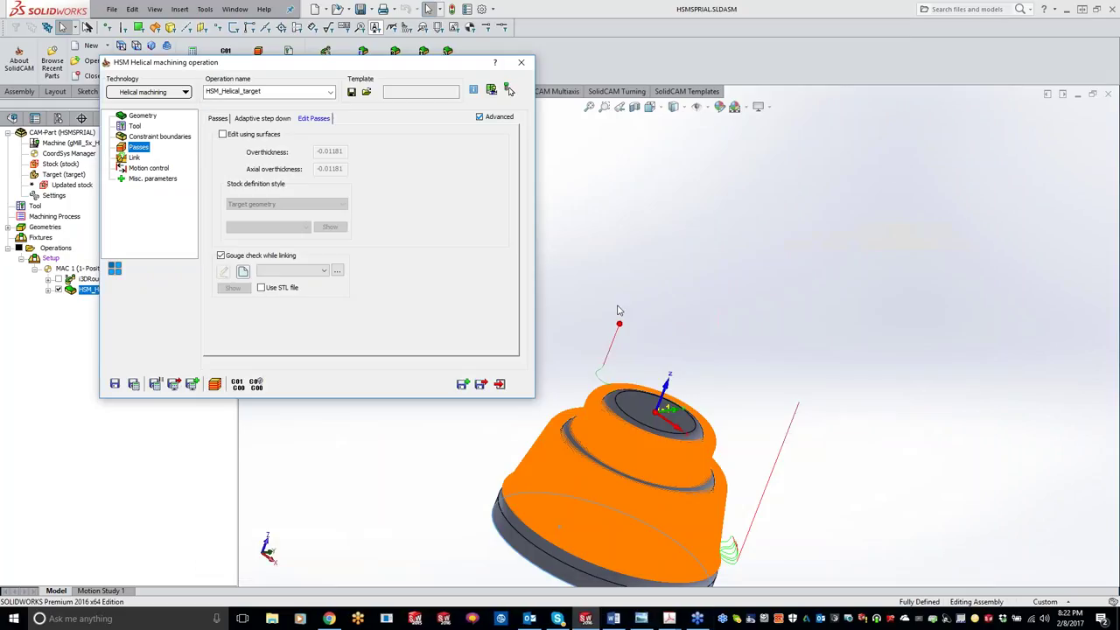
left_click(990, 38)
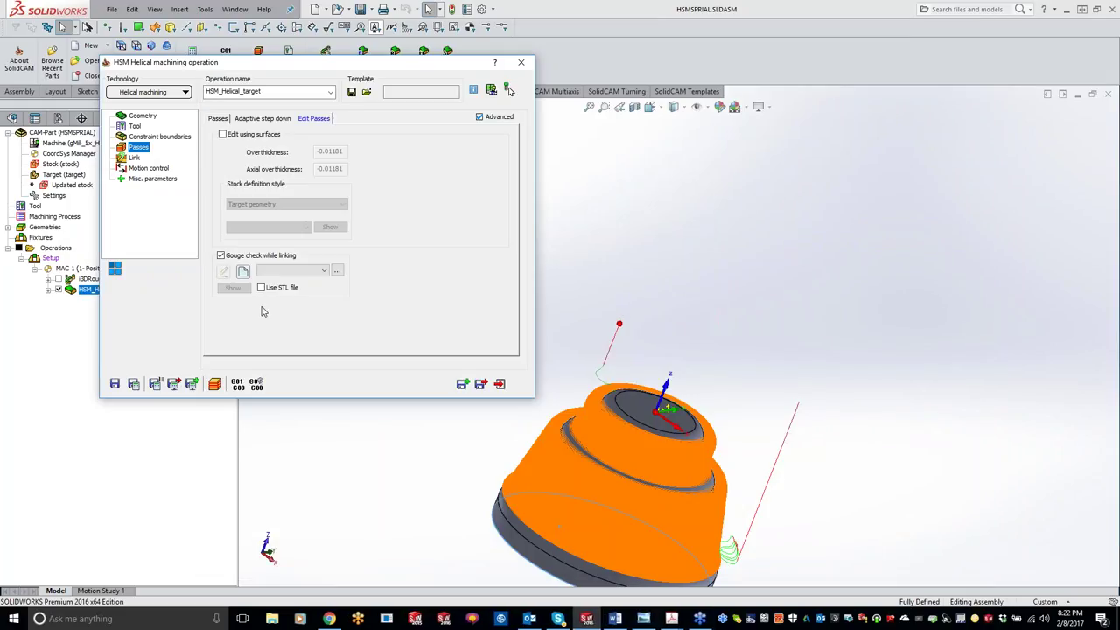
Check the gouge-check geometry choices once more and exit the helical operation without saving it.
left_click(325, 271)
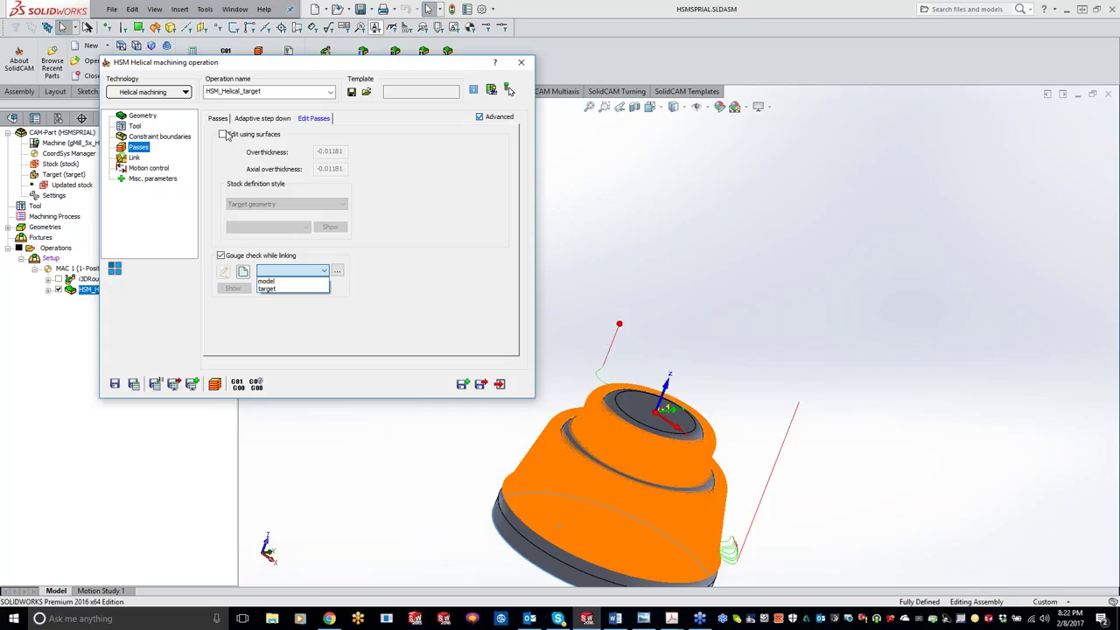
left_click(522, 63)
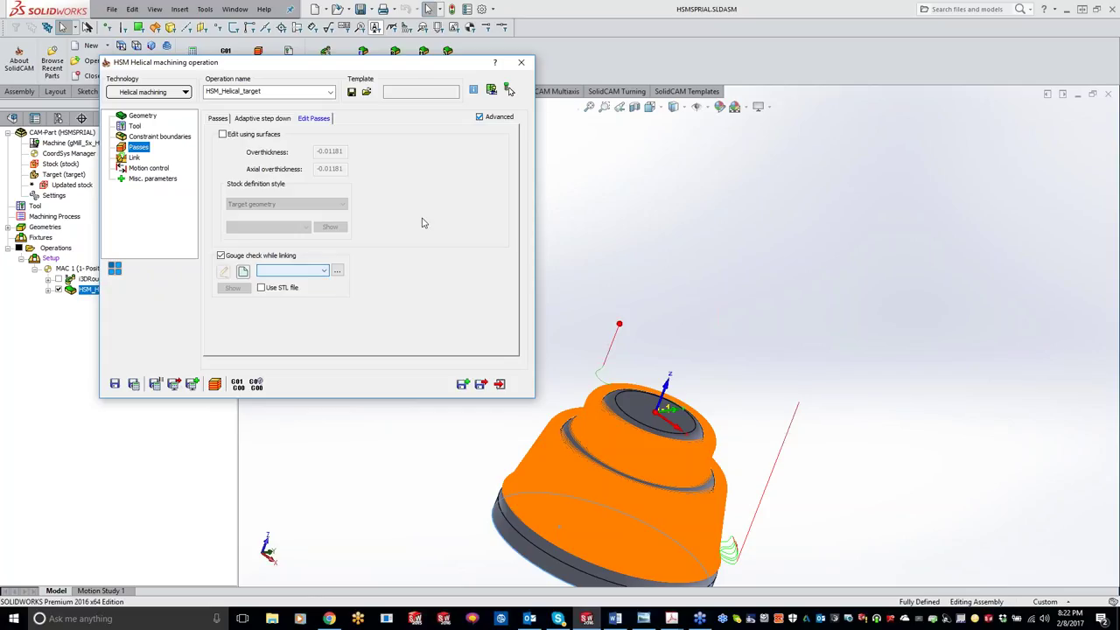
left_click(521, 63)
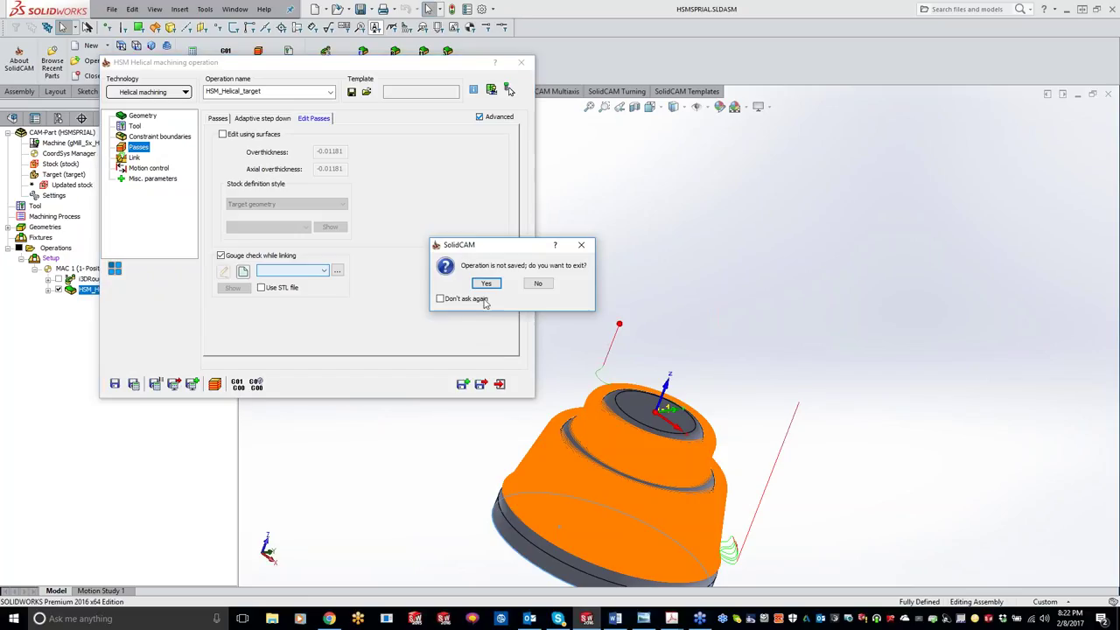
left_click(487, 282)
Open the i3DRough_target iMachining operation to view its geometry settings and close it.
left_click(98, 280)
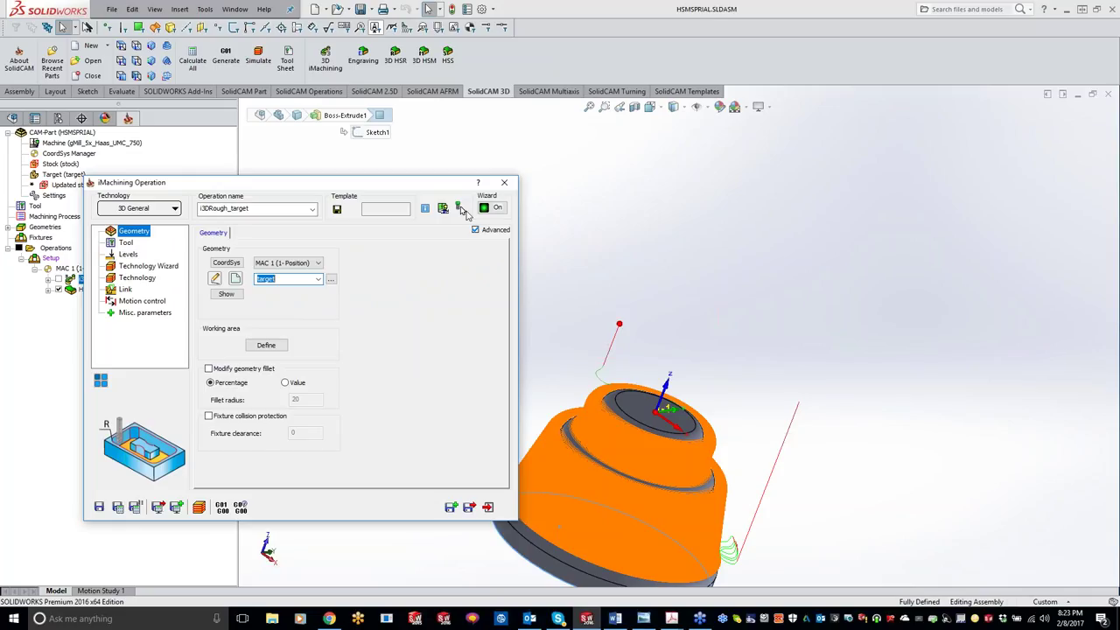
left_click(505, 185)
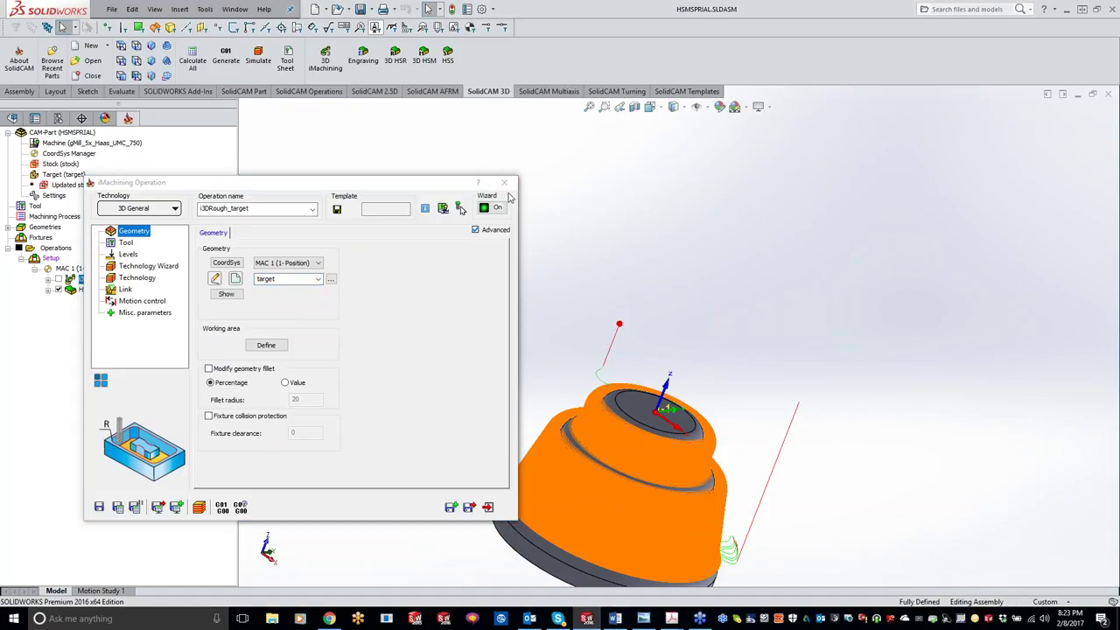
Insert User Library-KURT-3600V.SLDASM from the Kurt vise folder in drive E's SolidCAM demo files and place it in the assembly.
left_click(183, 11)
left_click(174, 225)
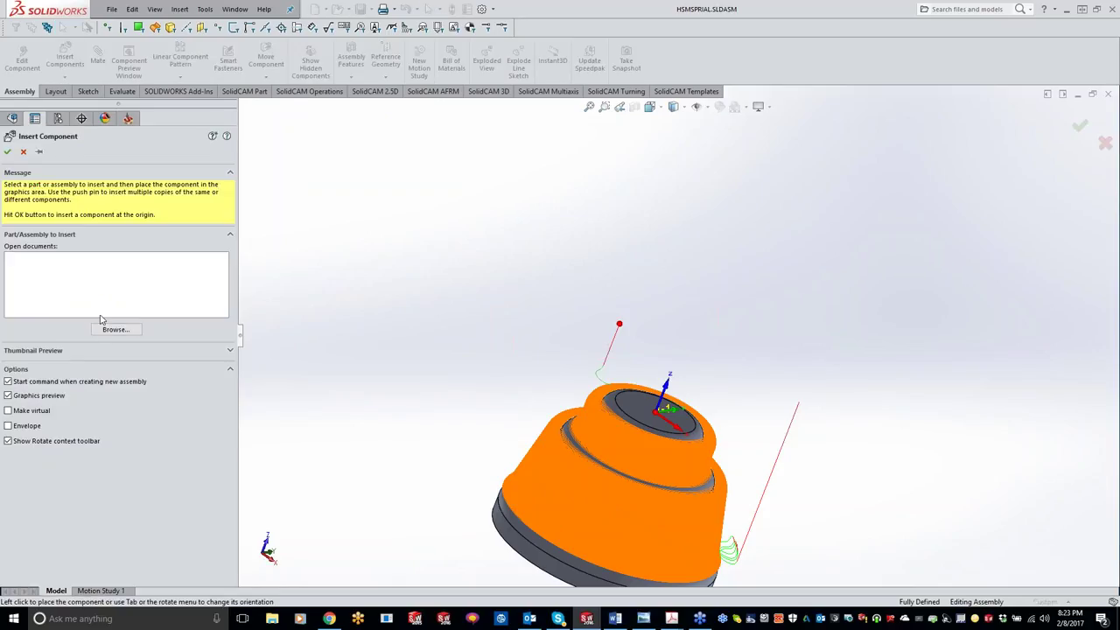
left_click(115, 330)
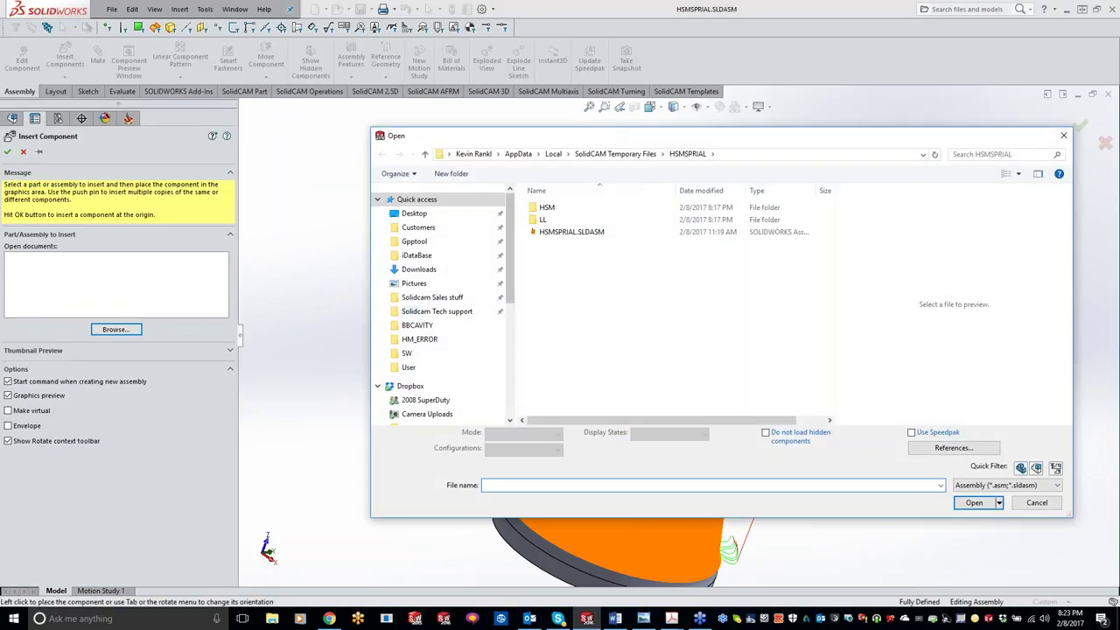
scroll(422, 397, "down", 6)
left_click(420, 396)
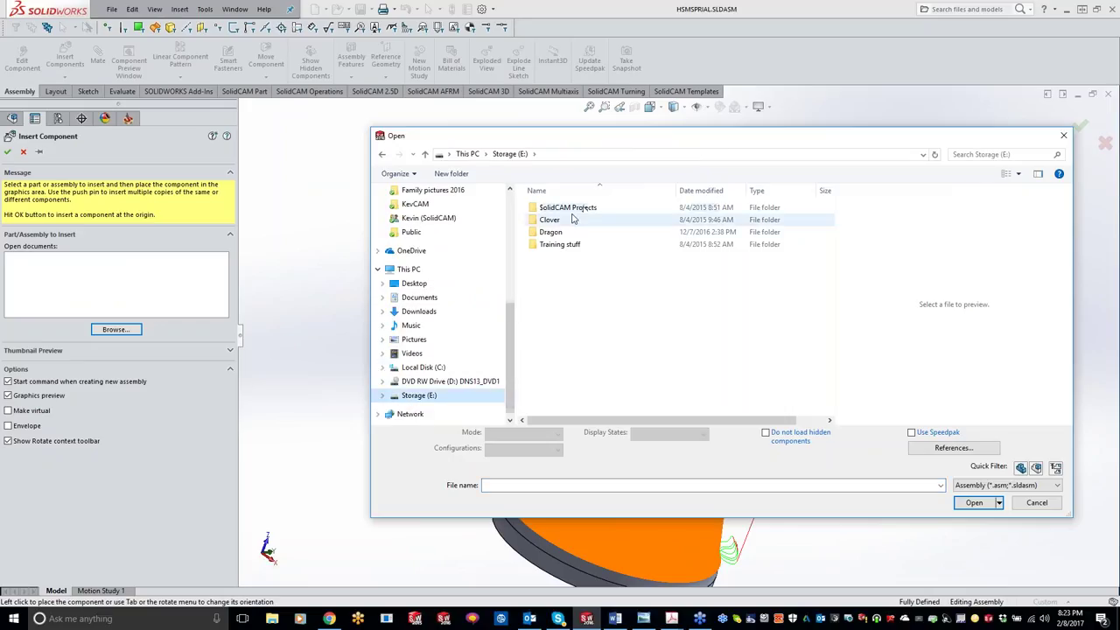
double_click(571, 211)
double_click(553, 221)
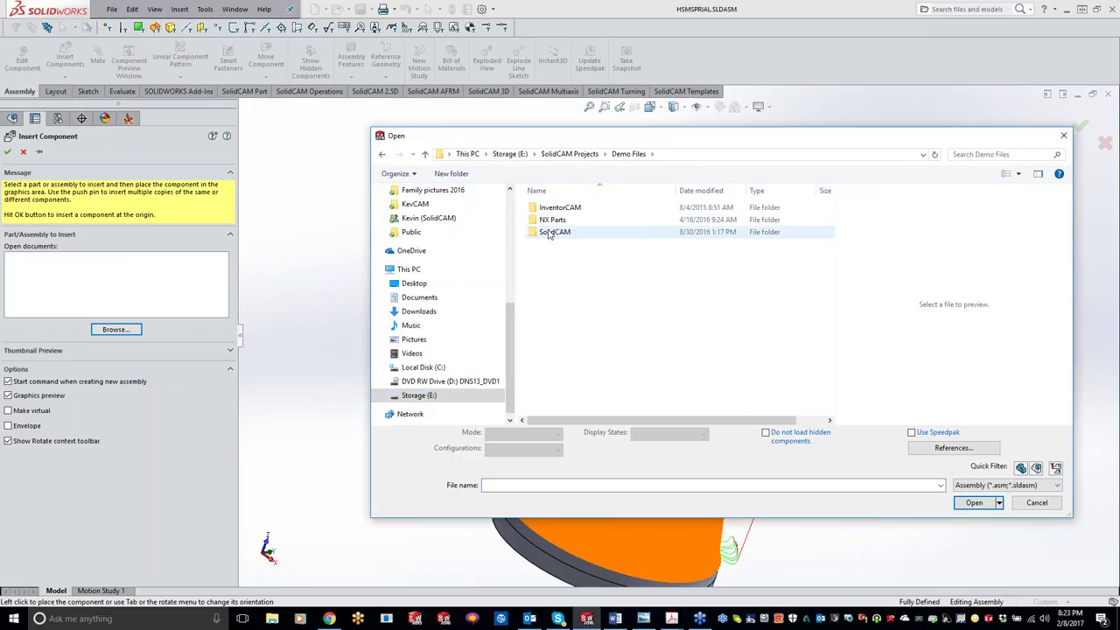
double_click(547, 233)
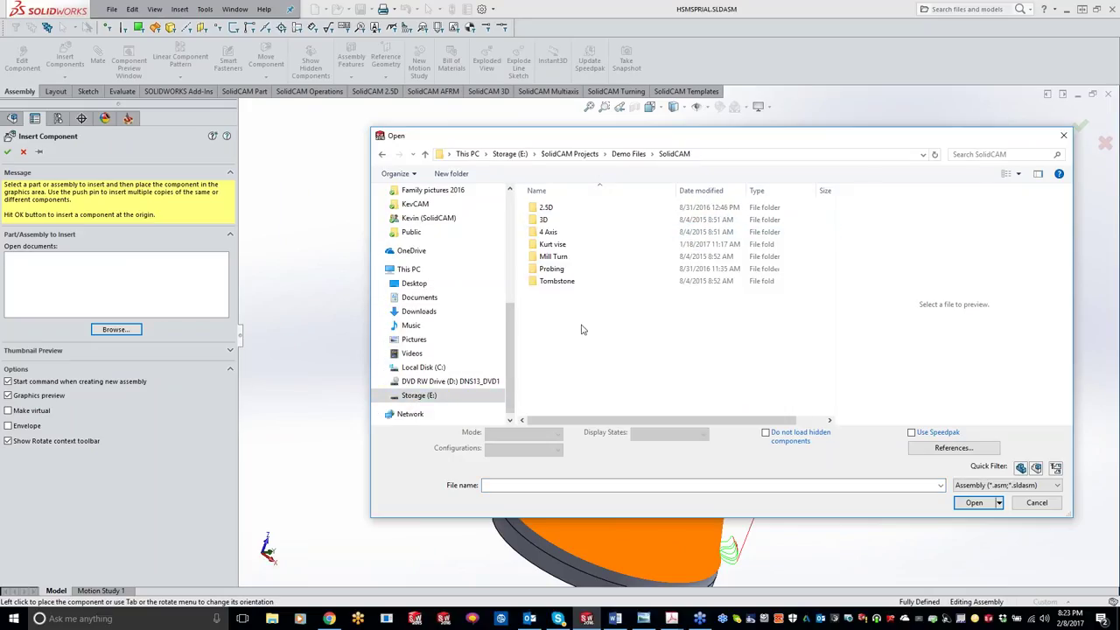
double_click(553, 244)
left_click(557, 209)
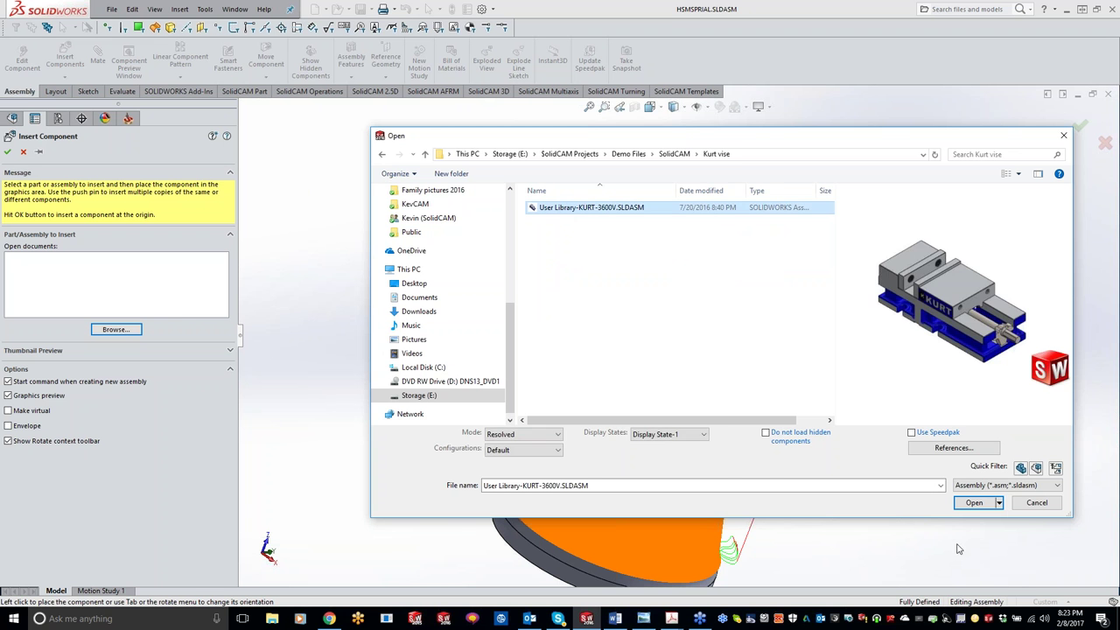
left_click(981, 504)
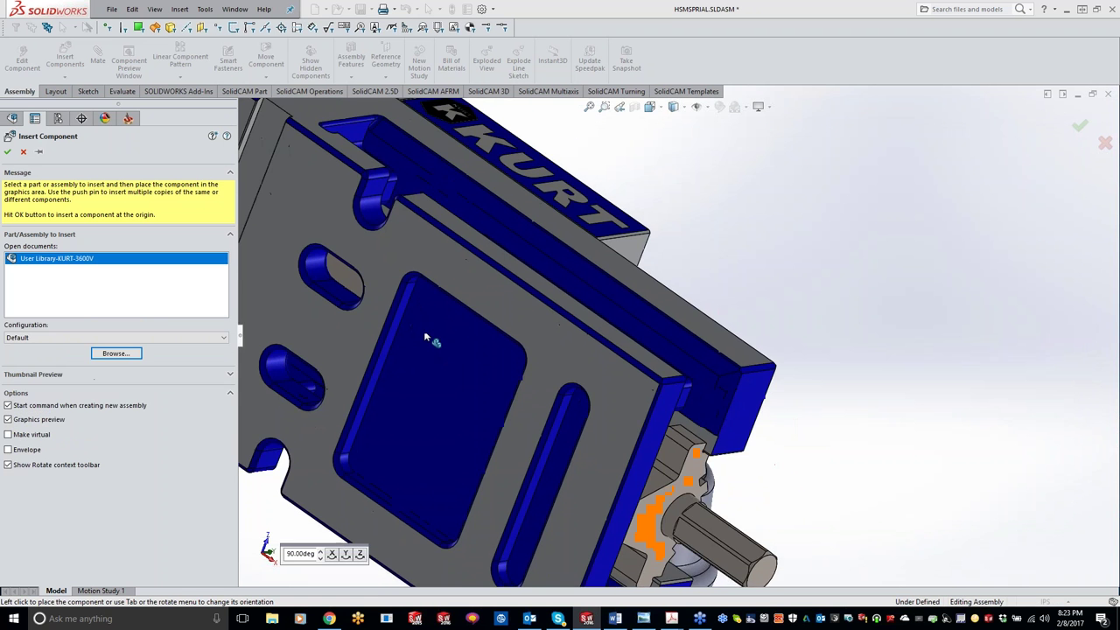
left_click(516, 301)
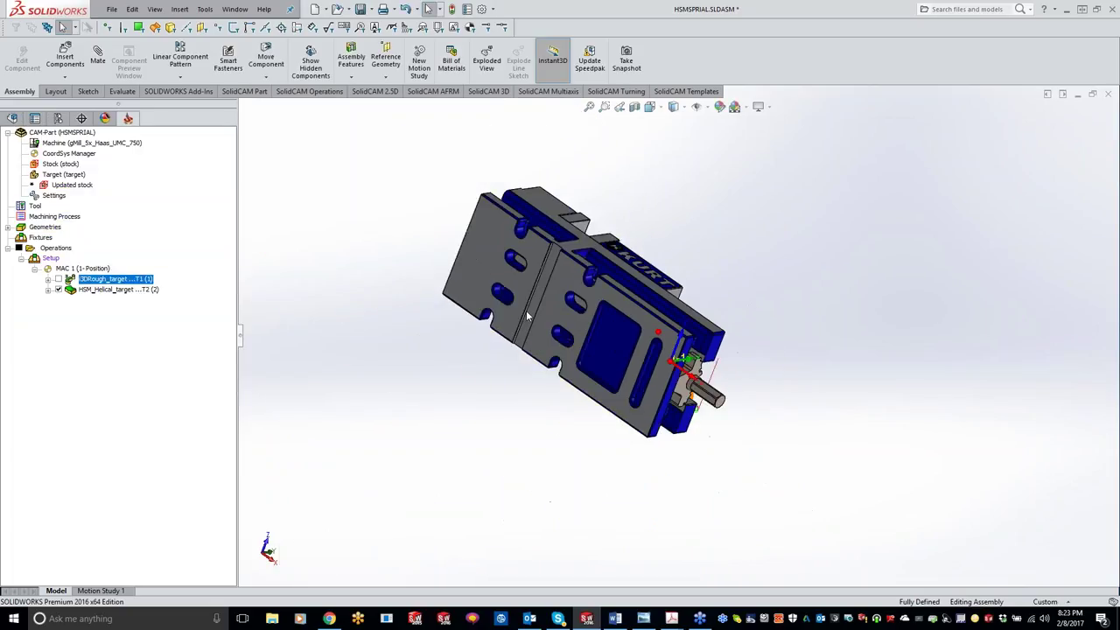
Dissolve the KURT-3600V vise subassembly, moving its components into the HSMSPRIAL assembly.
left_click(13, 118)
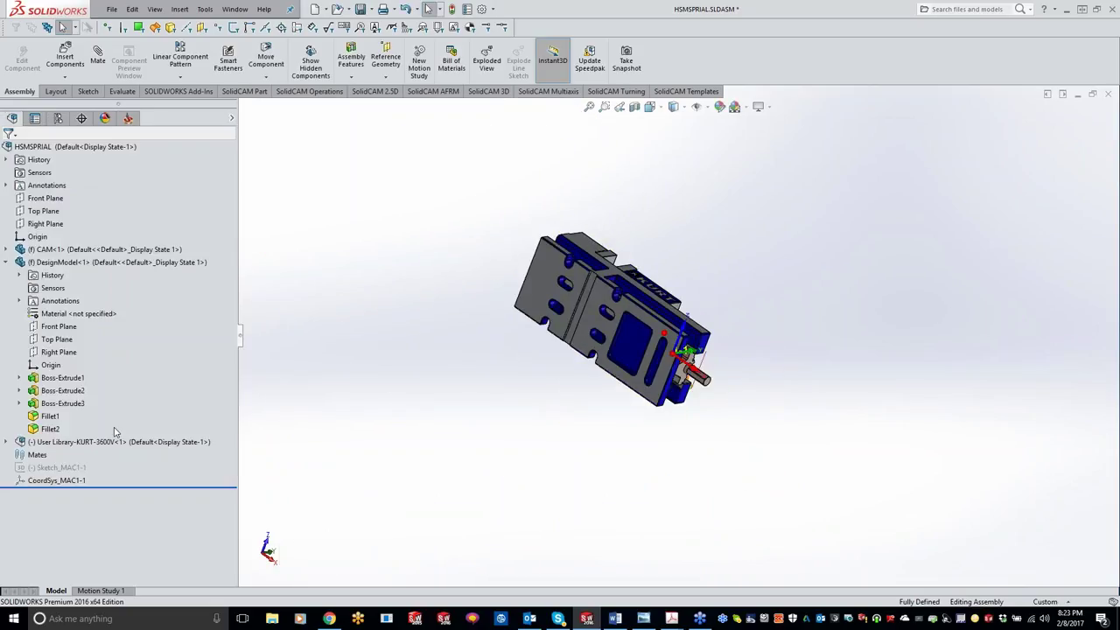
right_click(79, 442)
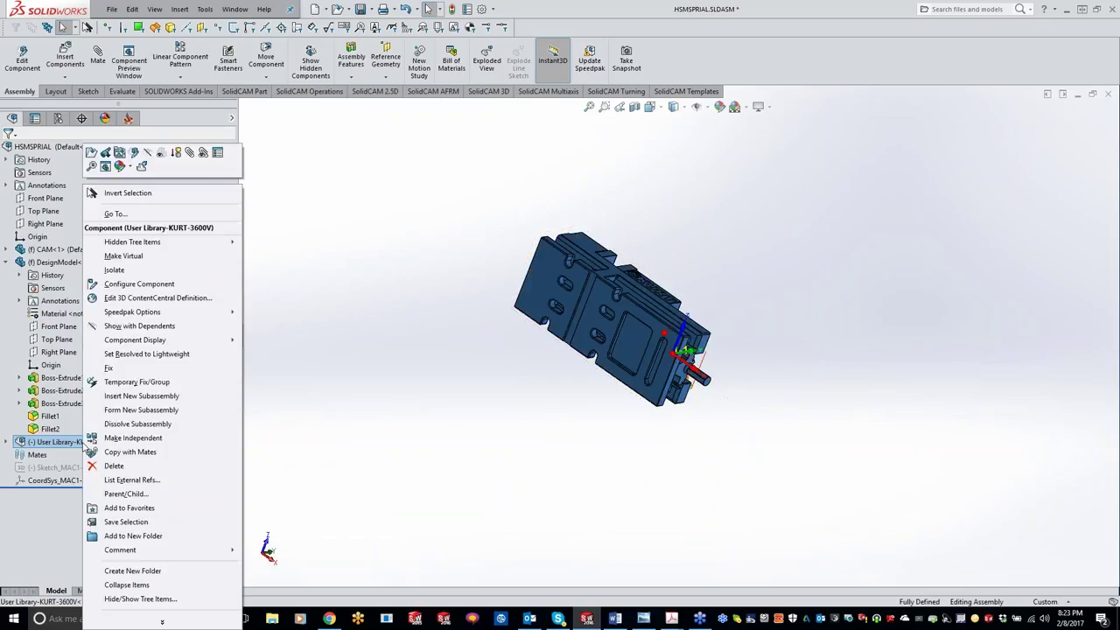
left_click(125, 423)
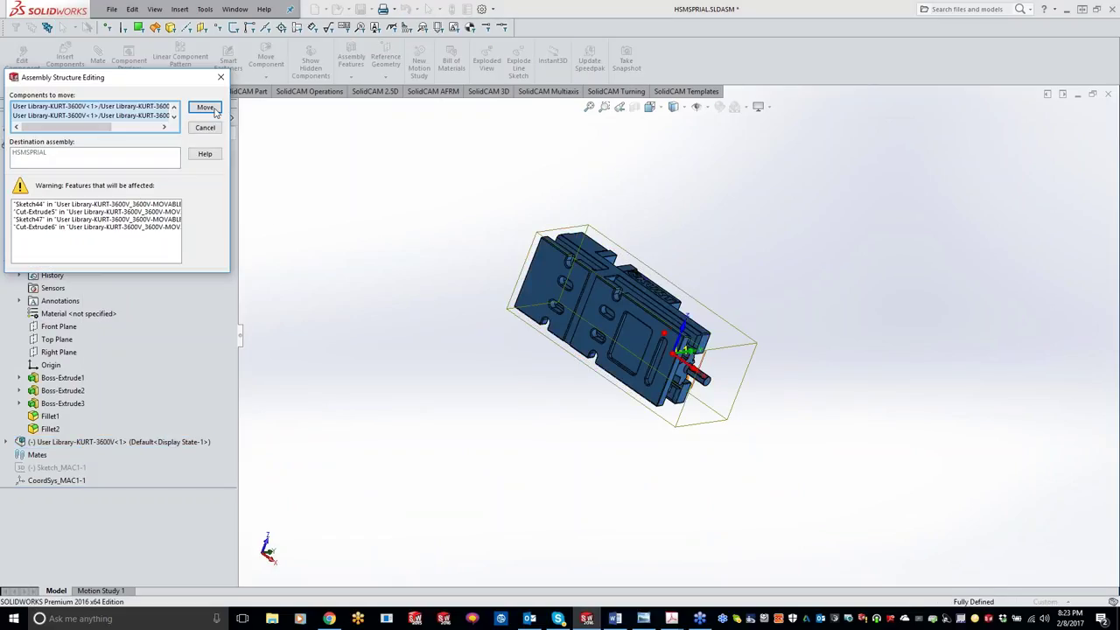
left_click(209, 108)
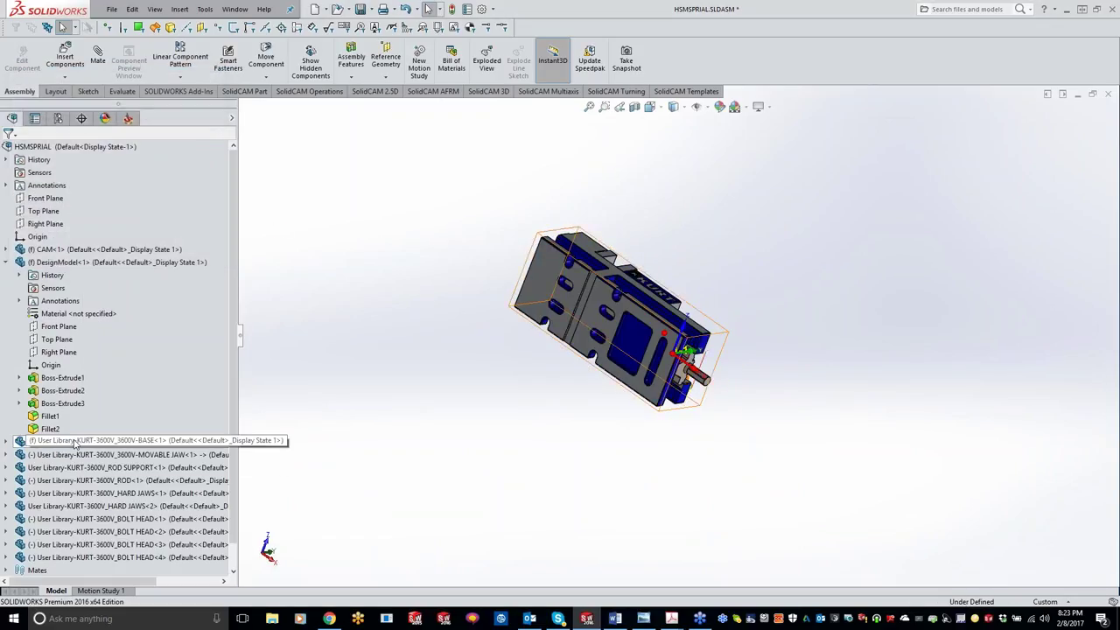
Float the vise's 3600V-BASE component and move the vise clear of the conical part.
right_click(75, 443)
left_click(109, 396)
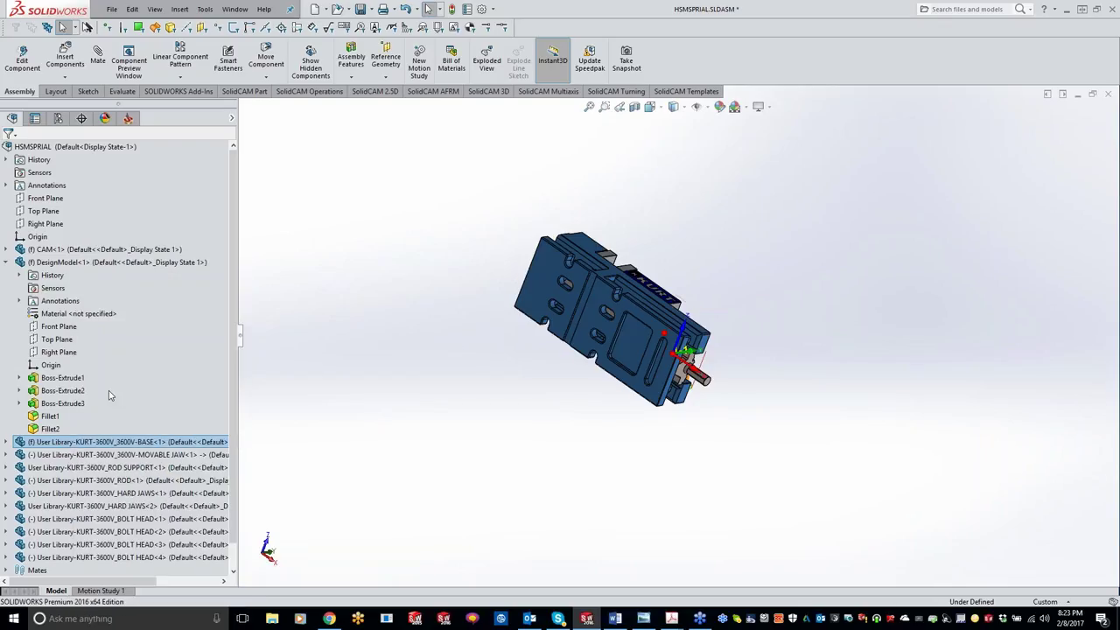
left_click_drag(700, 297, 701, 479)
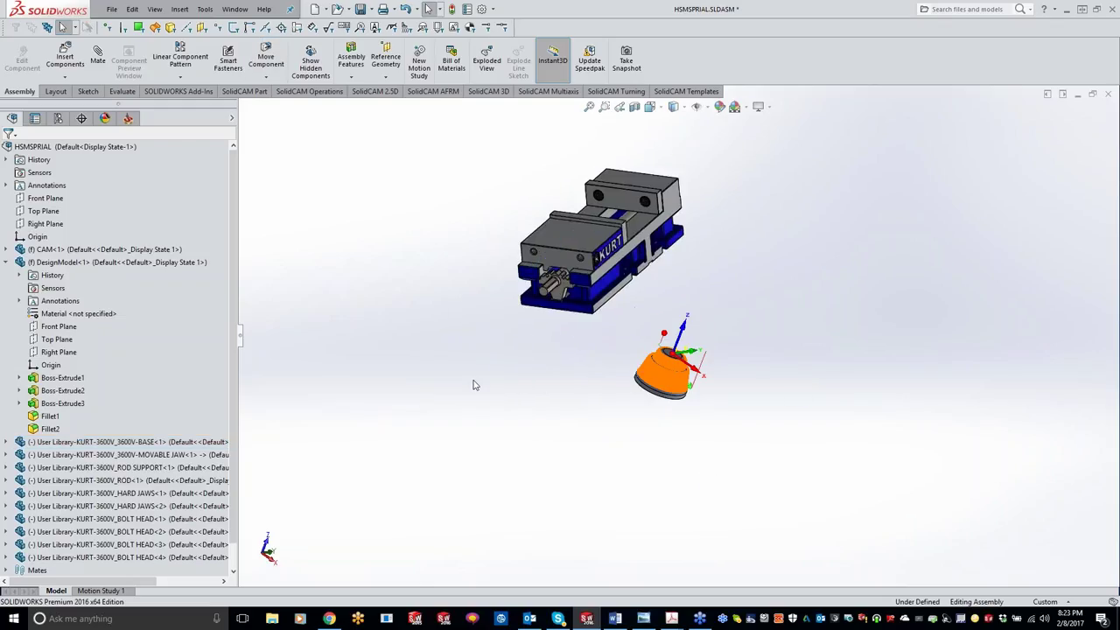
Add a Tangent mate between the vise's hard jaw face and the cylindrical base rim of the conical part.
left_click(98, 56)
left_click(590, 194)
middle_click_drag(735, 346, 678, 358)
scroll(650, 366, "down", 5)
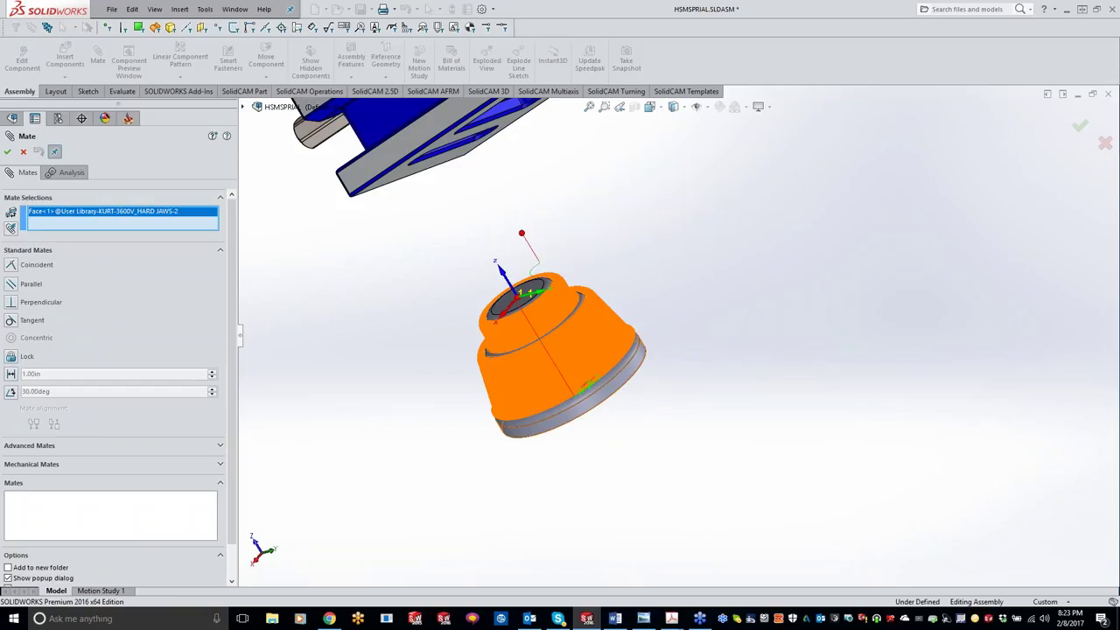
left_click(641, 371)
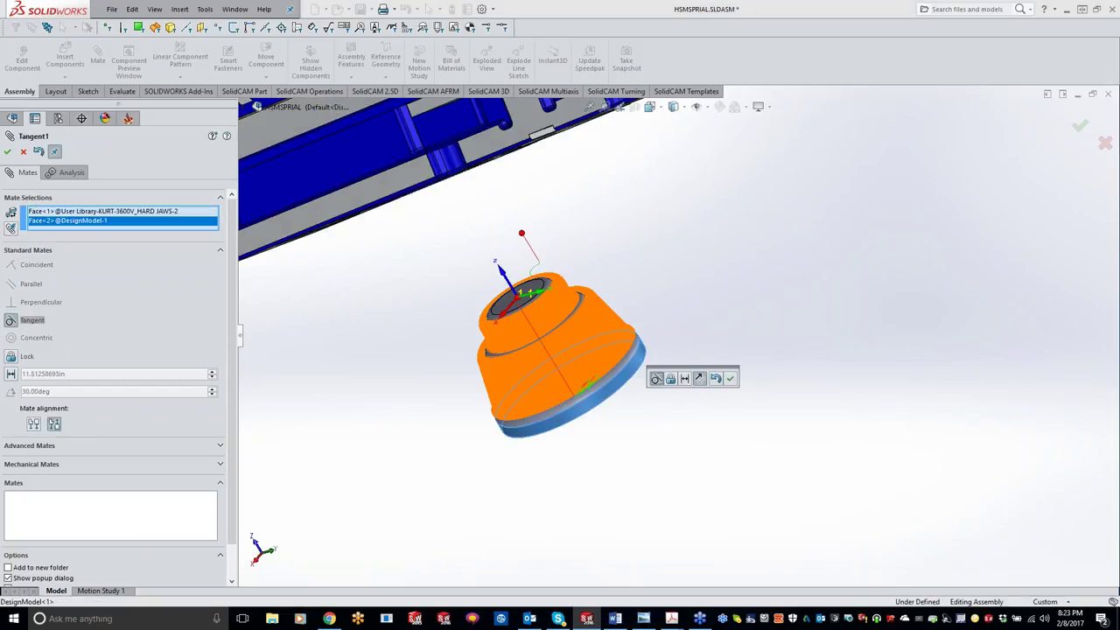
left_click(730, 378)
Add a Coincident mate between the conical part's bottom face and the vise's hard jaw.
scroll(656, 365, "up", 5)
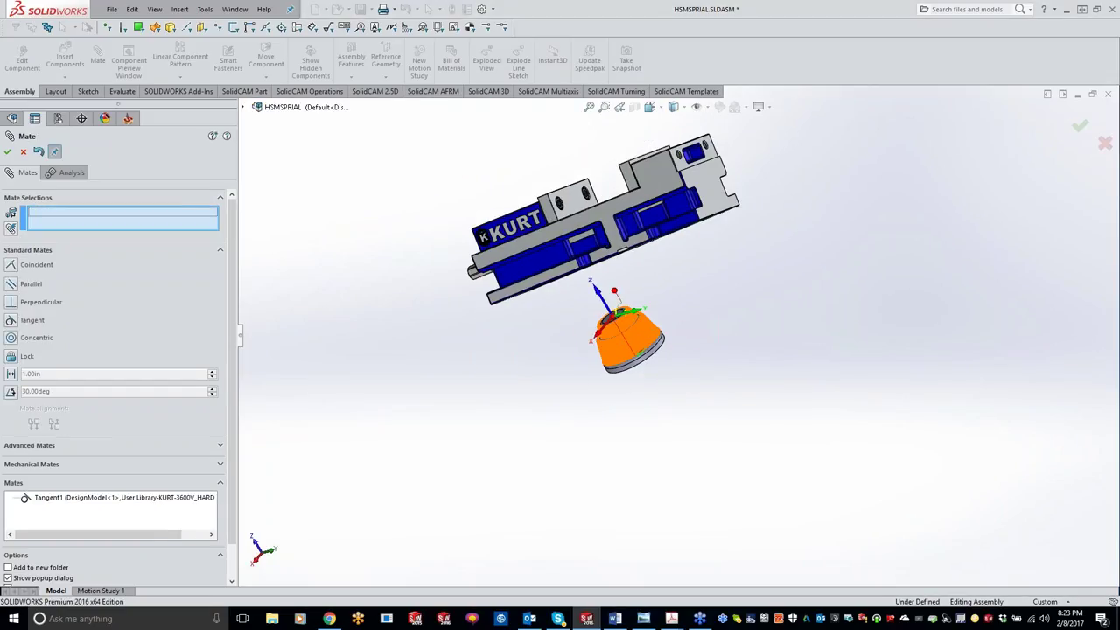
middle_click_drag(660, 367, 866, 540)
left_click(553, 266)
left_click(667, 220)
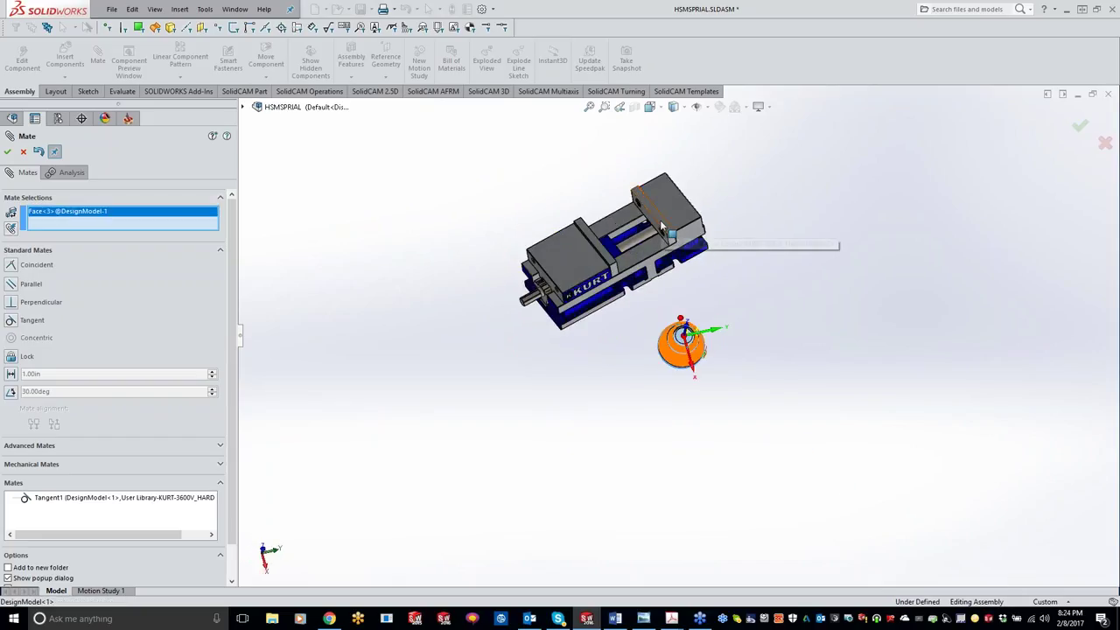
key("Return")
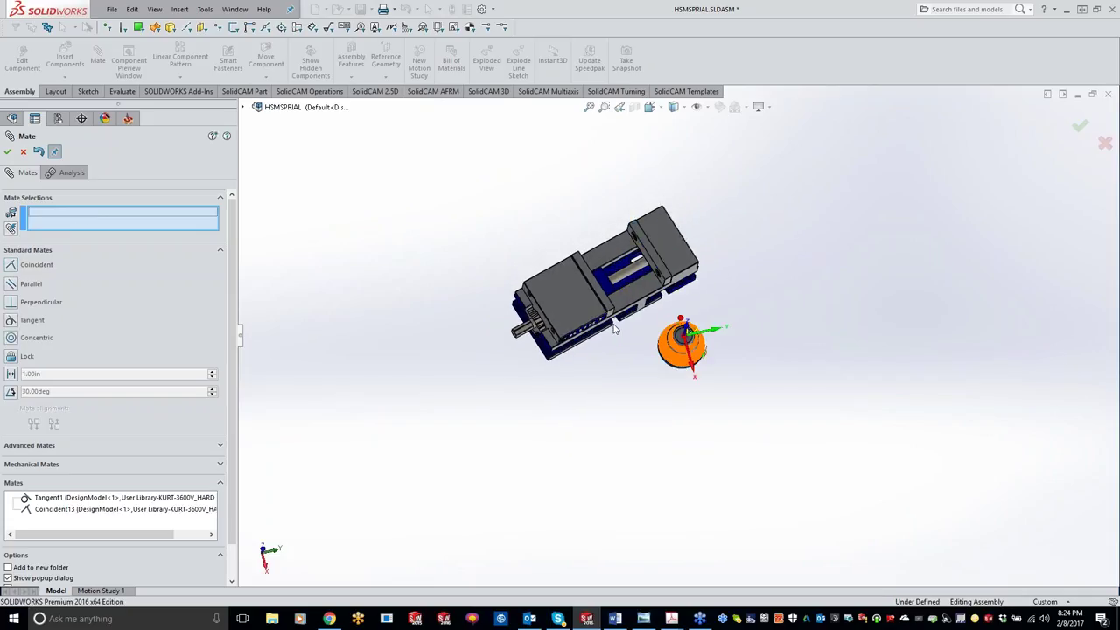
Move the vise beneath the conical part so the part sits between the two jaws.
left_click_drag(615, 328, 640, 422)
middle_click_drag(655, 461, 712, 425)
scroll(613, 340, "down", 5)
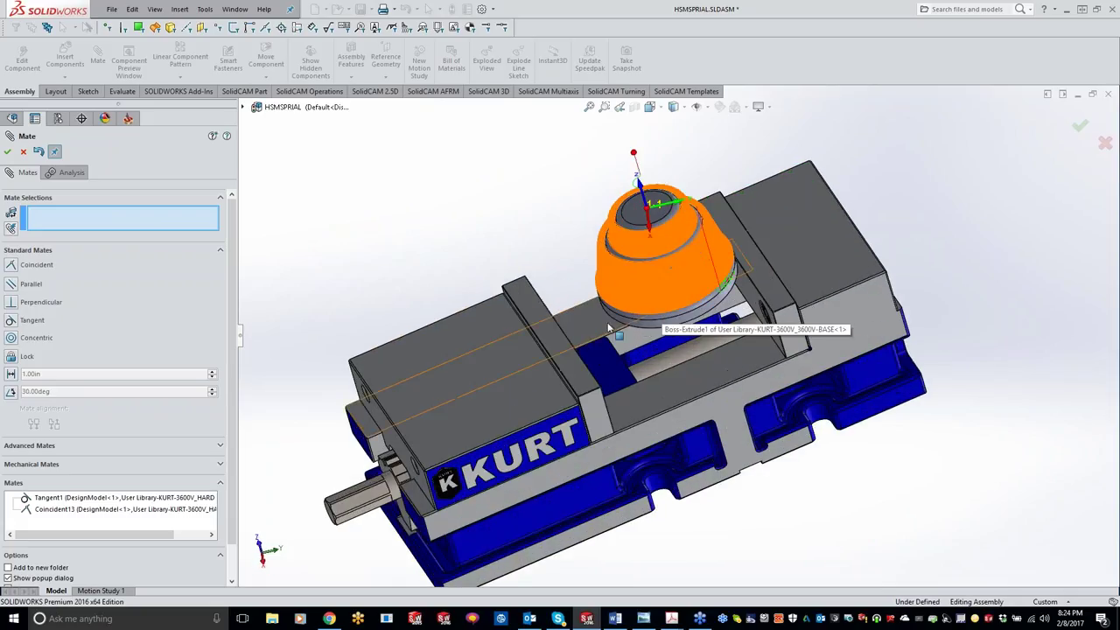
Add a Tangent mate between the conical part's cylindrical base rim and the opposite hard jaw face, and finish mating.
left_click(652, 212)
middle_click_drag(651, 212, 523, 404)
left_click(522, 404)
key("Return")
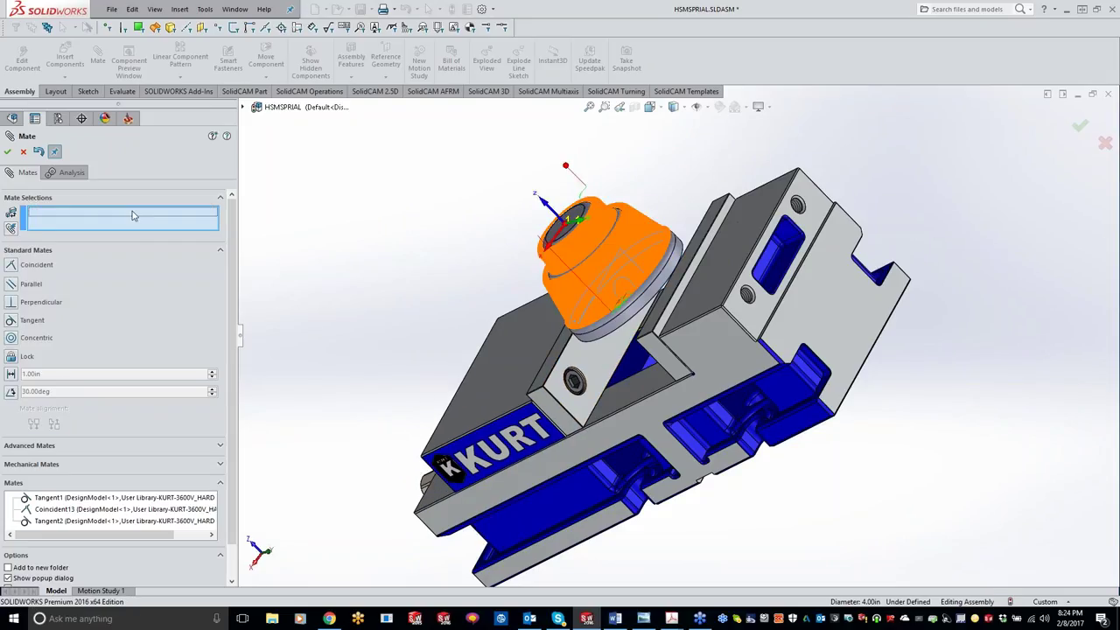
left_click(7, 152)
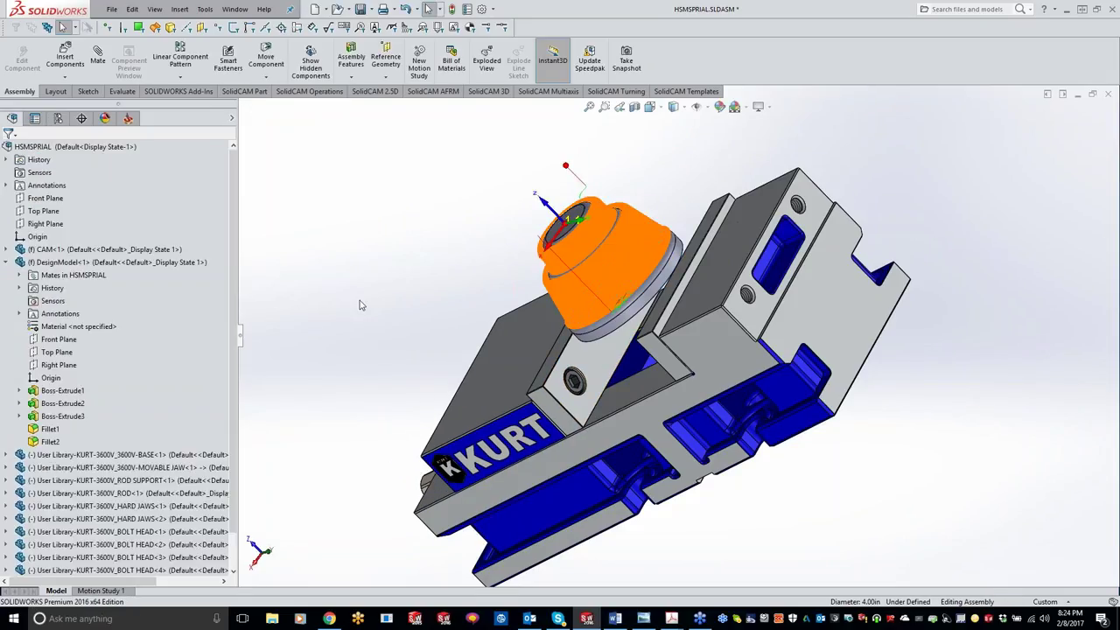
Slide the vise base slightly sideways beneath the conical part and fit the whole assembly in view.
middle_click_drag(372, 308, 595, 238)
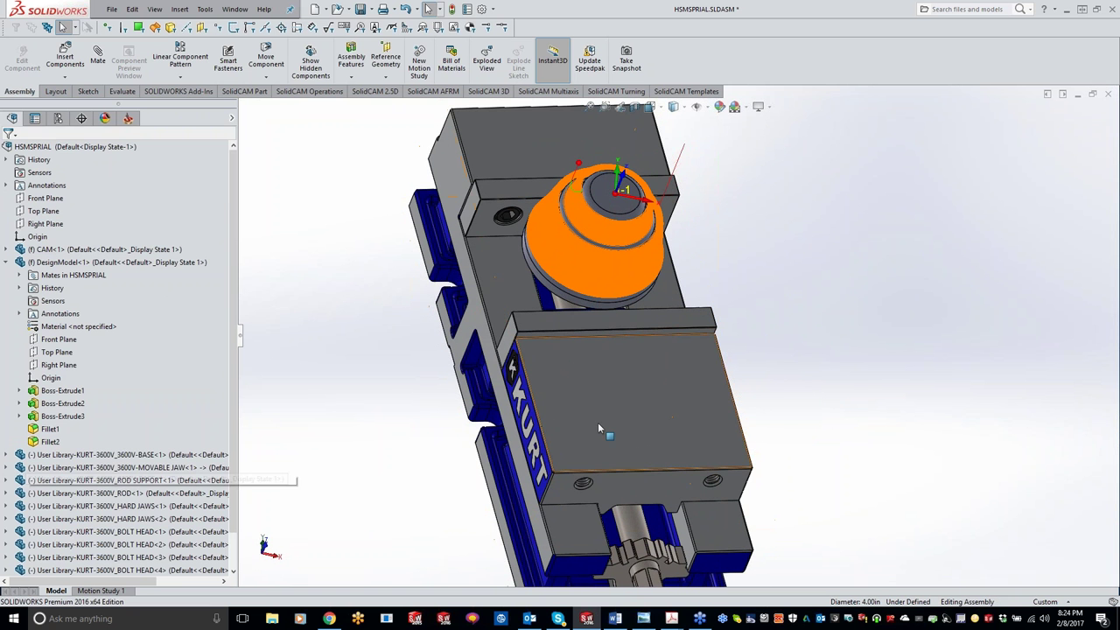
left_click_drag(497, 288, 483, 292)
key("Escape")
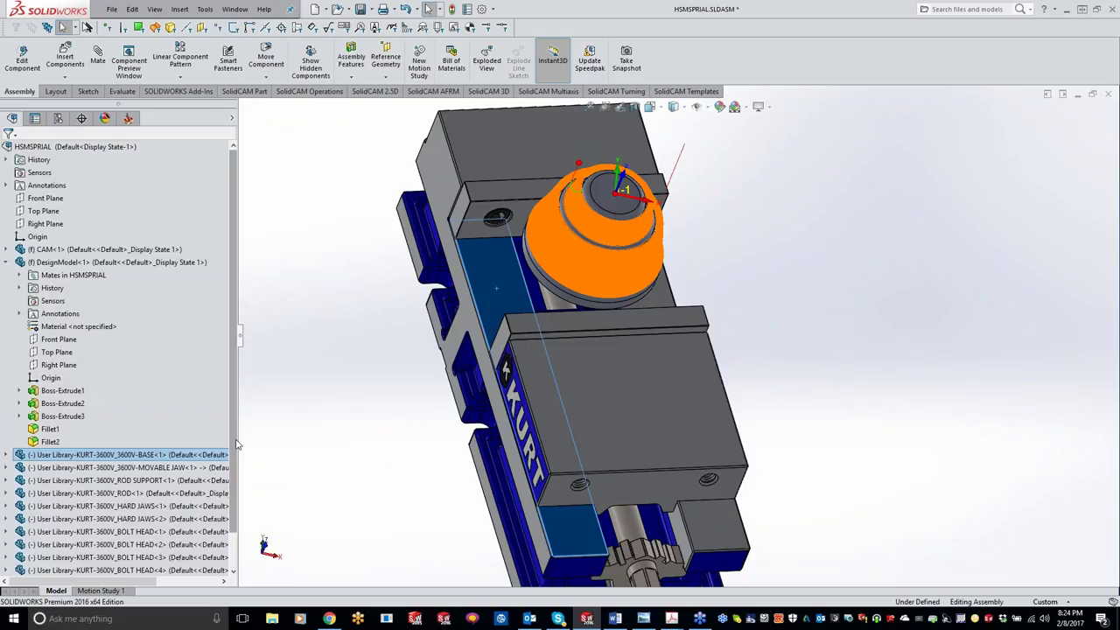
scroll(236, 445, "down", 1)
left_click(323, 446)
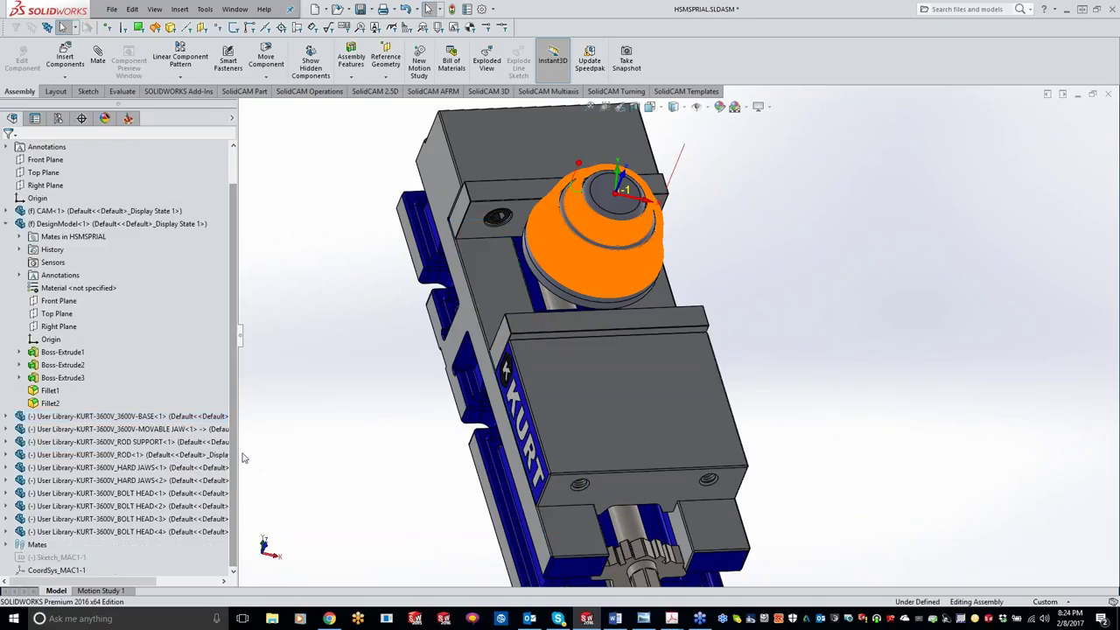
key("f")
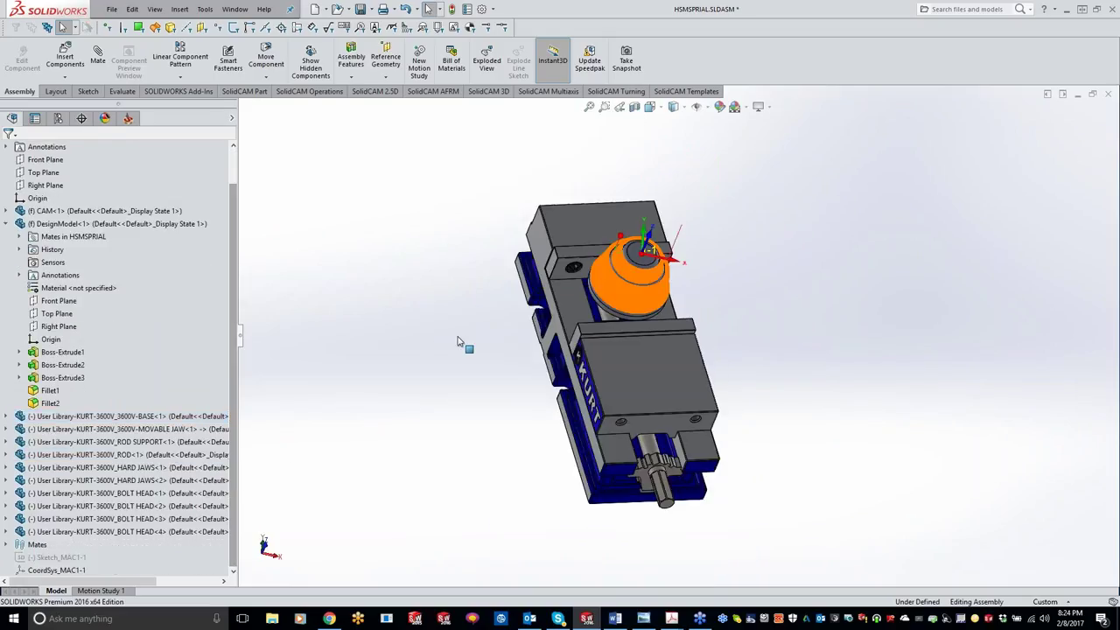
Define a SolidCAM fixture named clamping fixture from the vise's base, movable jaw and both hard jaws.
left_click(128, 119)
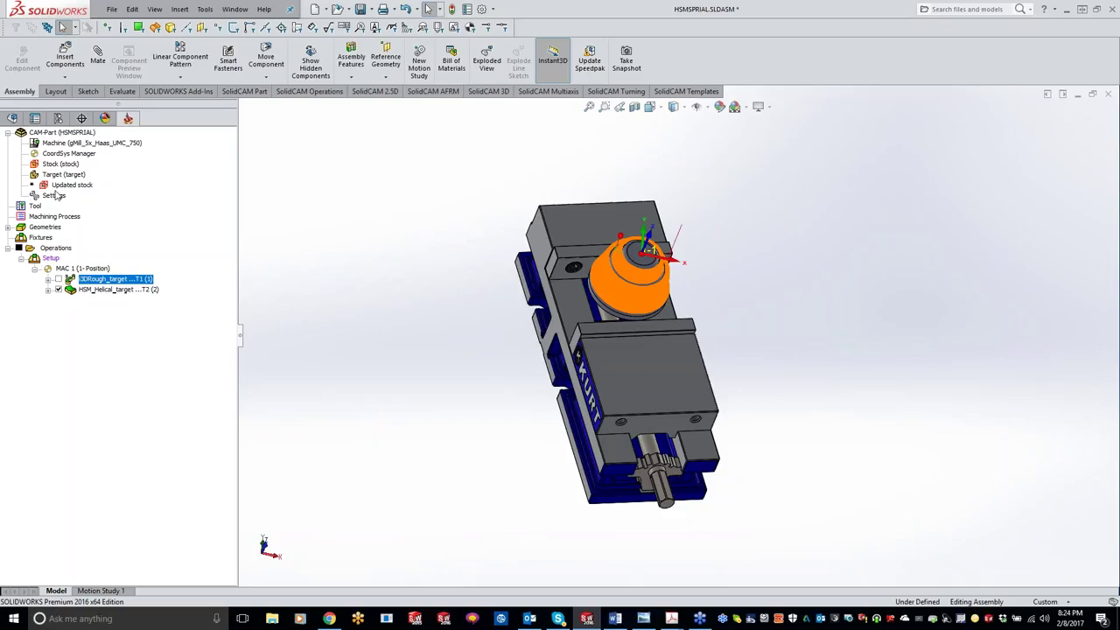
right_click(43, 241)
left_click(79, 248)
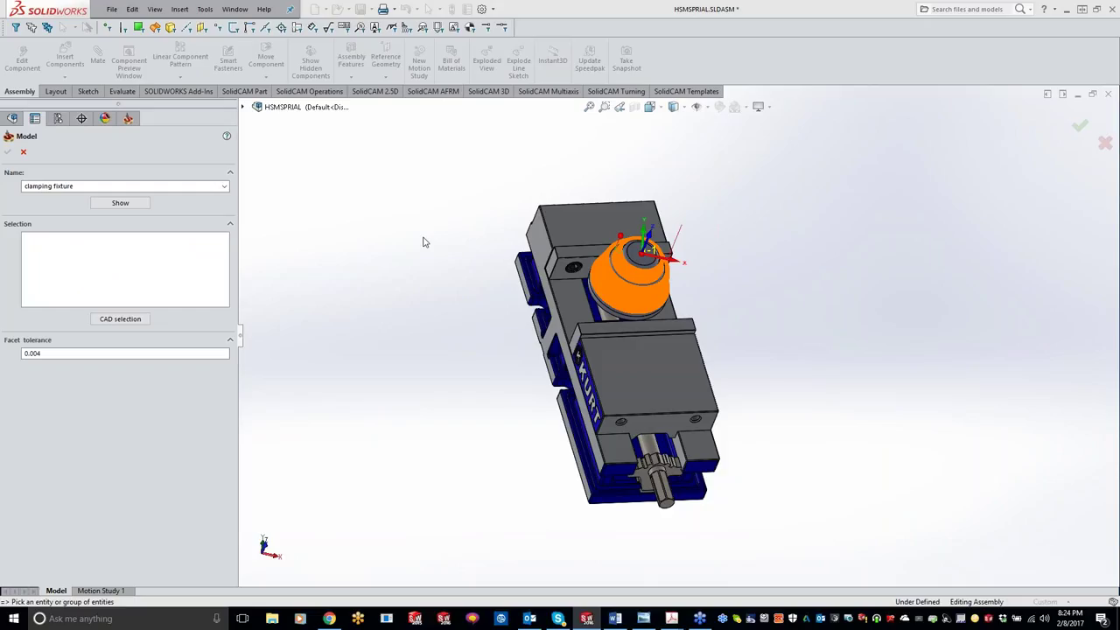
left_click(573, 255)
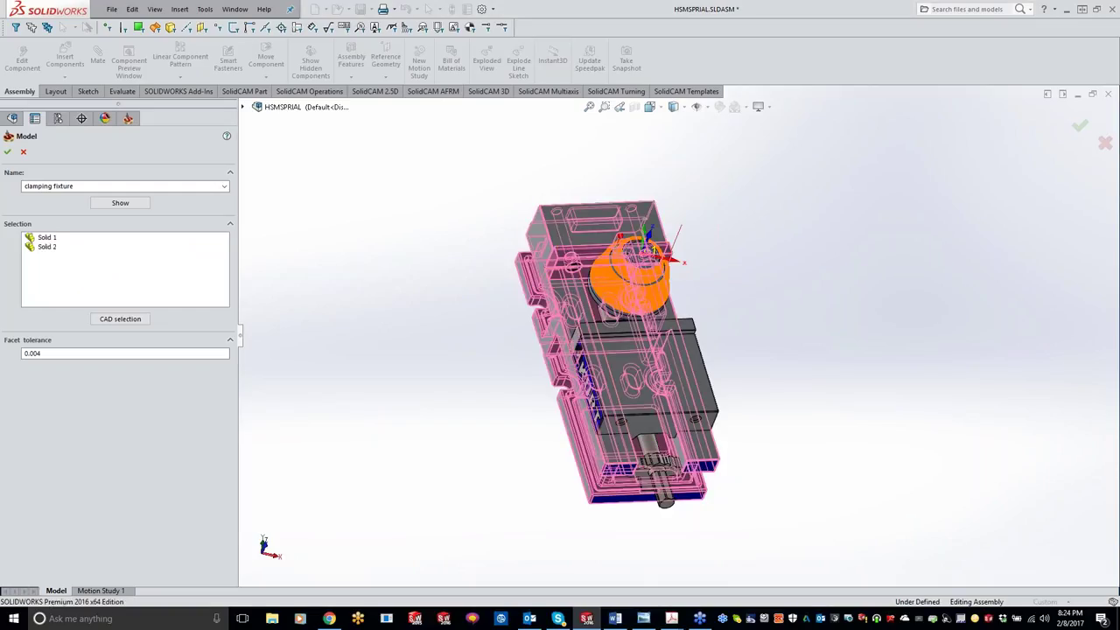
left_click(581, 320)
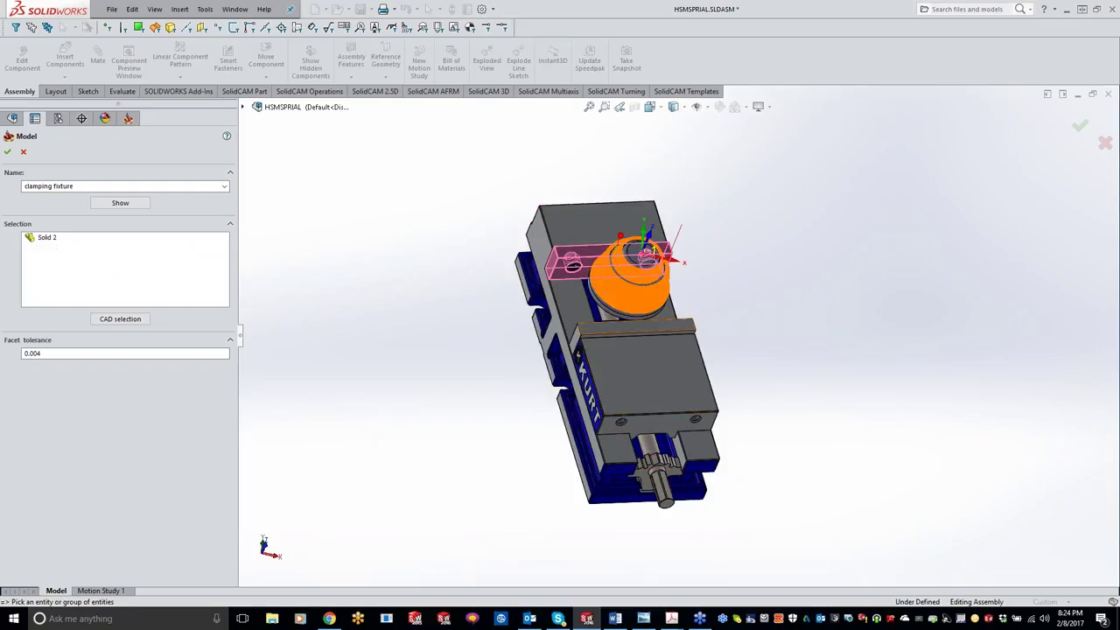
left_click(581, 319)
left_click(665, 368)
left_click(613, 437)
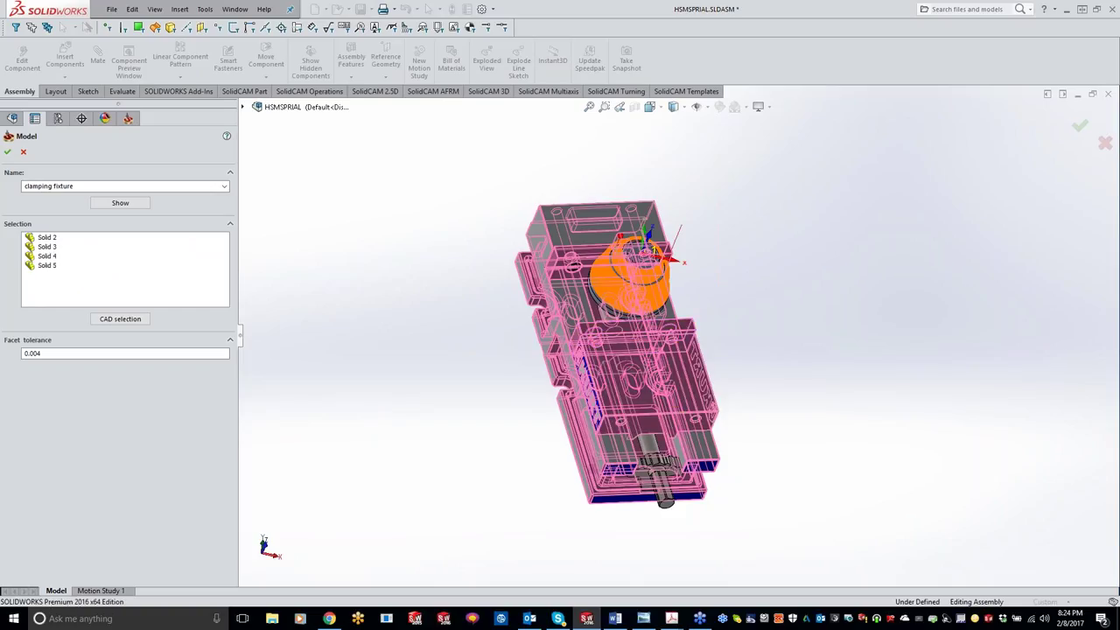
left_click(7, 151)
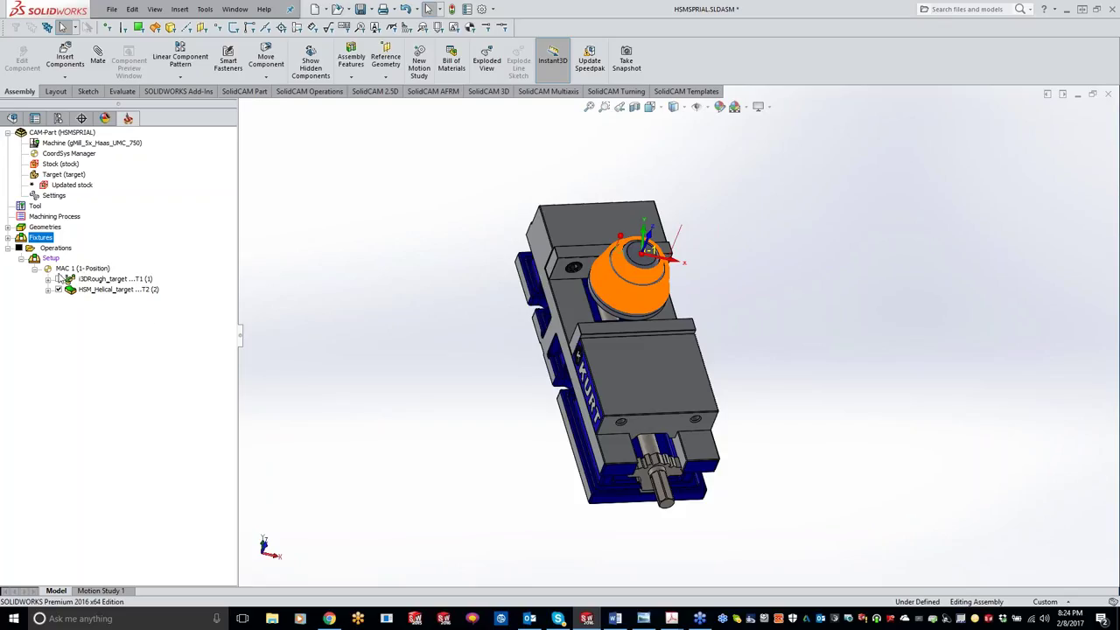
Assign the clamping fixture to the table in the machine setup.
double_click(50, 257)
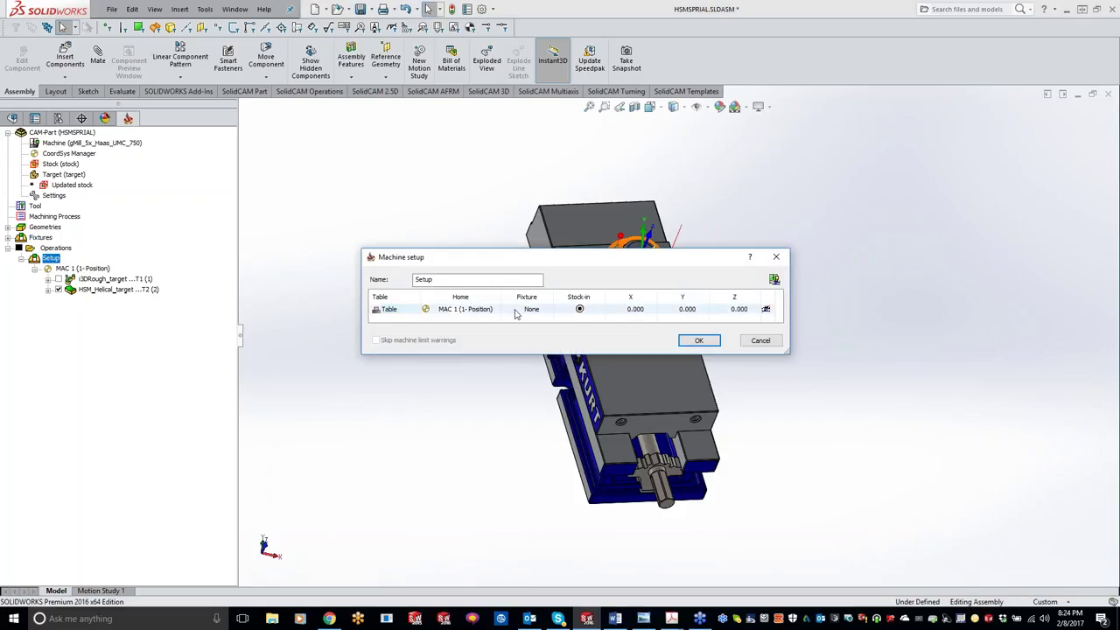
left_click(543, 313)
left_click(545, 311)
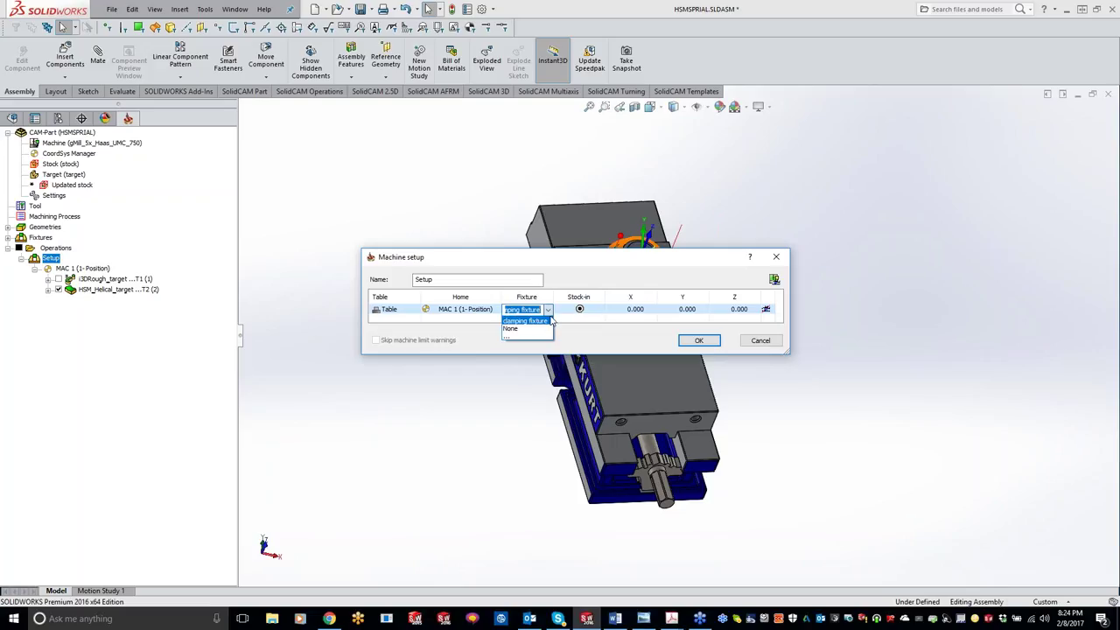
left_click(541, 327)
left_click(699, 340)
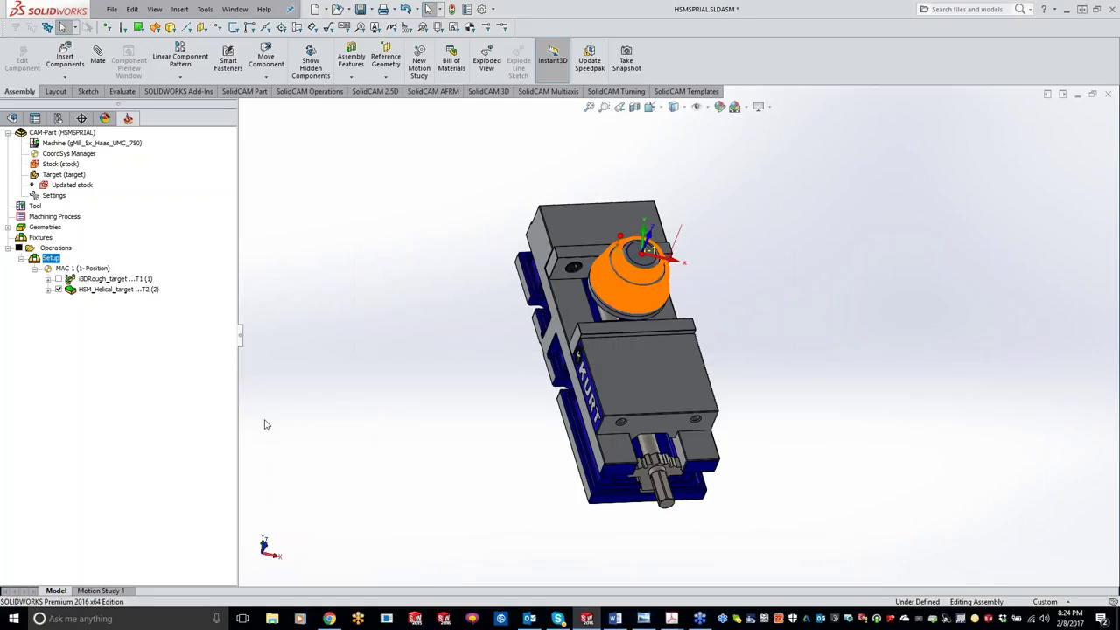
Review the link settings of the HSM Helical operation against the vise and part, then close the operation.
double_click(107, 289)
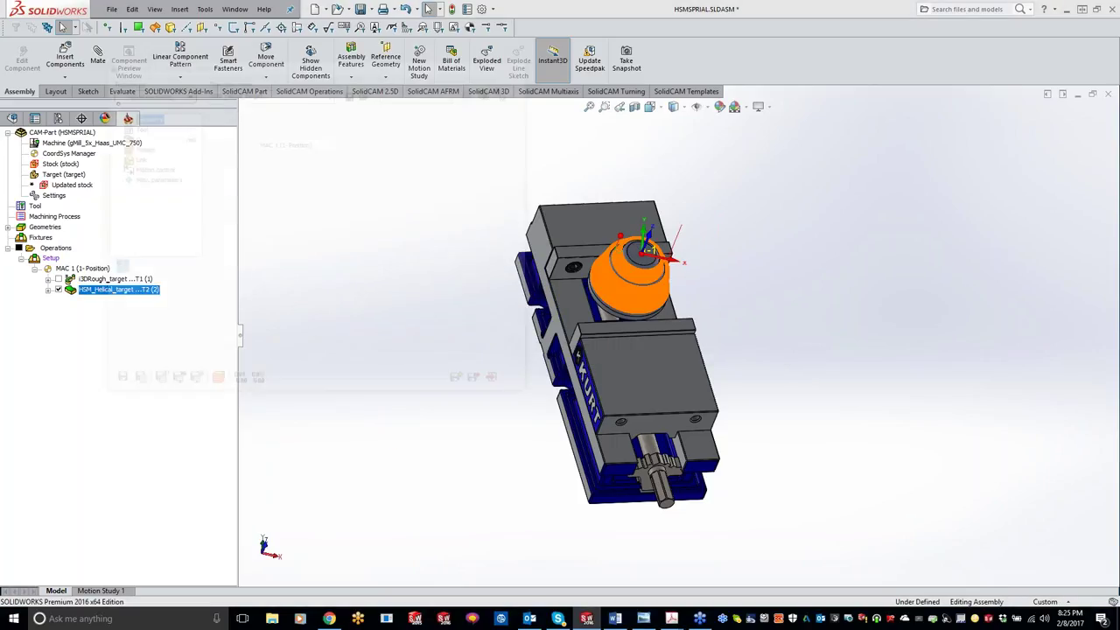
left_click(135, 157)
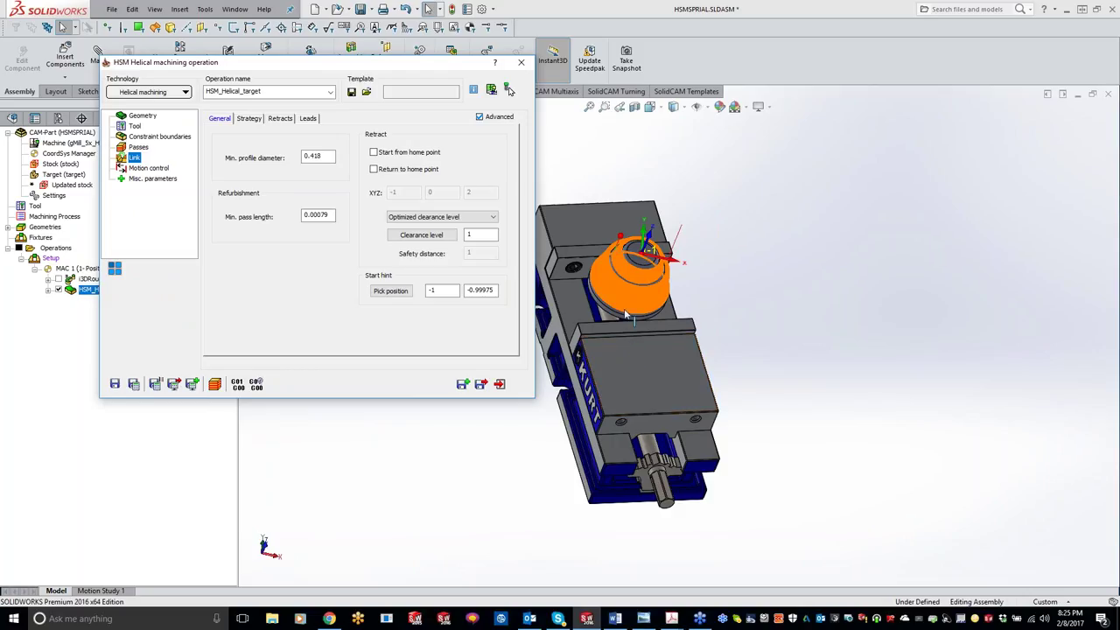
middle_click_drag(628, 351, 698, 364)
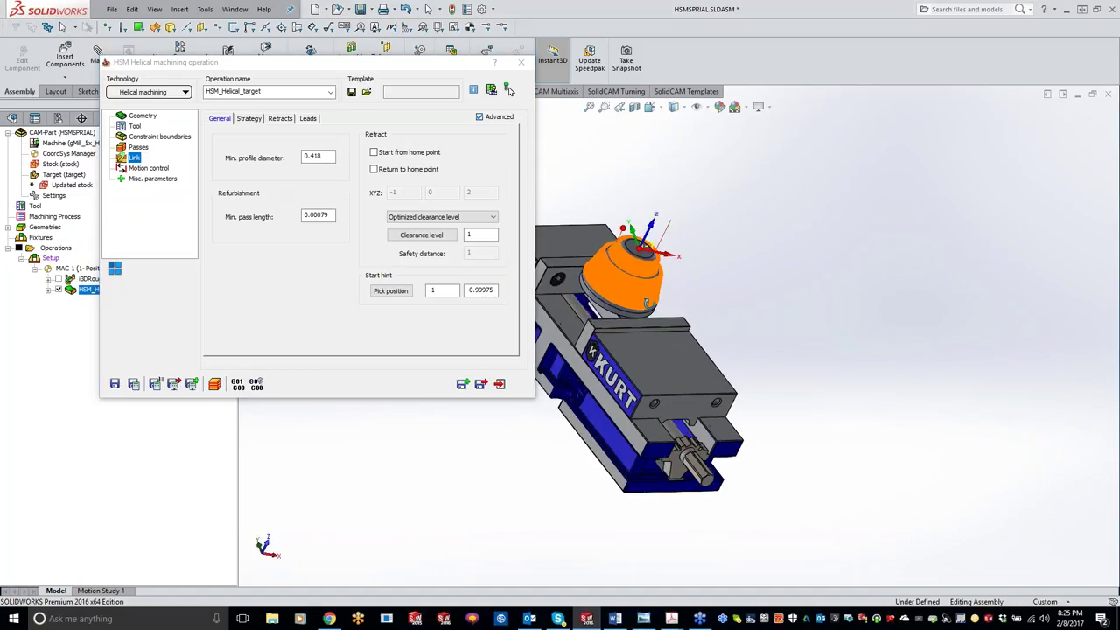
left_click(522, 62)
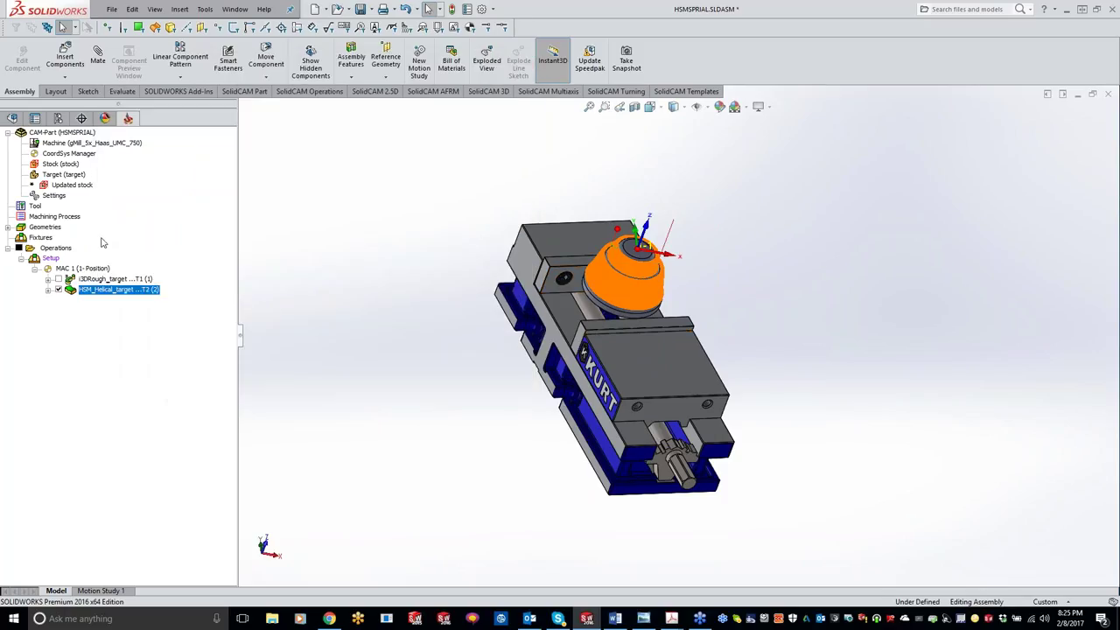
Delete the Coincident mate between the conical part's bottom face and the vise's hard jaw.
left_click(12, 118)
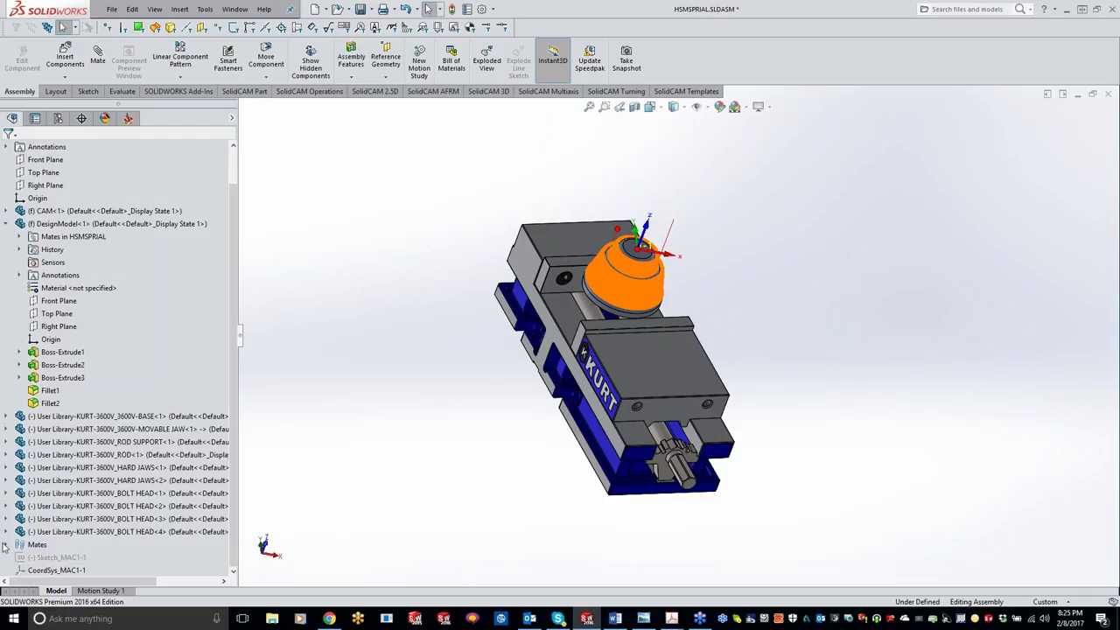
left_click(20, 544)
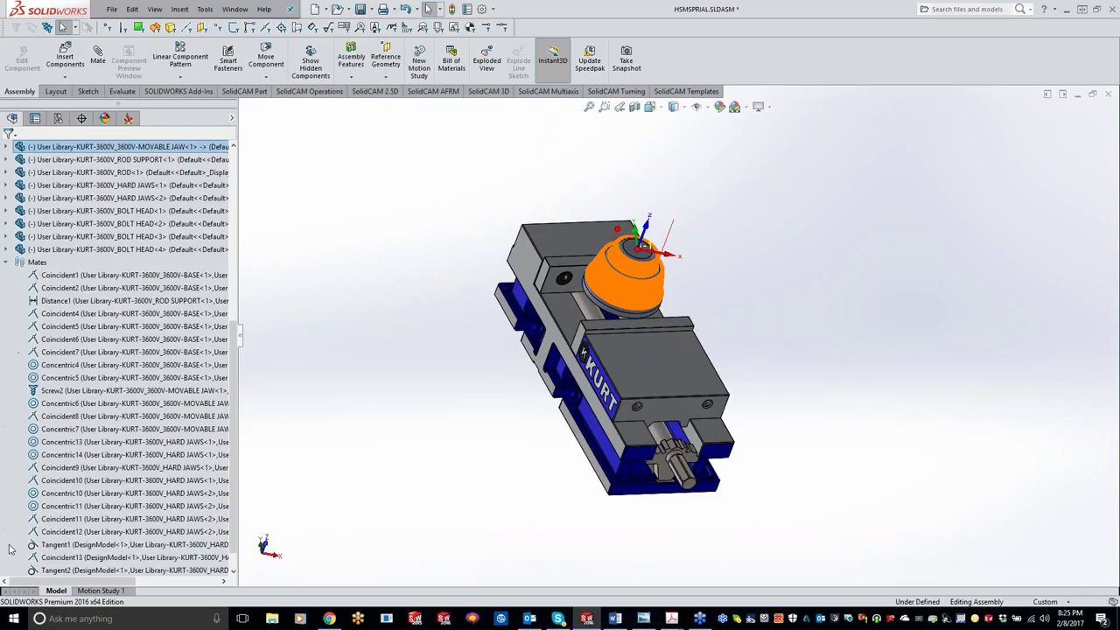
right_click(88, 557)
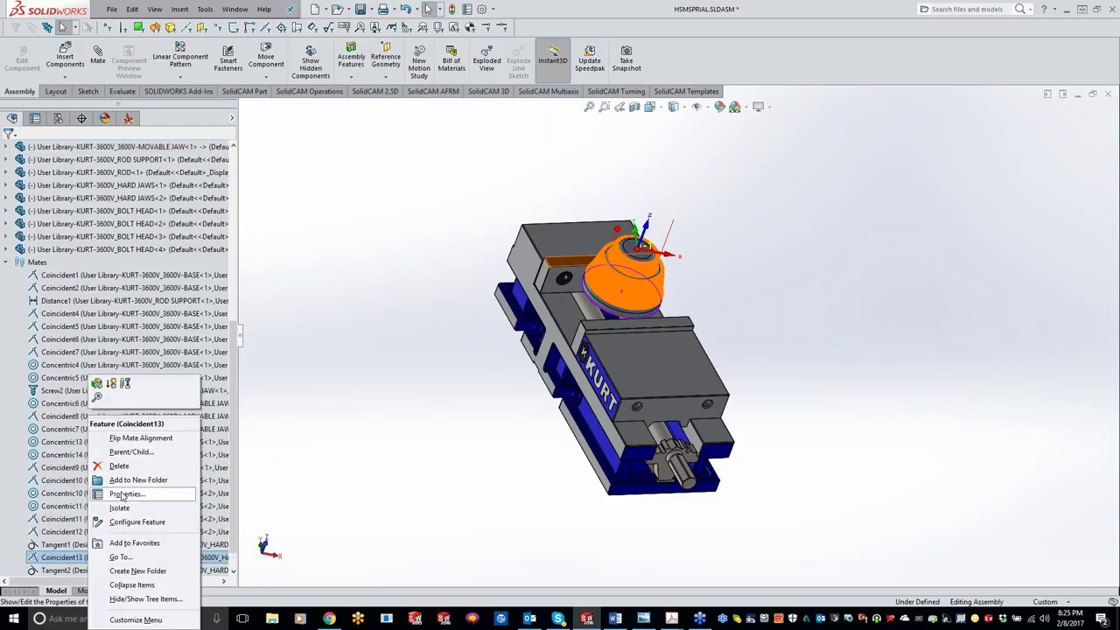
left_click(131, 463)
key("Return")
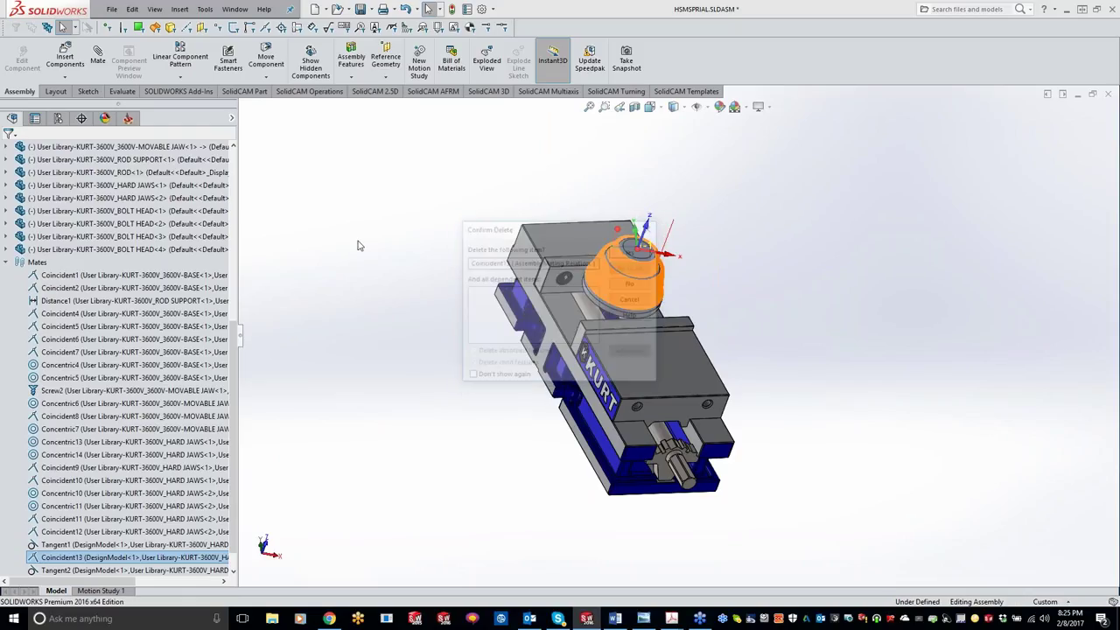
Add a 0.50 in Distance mate between the hard jaw's top face and the conical part's bottom face.
left_click(97, 54)
scroll(562, 273, "down", 3)
left_click(578, 266)
middle_click_drag(578, 266, 647, 306)
left_click(643, 337)
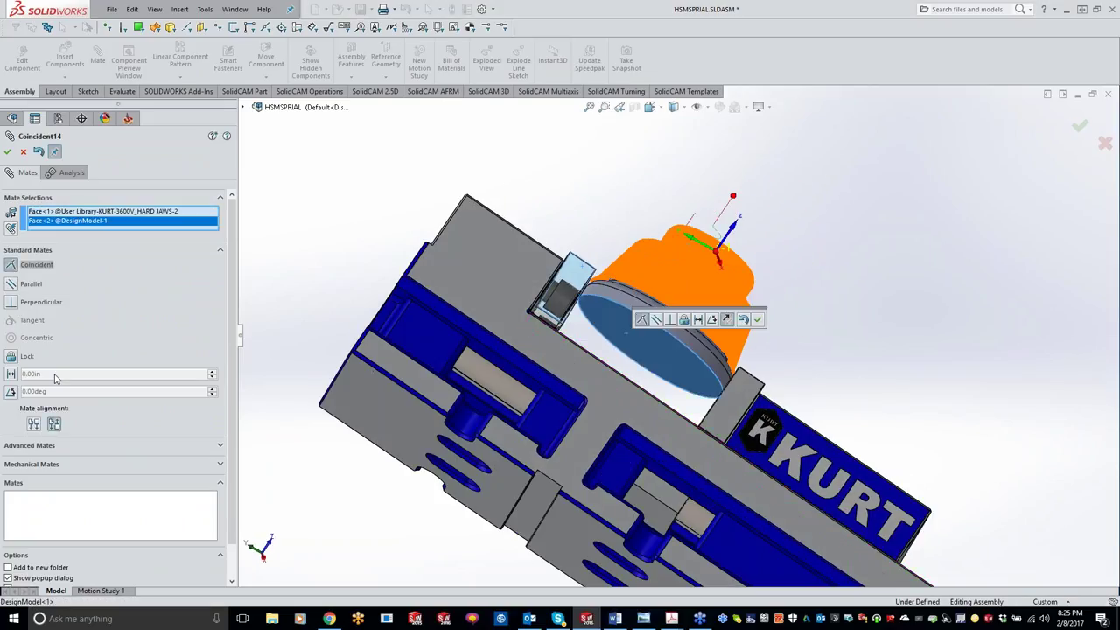
left_click(10, 373)
type(".5")
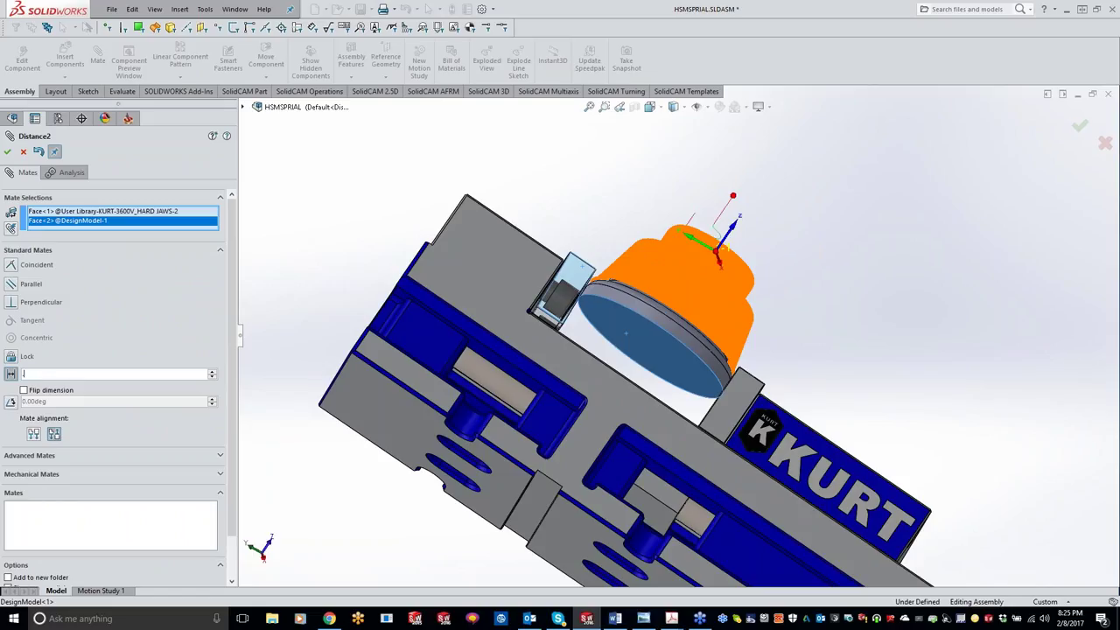
key("Tab")
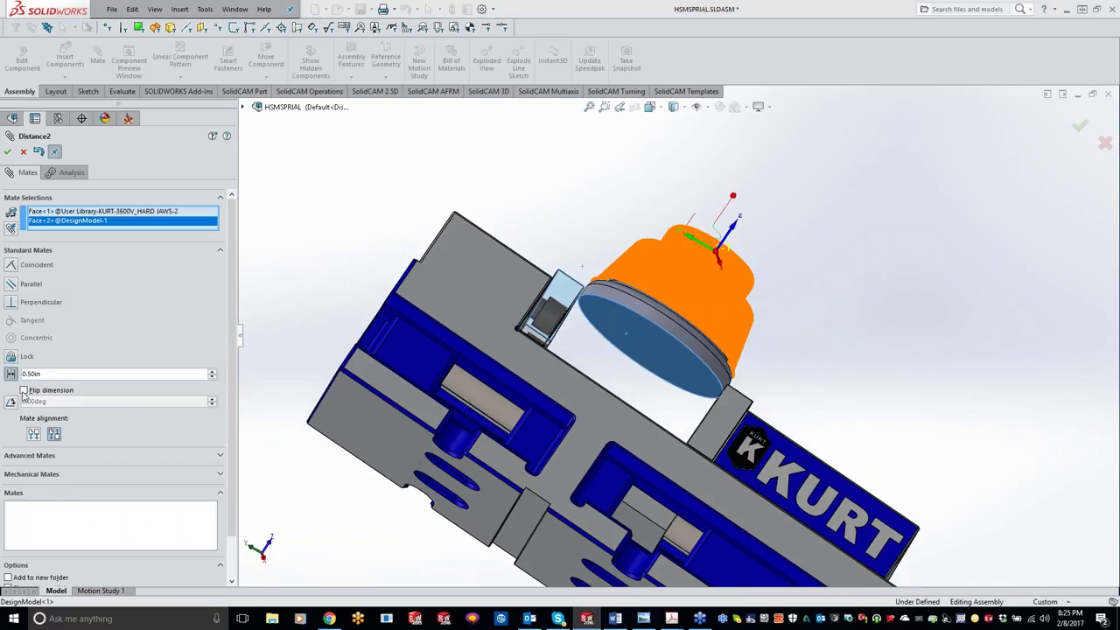
middle_click_drag(490, 453, 341, 442)
left_click(8, 151)
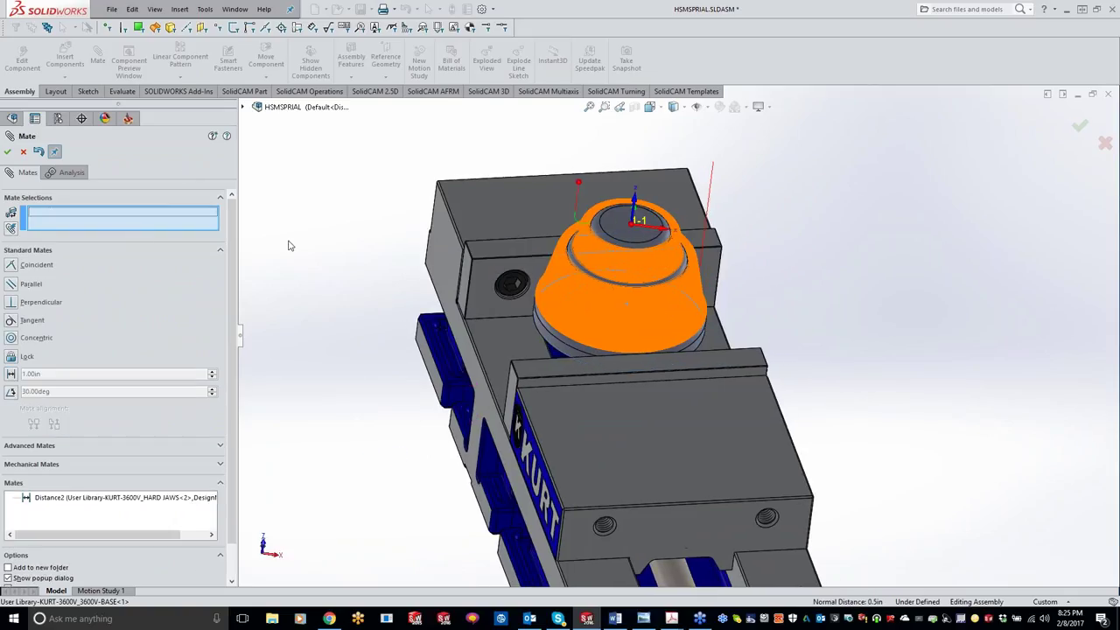
left_click(8, 152)
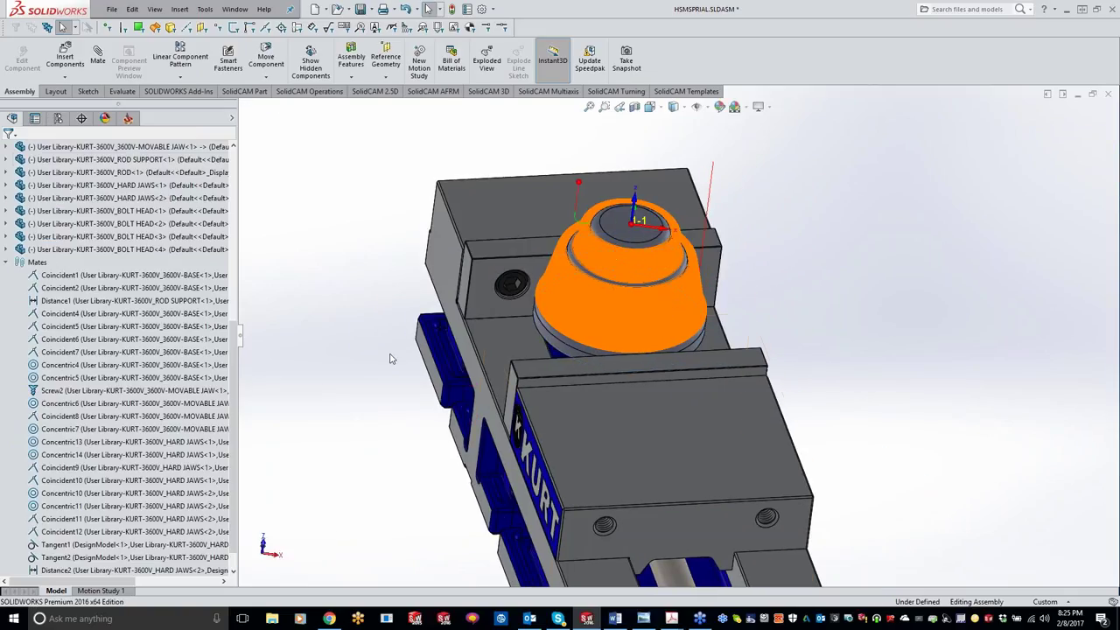
Synchronize the SolidCAM setup with the updated assembly.
left_click(129, 120)
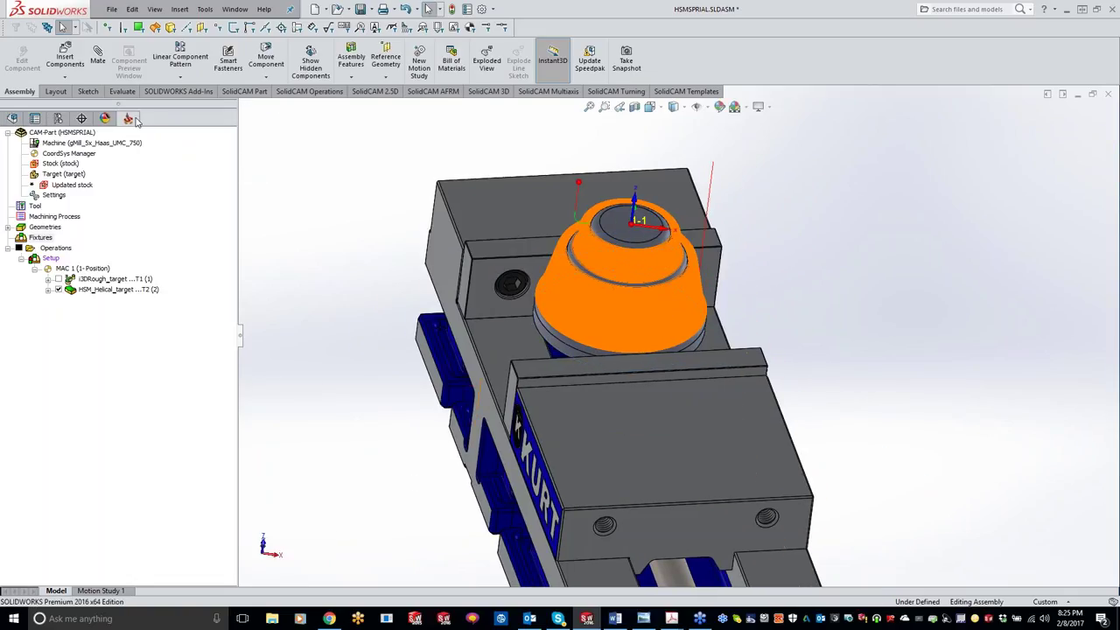
right_click(52, 260)
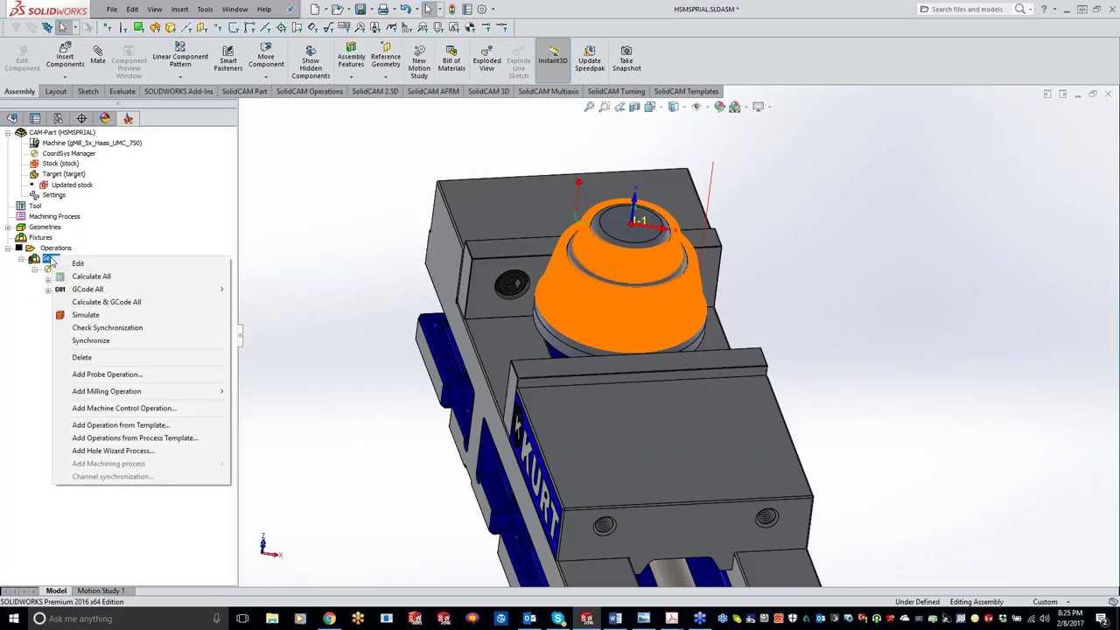
left_click(92, 341)
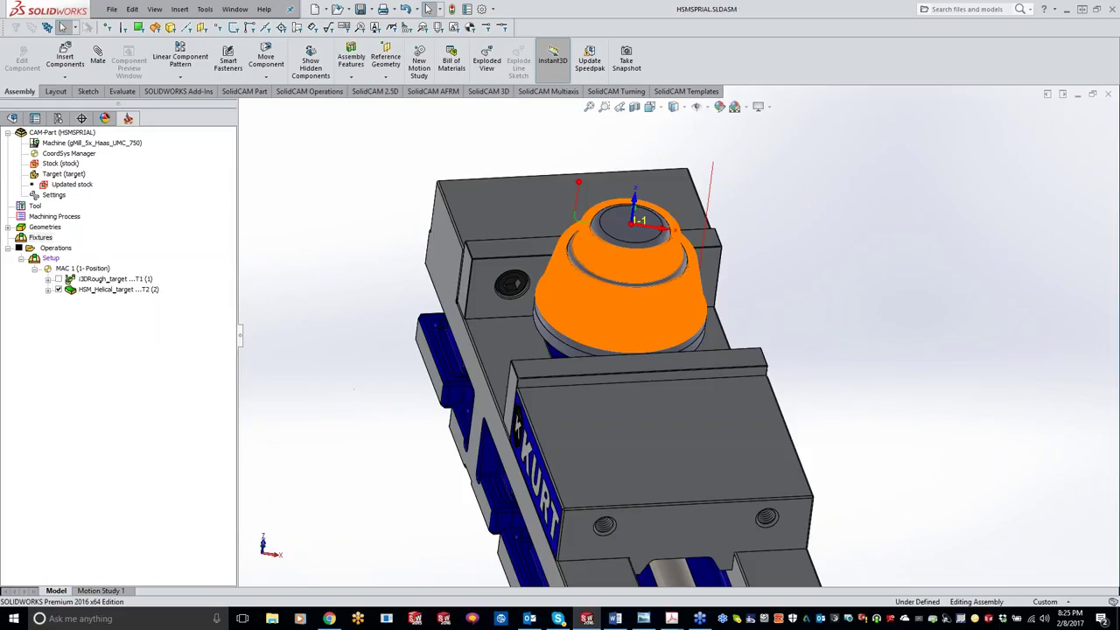
Define the vise body, both hard jaws and the movable jaw as the link gouge-check geometry of the HSM Helical operation, and display it.
double_click(115, 292)
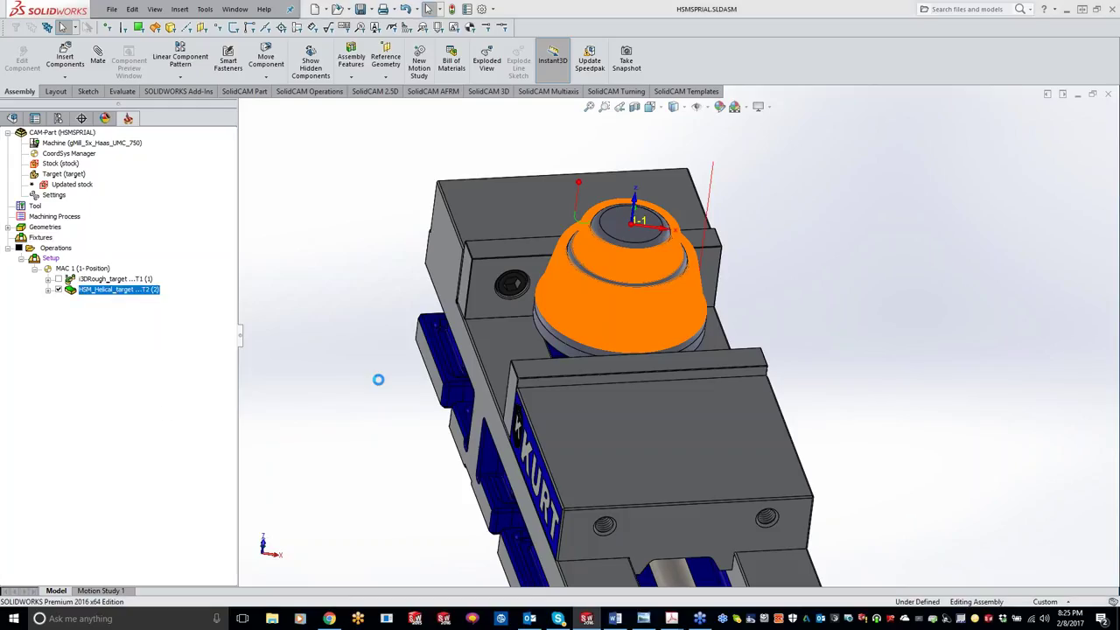
left_click(216, 120)
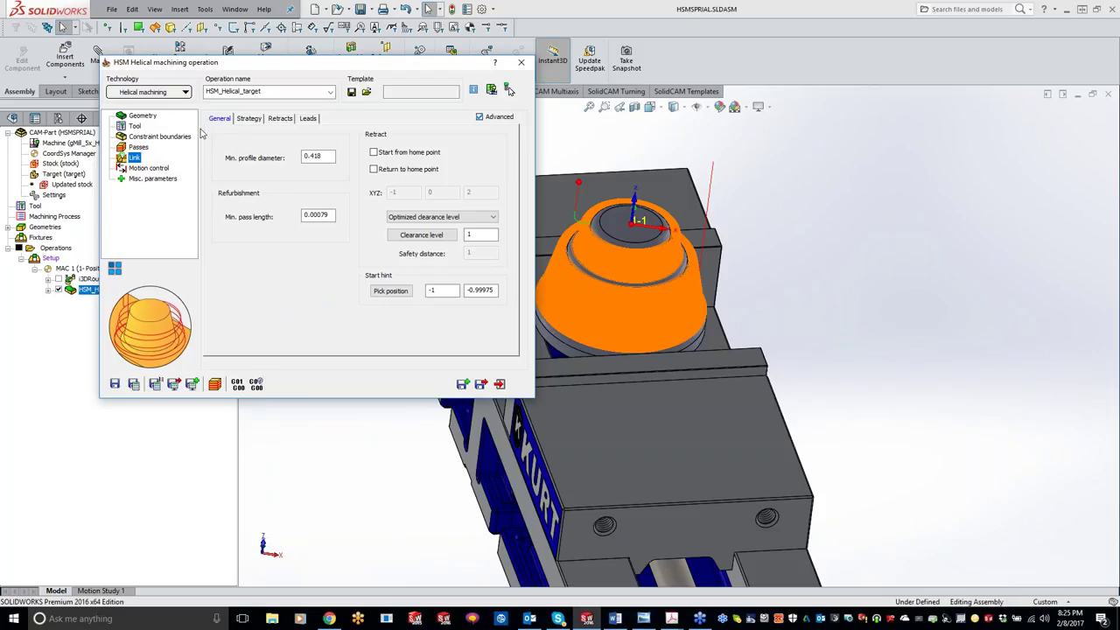
left_click(138, 147)
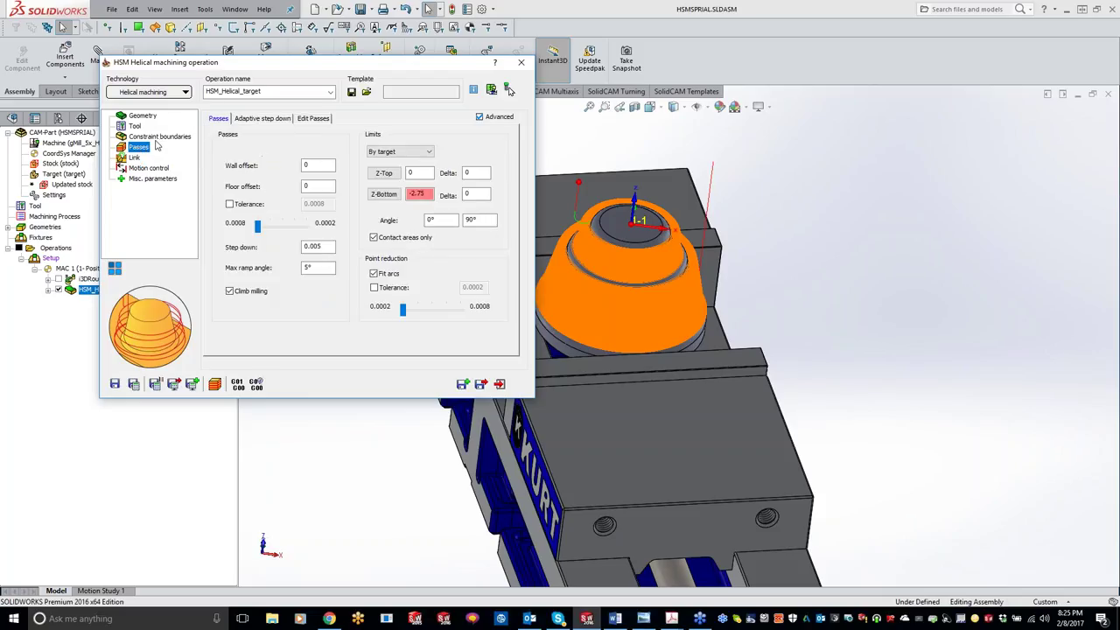
left_click(313, 119)
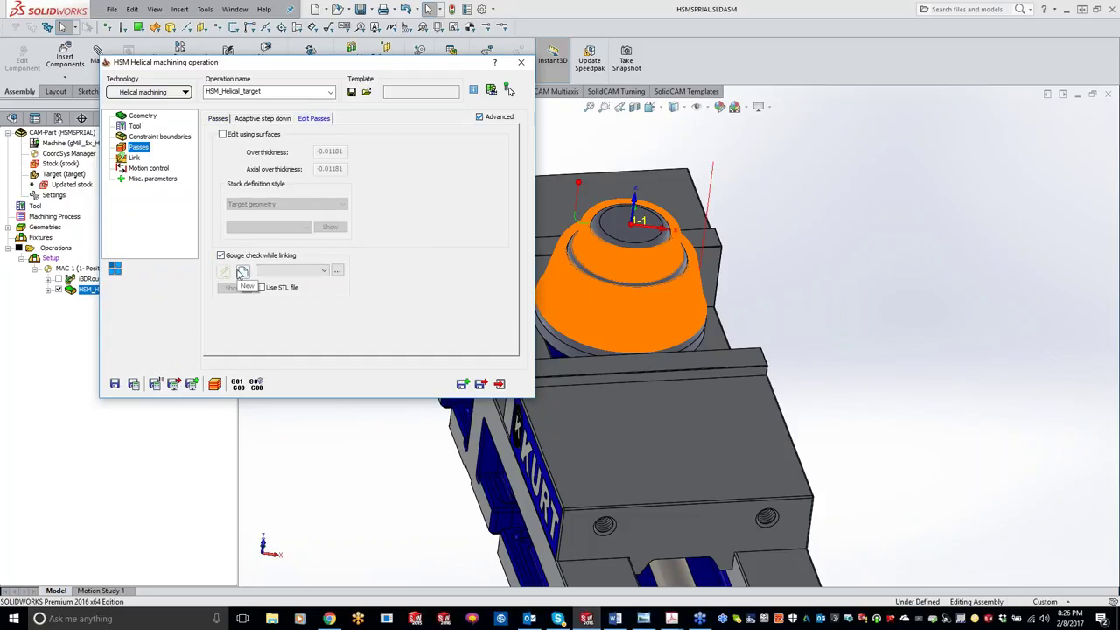
left_click(245, 273)
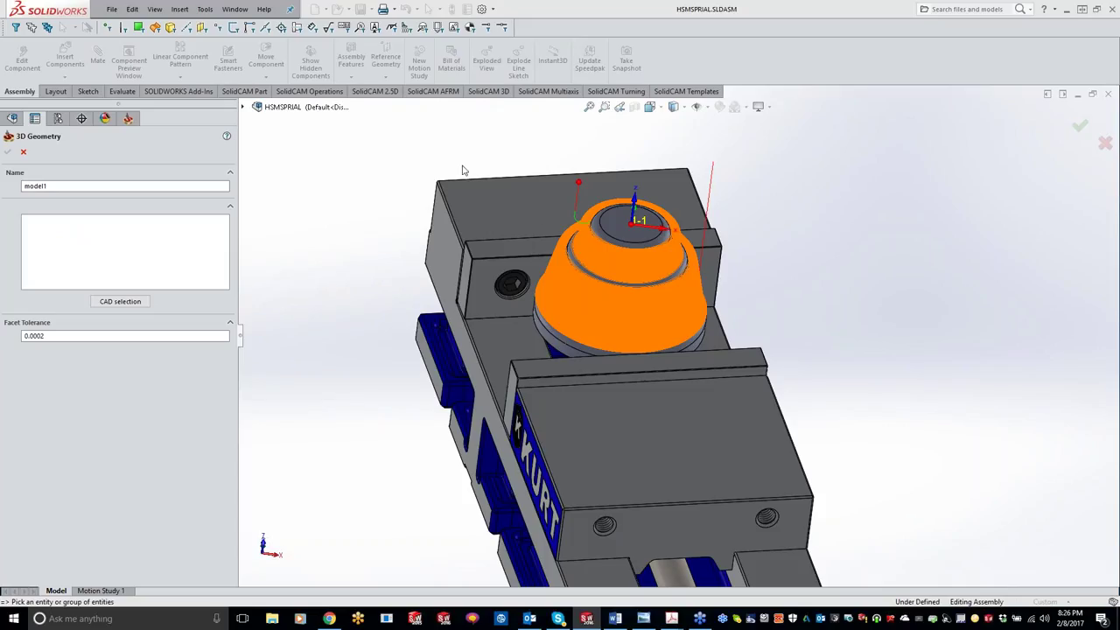
left_click(485, 212)
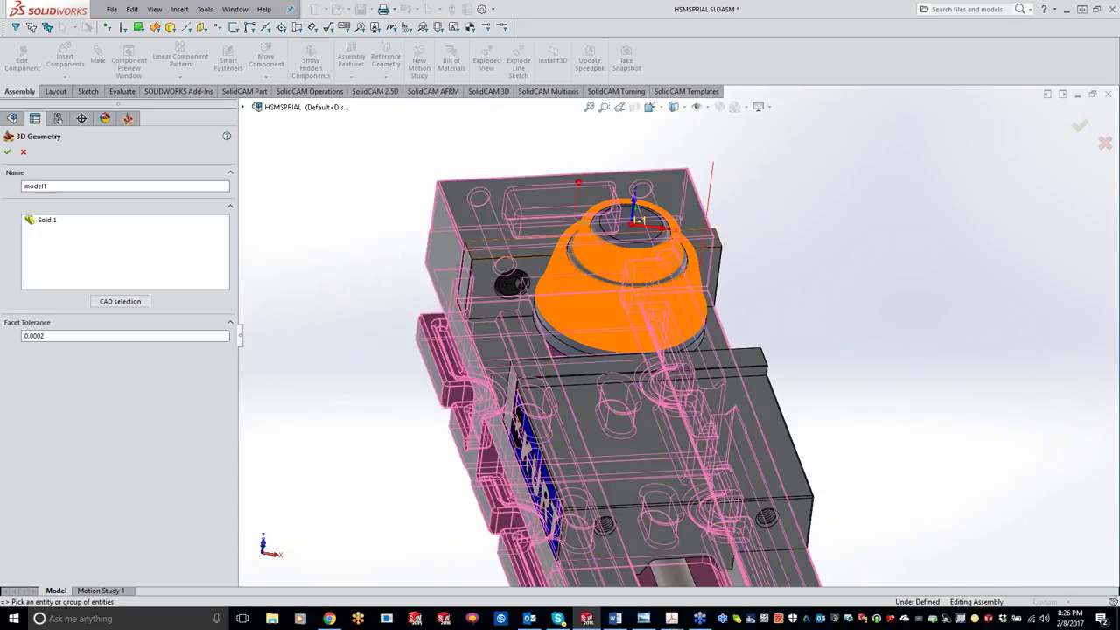
left_click(518, 281)
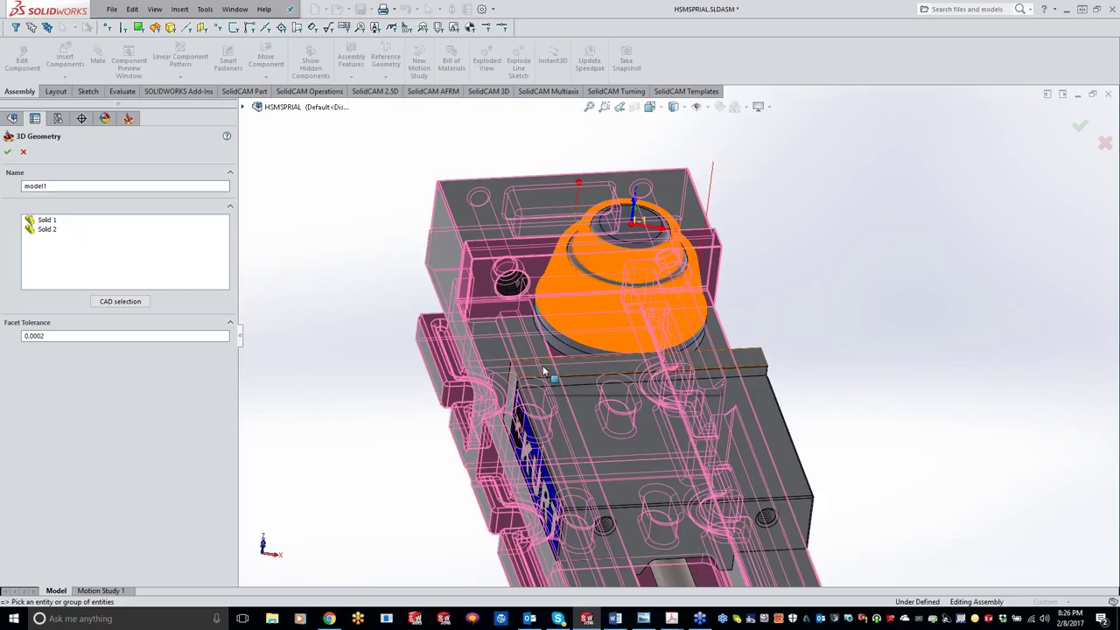
left_click(585, 410)
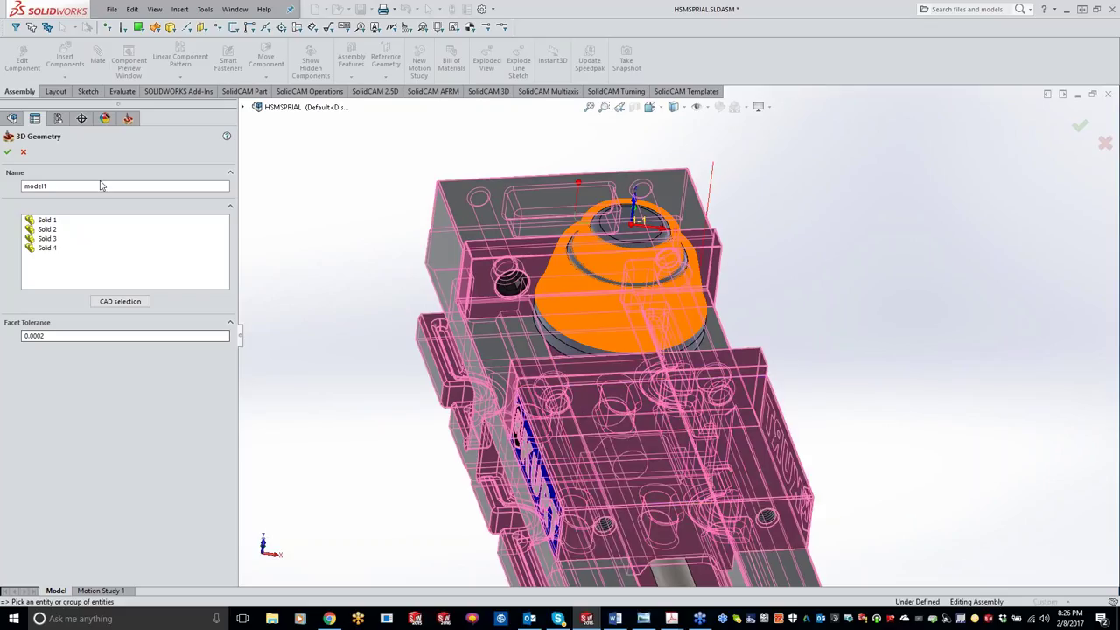
left_click(7, 152)
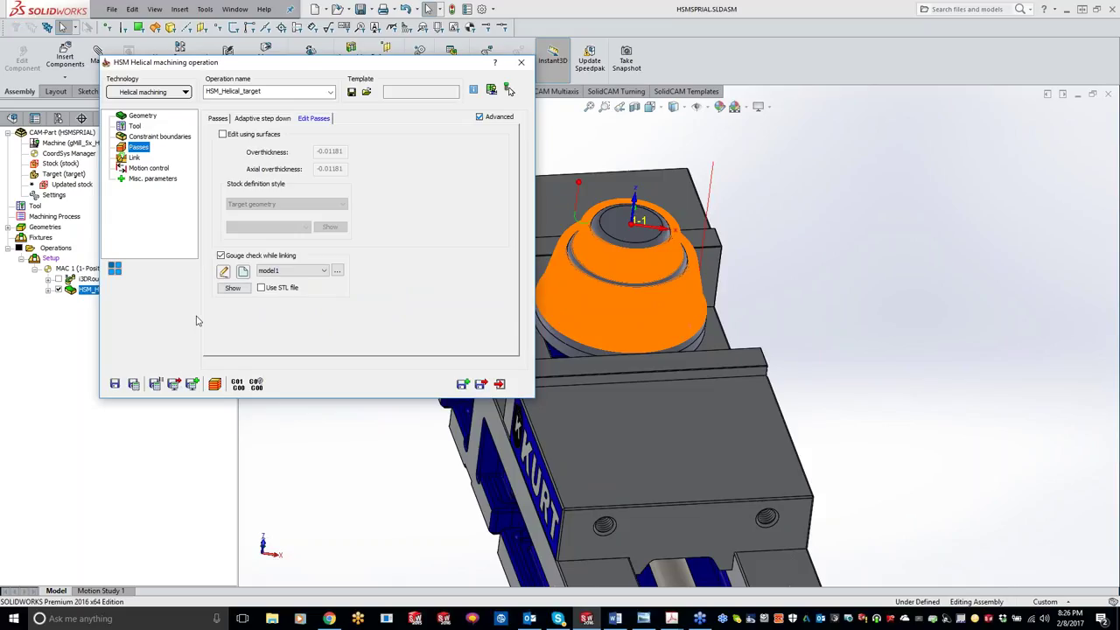
left_click(232, 288)
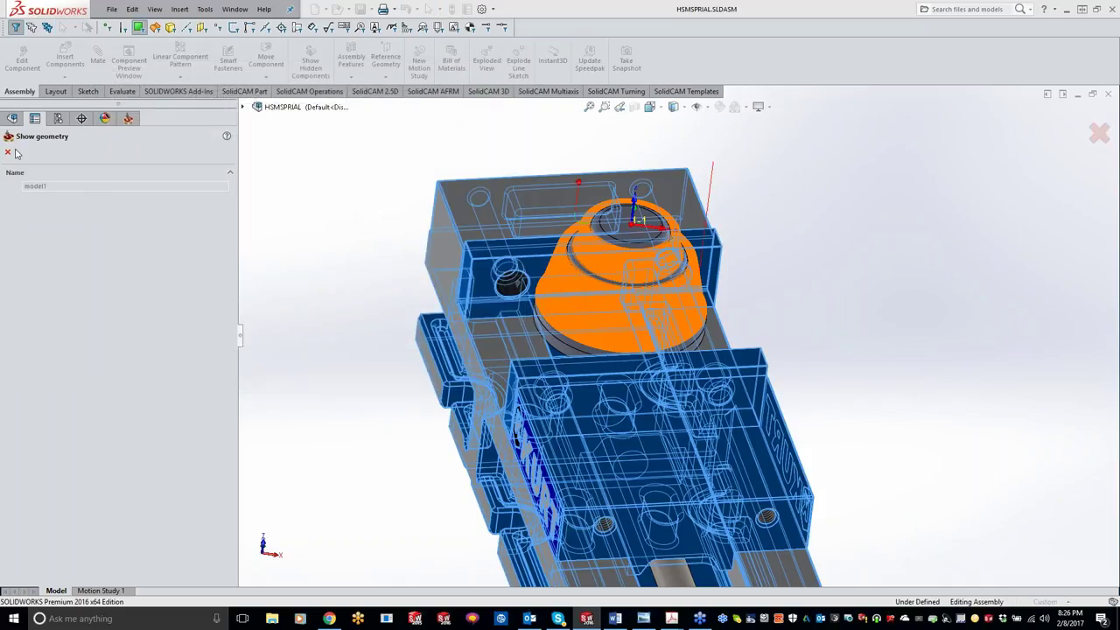
left_click(8, 151)
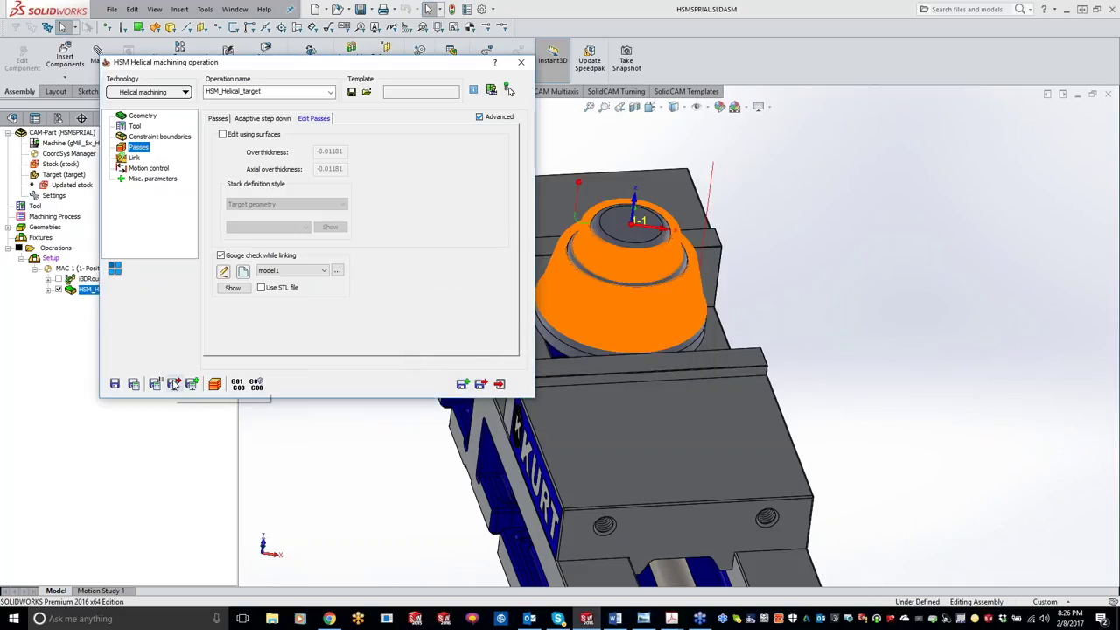
Set the step down of the HSM Helical passes to 0.02.
left_click(172, 136)
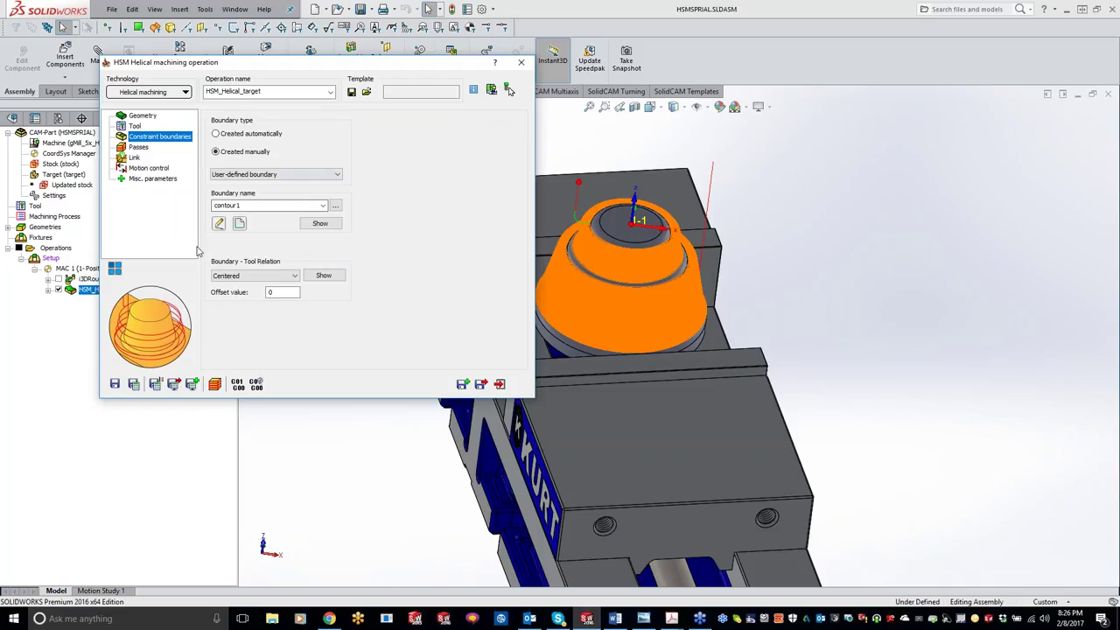
left_click(140, 147)
left_click(220, 118)
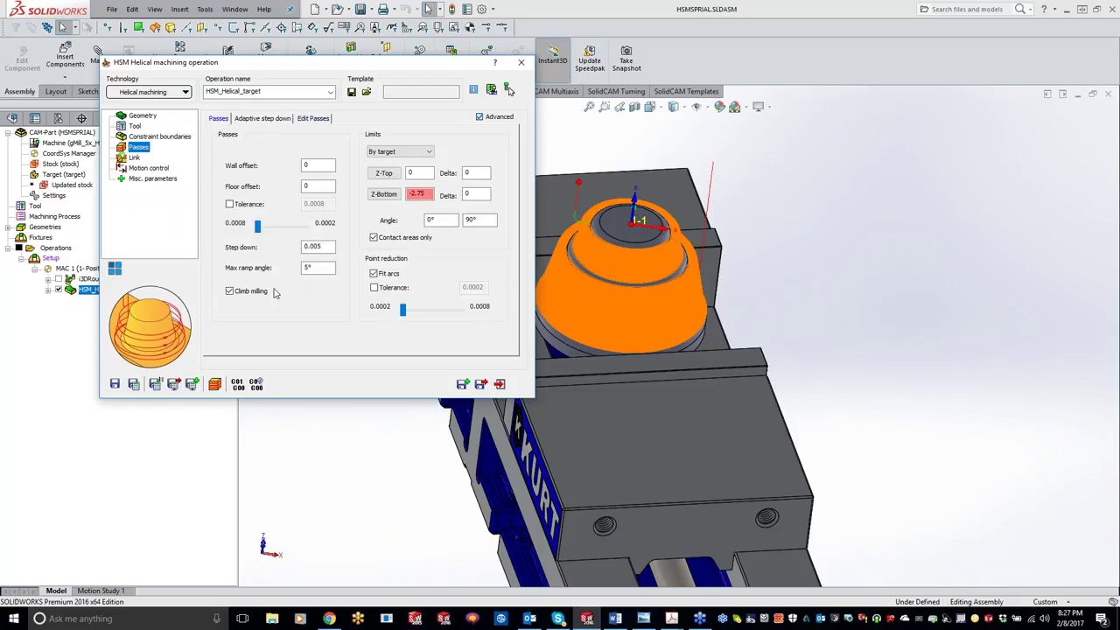
double_click(317, 247)
type(".02")
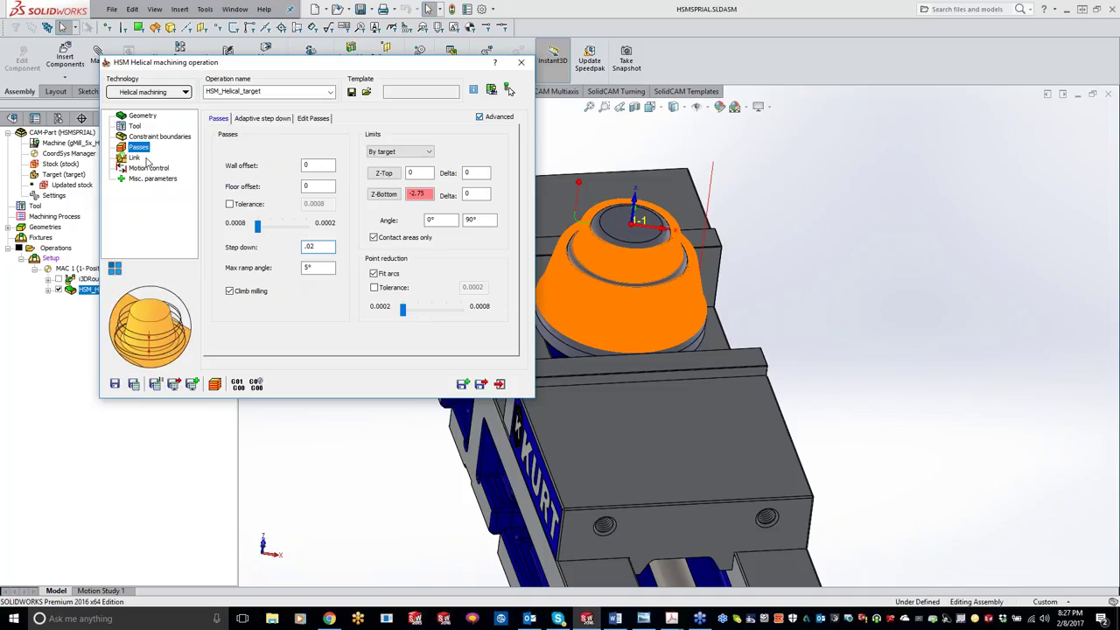
Set the constraint boundary's tool relation to External, then save and calculate the HSM Helical operation.
left_click(154, 138)
left_click(252, 275)
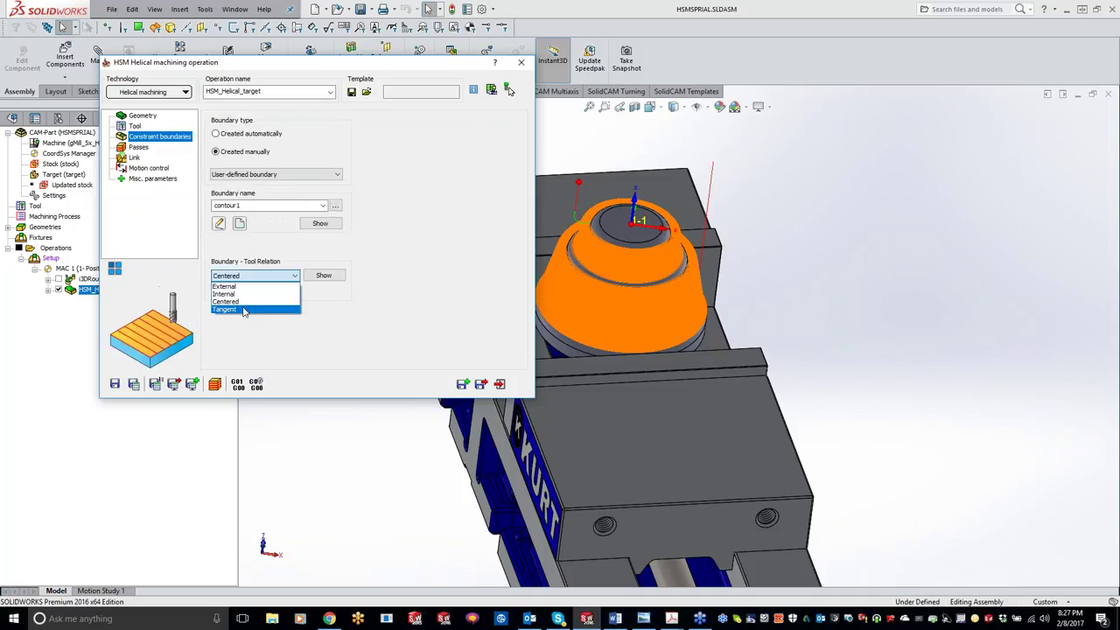
left_click(226, 286)
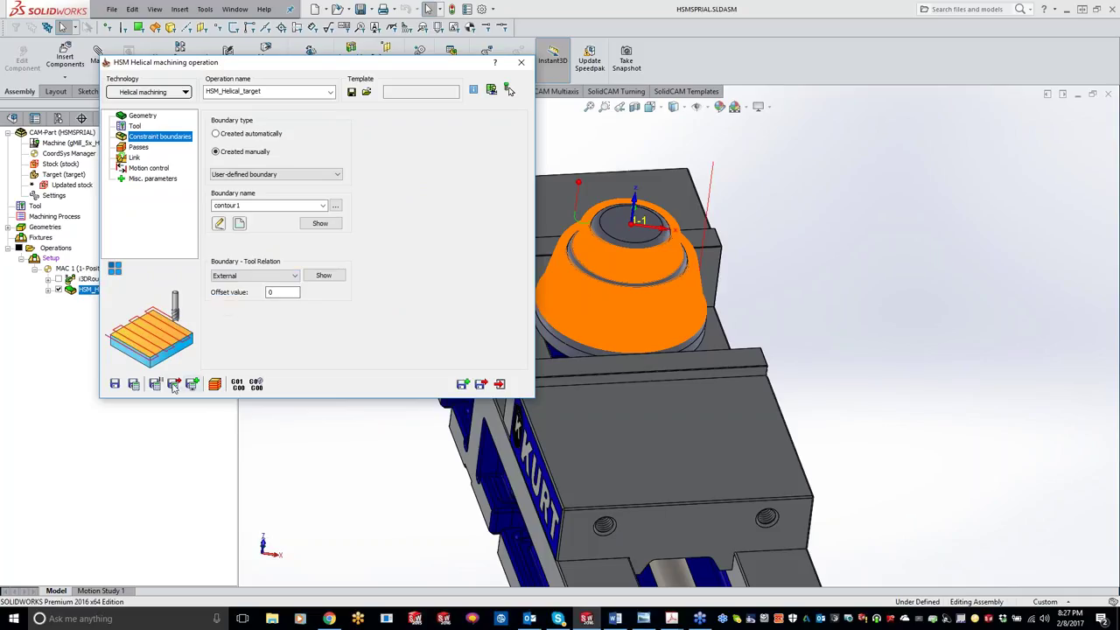
left_click(154, 384)
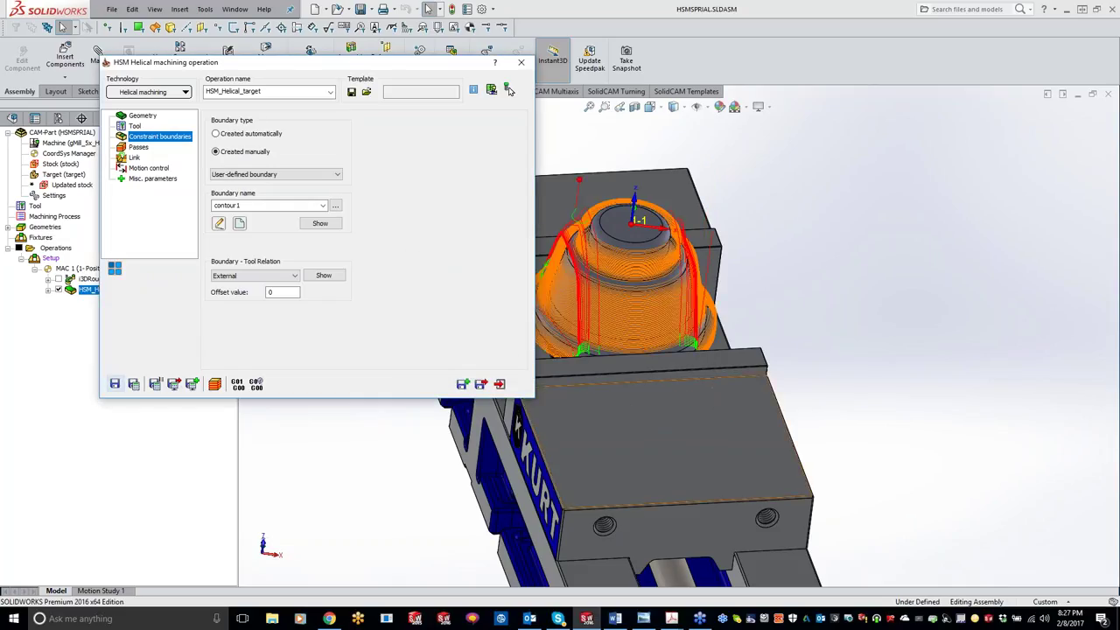
Simulate the HSM Helical toolpath in SolidVerify, stop clash monitoring for the current operation, and close the simulation.
left_click(214, 383)
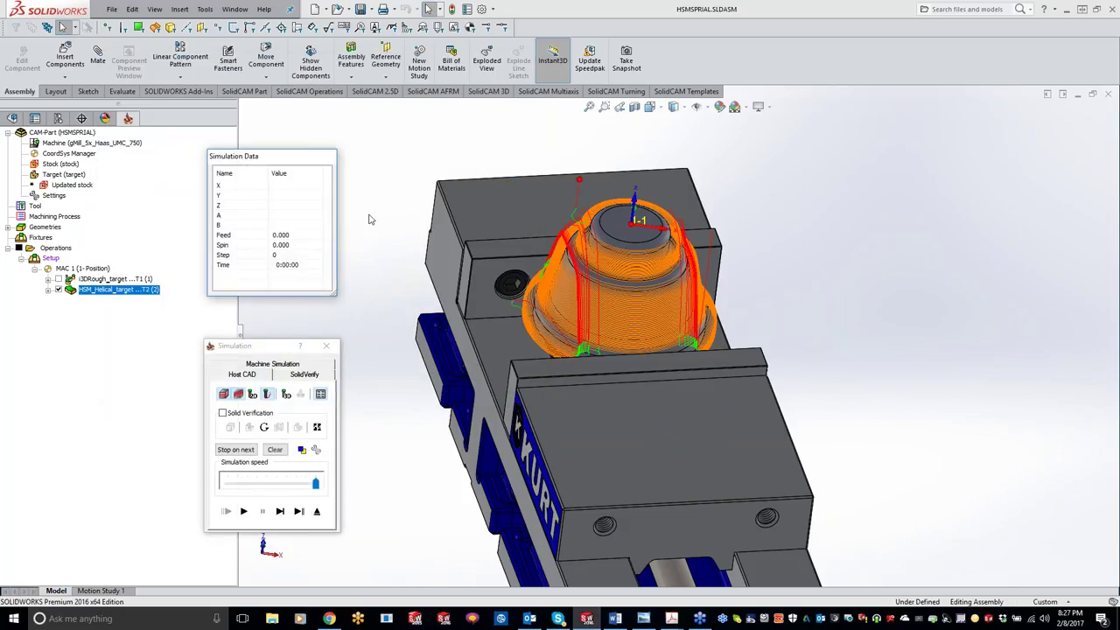
left_click(306, 374)
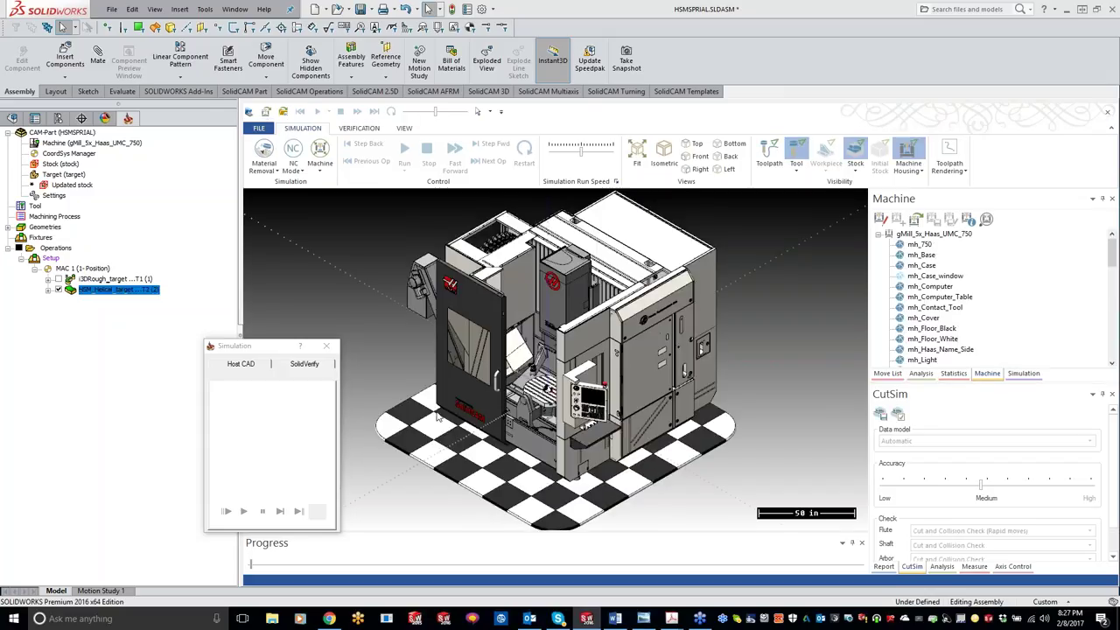
left_click(305, 364)
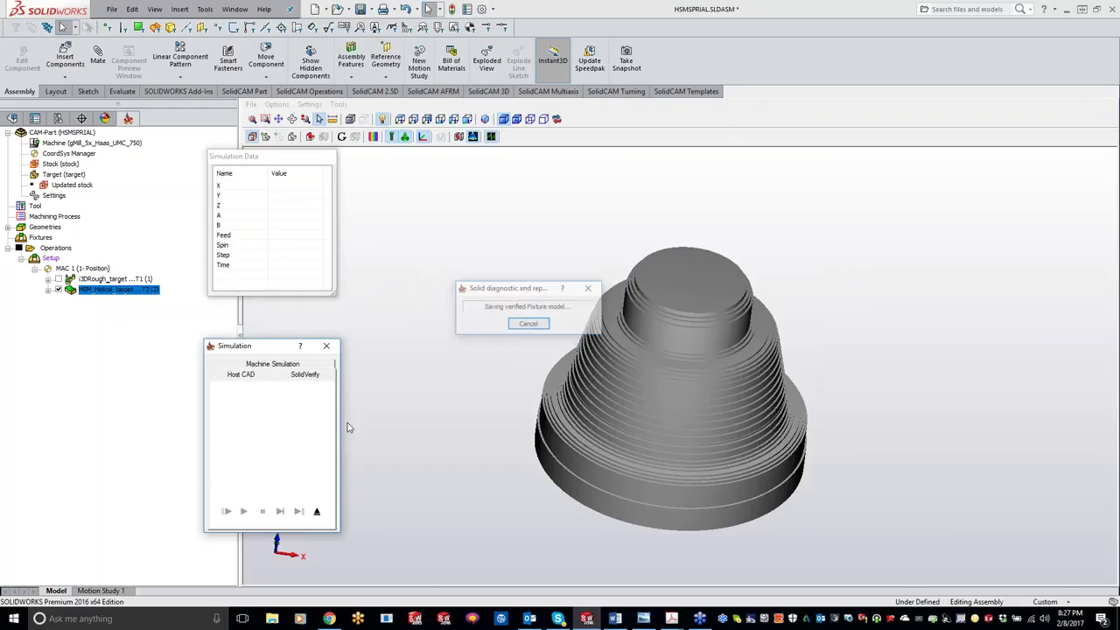
left_click(243, 511)
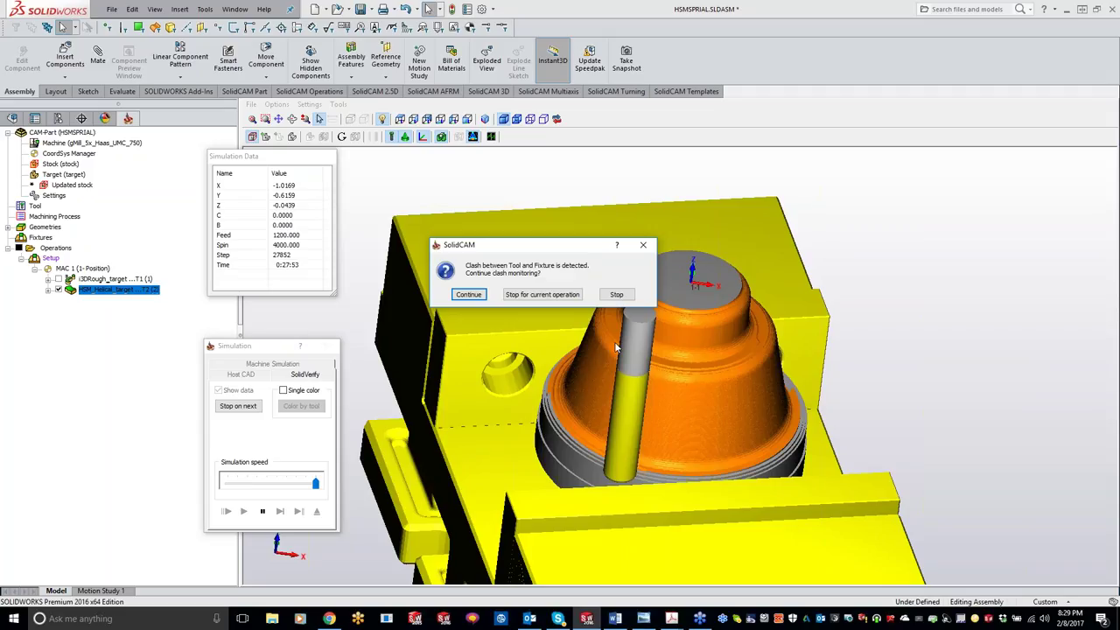
left_click(543, 296)
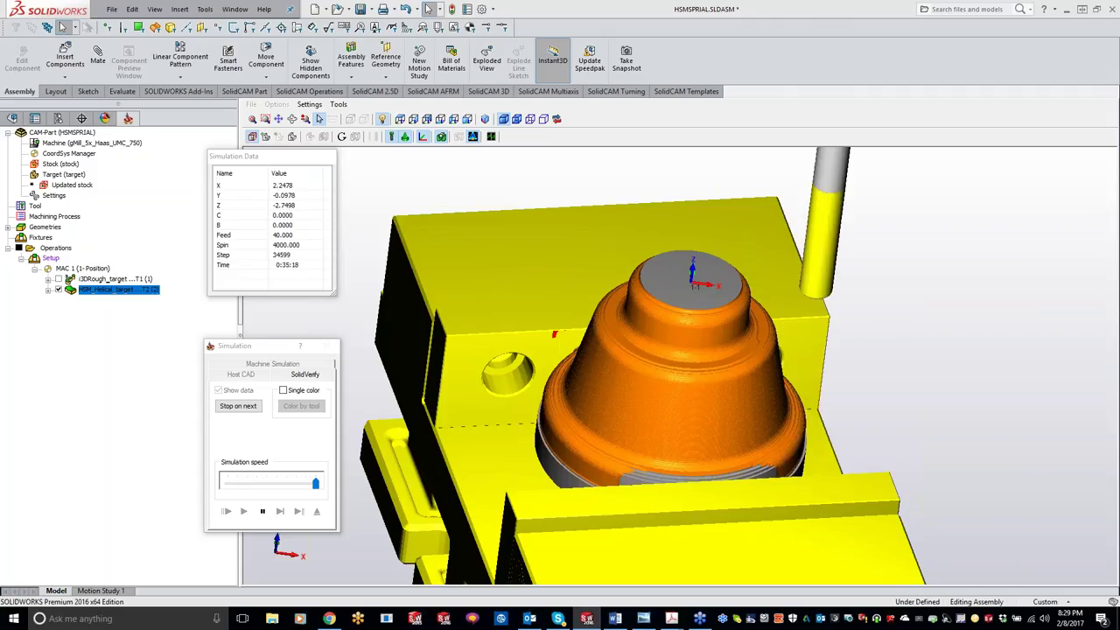
left_click(325, 346)
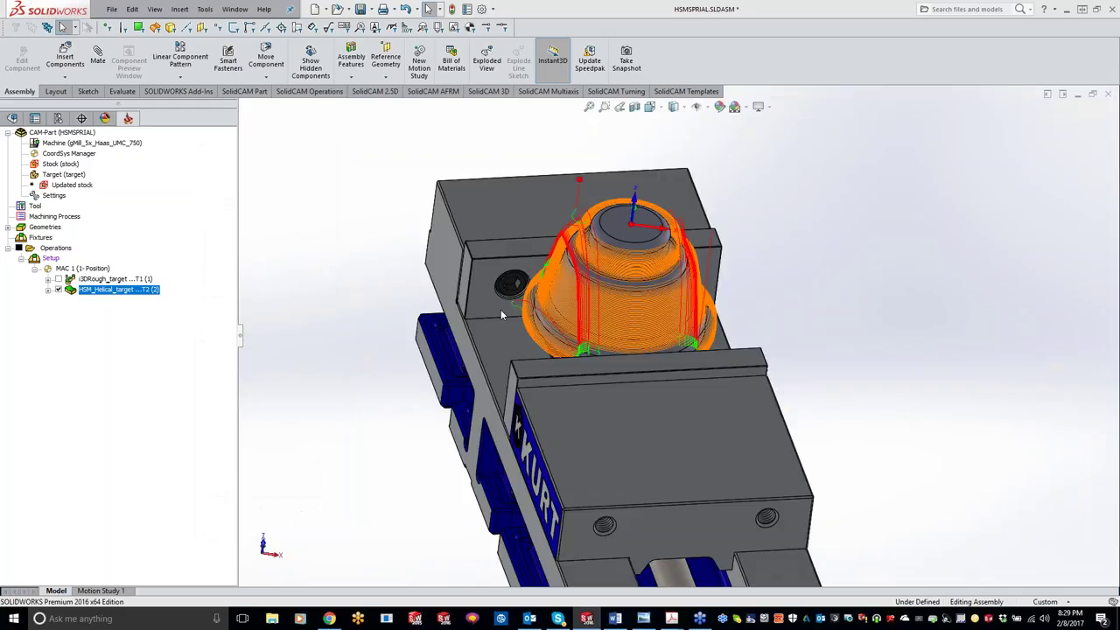
Review the gouge-check settings and examine the link moves around the vise jaws, then close the HSM Helical operation.
double_click(112, 292)
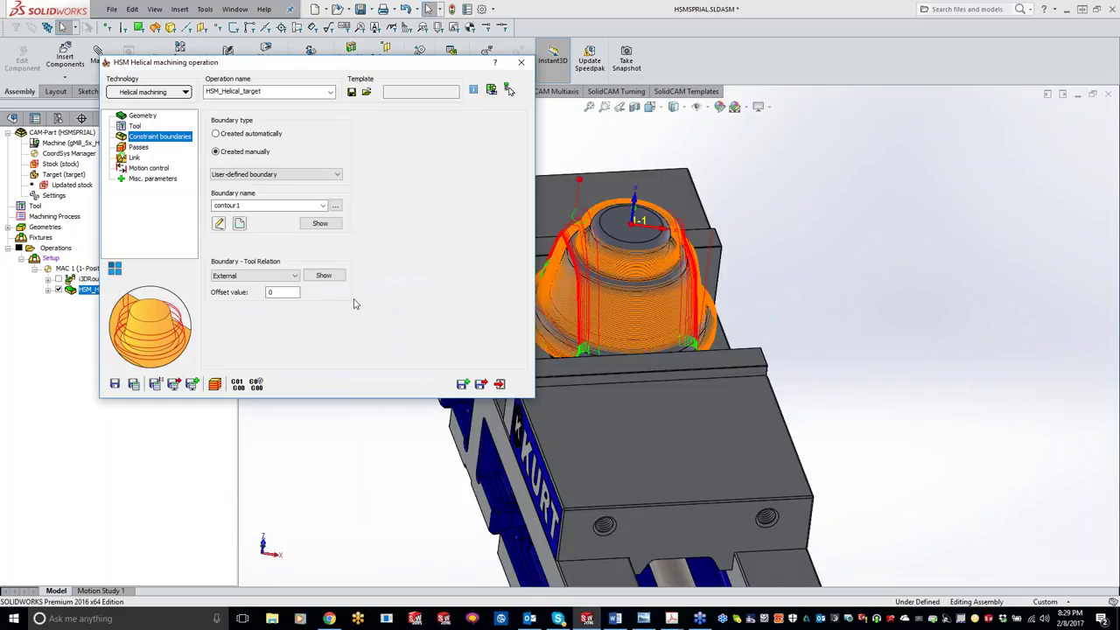
left_click(138, 147)
left_click(316, 119)
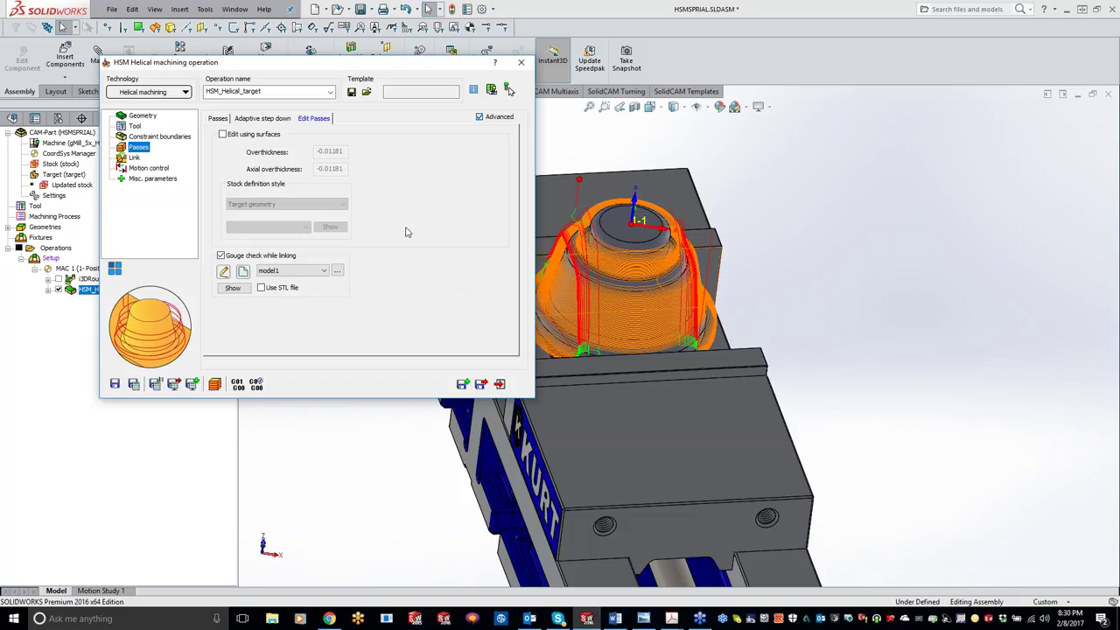
middle_click_drag(574, 280, 588, 325)
scroll(587, 322, "up", 5)
scroll(692, 368, "down", 8)
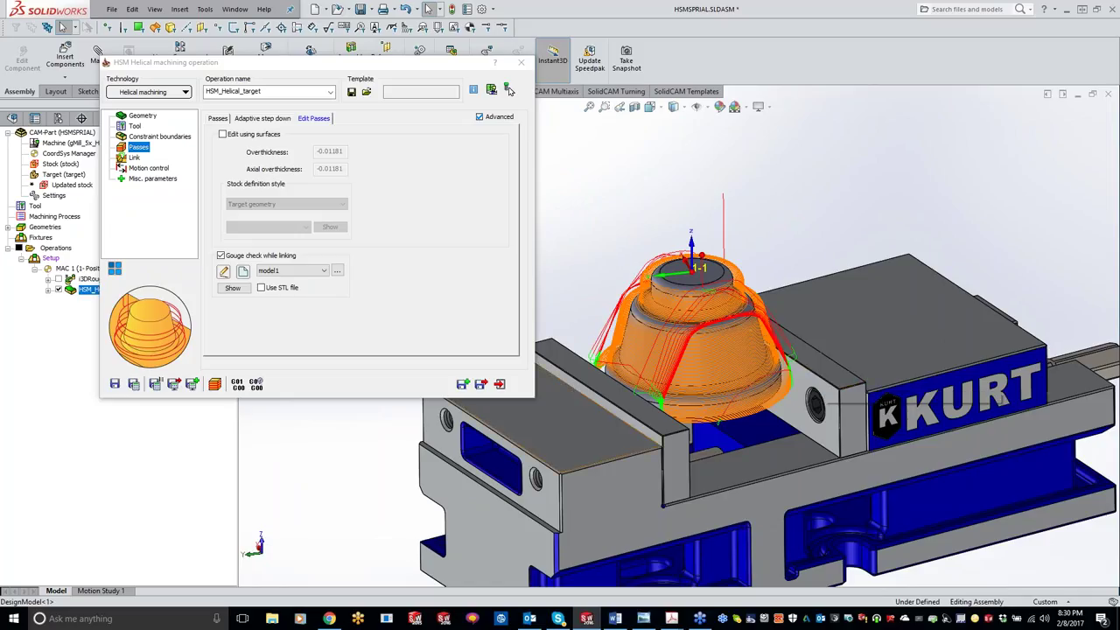
middle_click_drag(711, 355, 676, 329)
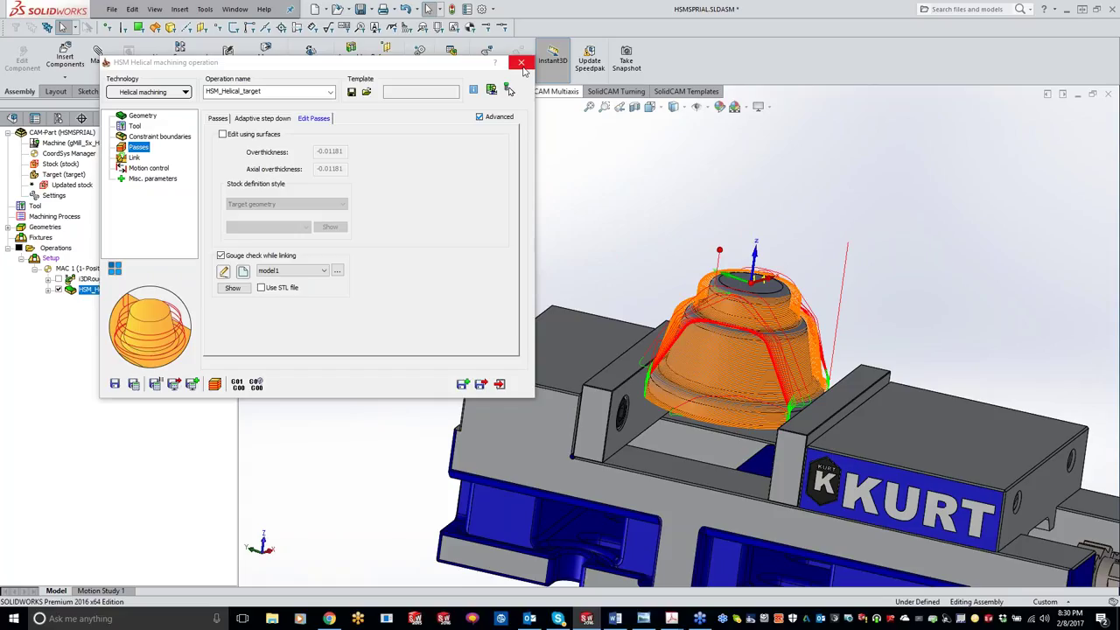
left_click(521, 63)
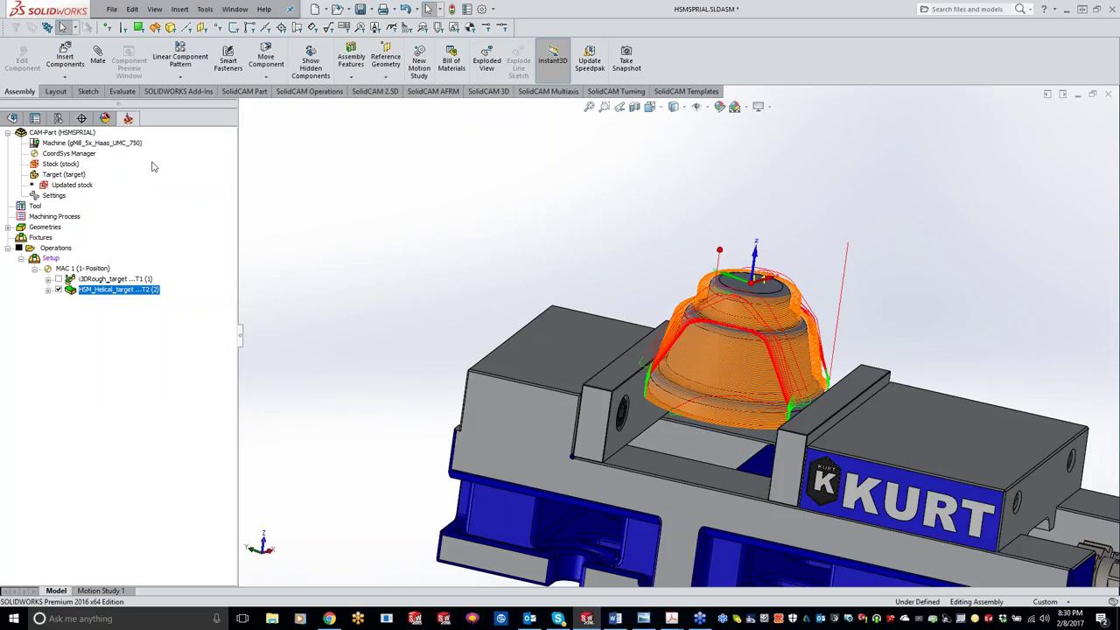
Close the current CAM-Part and open the recent CAM-Part KevCAM HSM sprial 1.PRT.
right_click(86, 133)
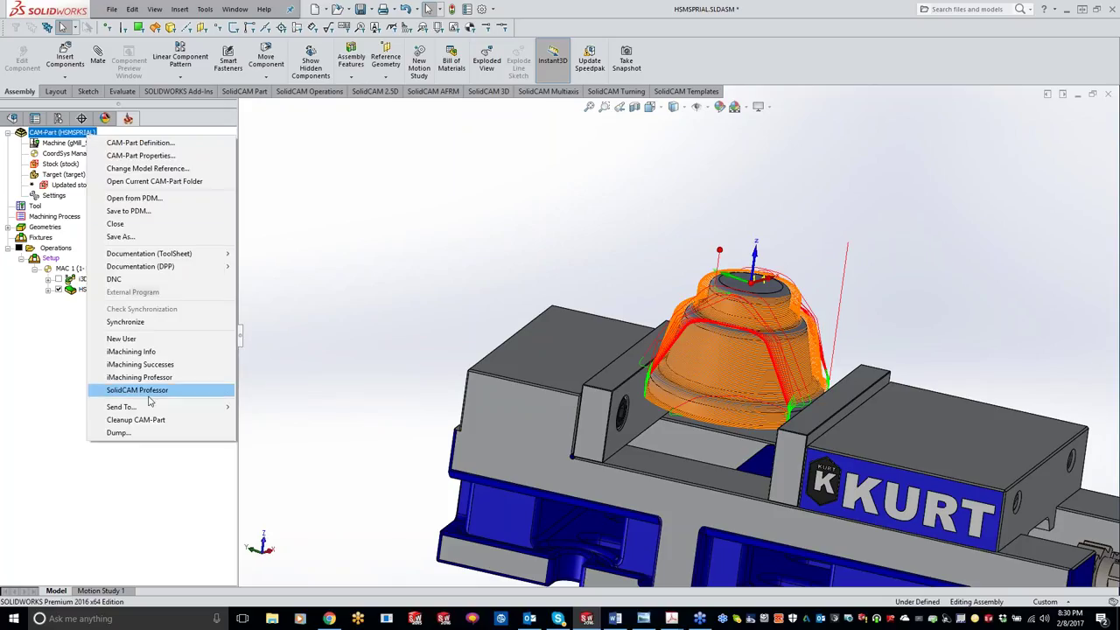
left_click(118, 224)
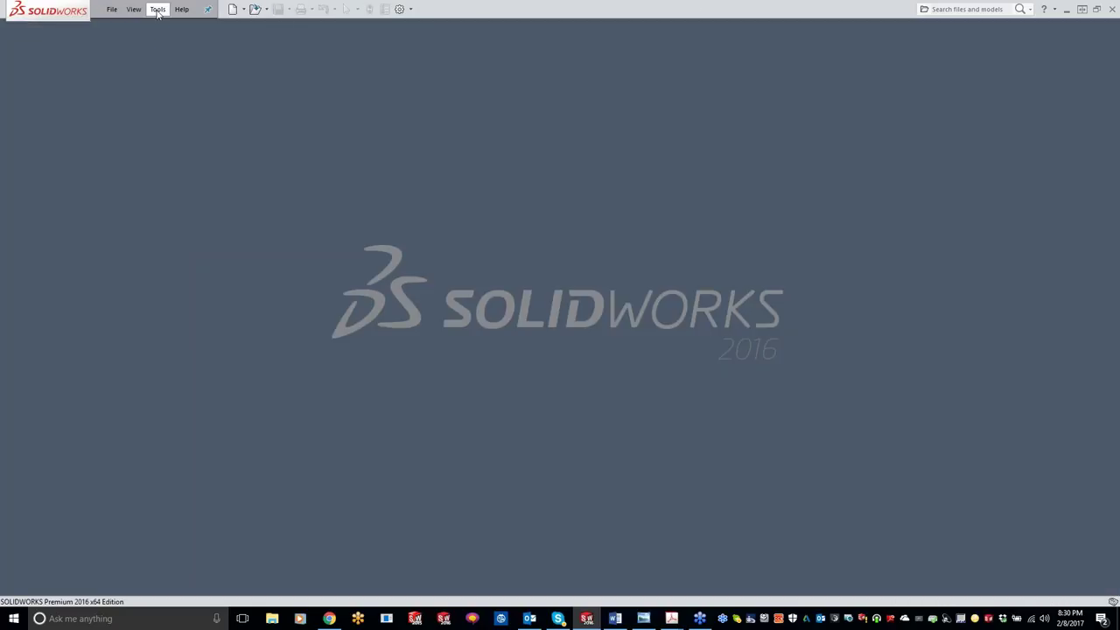
left_click(158, 12)
mouse_move(212, 57)
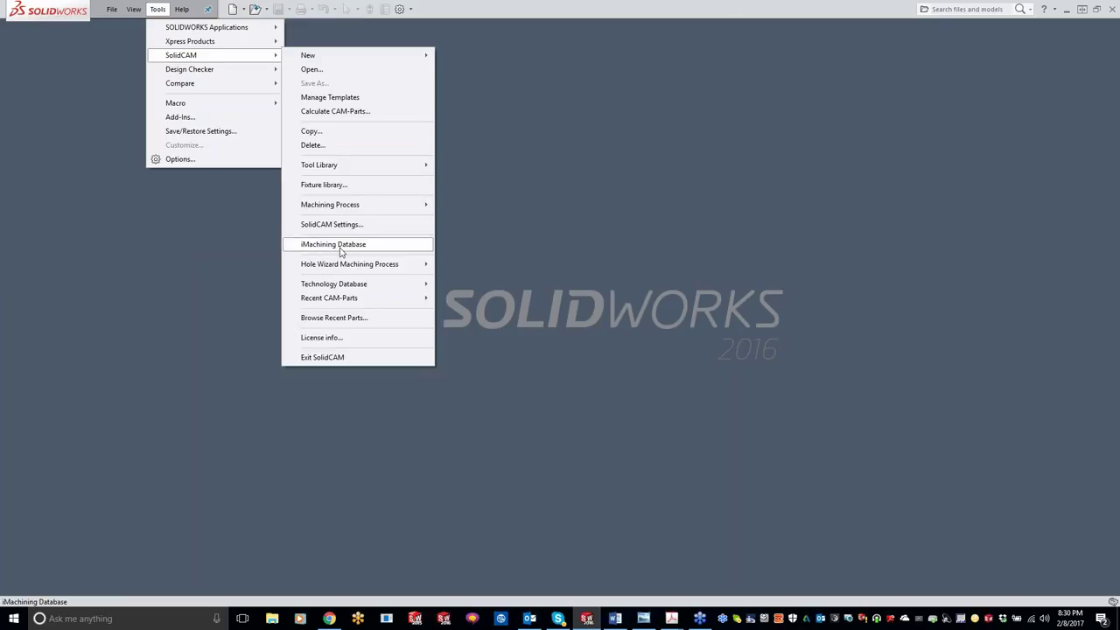
mouse_move(348, 298)
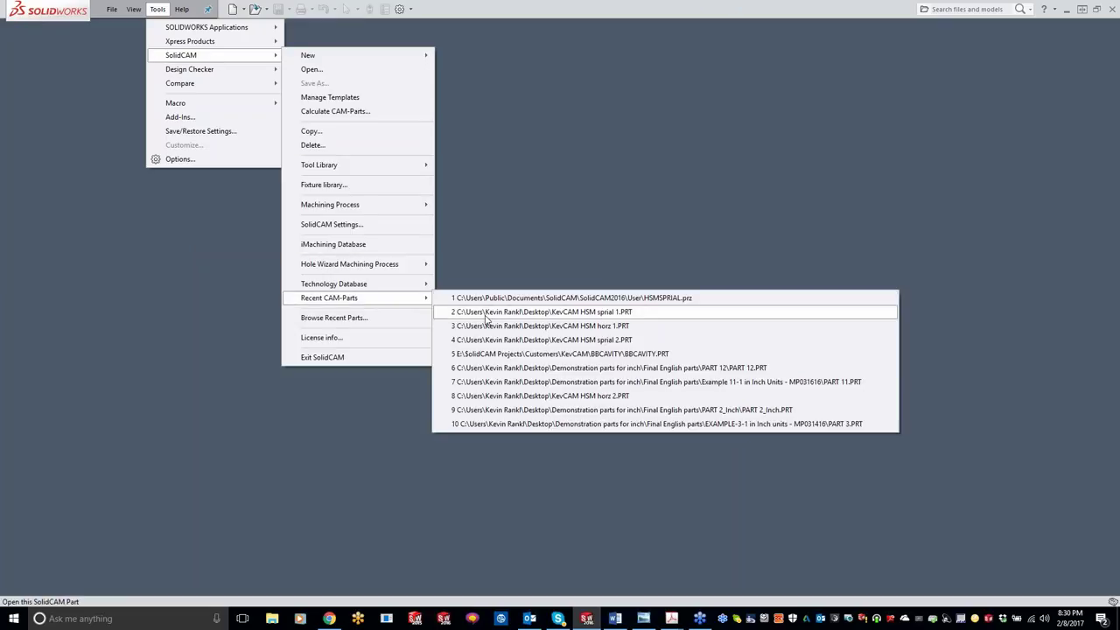
left_click(466, 306)
left_click(847, 283)
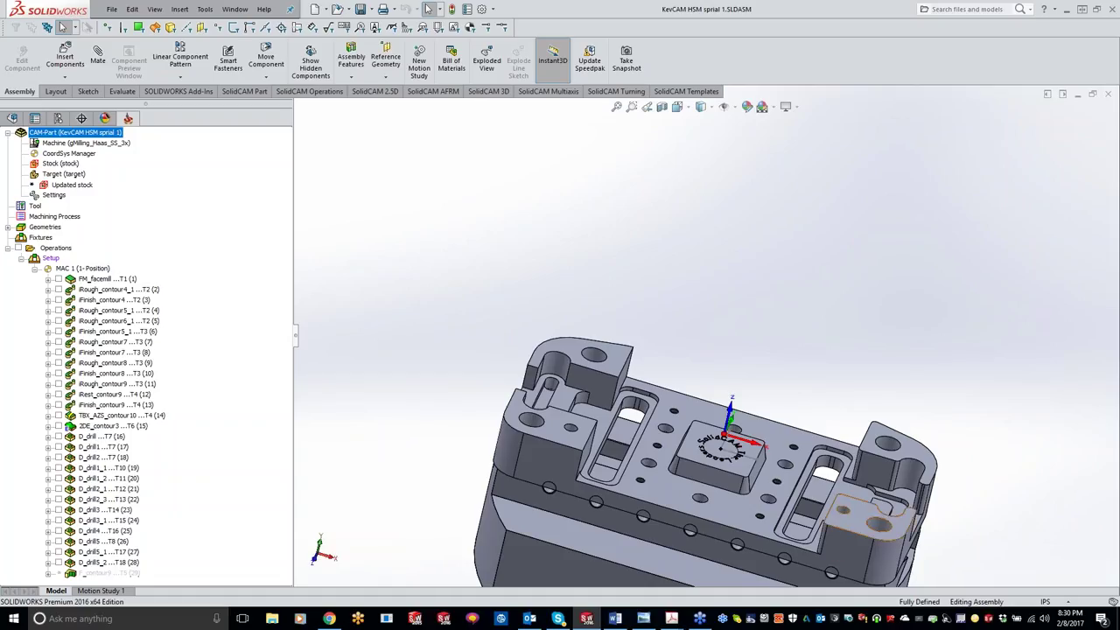
Start a new 3D HSM operation after D_drill5_2, the last active drilling operation, for the tapered boss in the part's centre.
middle_click_drag(529, 352, 628, 376)
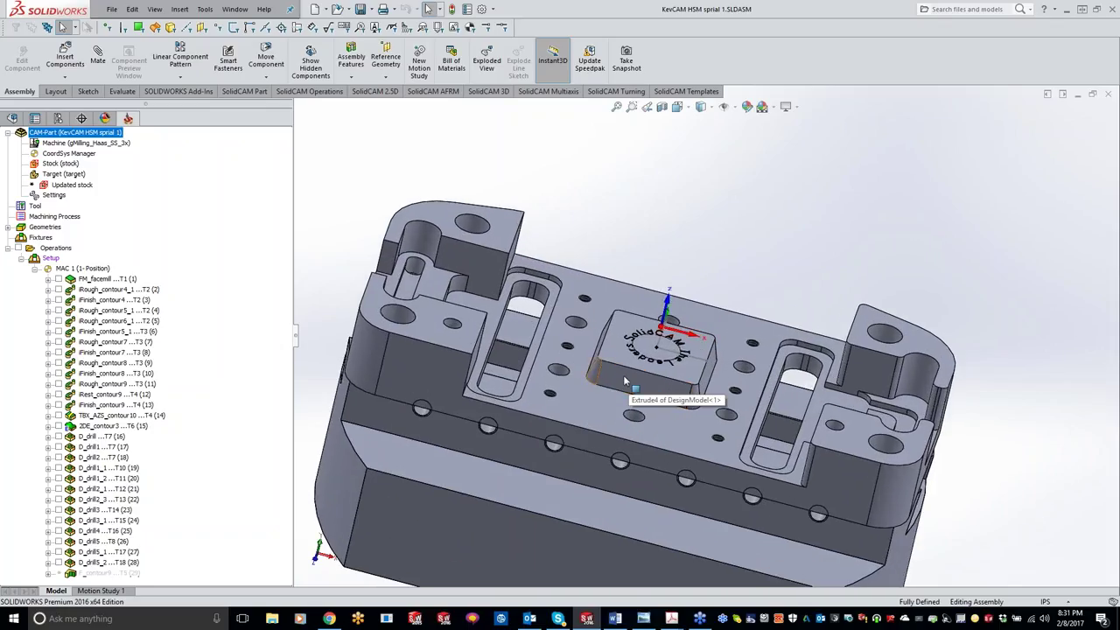
middle_click_drag(658, 394, 615, 389)
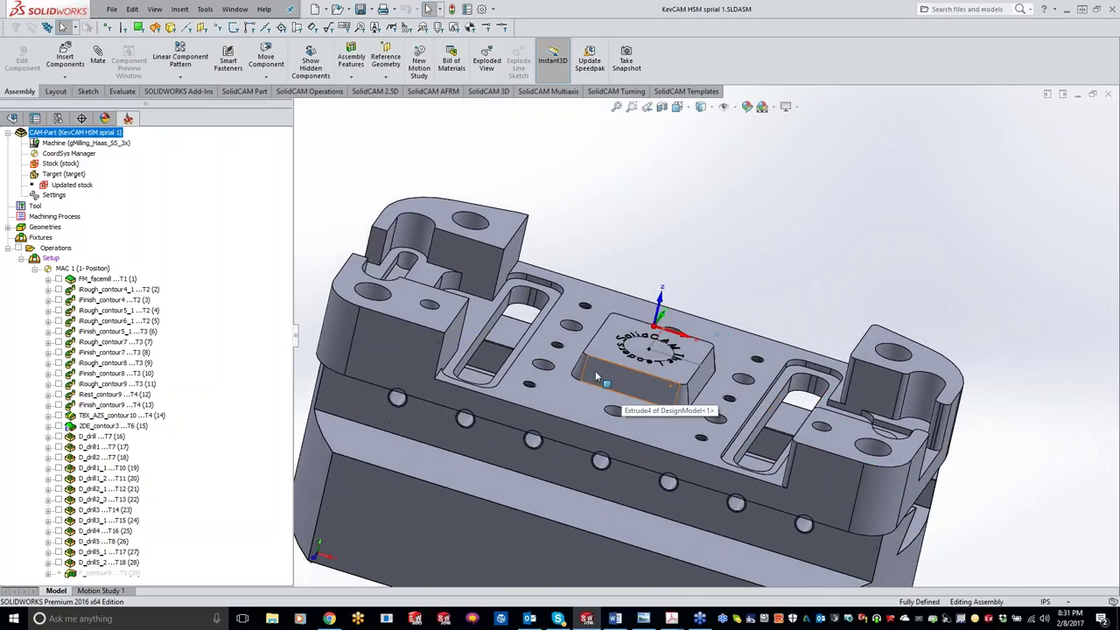
middle_click_drag(614, 385, 619, 399)
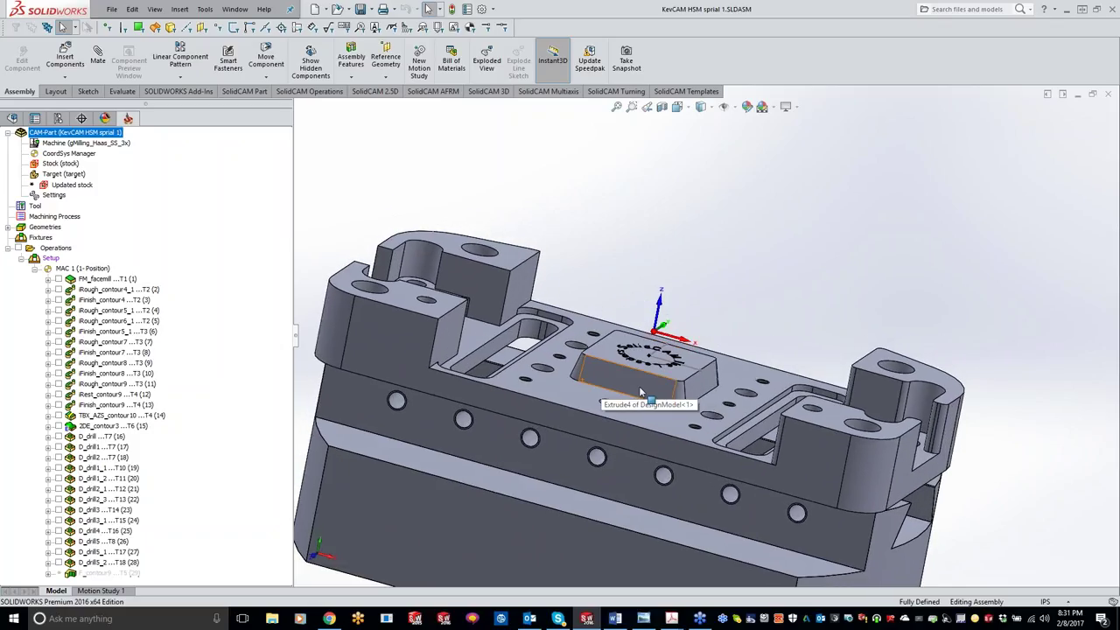
right_click(125, 561)
mouse_move(263, 58)
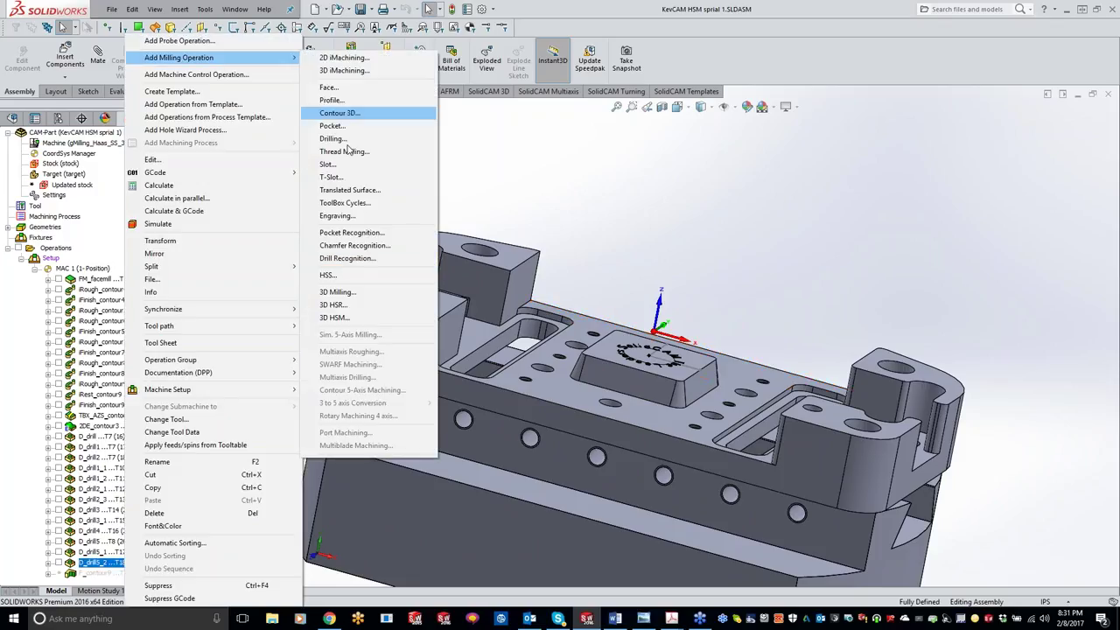
left_click(336, 318)
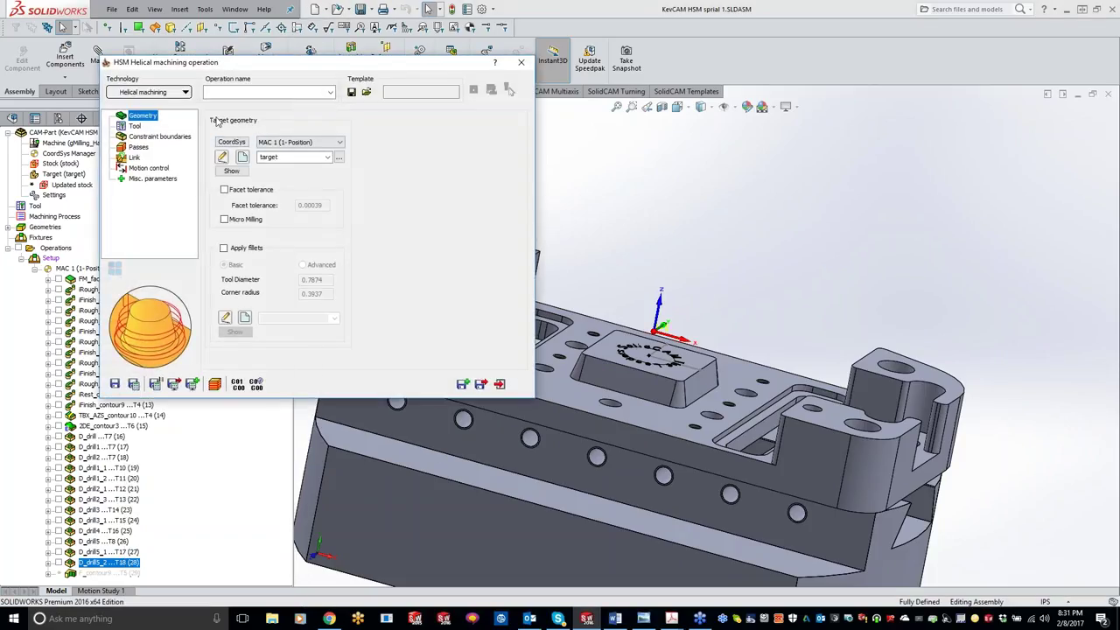
Assign tool 3, the Ø3/8" endmill, to the HSM helical machining operation.
left_click(137, 127)
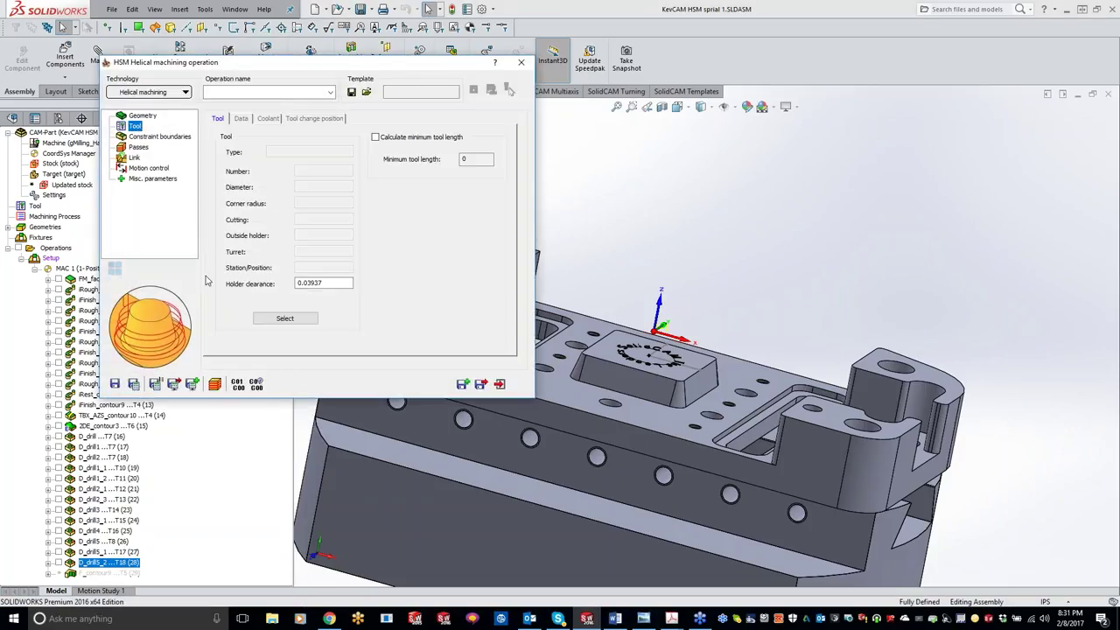
left_click(284, 317)
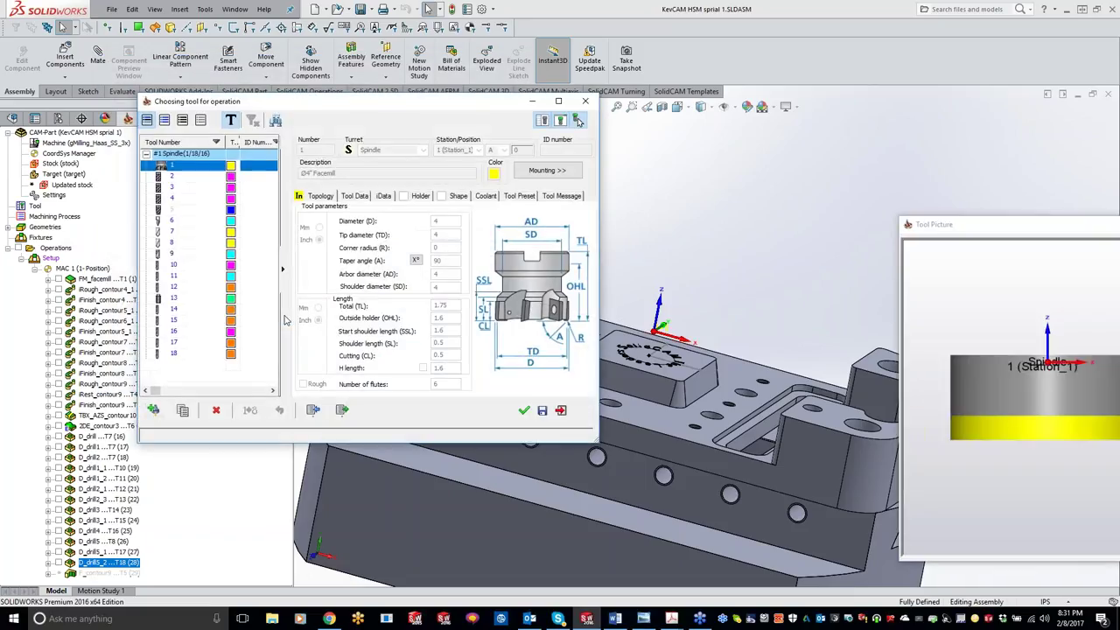
left_click(179, 189)
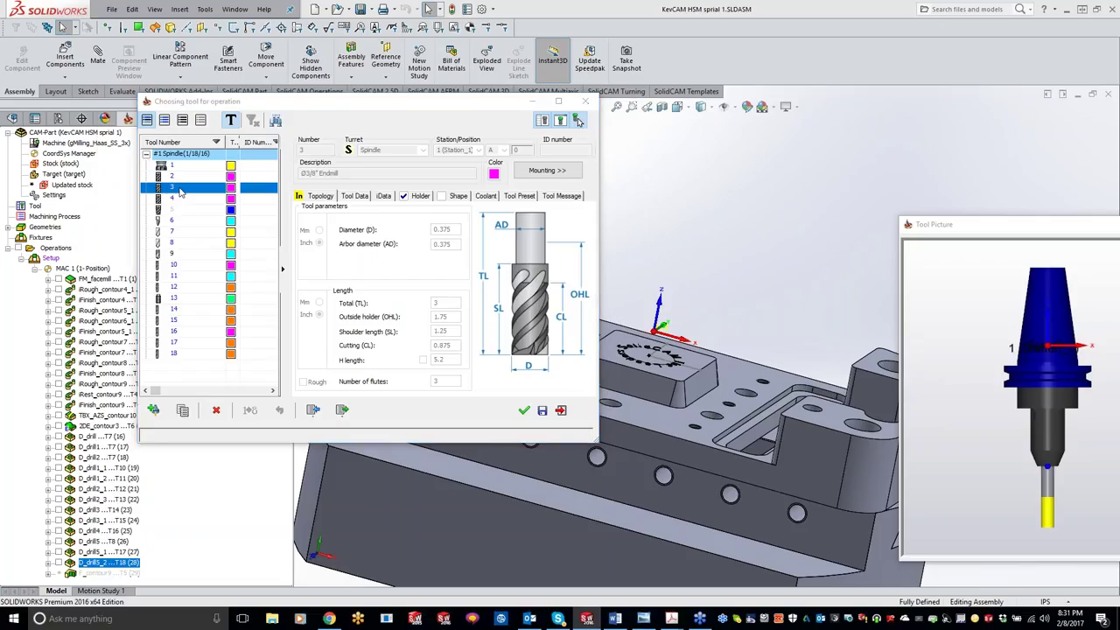
double_click(179, 190)
Define a user-defined constraint boundary with External tool relation, chaining the raised boss's base edge with constant Z propagation.
left_click(167, 136)
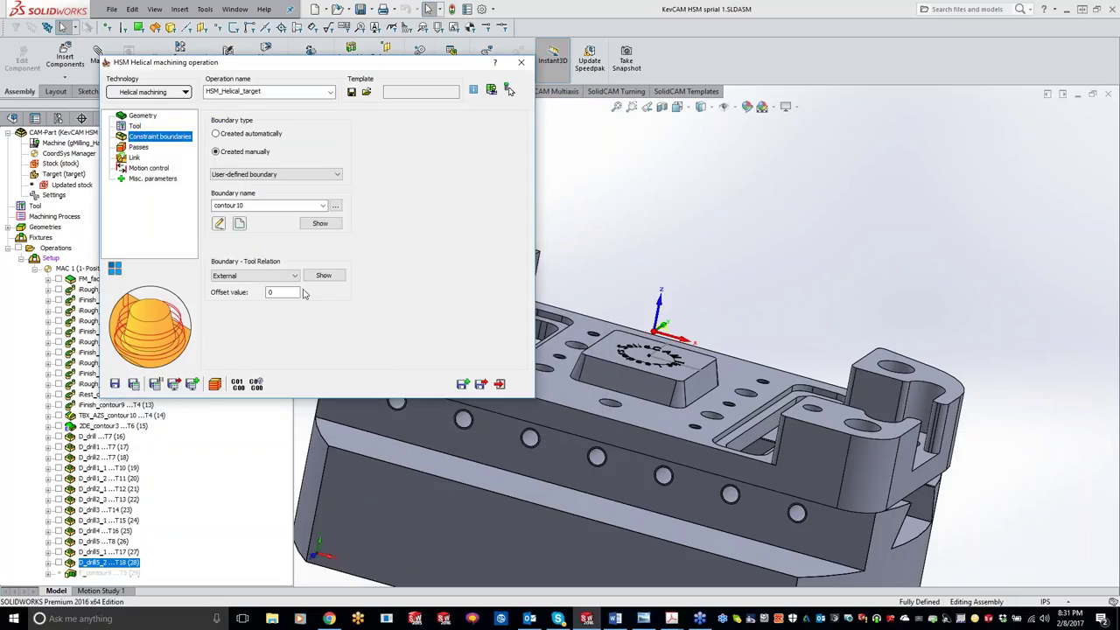
left_click(239, 223)
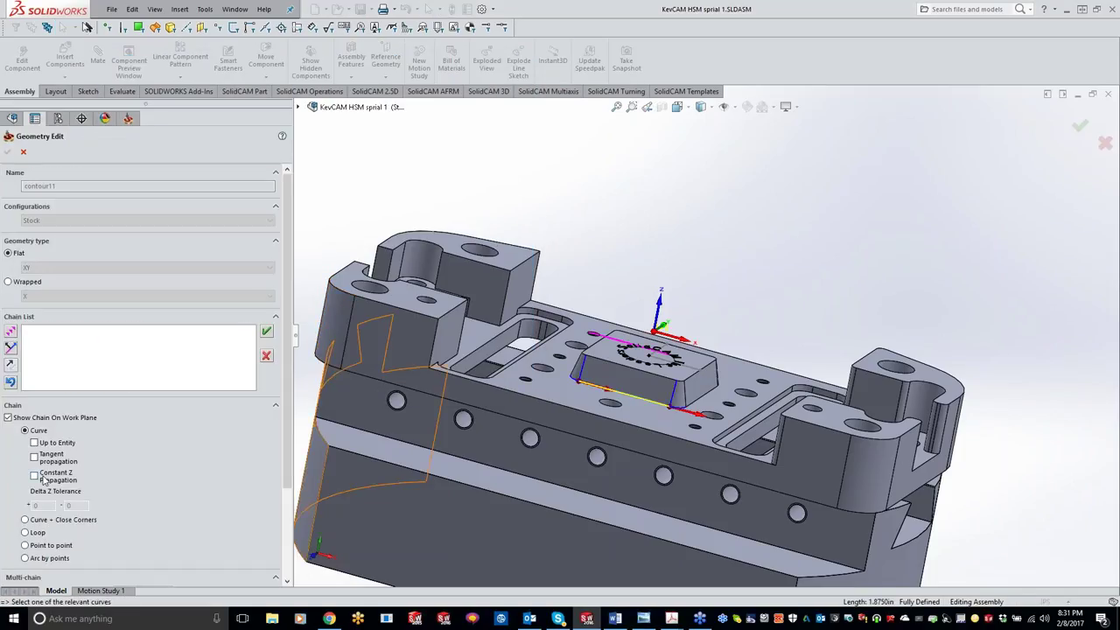
left_click(34, 475)
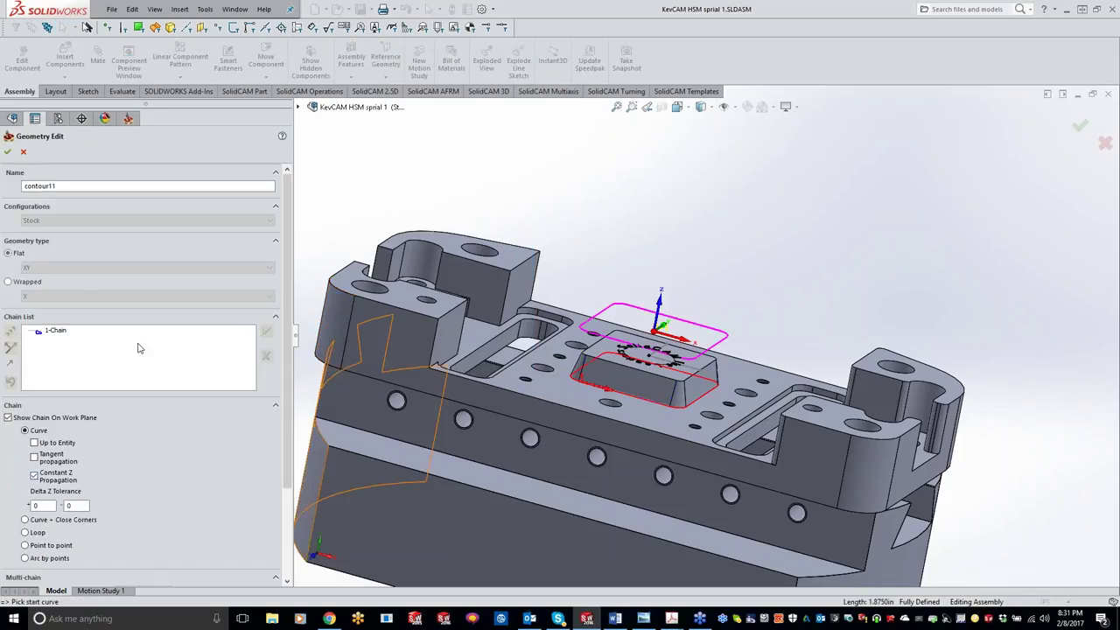
left_click(10, 153)
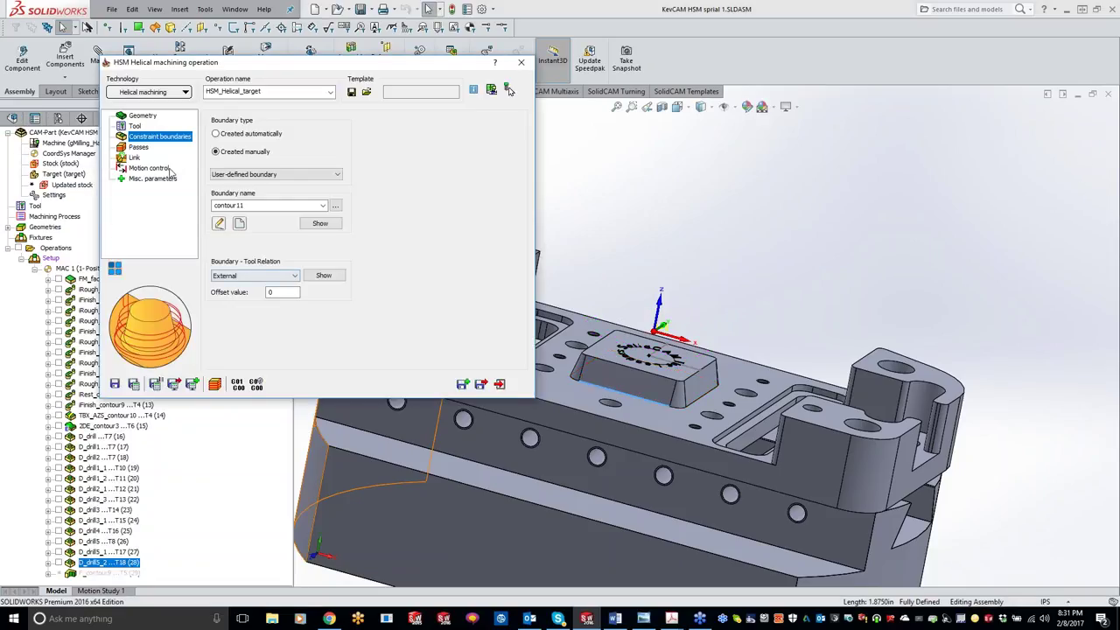
Set the helical passes' step down to 0.005, then save and calculate the operation.
left_click(139, 147)
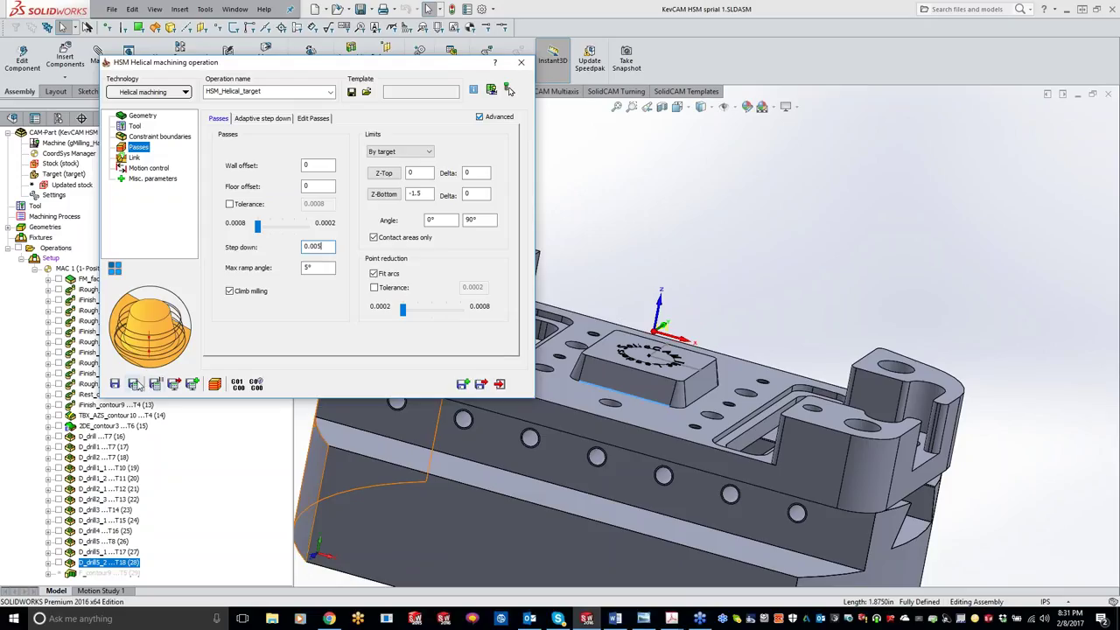
left_click(134, 384)
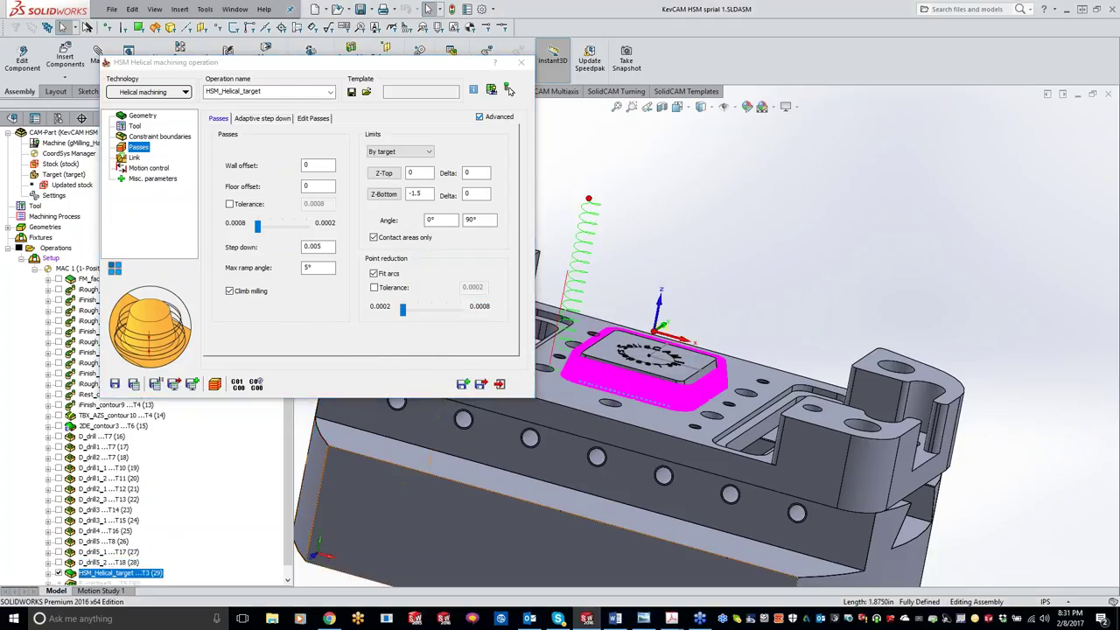
Set the ramp height offset of the horizontal leads to 0.5 and recalculate the helical toolpath.
left_click(132, 158)
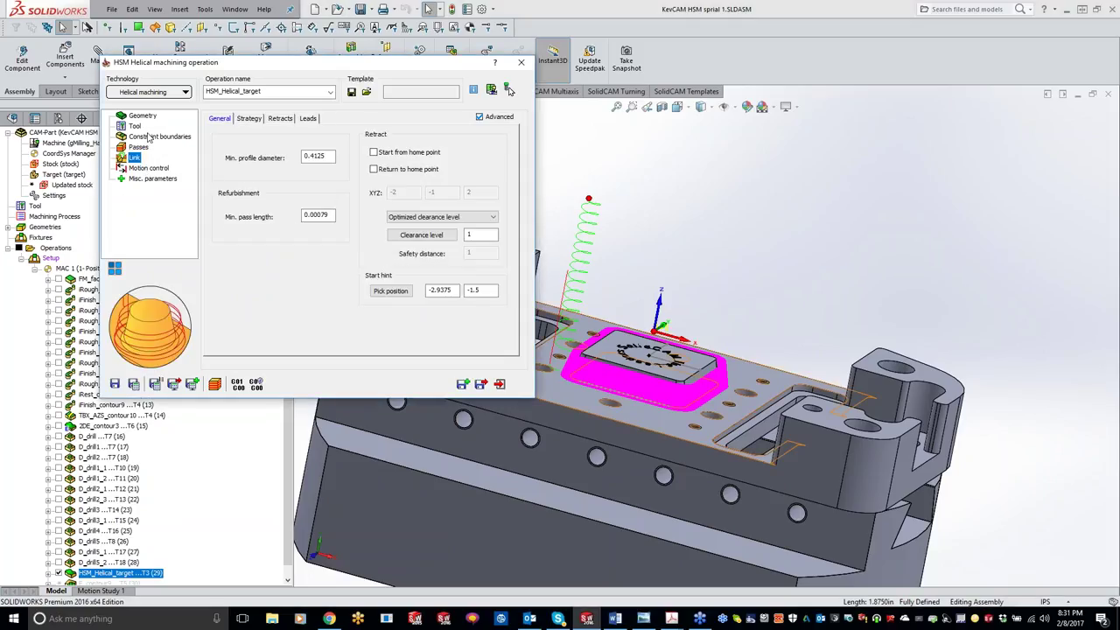
left_click(308, 119)
left_click(451, 249)
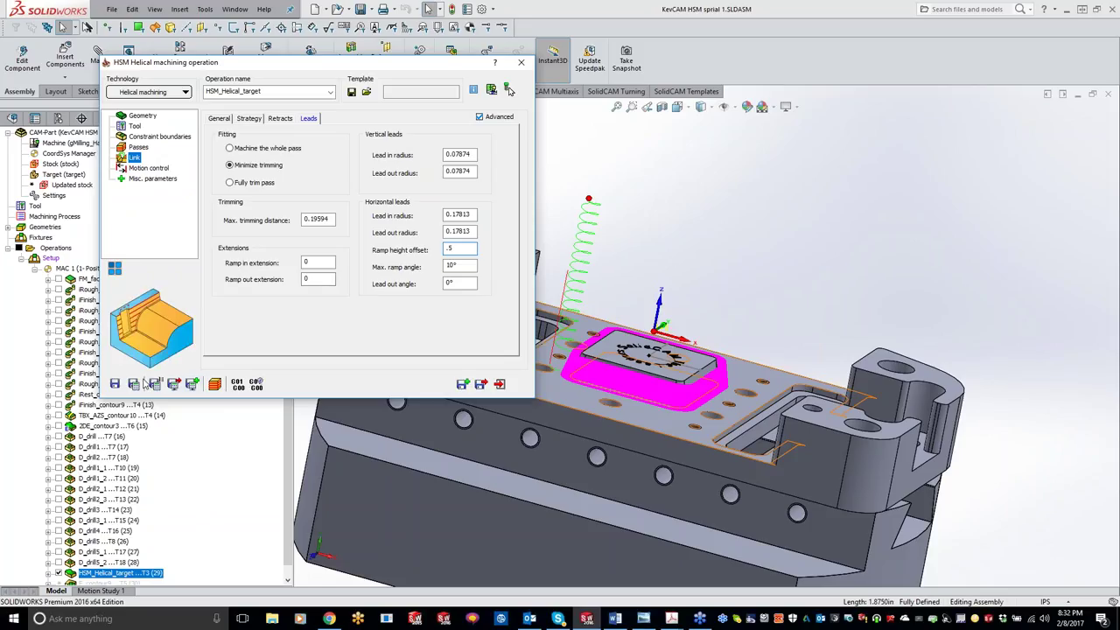
left_click(136, 386)
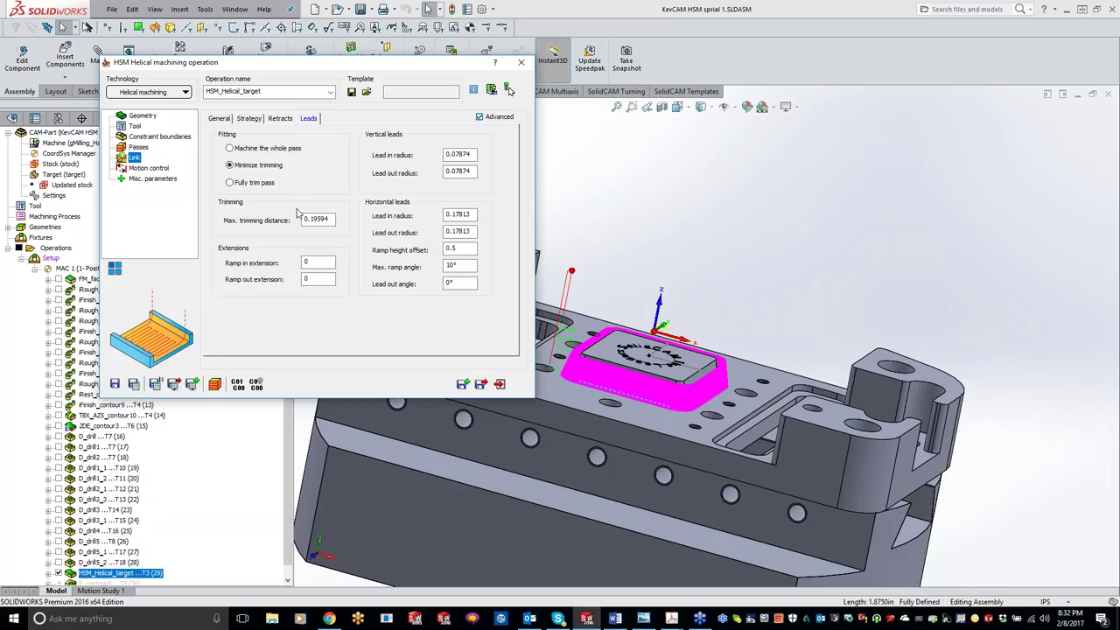
Review the passes parameters and run the SolidVerify simulation of the helical operation on the boss.
left_click(140, 147)
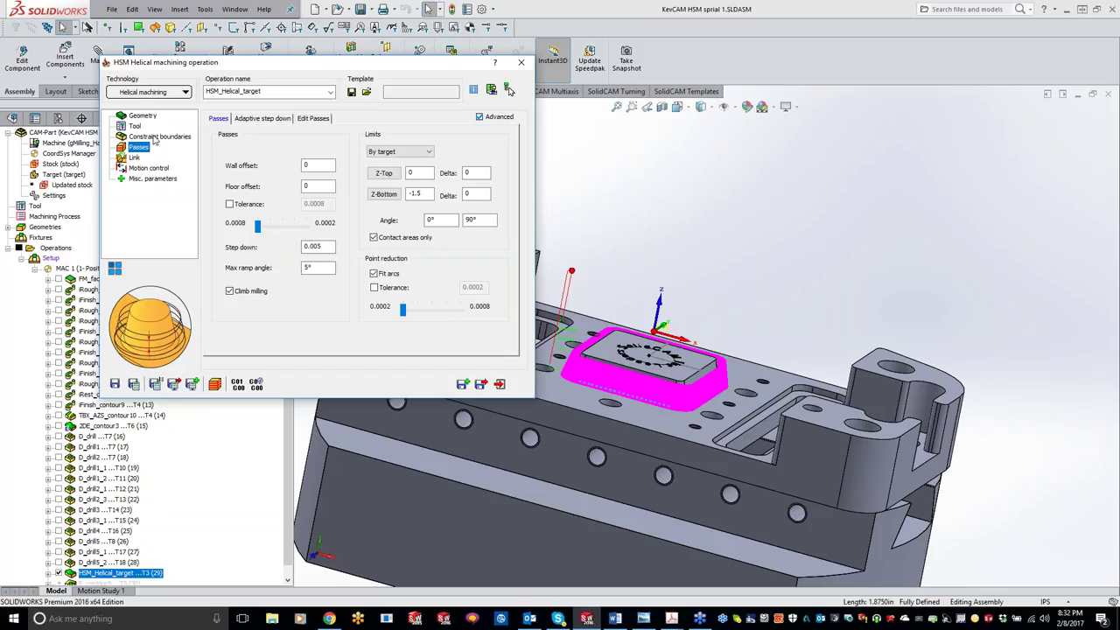
left_click(216, 385)
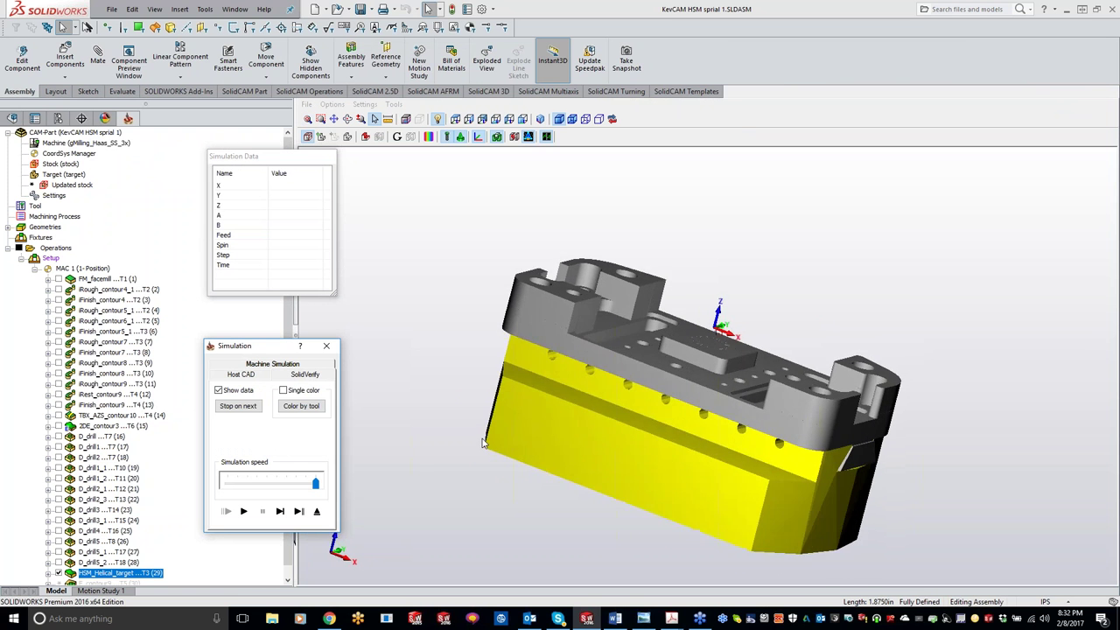
left_click(244, 511)
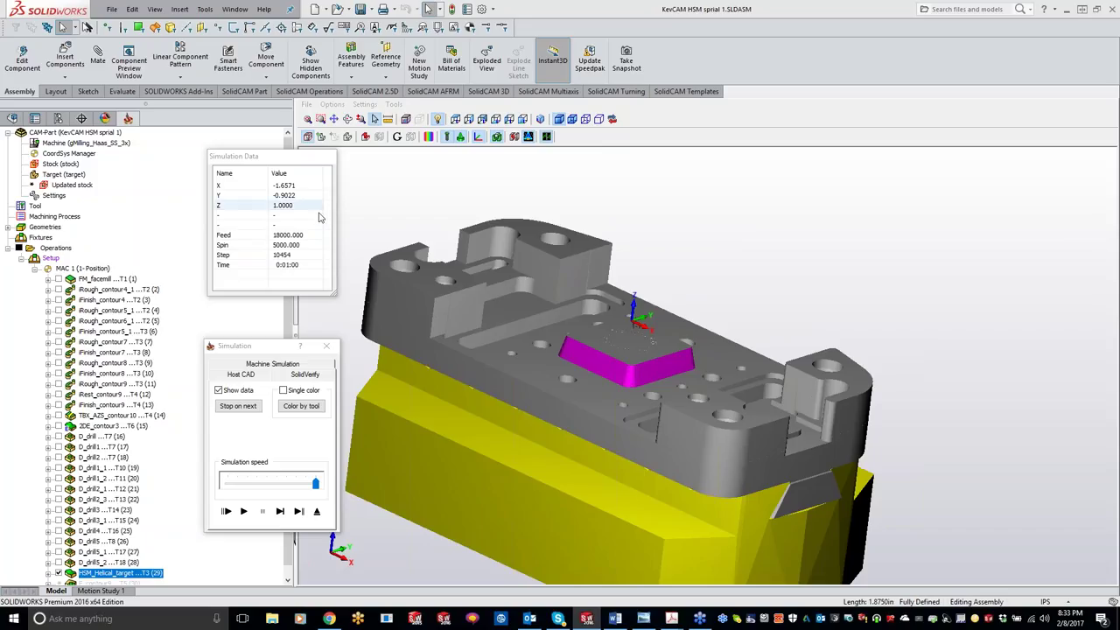
Run the helical operation in Machine Simulation at increased speed through to the end, then exit the simulation.
left_click(272, 363)
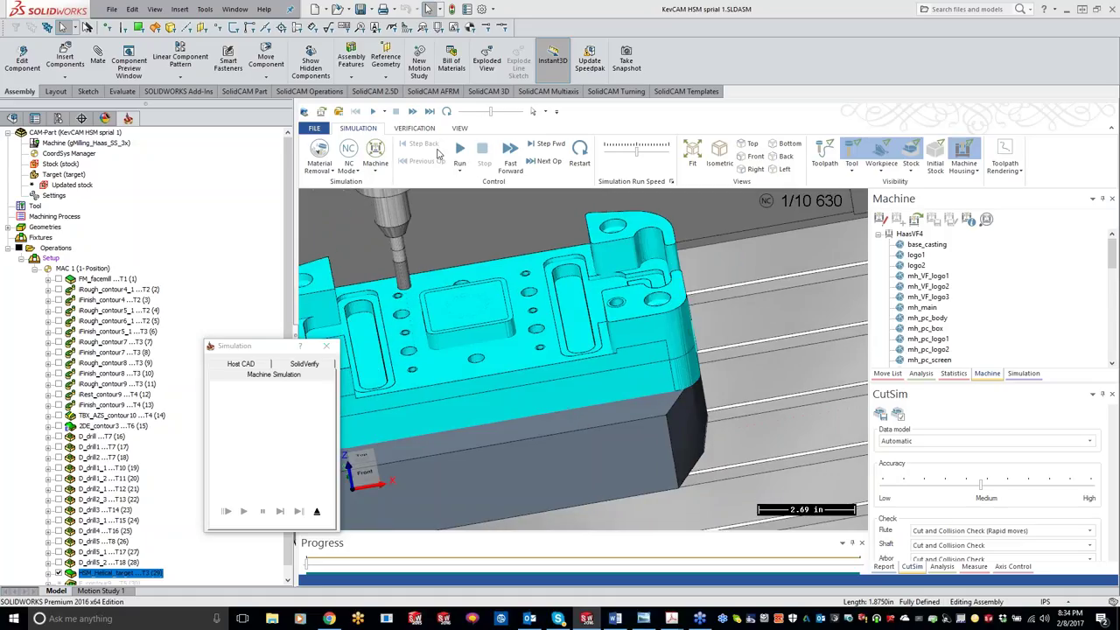
left_click(459, 150)
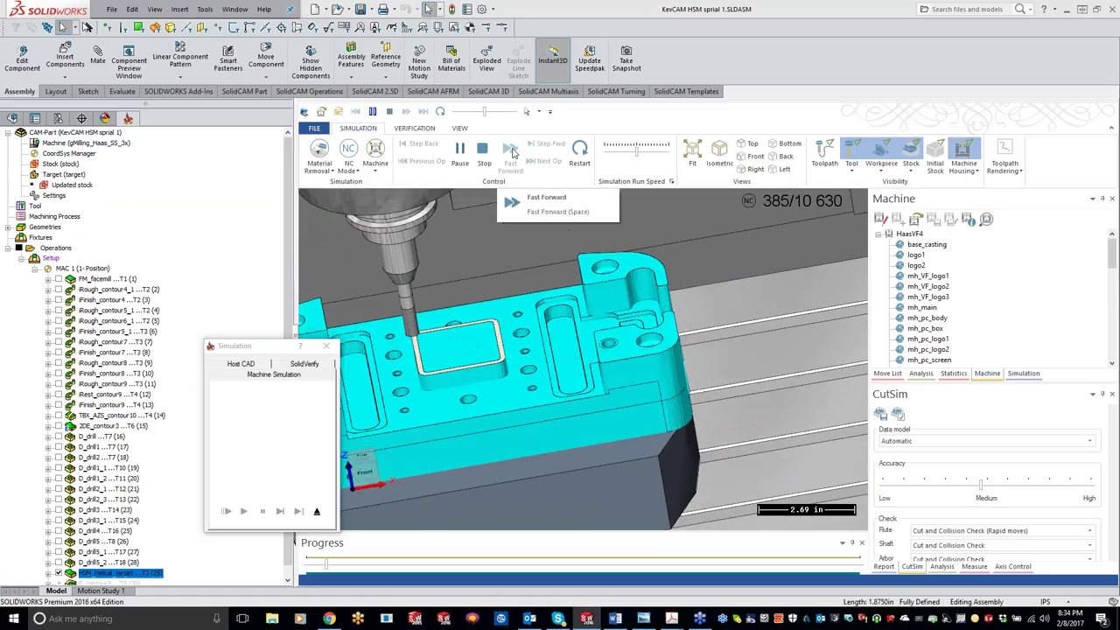
left_click_drag(483, 111, 518, 114)
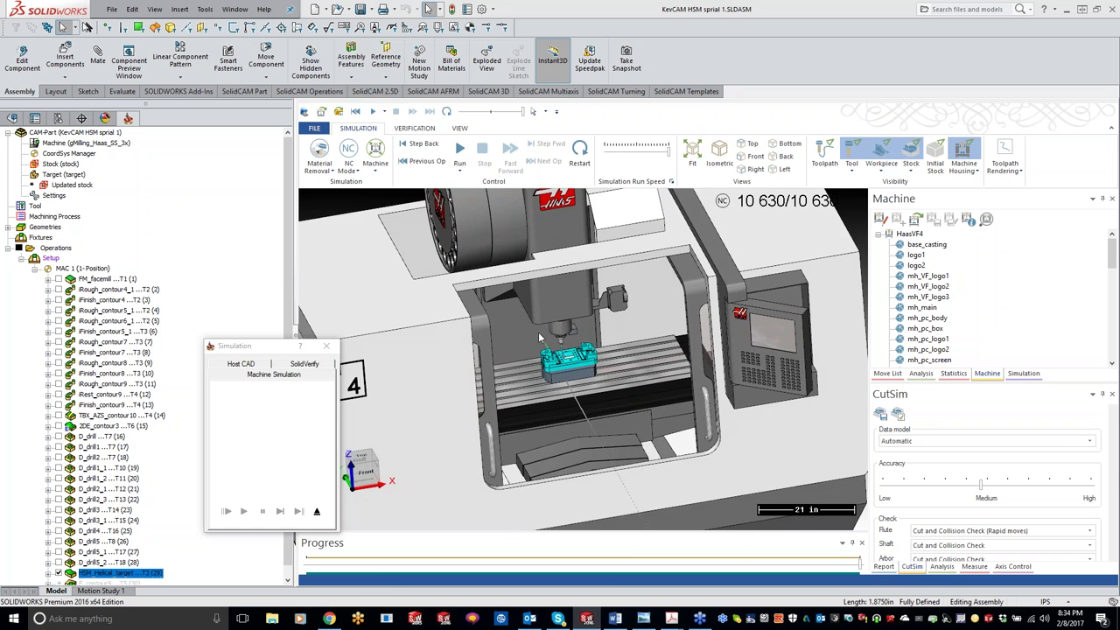
left_click(327, 346)
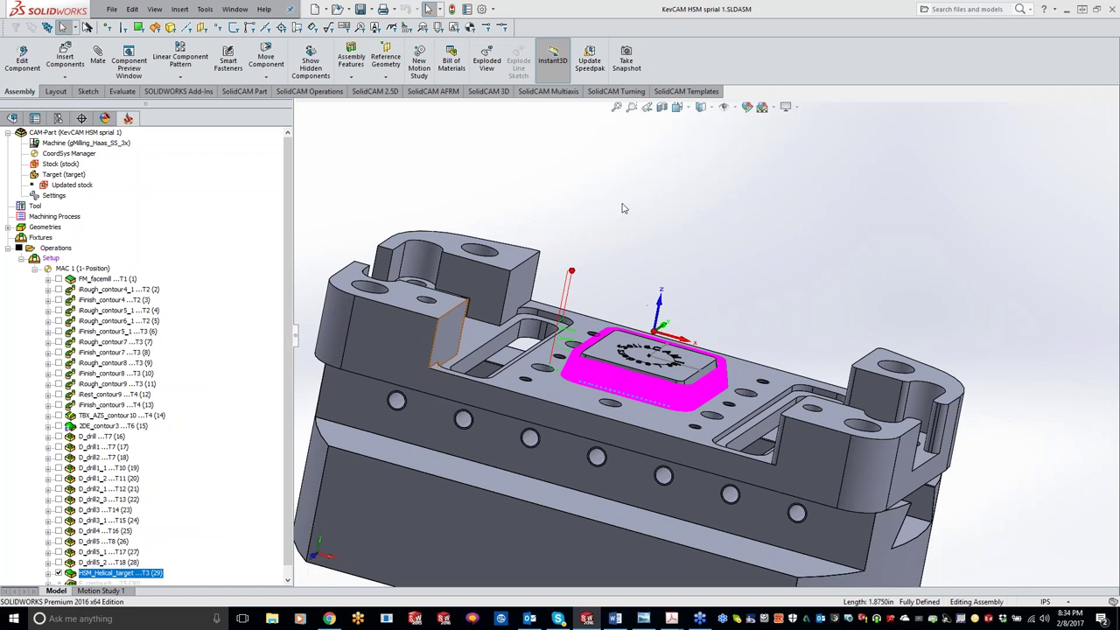
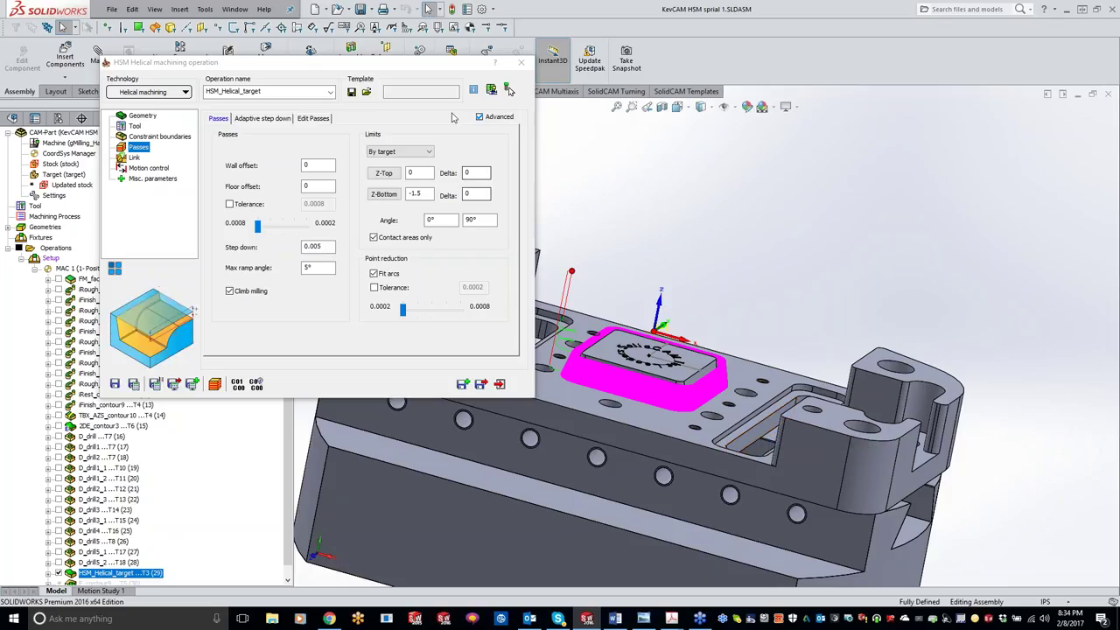
Close the helical operation's settings and close the KevCAM HSM sprial 1 CAM-Part.
left_click(521, 62)
right_click(105, 133)
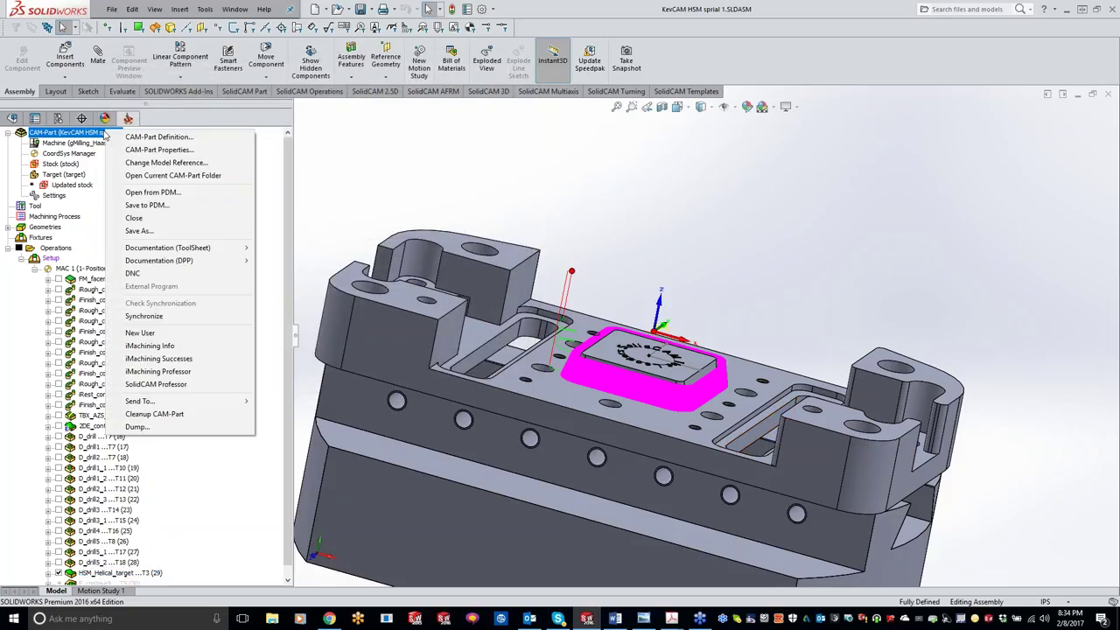
left_click(165, 220)
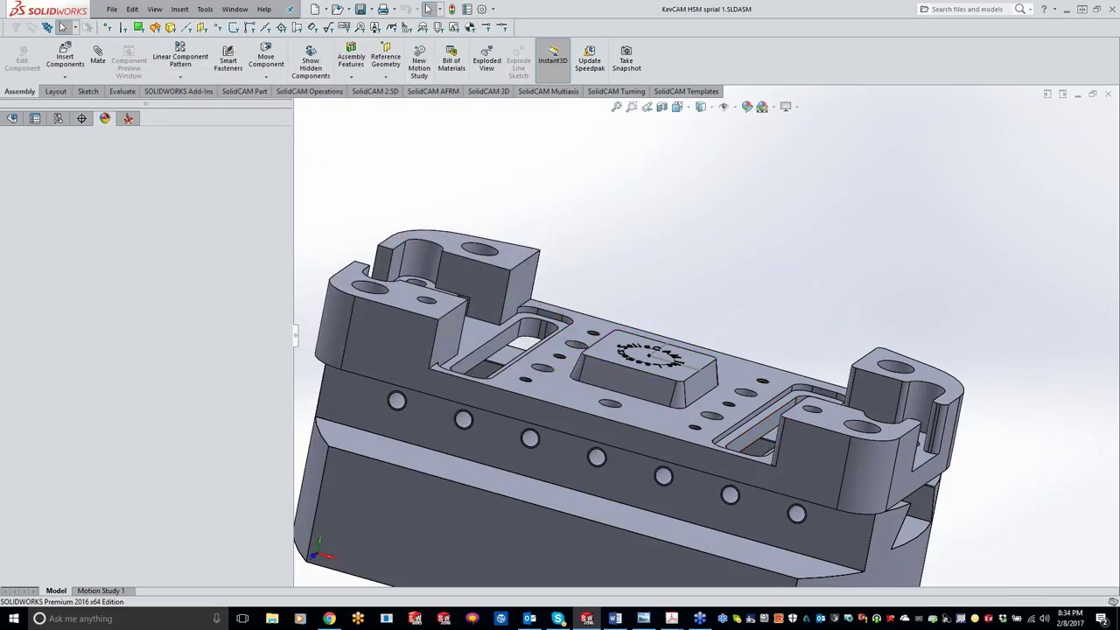
Open the recent CAM-Part KevCAM HSM sprial 2, declining to locate the missing original model manually.
left_click(157, 9)
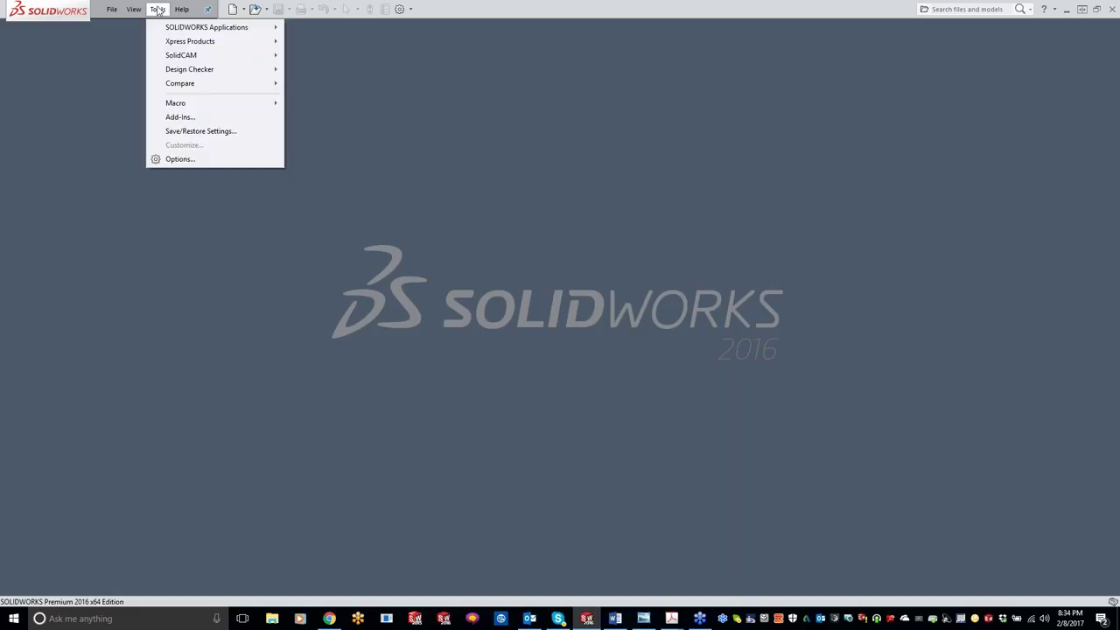
mouse_move(183, 55)
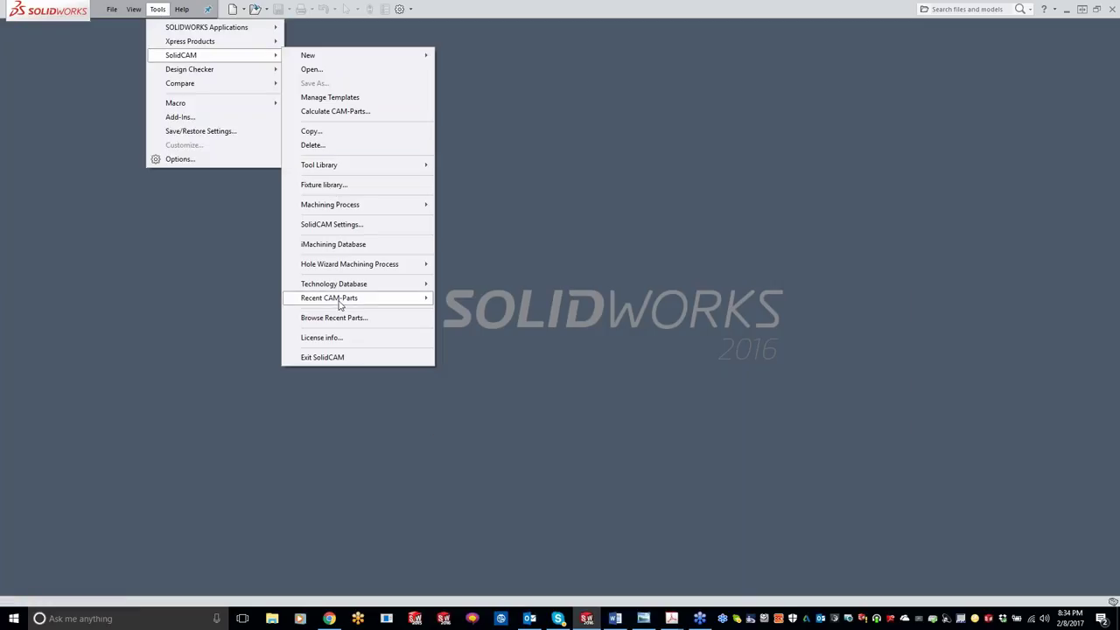
mouse_move(340, 302)
left_click(455, 318)
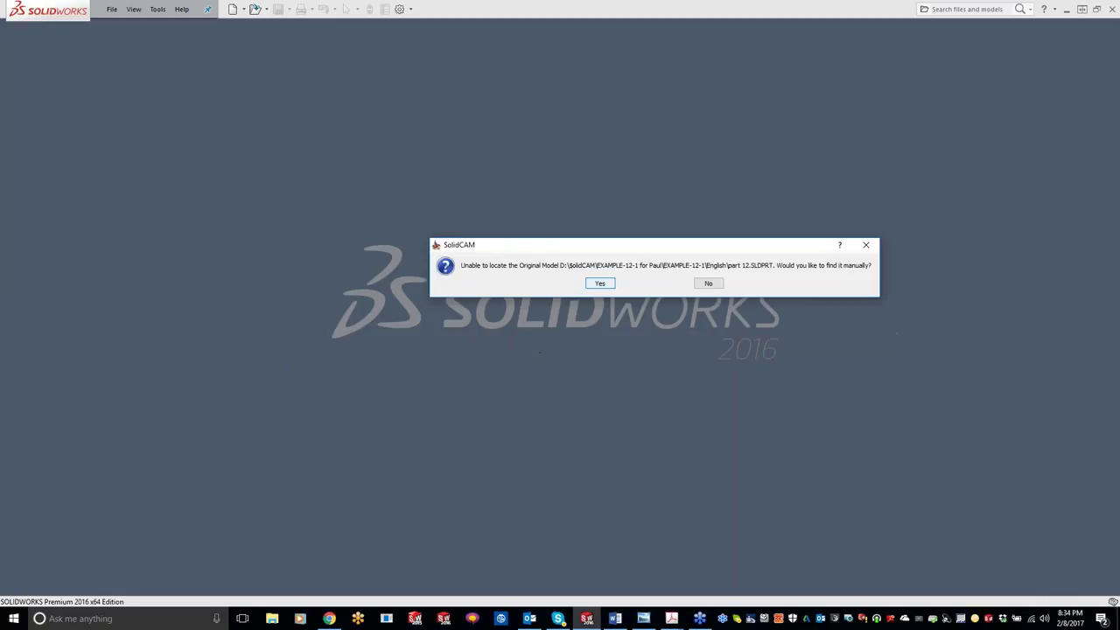
left_click(710, 285)
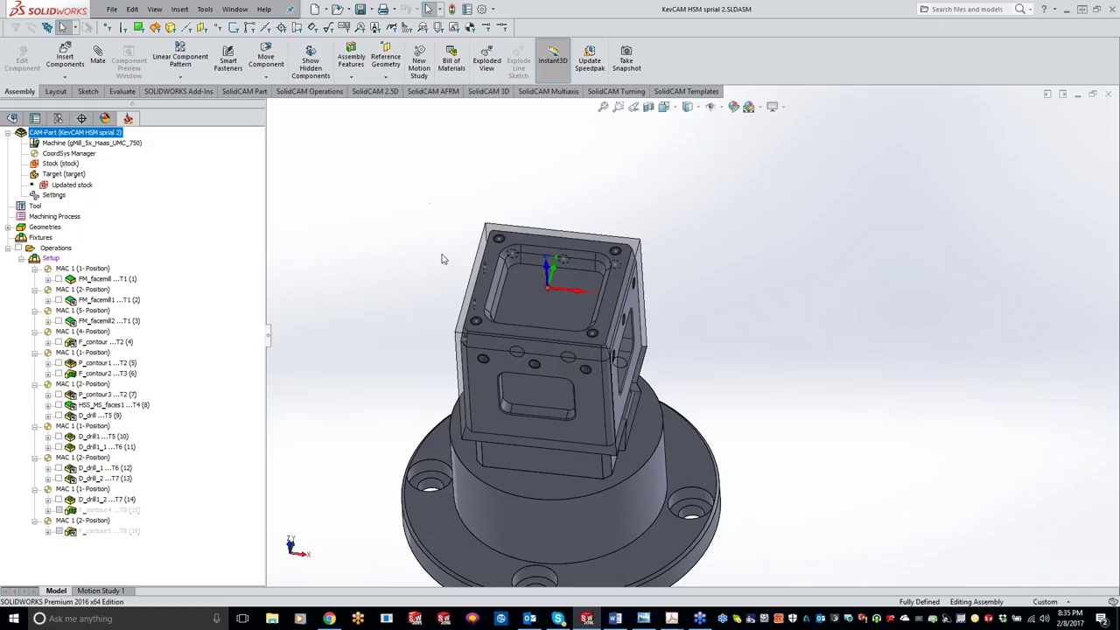
Add a 3D HSM helical machining operation after the D_drill1_2 drilling operation.
left_click(578, 256)
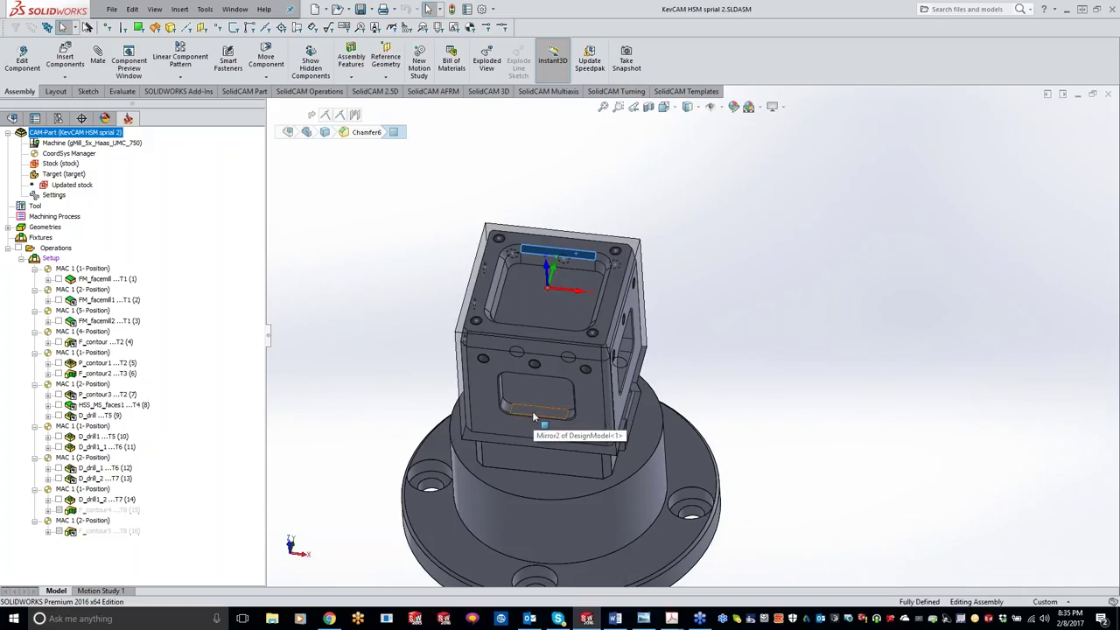
right_click(98, 501)
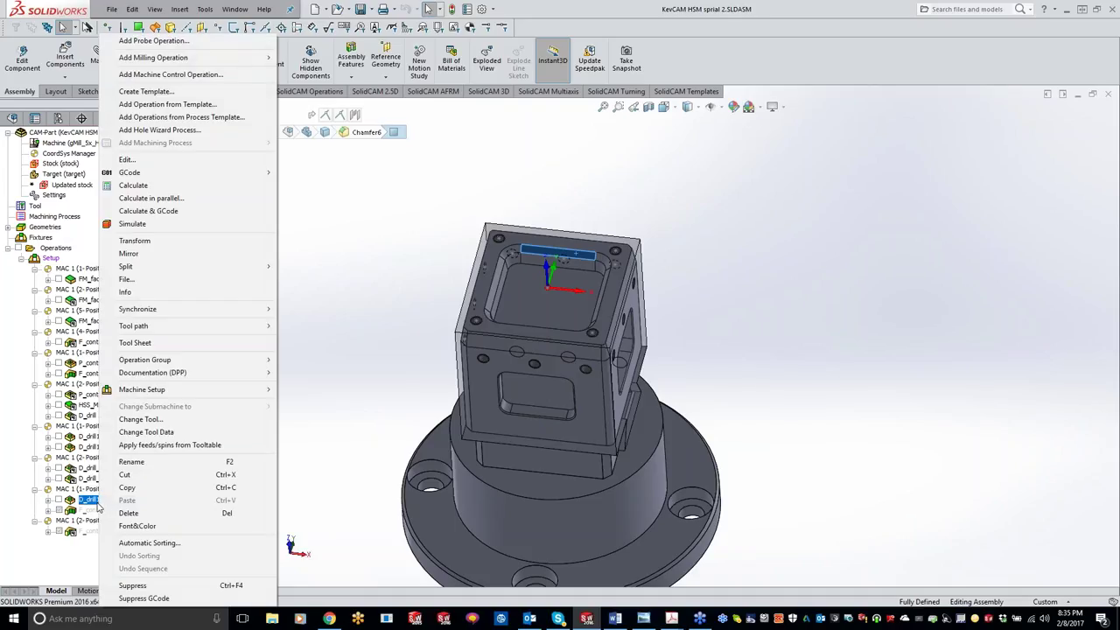
mouse_move(222, 61)
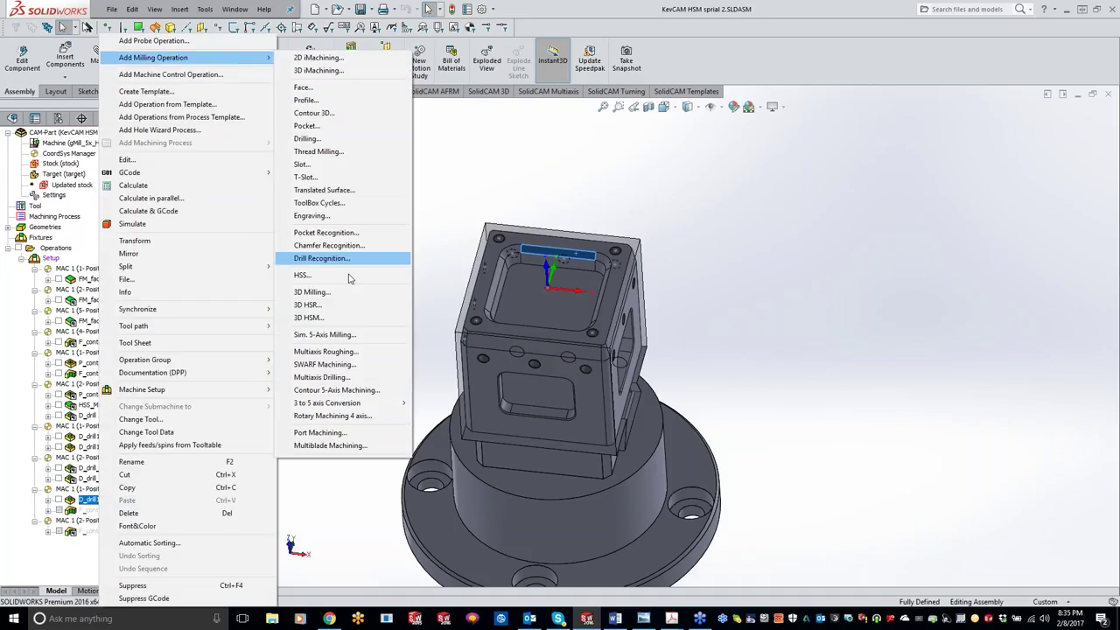
left_click(341, 316)
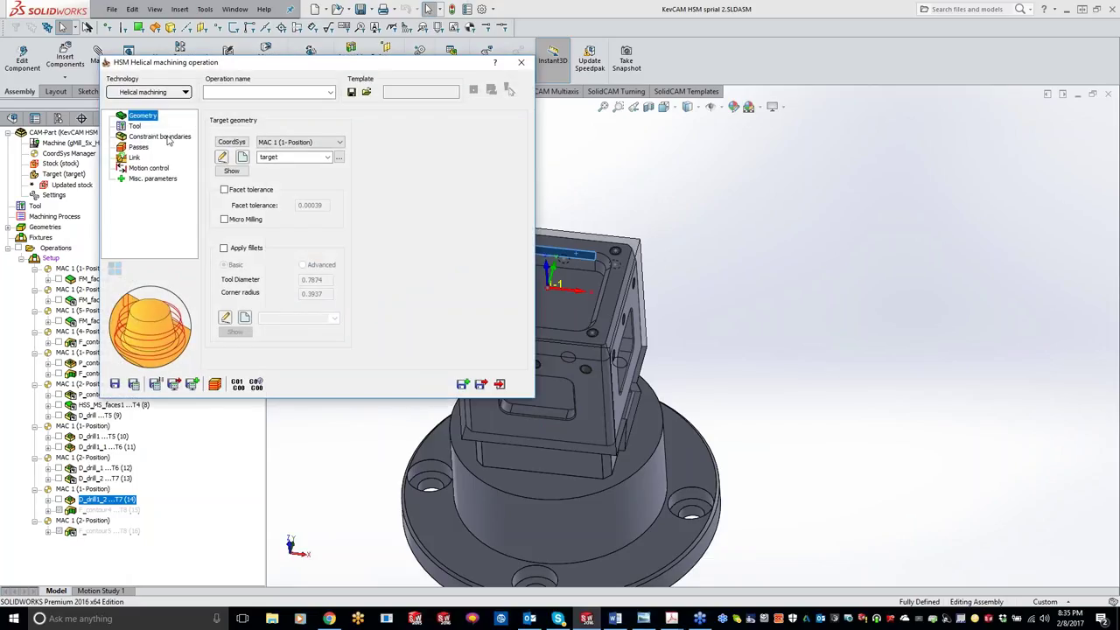
Assign tool 4 to the new helical machining operation.
left_click(136, 126)
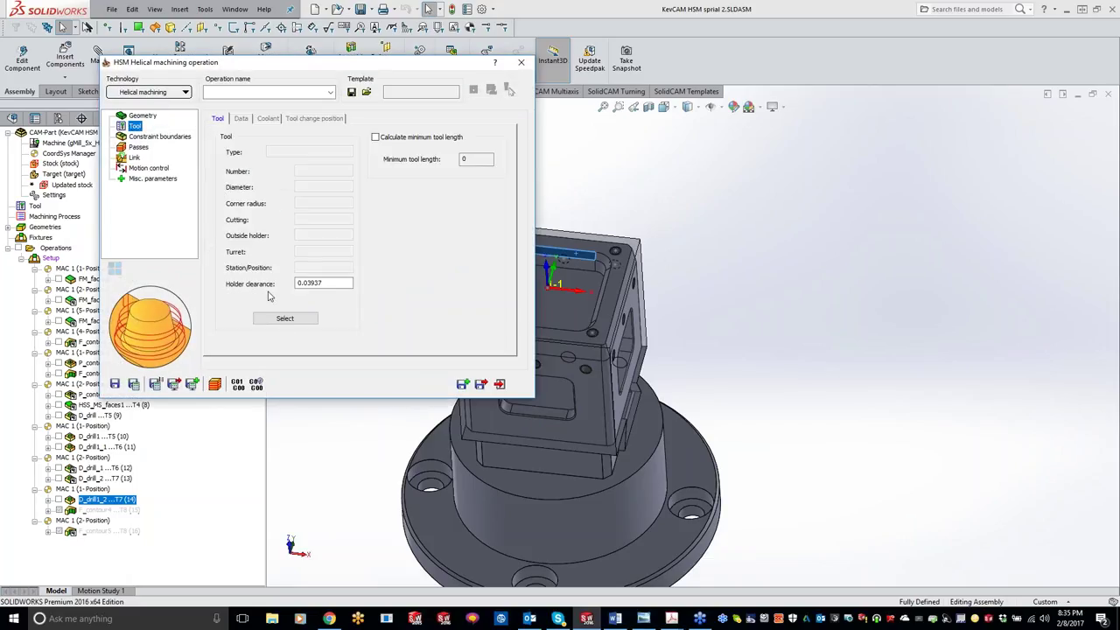
left_click(285, 318)
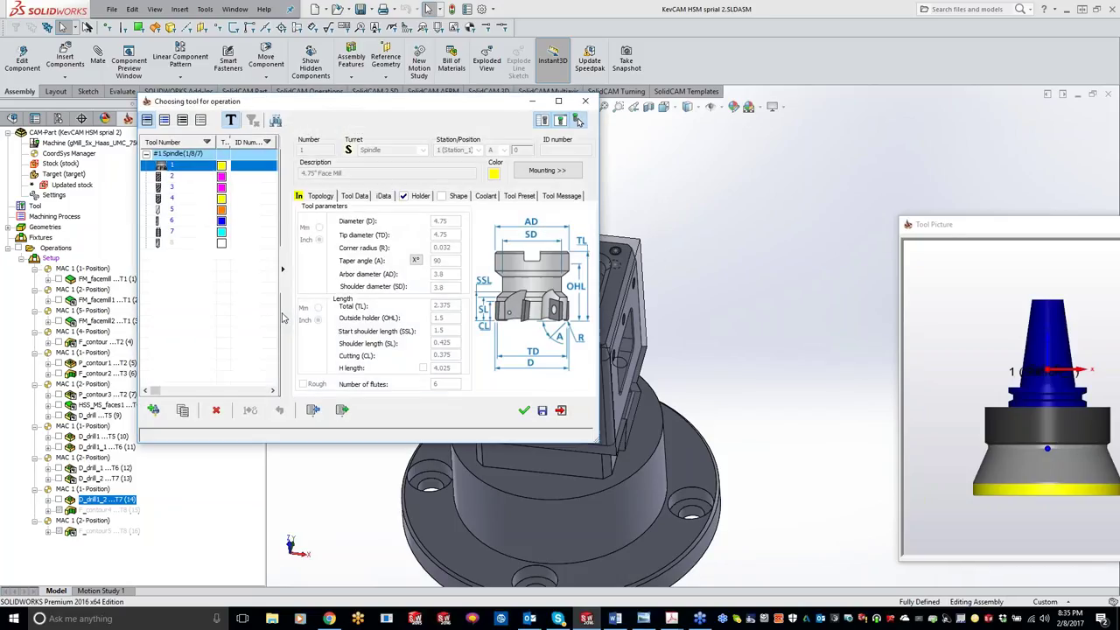
left_click(177, 200)
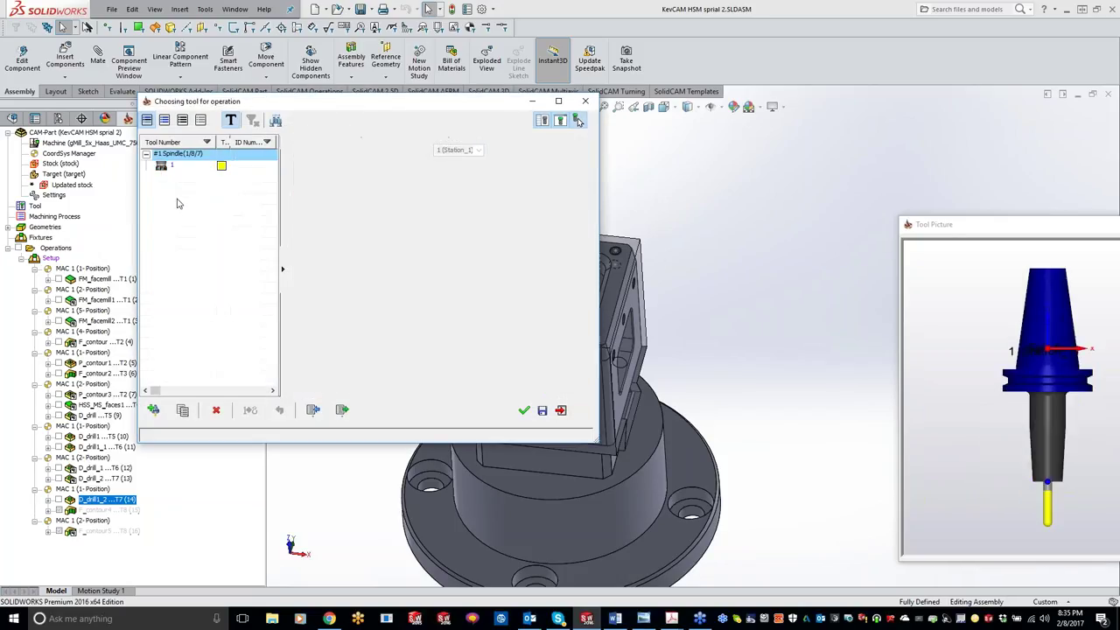
left_click(523, 410)
Create a user-defined constraint boundary for the helical operation from the top pocket's upper edge loop, chained with Constant Z Propagation.
left_click(150, 137)
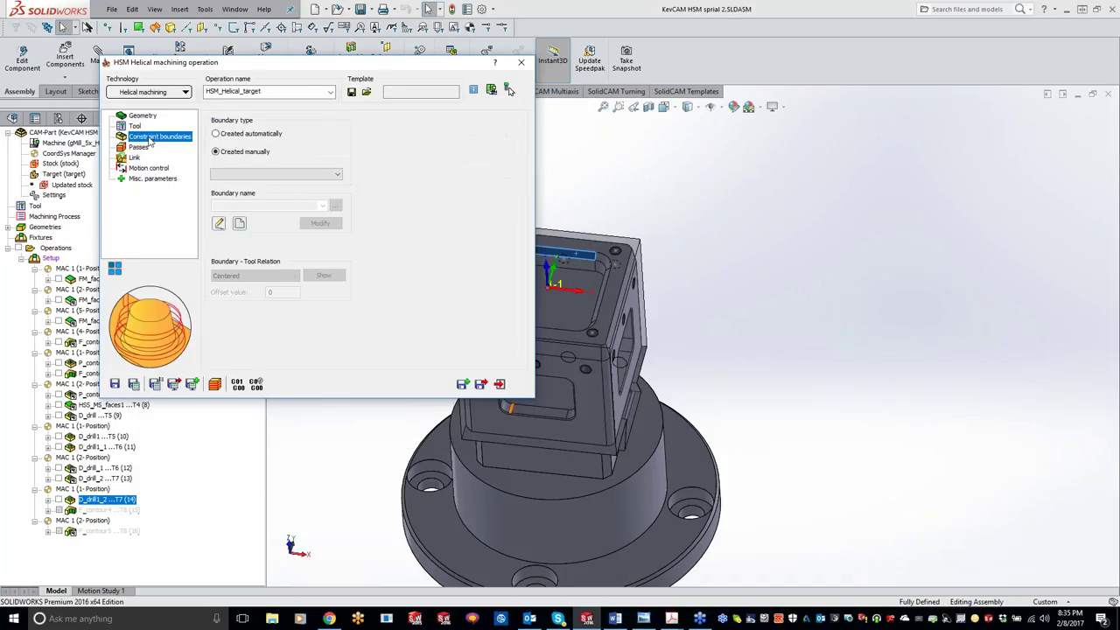
left_click(253, 175)
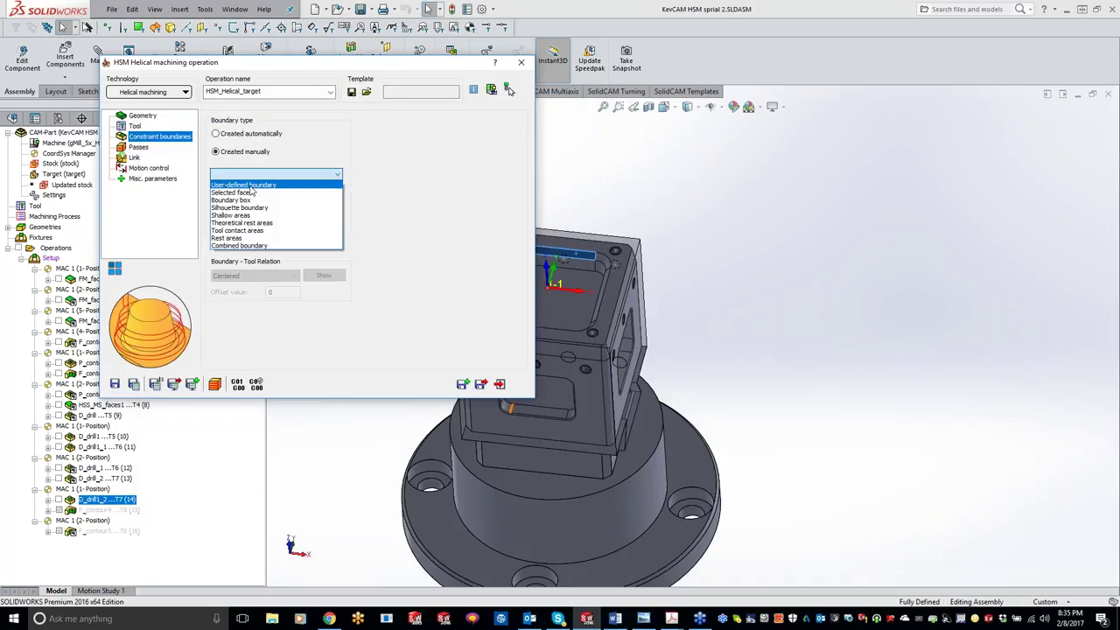
left_click(251, 193)
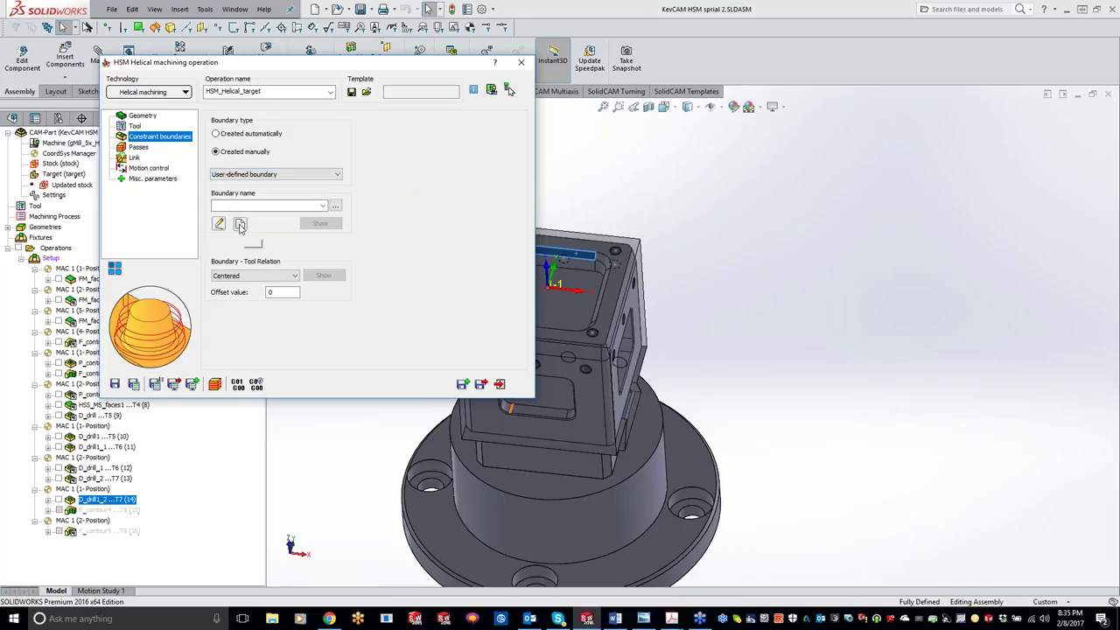
left_click(236, 226)
left_click(548, 254)
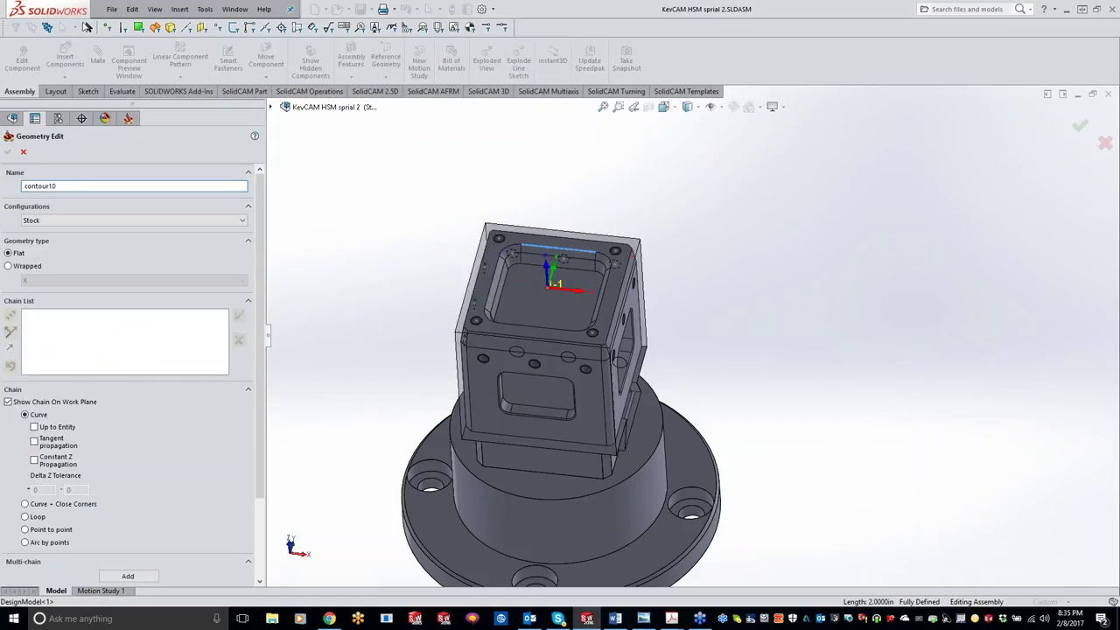
left_click(34, 460)
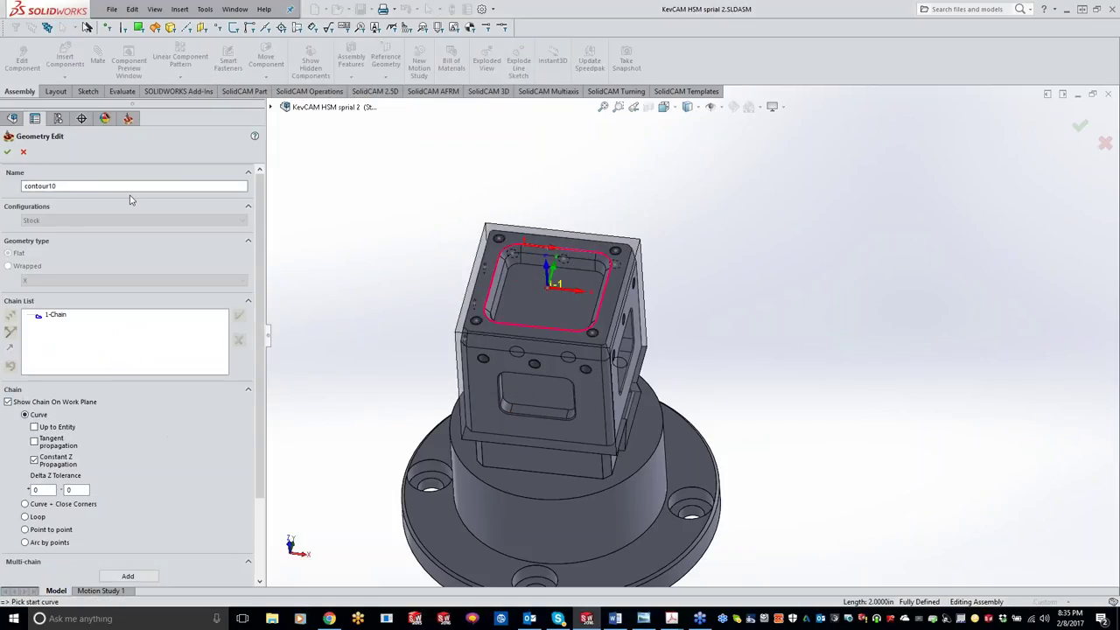
left_click(8, 153)
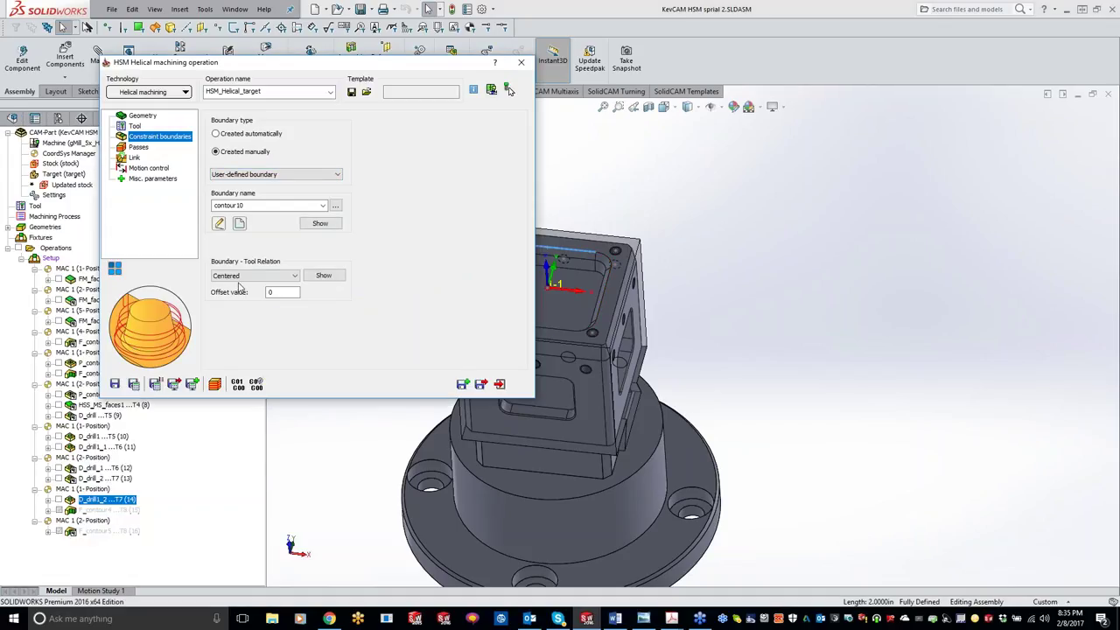
Set the step down to 0.005 and the horizontal leads' ramp height offset to 0.1, calculating and displaying the helical toolpath.
left_click(138, 146)
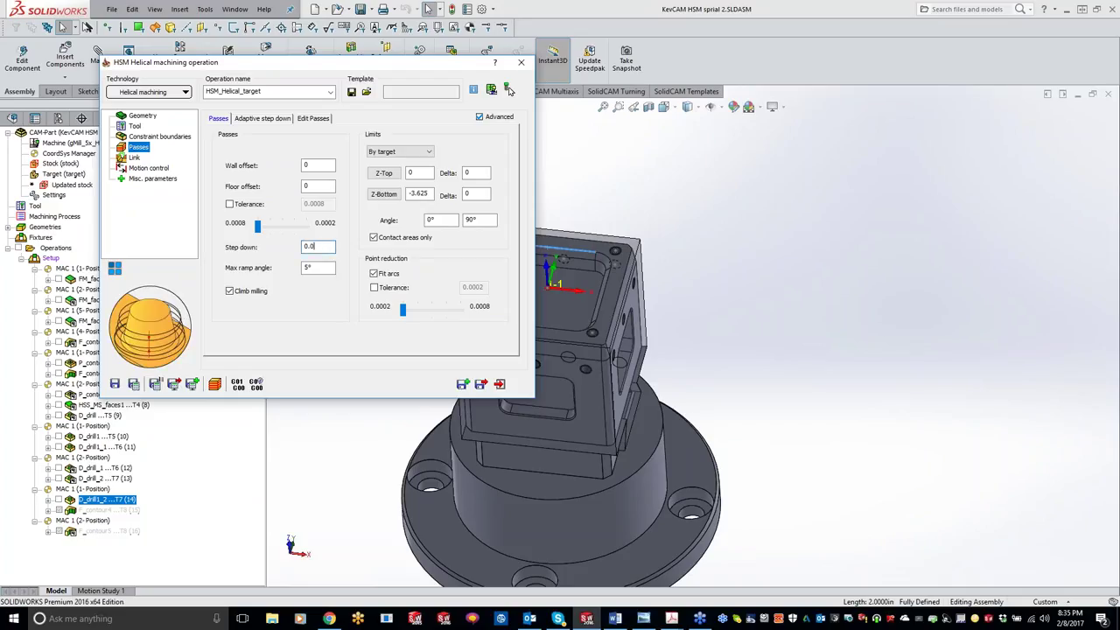
left_click(323, 246)
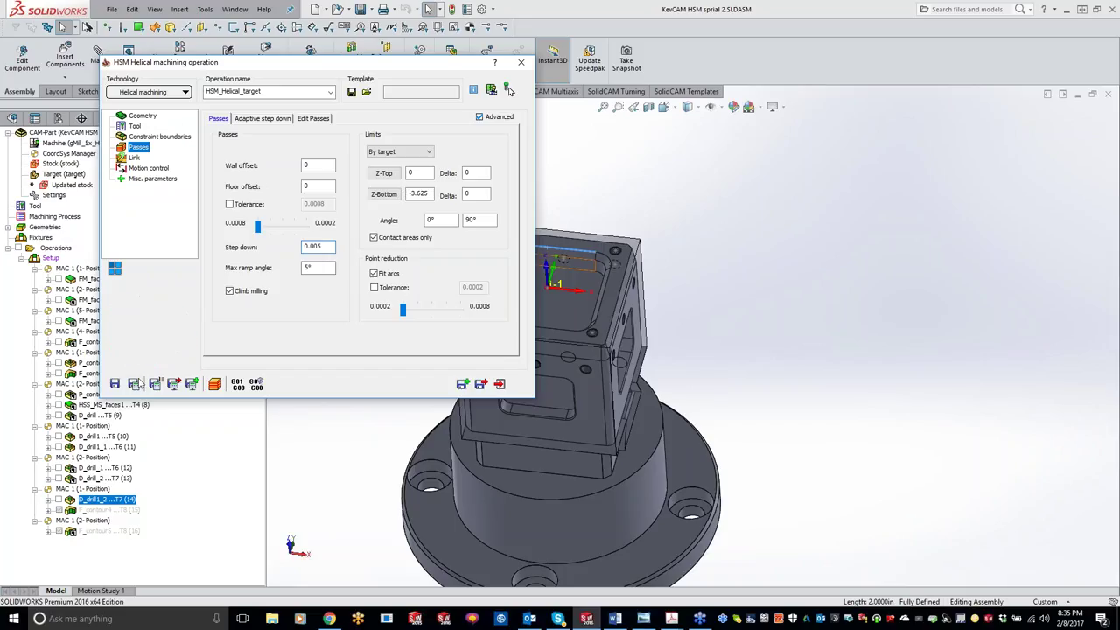
left_click(138, 158)
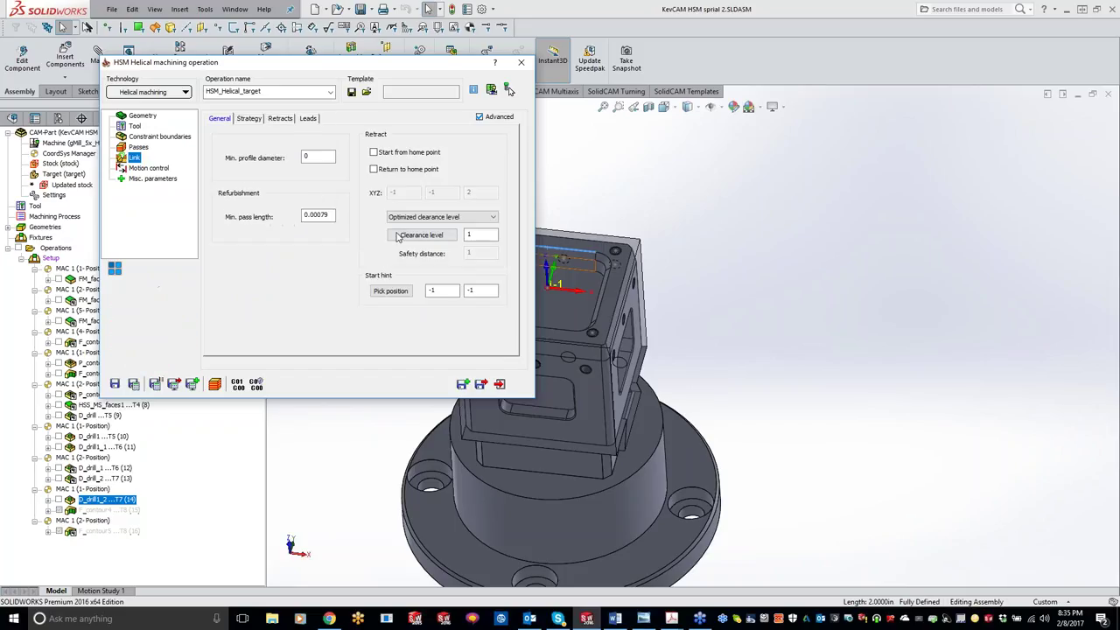
left_click(308, 118)
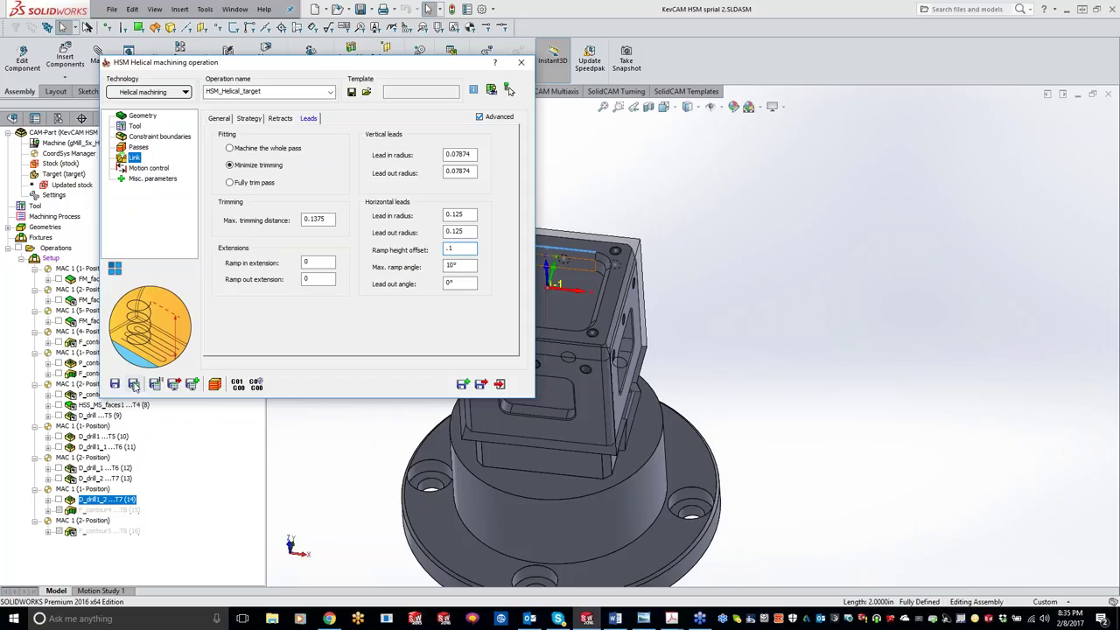
left_click(134, 385)
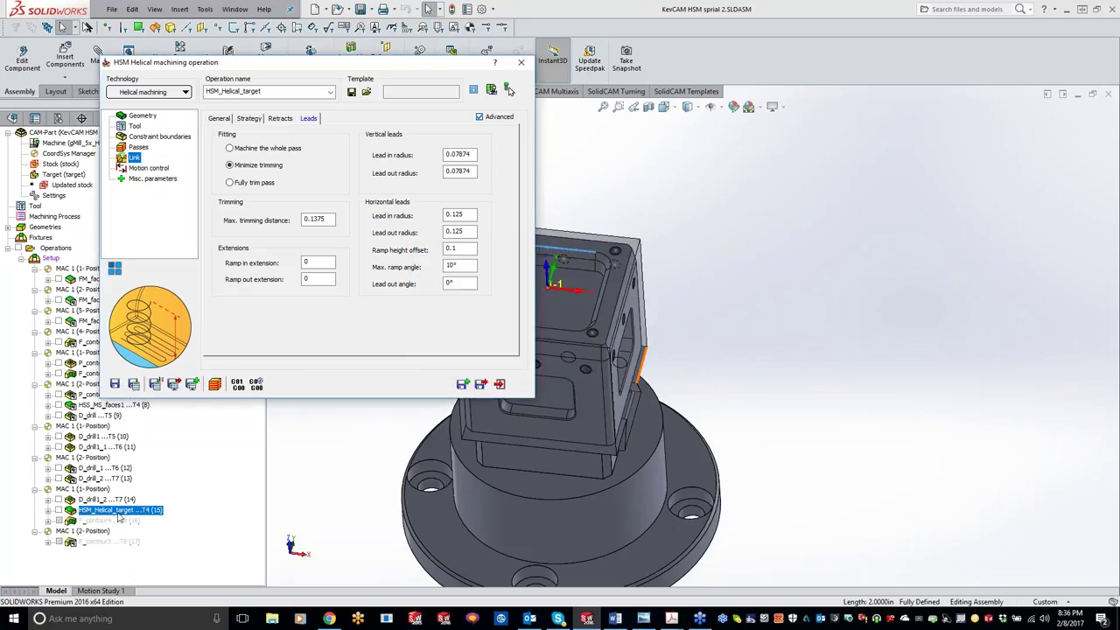
middle_click_drag(787, 262, 1099, 554)
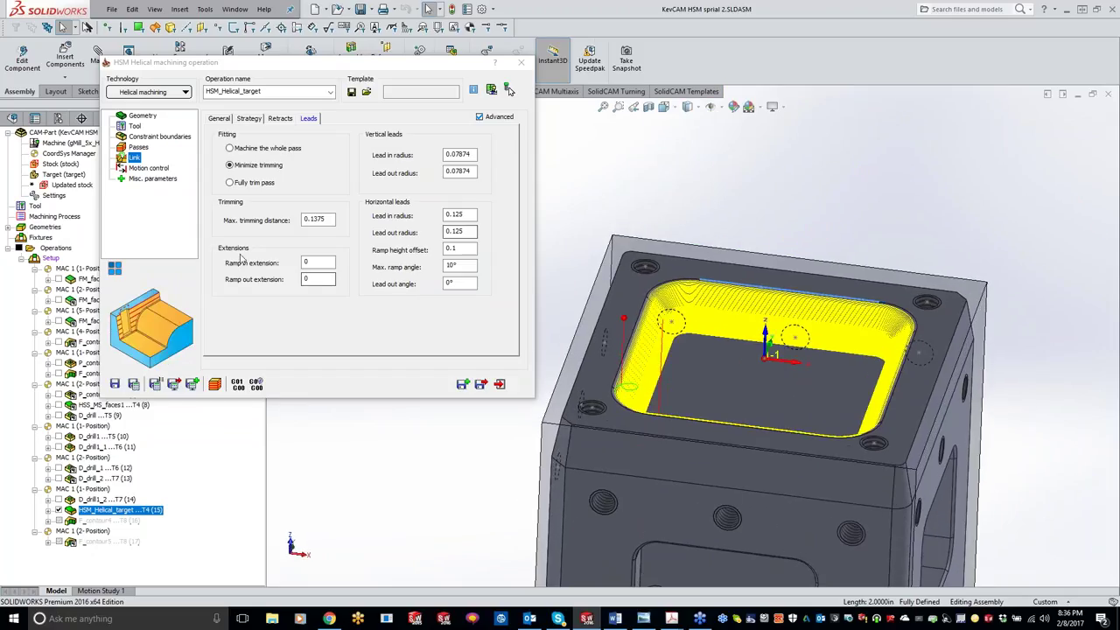
Set the helical operation's Z-bottom limit at the vertex below the pocket wall's upper band, and recalculate and display the toolpath.
left_click(140, 146)
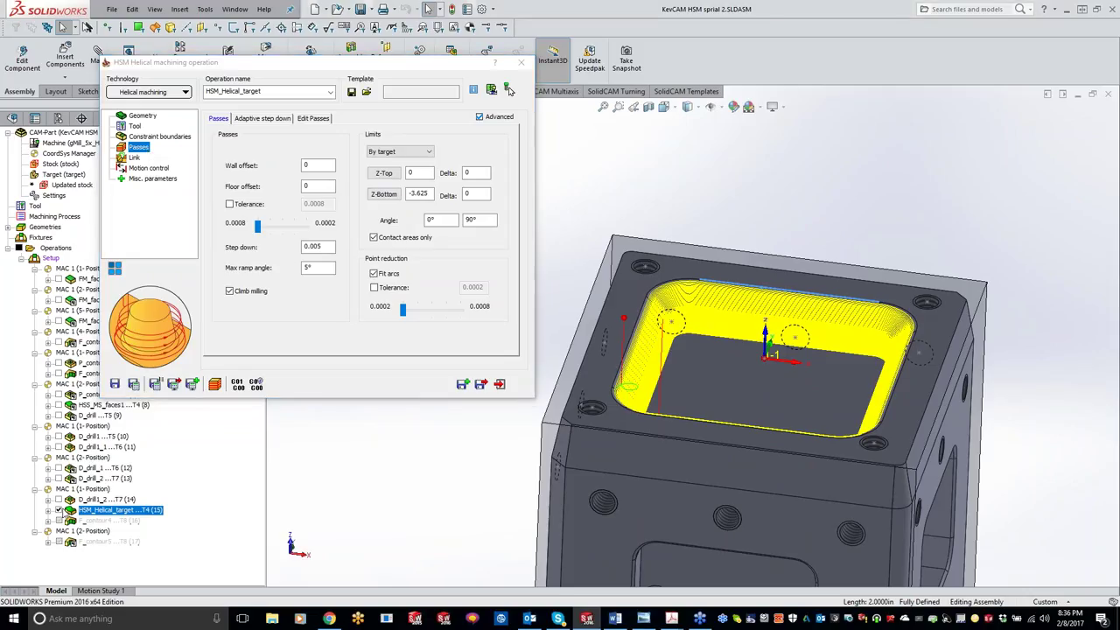
left_click(383, 195)
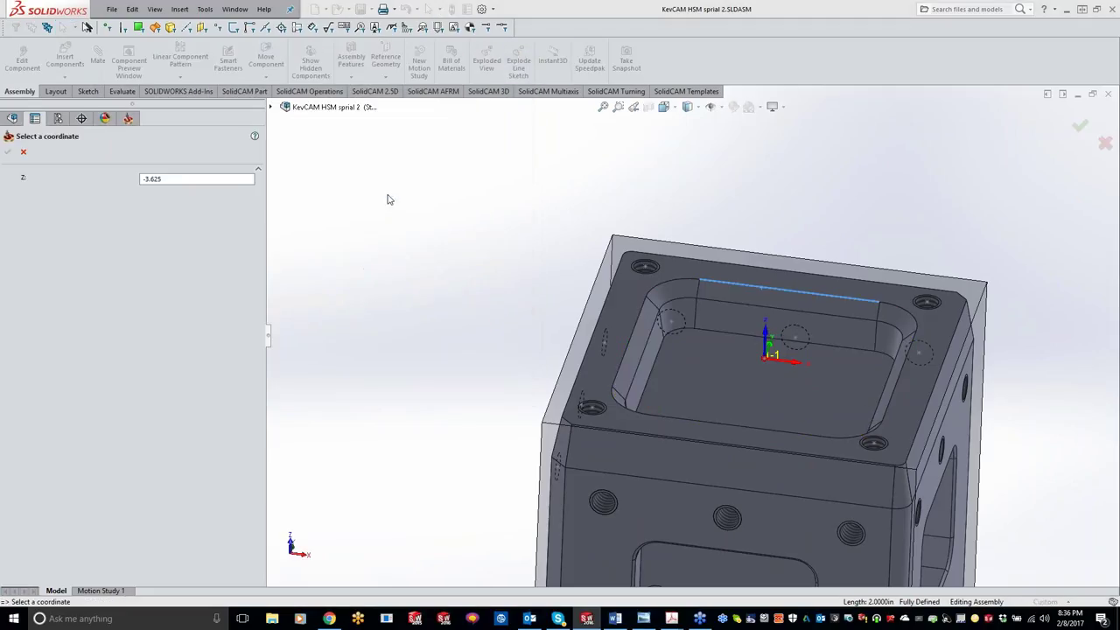
left_click(697, 299)
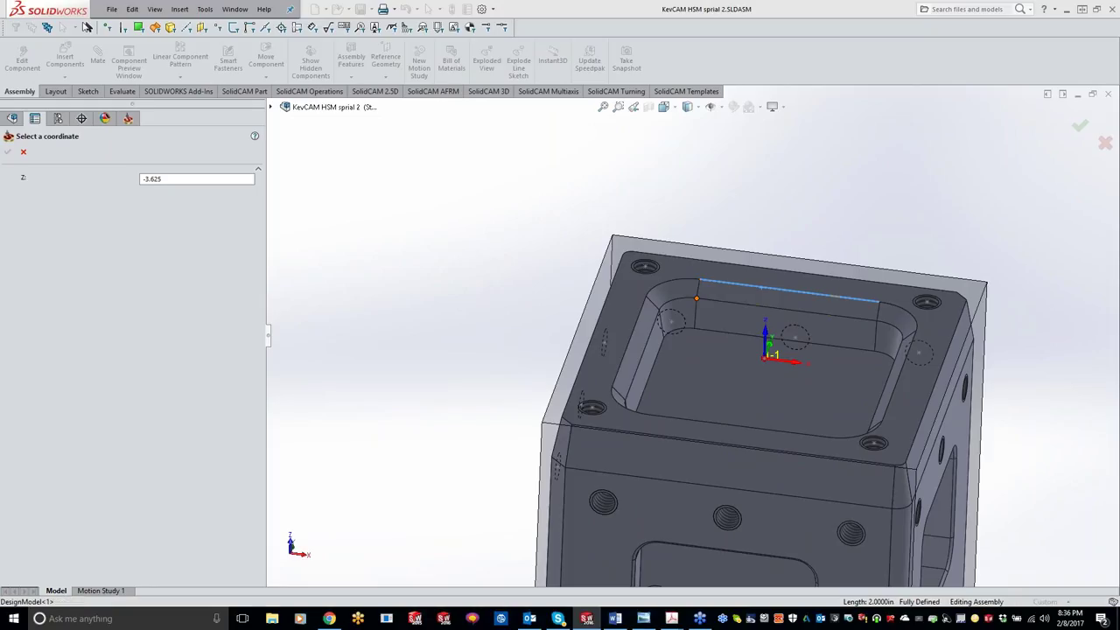
left_click(8, 153)
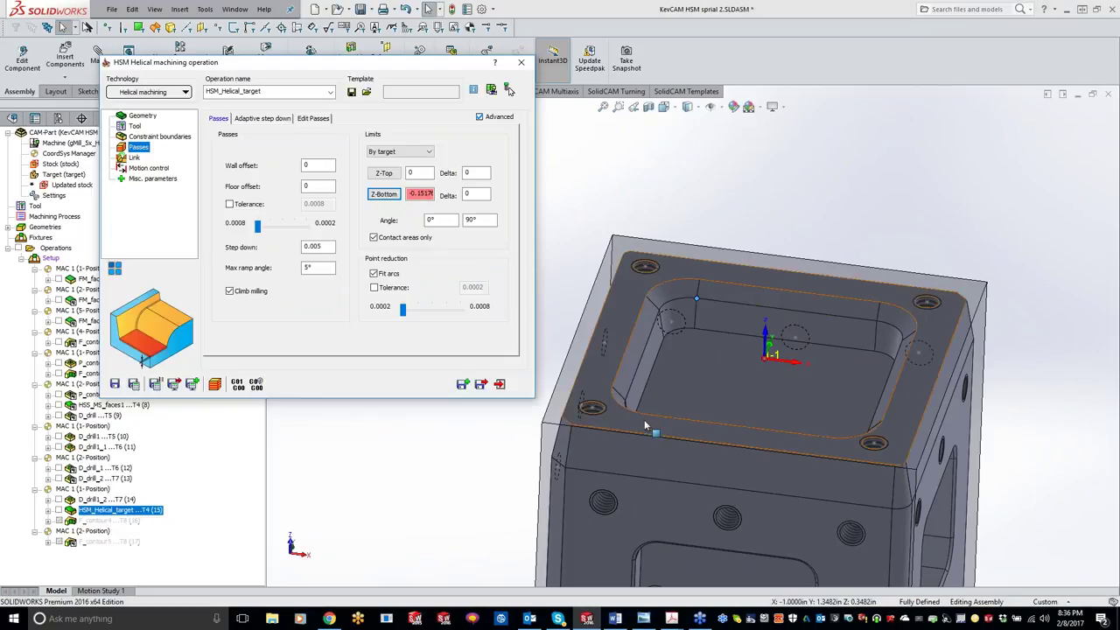
left_click(133, 385)
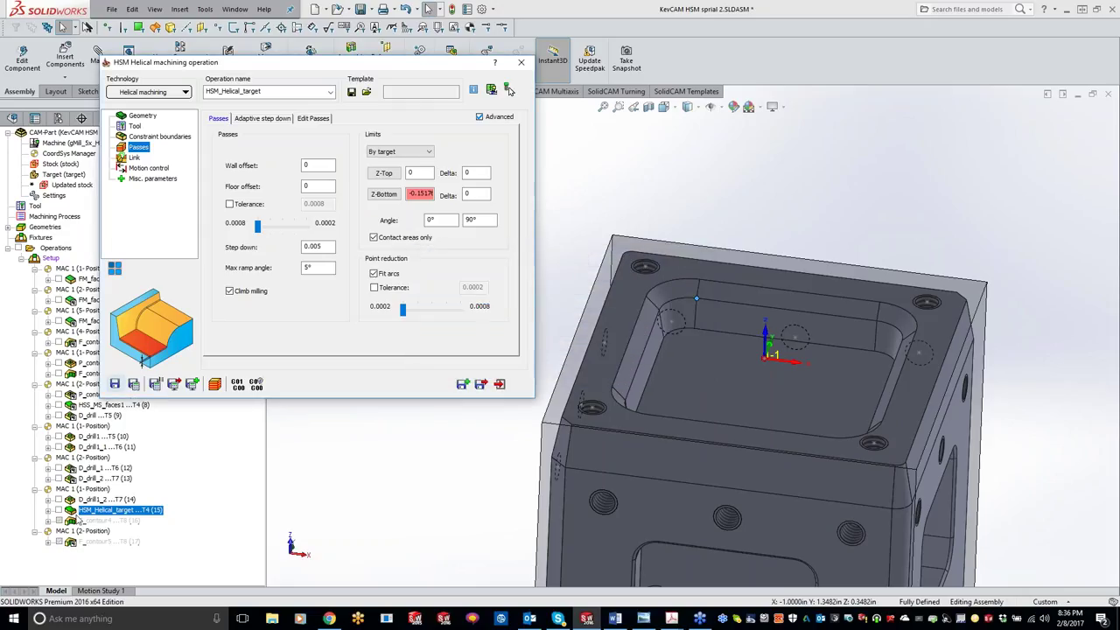
left_click(58, 509)
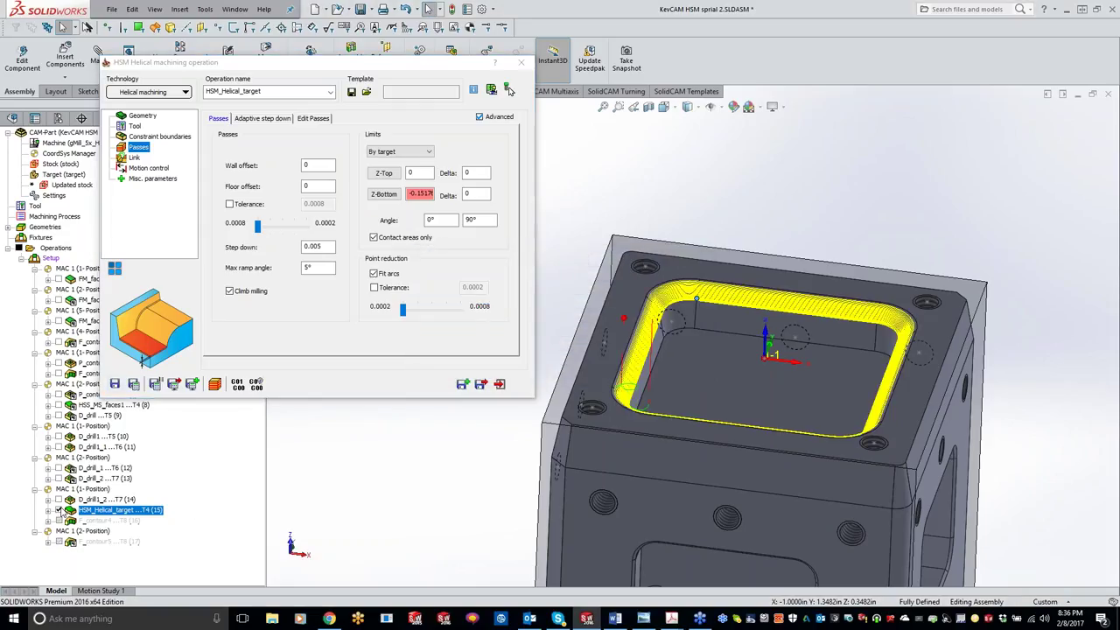
Simulate the top pocket's helical toolpath in SolidVerify, and exit the simulation and the operation's settings.
left_click(214, 384)
left_click(305, 375)
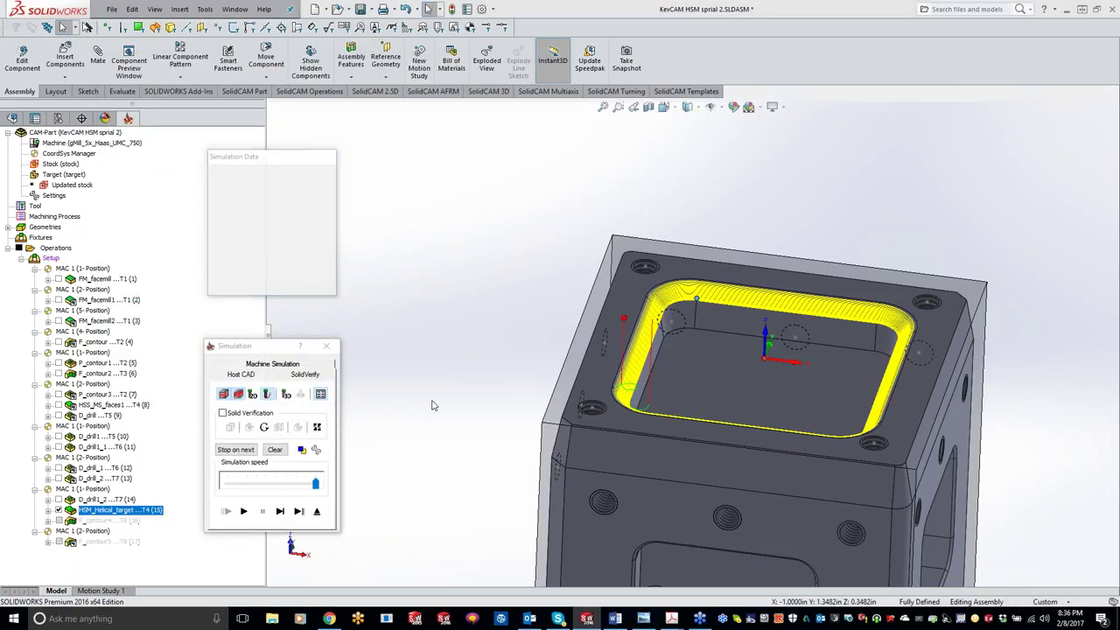
left_click(244, 512)
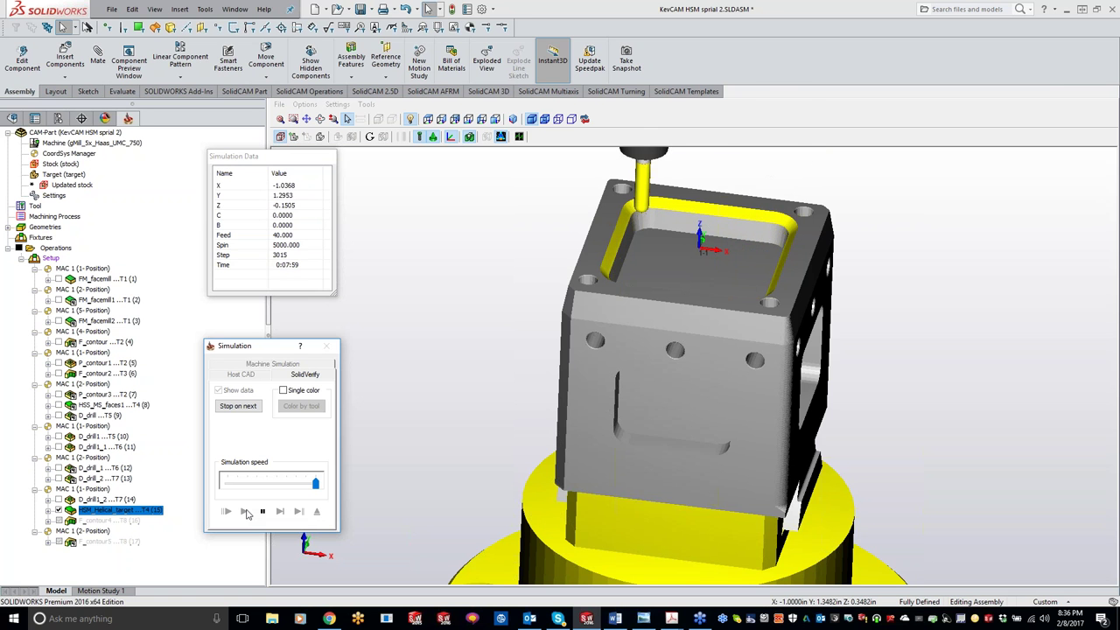
left_click(327, 346)
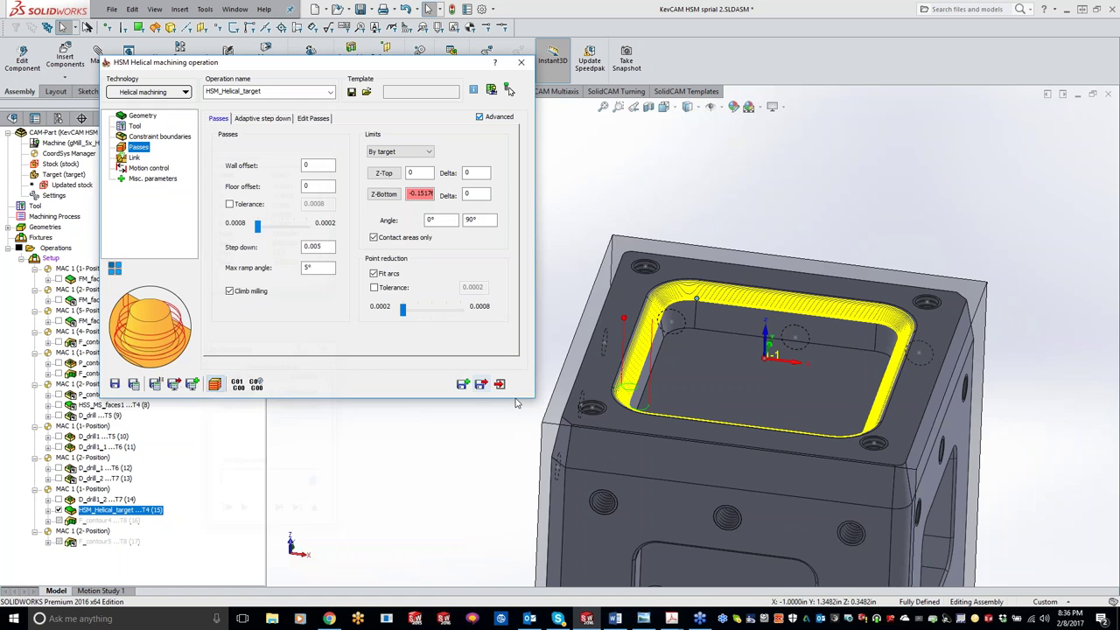
left_click(521, 64)
Add a second 3D HSM helical machining operation after F_contour5 in MAC 1 (2-Position), using tool 4, the 1/4" ball end mill.
middle_click_drag(562, 472, 661, 487)
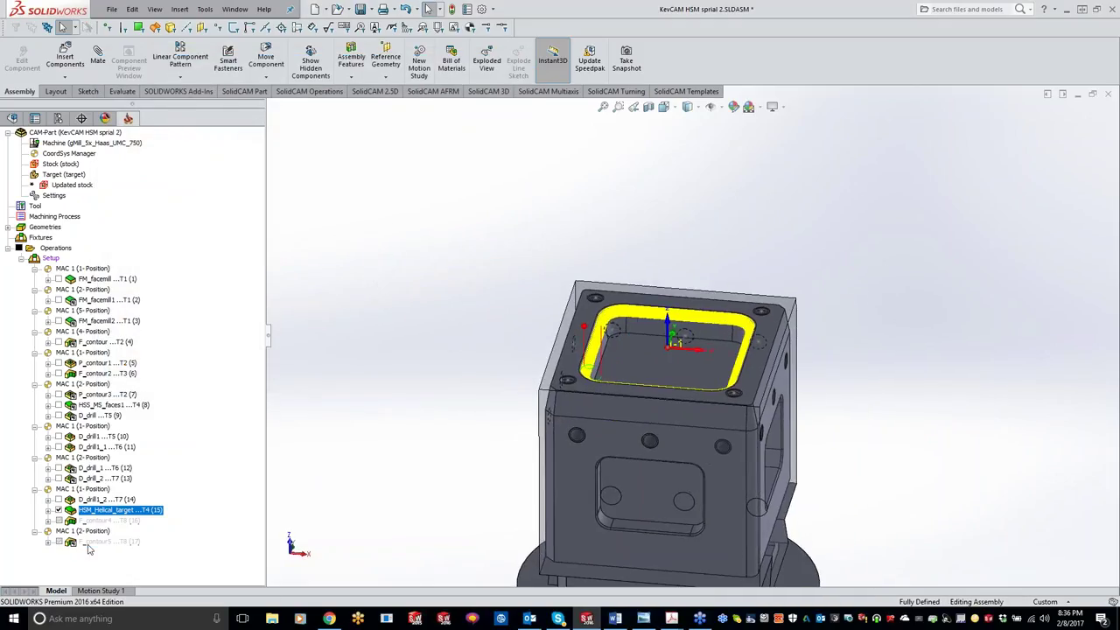
right_click(88, 549)
mouse_move(175, 63)
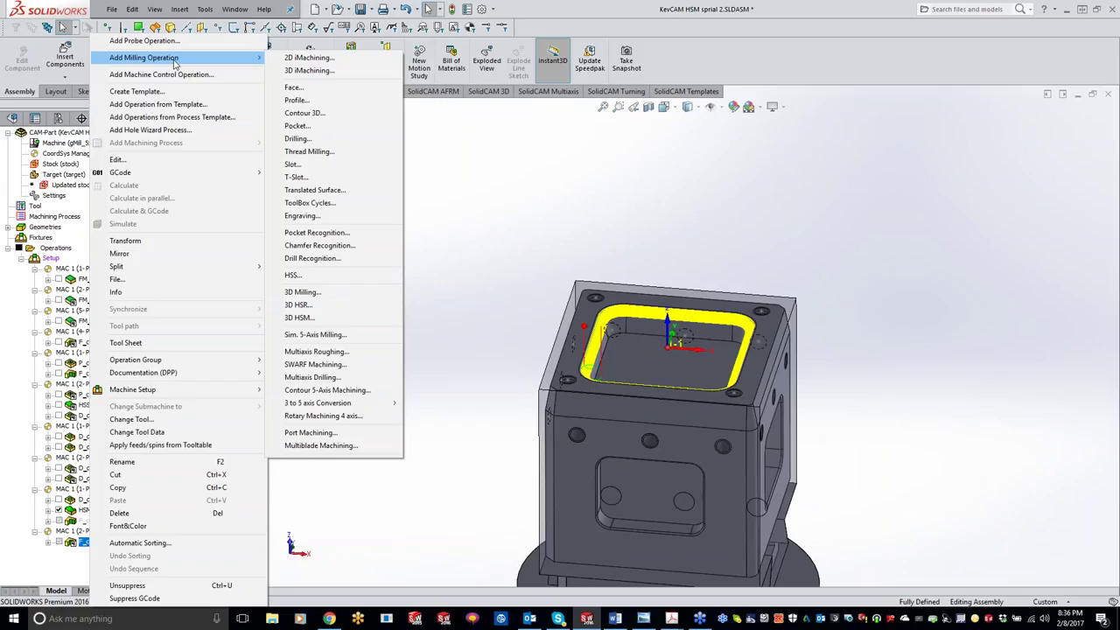
left_click(306, 317)
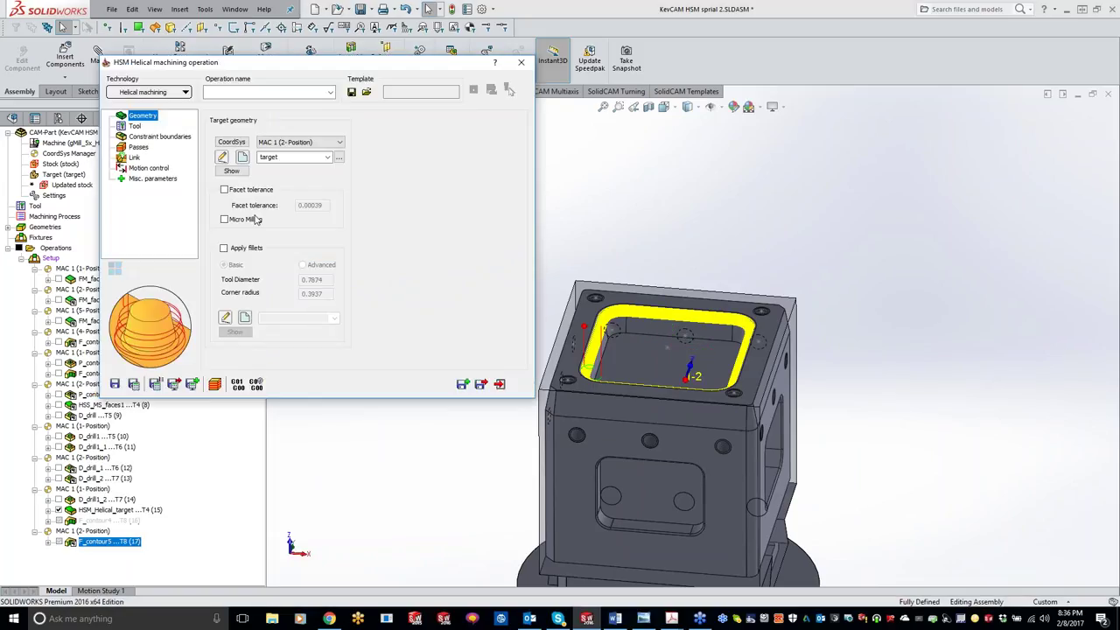
left_click(136, 127)
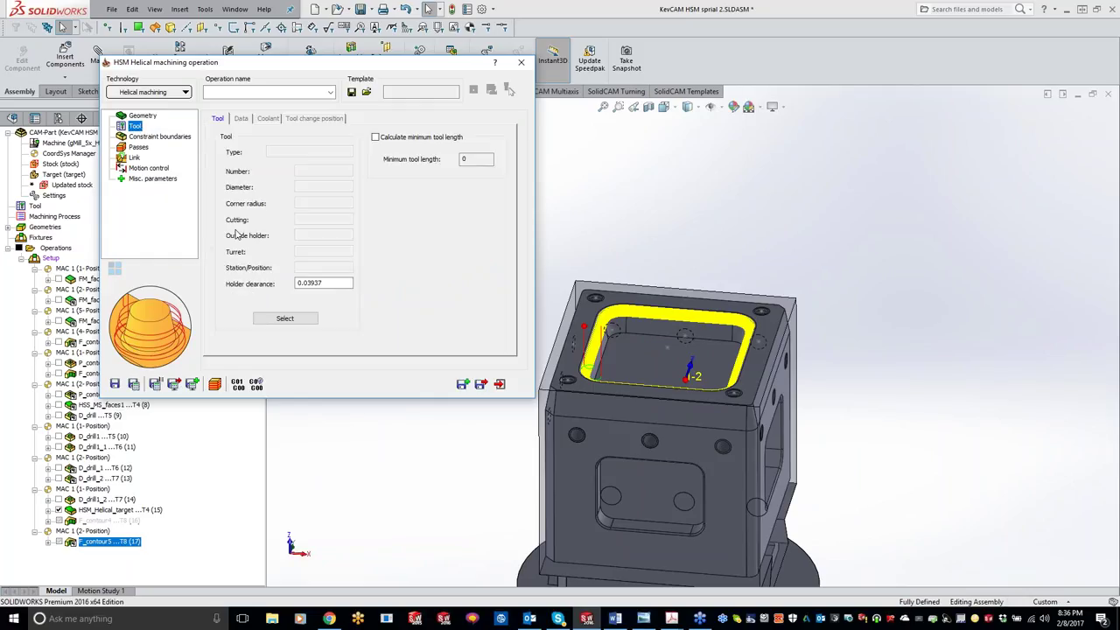
left_click(285, 318)
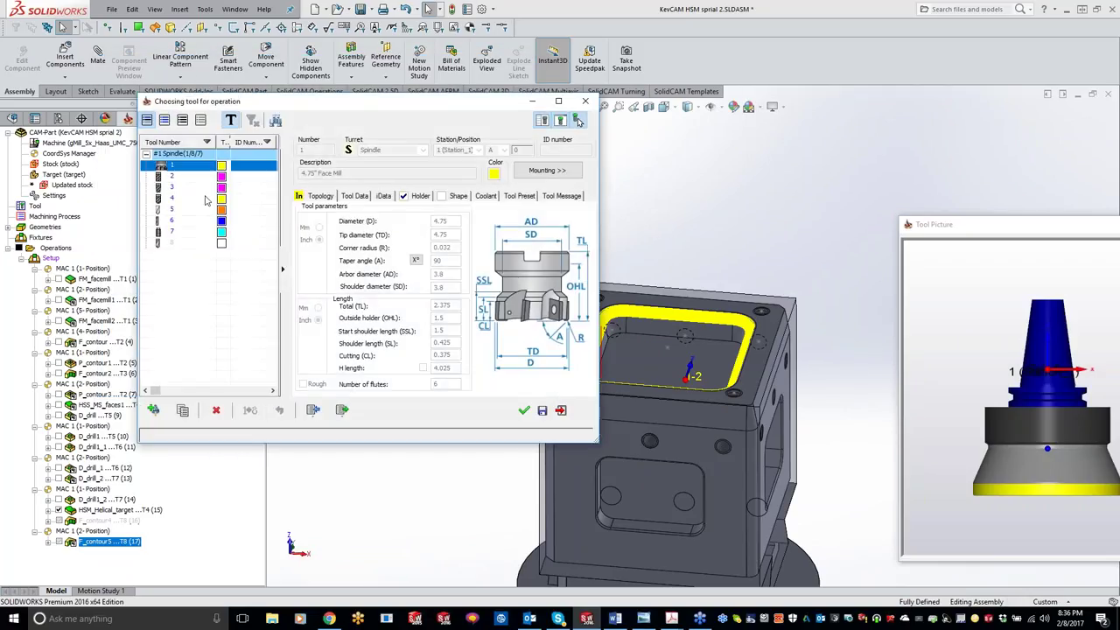
double_click(180, 199)
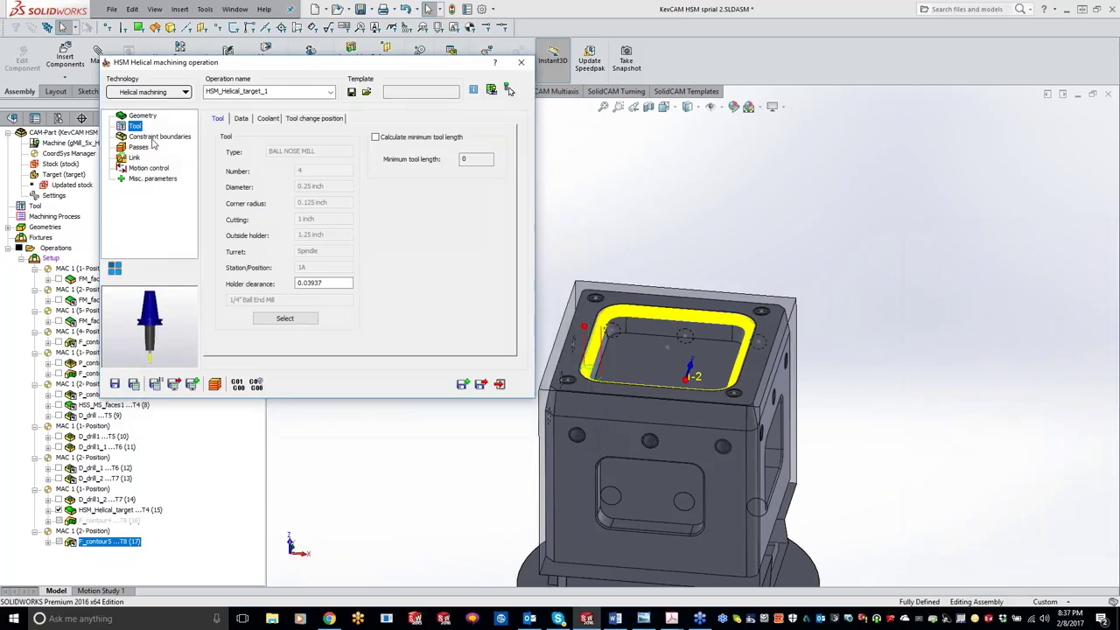
left_click(154, 138)
left_click(276, 174)
left_click(263, 186)
left_click(239, 223)
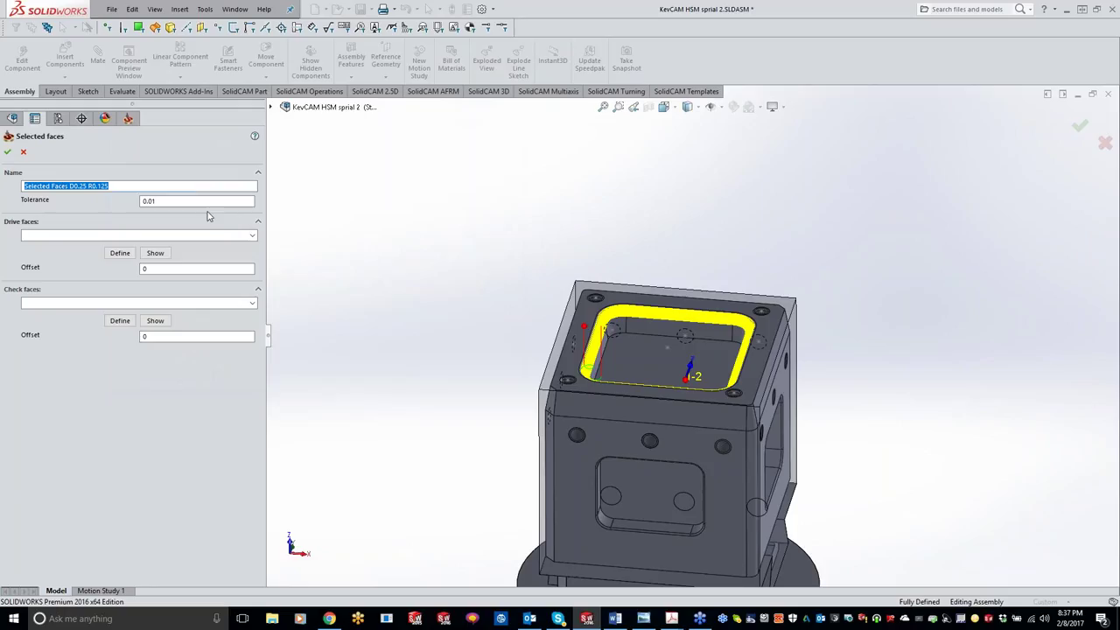
left_click(24, 151)
Create a user-defined constraint boundary for the second helical operation from the side pocket's upper edge, chained with Constant Z Propagation.
left_click(270, 175)
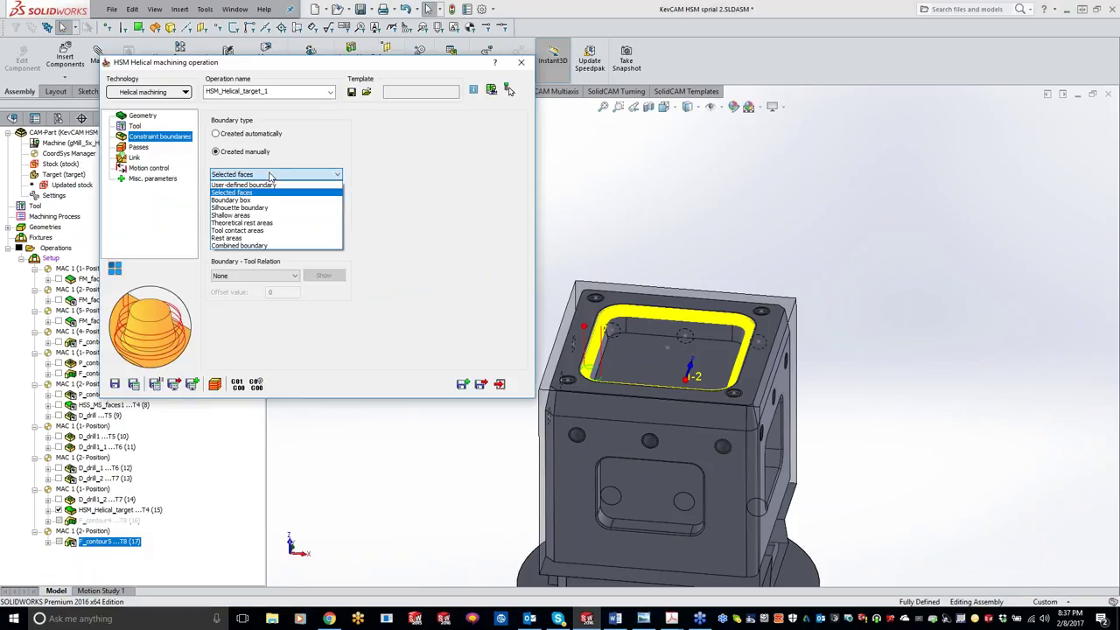
left_click(262, 185)
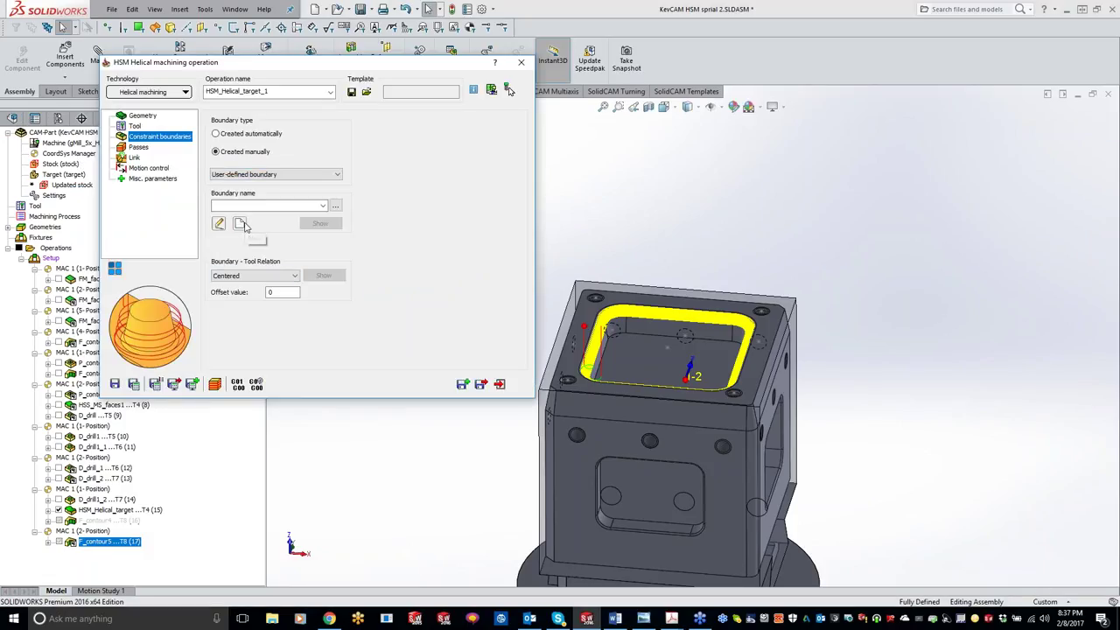
left_click(242, 224)
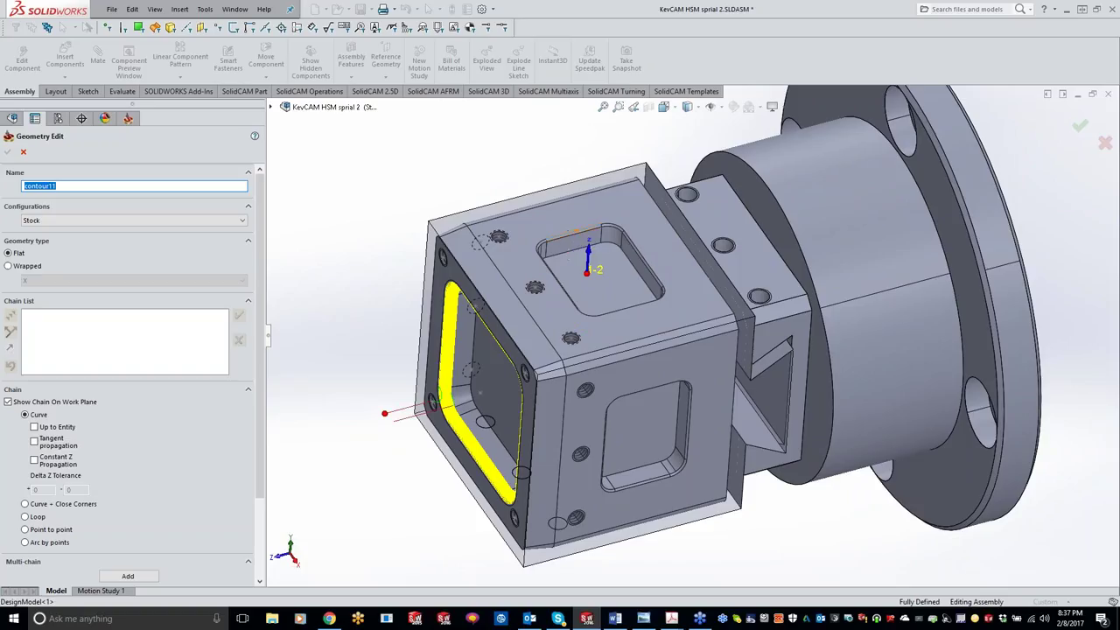
left_click(569, 232)
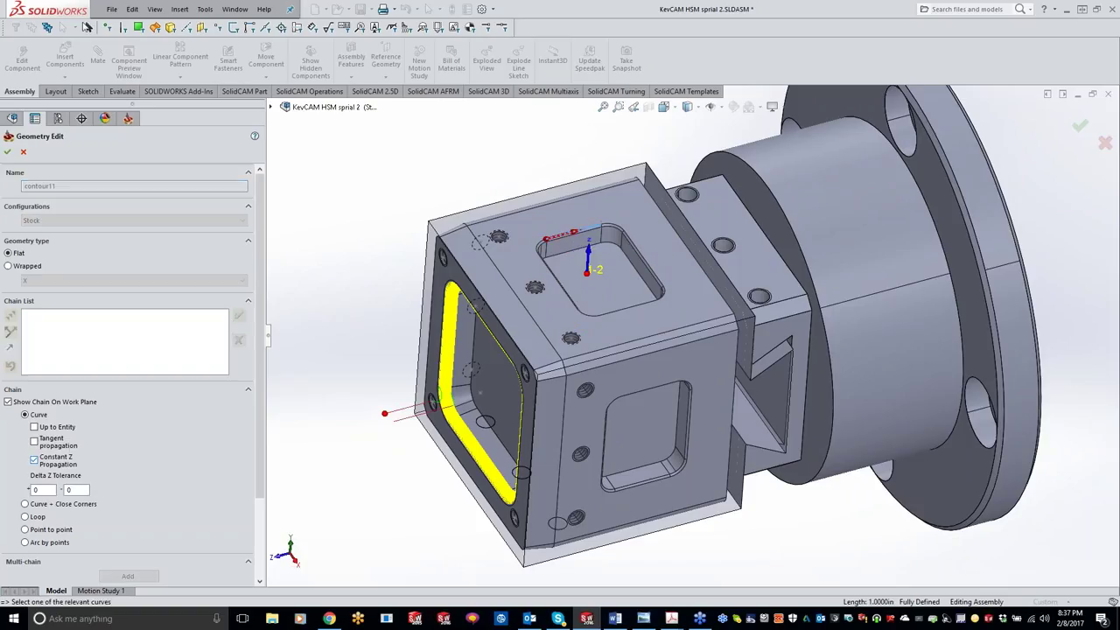
left_click(239, 315)
left_click(7, 151)
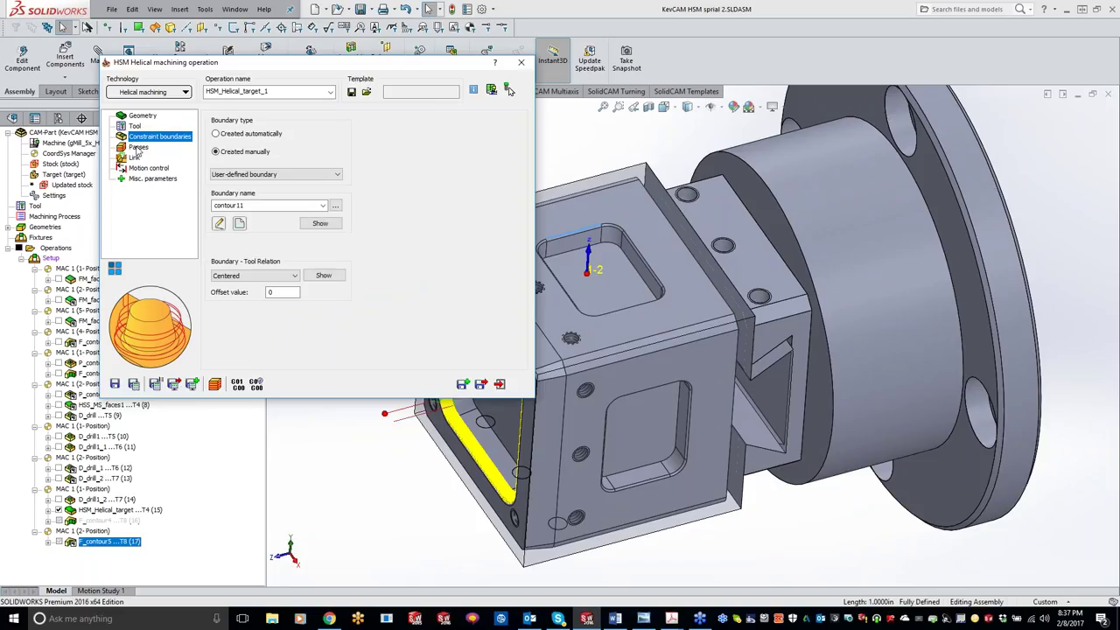
Set the second helical operation's step down to 0.005 and pick its Z-bottom limit of -0.0312 at the pocket chamfer's lower edge.
left_click(138, 147)
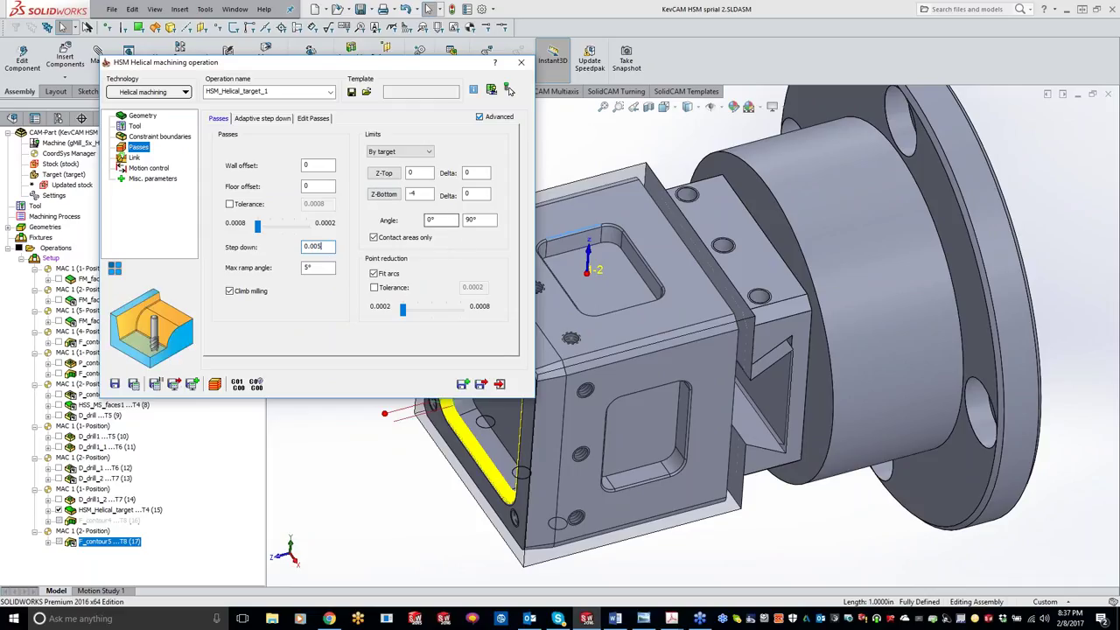
left_click(385, 195)
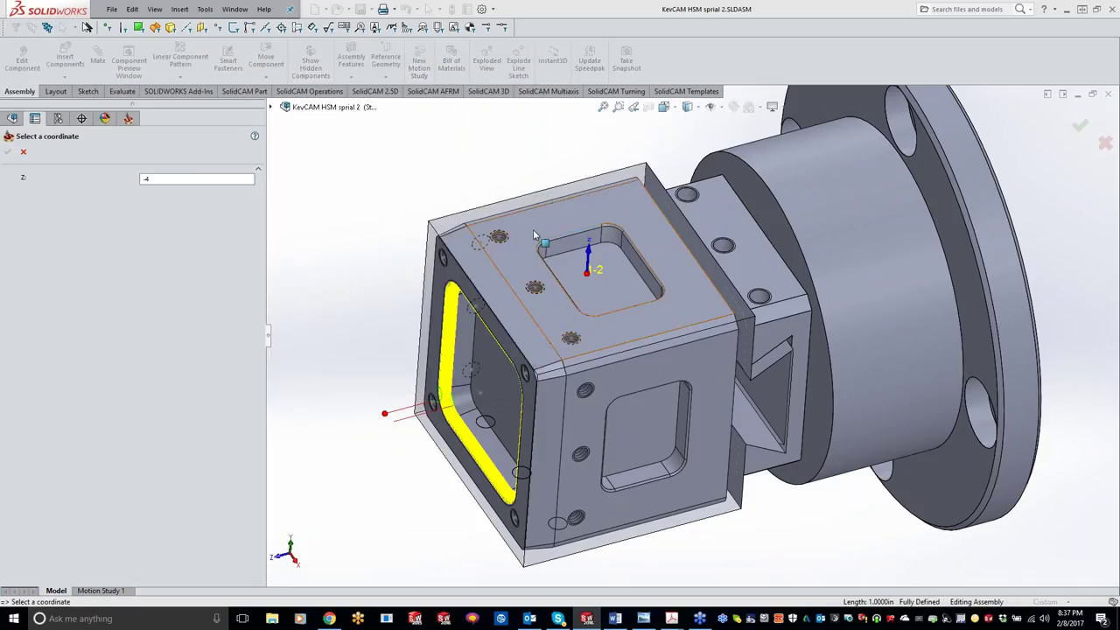
left_click(7, 152)
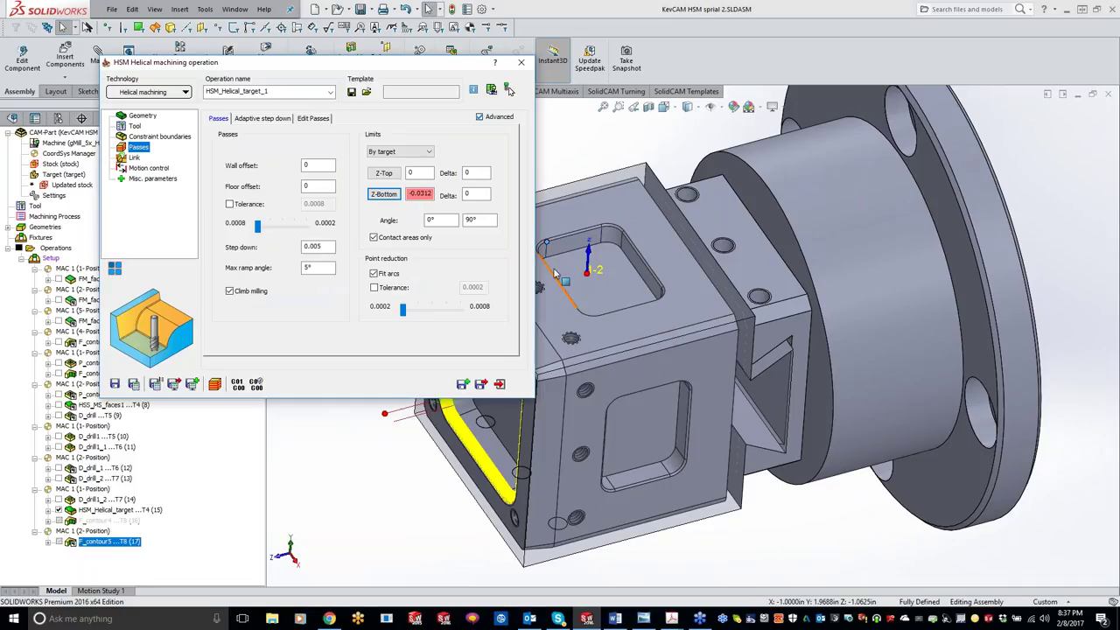
Set the horizontal leads' ramp height offset to 0.1, and calculate and display the second helical operation's toolpath.
left_click(136, 159)
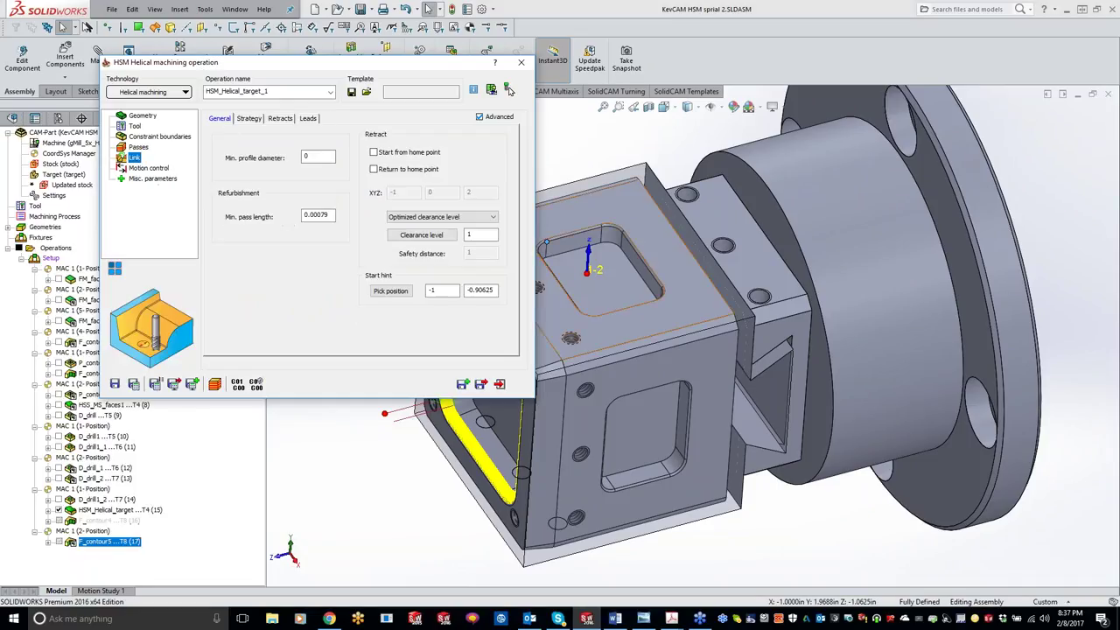
left_click(308, 118)
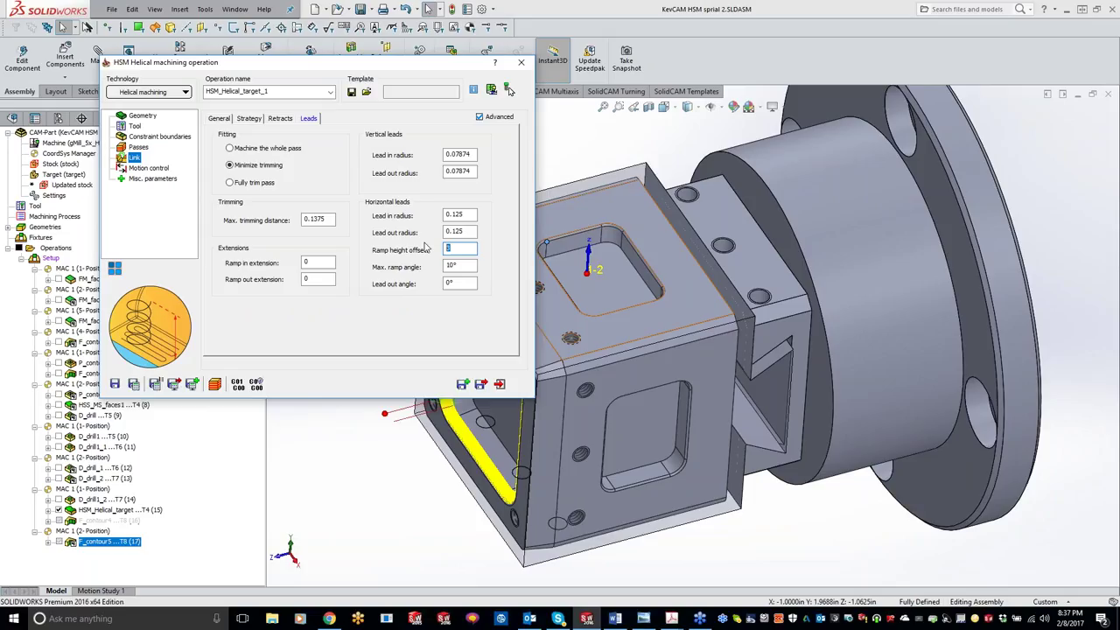
left_click(509, 90)
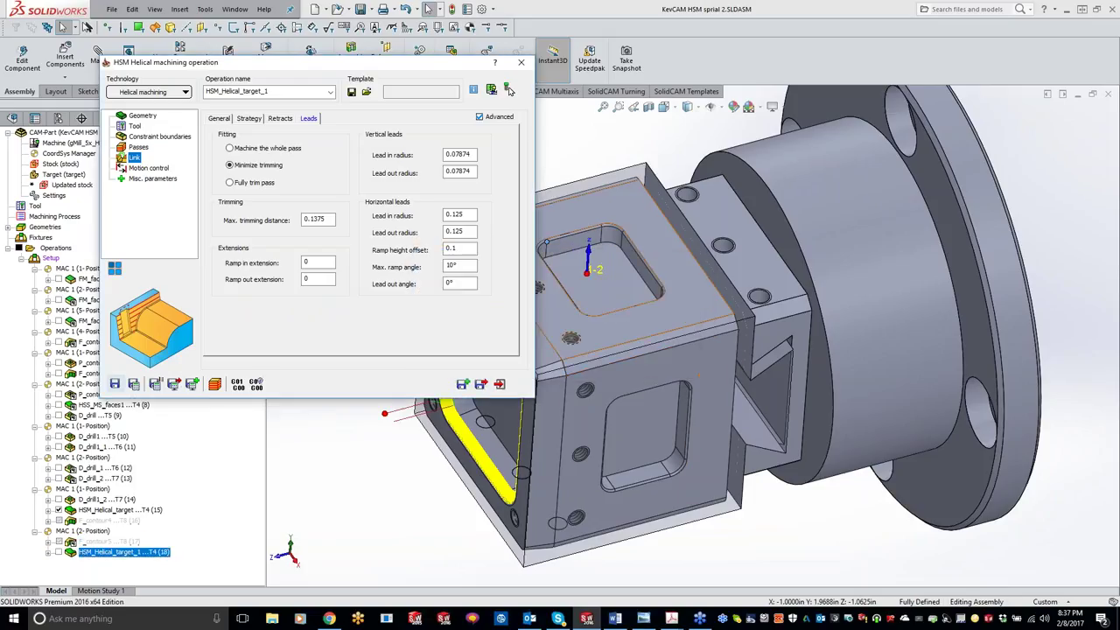
left_click(58, 554)
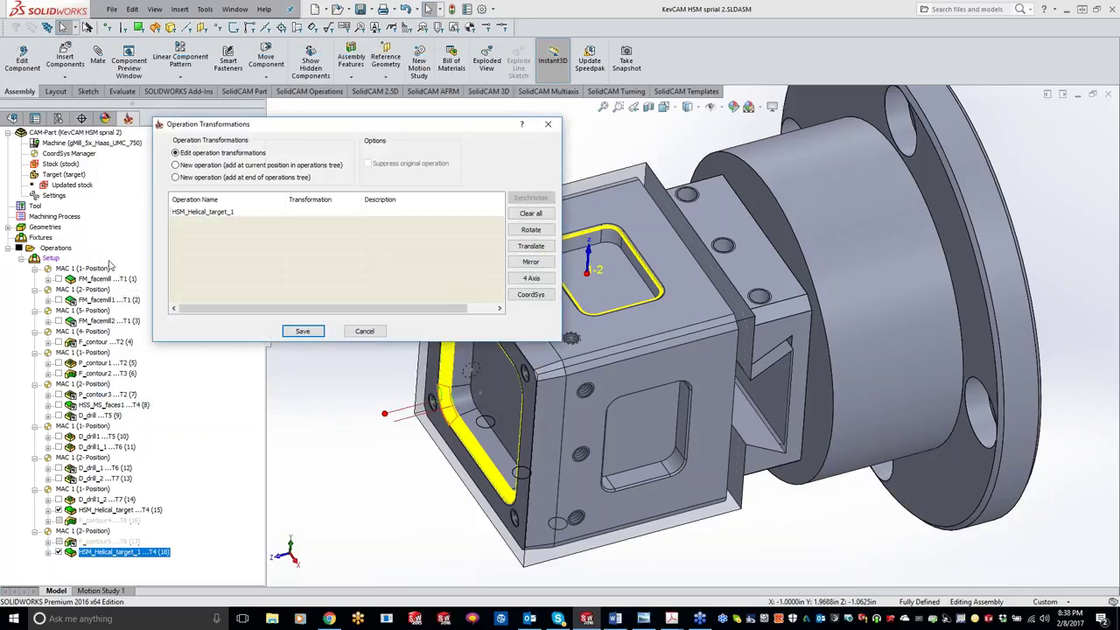
Add a 4-axis transformation to the second helical operation, including the original plus three rotations in 90° steps, and save it.
left_click(517, 278)
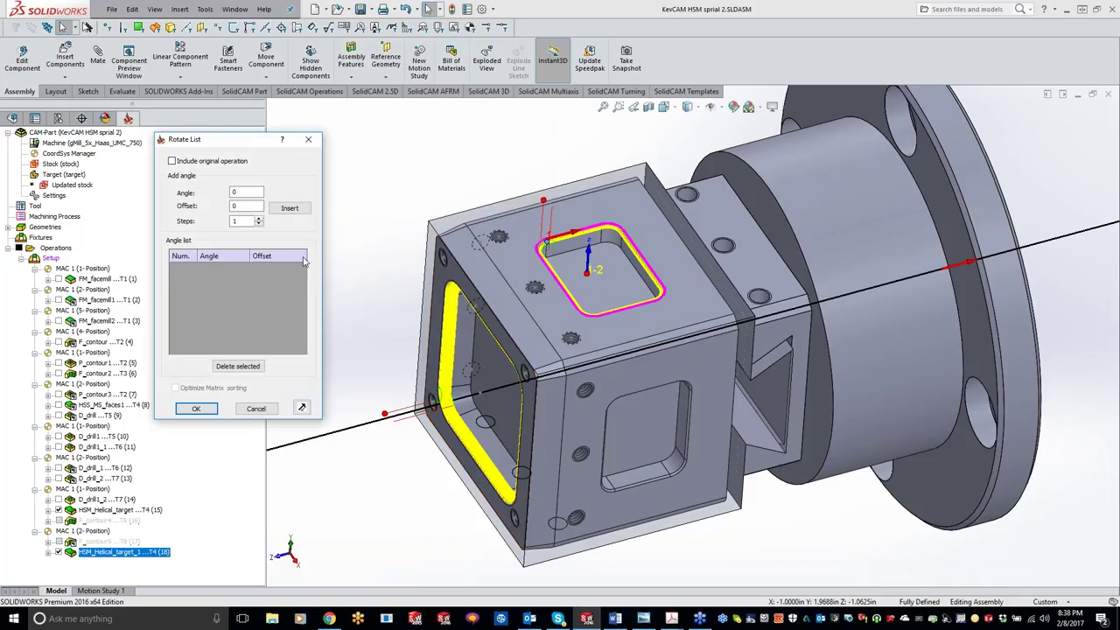
left_click(173, 161)
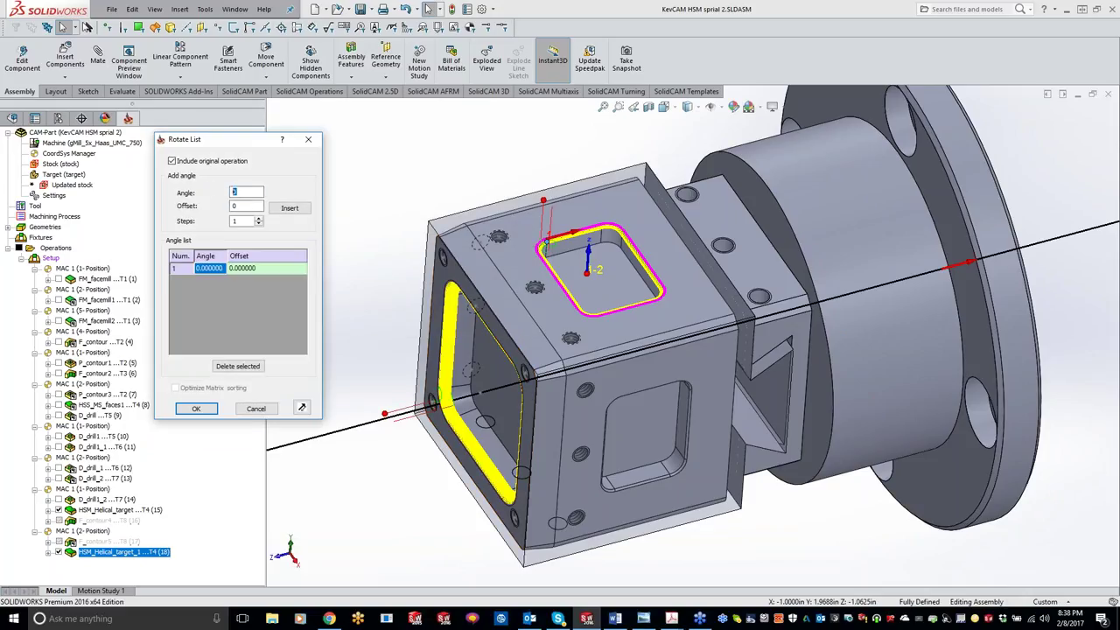
left_click(290, 207)
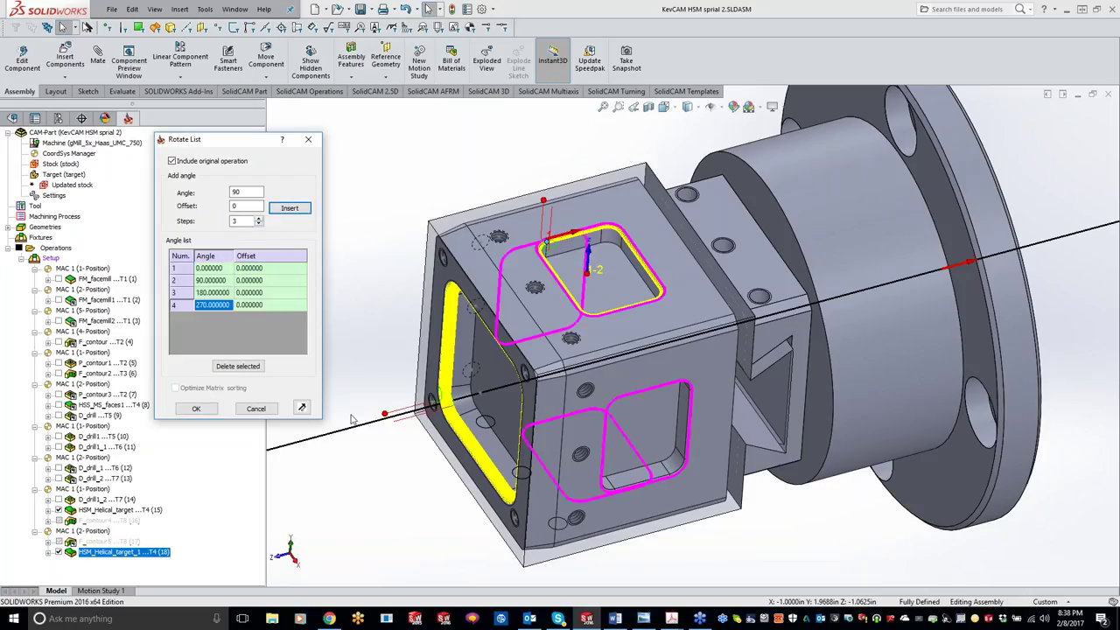
left_click(198, 409)
left_click(302, 331)
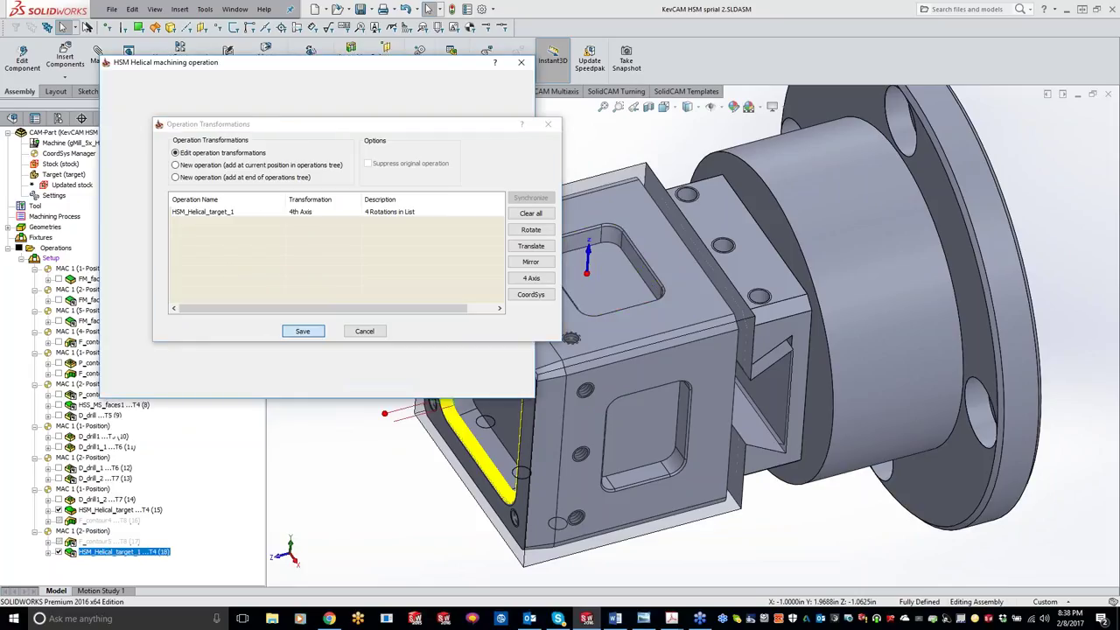
Simulate the rotated side pocket helical toolpaths in SolidVerify.
left_click(214, 385)
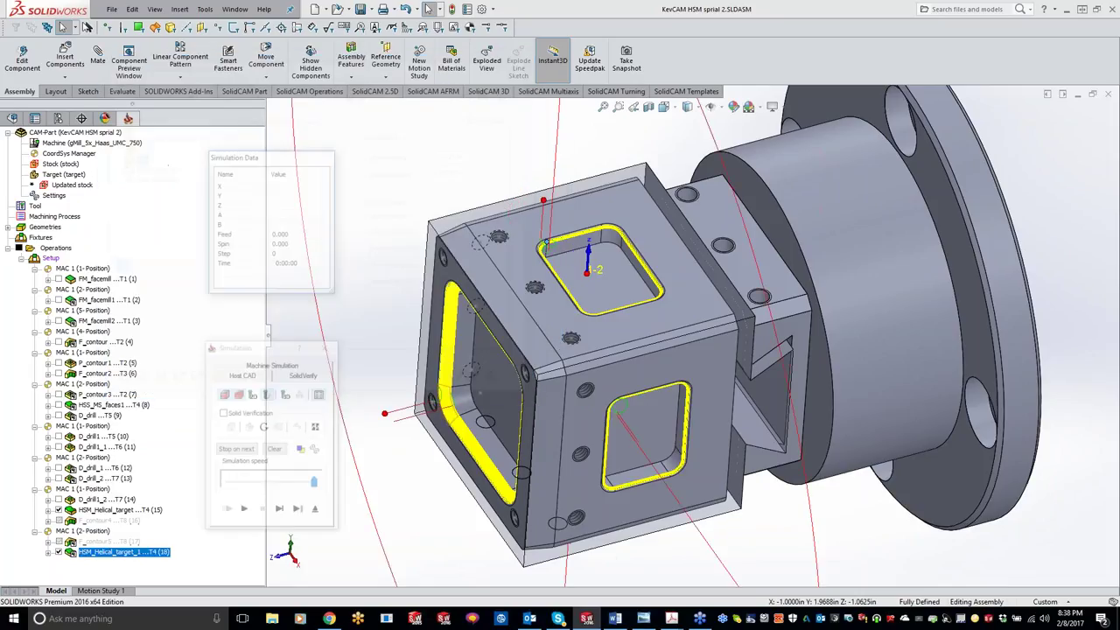
left_click(304, 374)
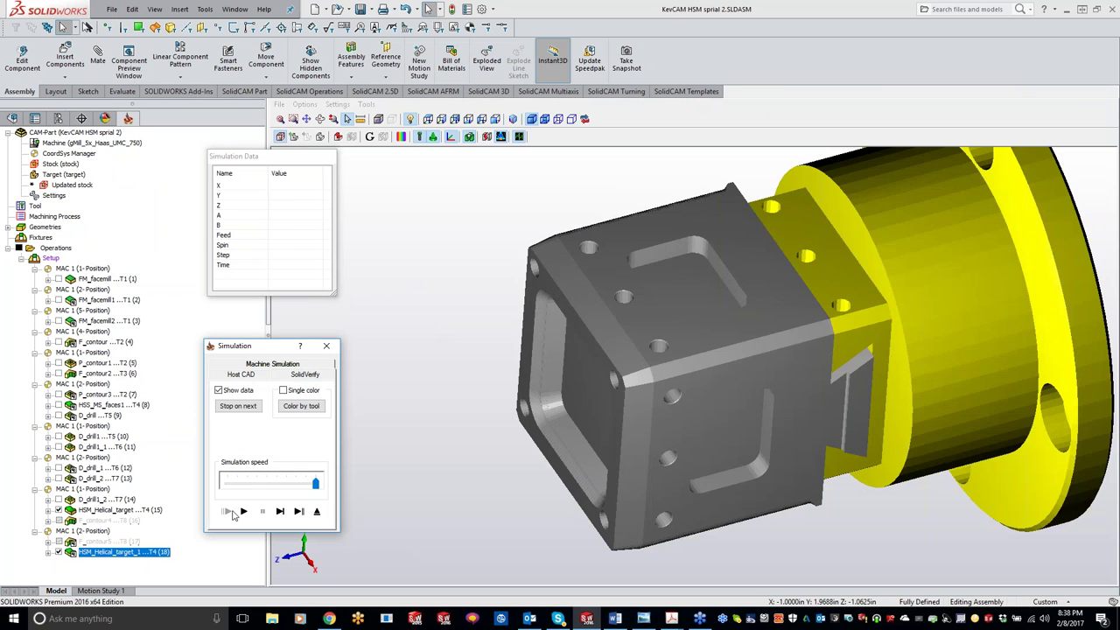
left_click(243, 512)
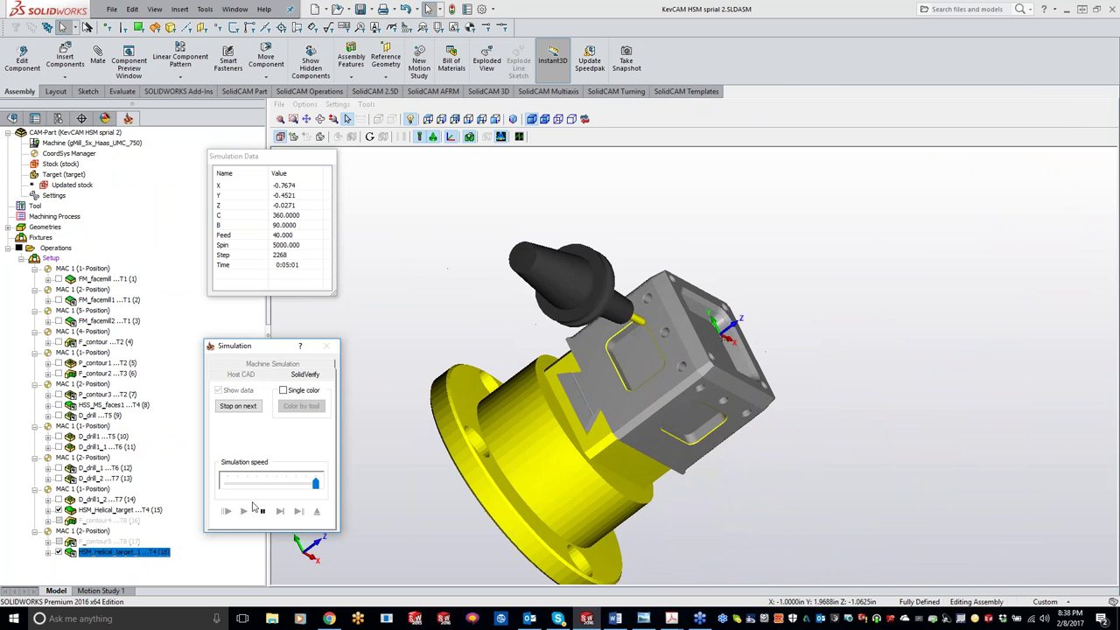
Run the rotated toolpaths in Machine Simulation at a reduced run speed, watch the part up close, and exit the simulation.
left_click(289, 365)
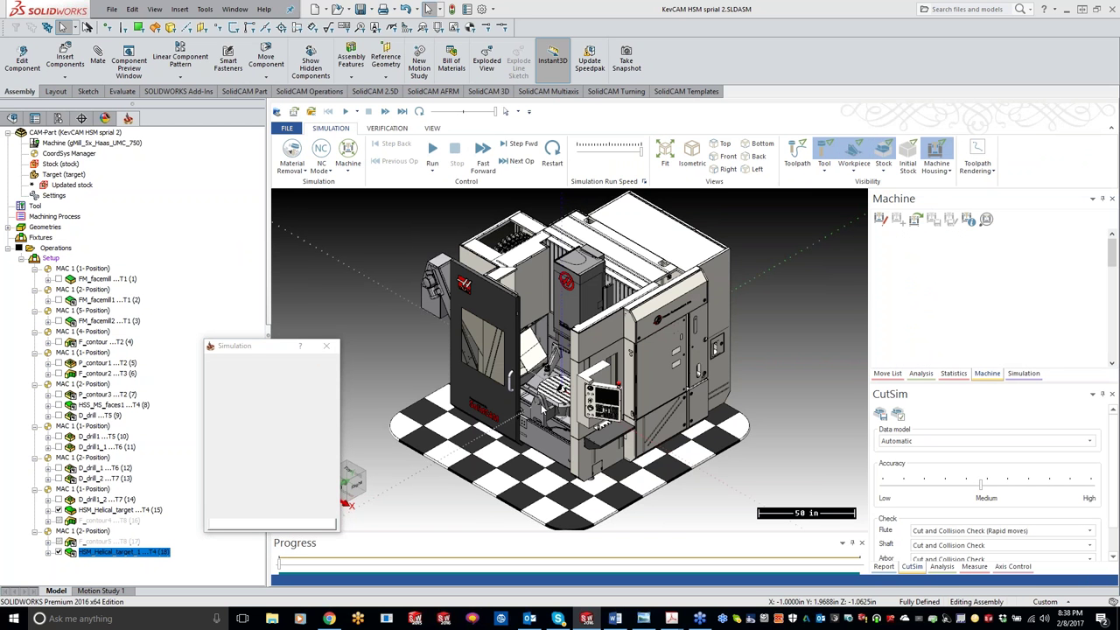
scroll(510, 399, "up", 6)
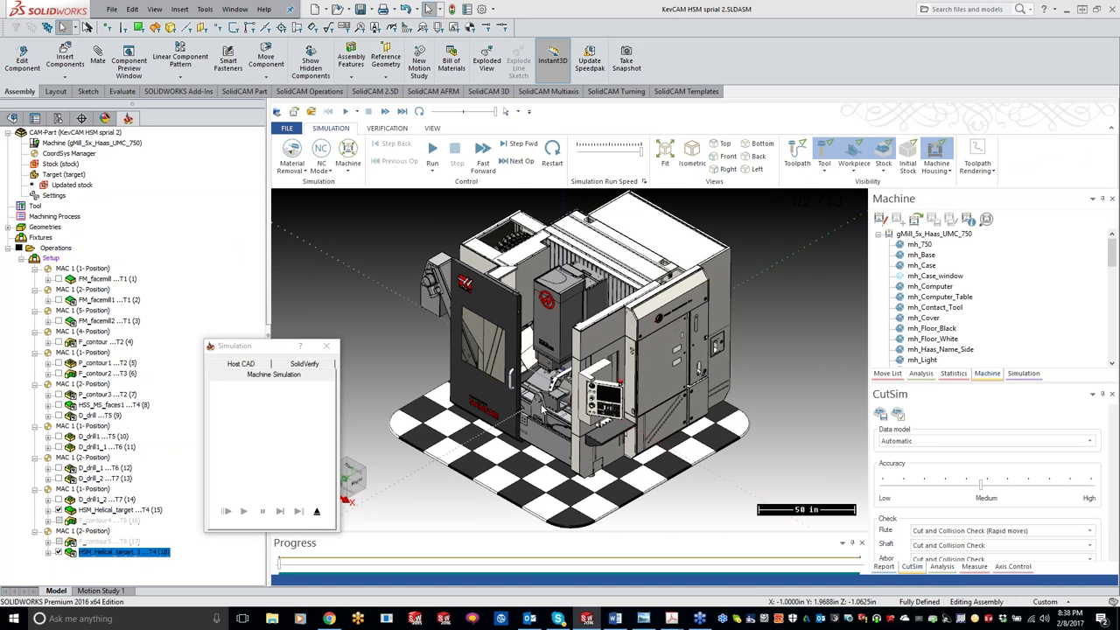
scroll(509, 399, "up", 4)
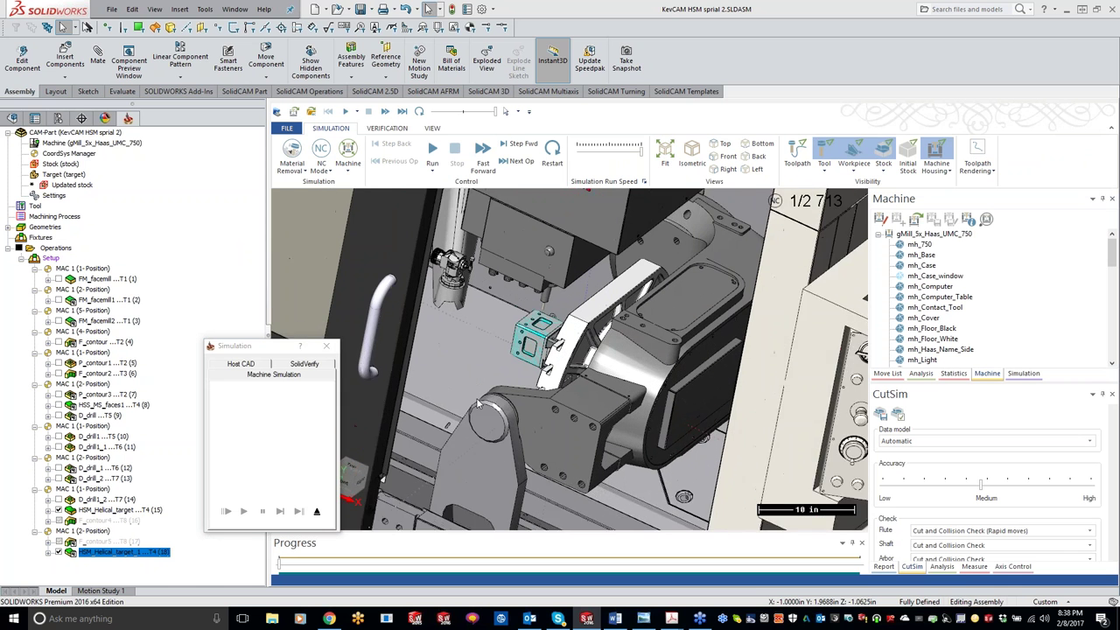
left_click(457, 113)
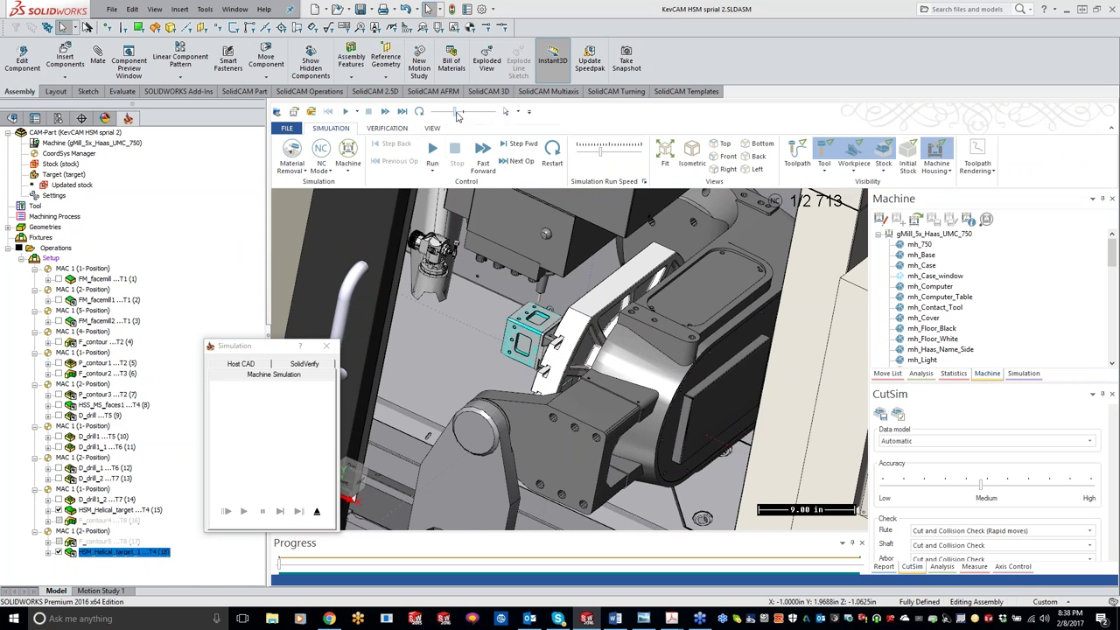
left_click(432, 150)
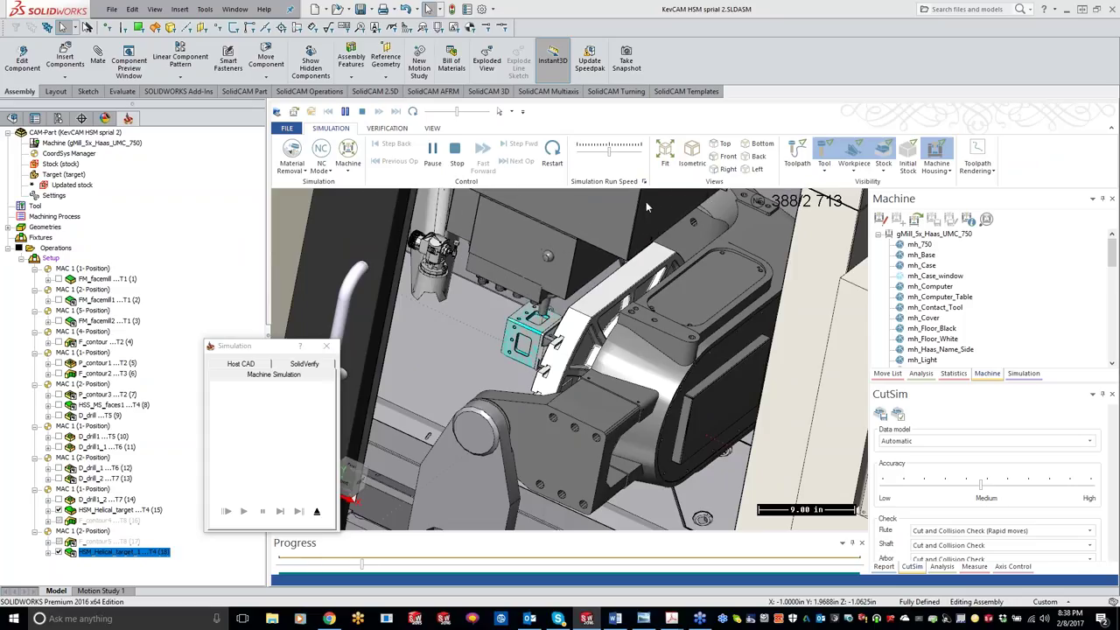
left_click_drag(457, 114, 463, 114)
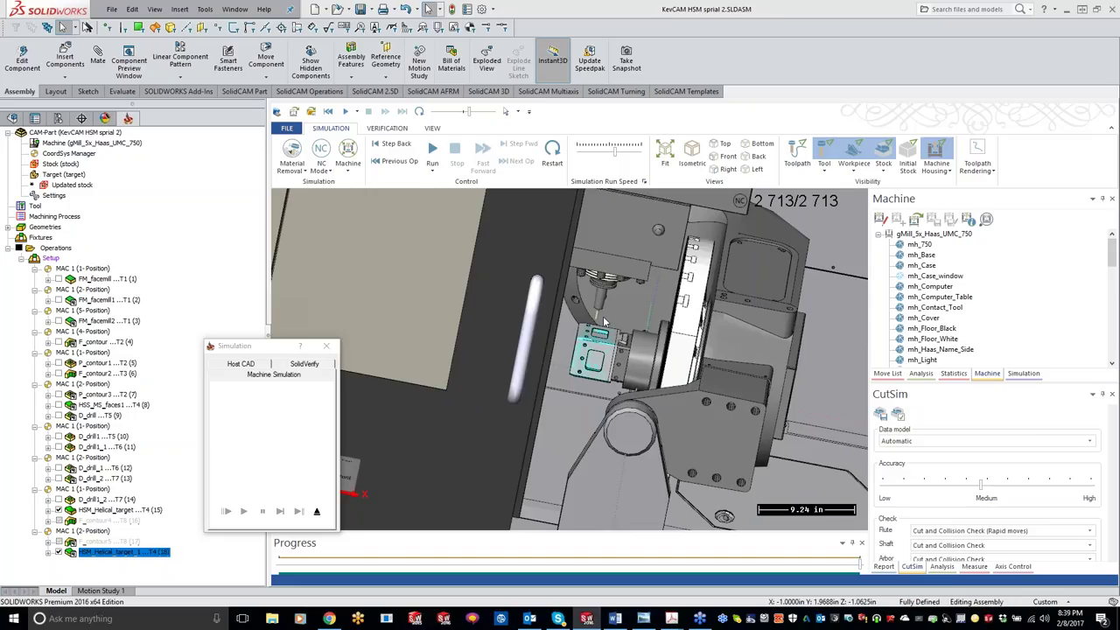
left_click(325, 347)
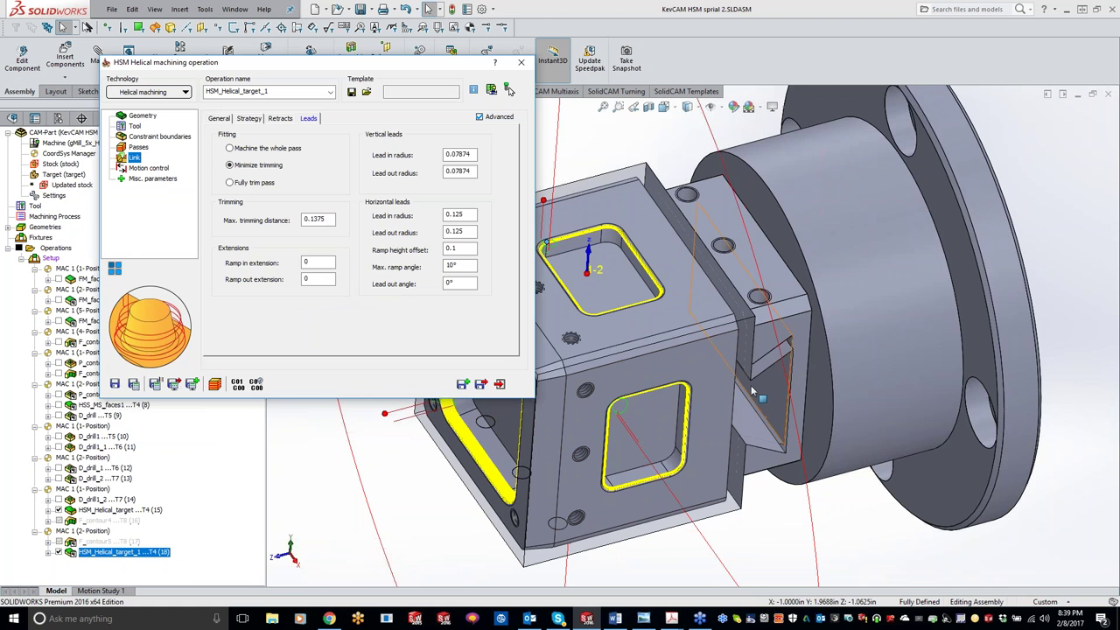
Examine the helical toolpaths and linking moves around the part along with the ramp lead settings, and close the operation's settings.
middle_click_drag(953, 502, 669, 270)
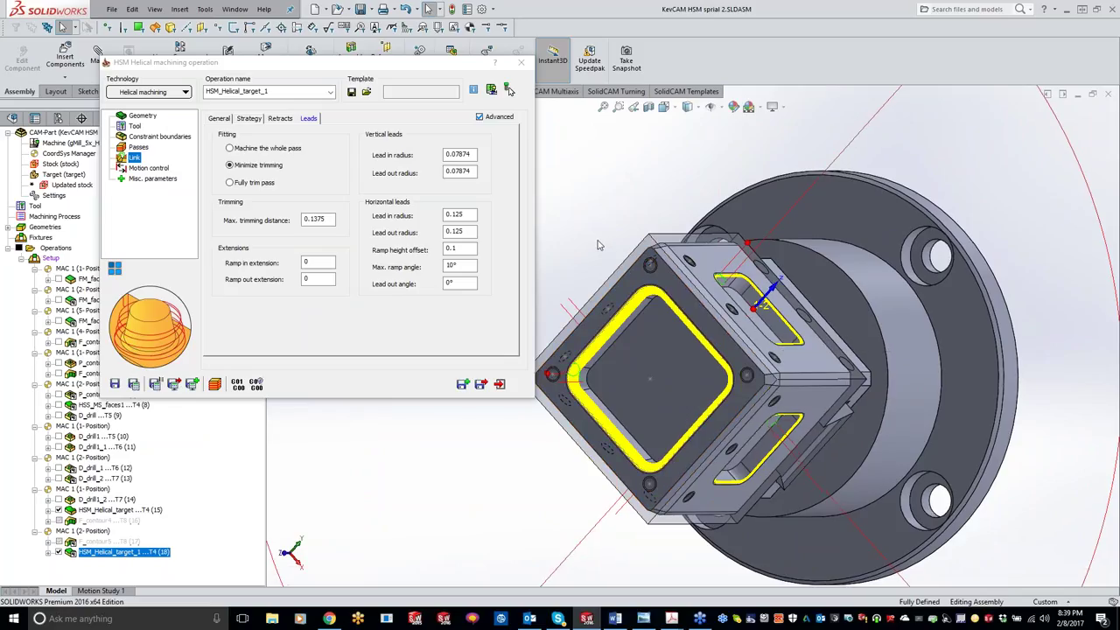
key("Up")
key("Up")
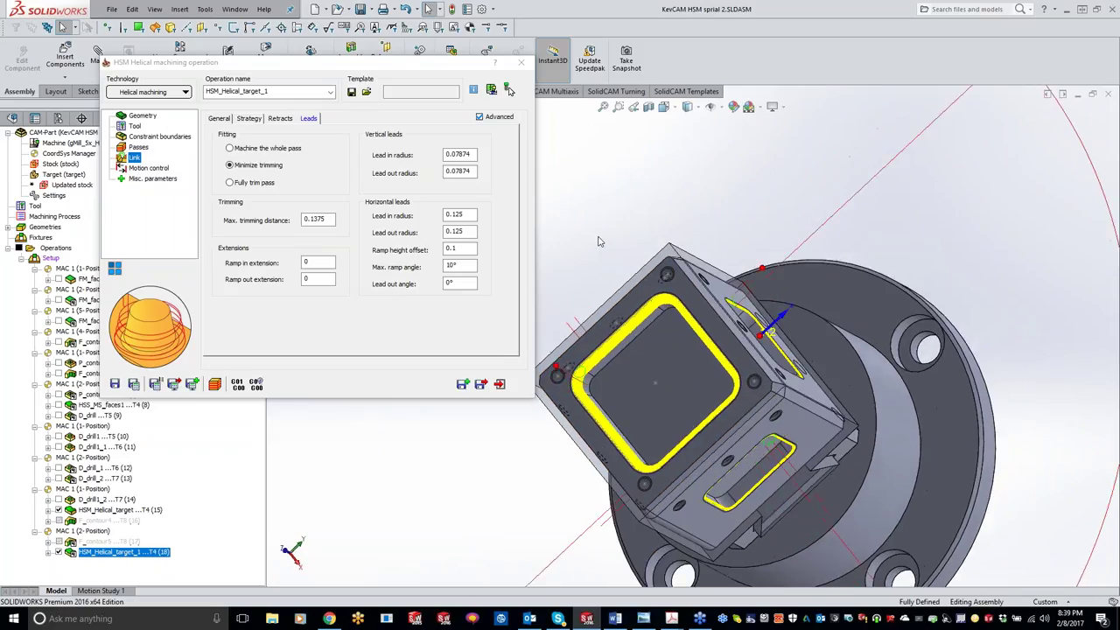
key("Left")
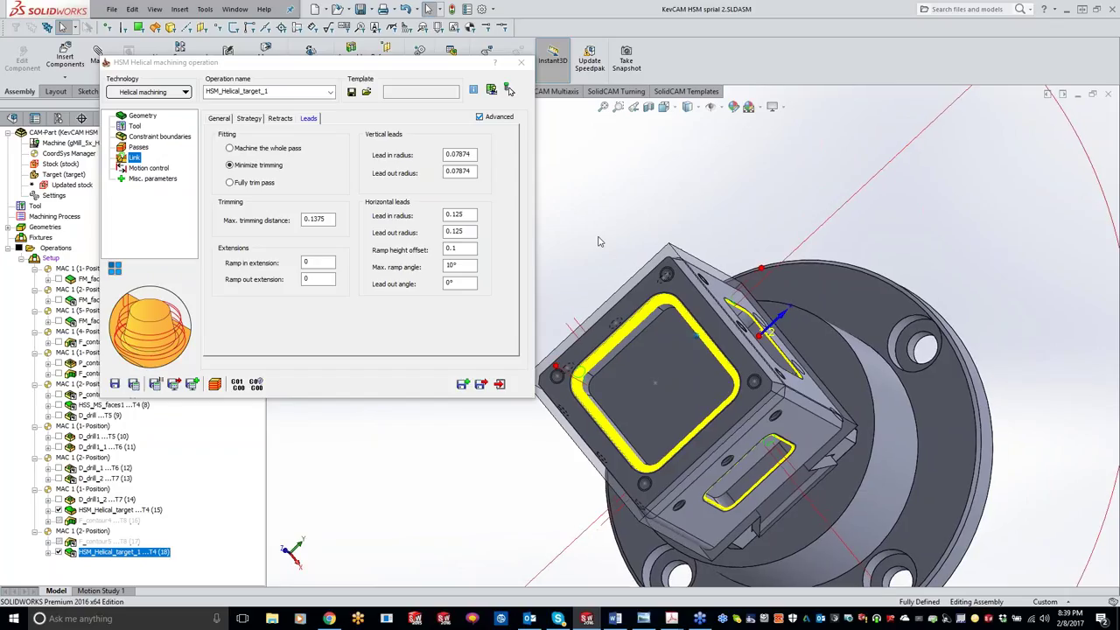
key("Down")
key("Down")
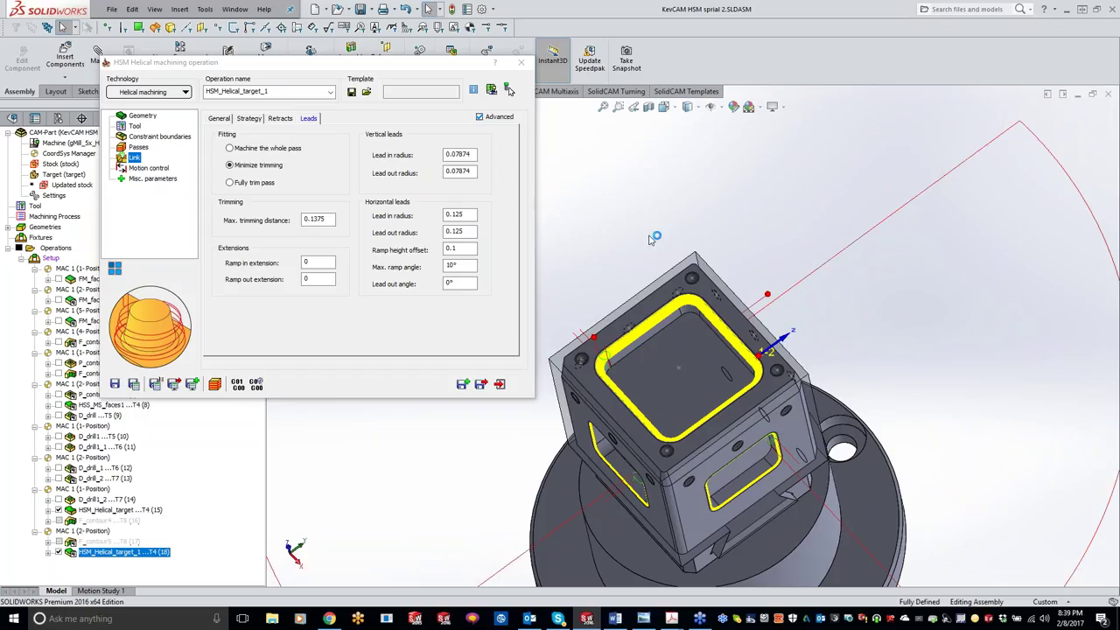
key("Left")
key("Left")
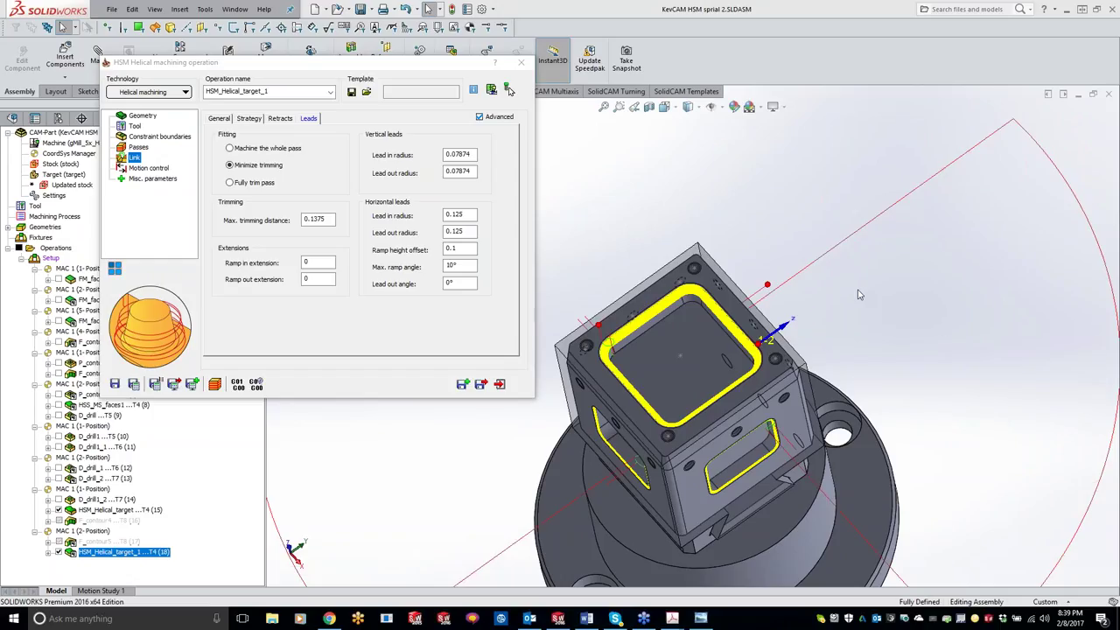
left_click(459, 249)
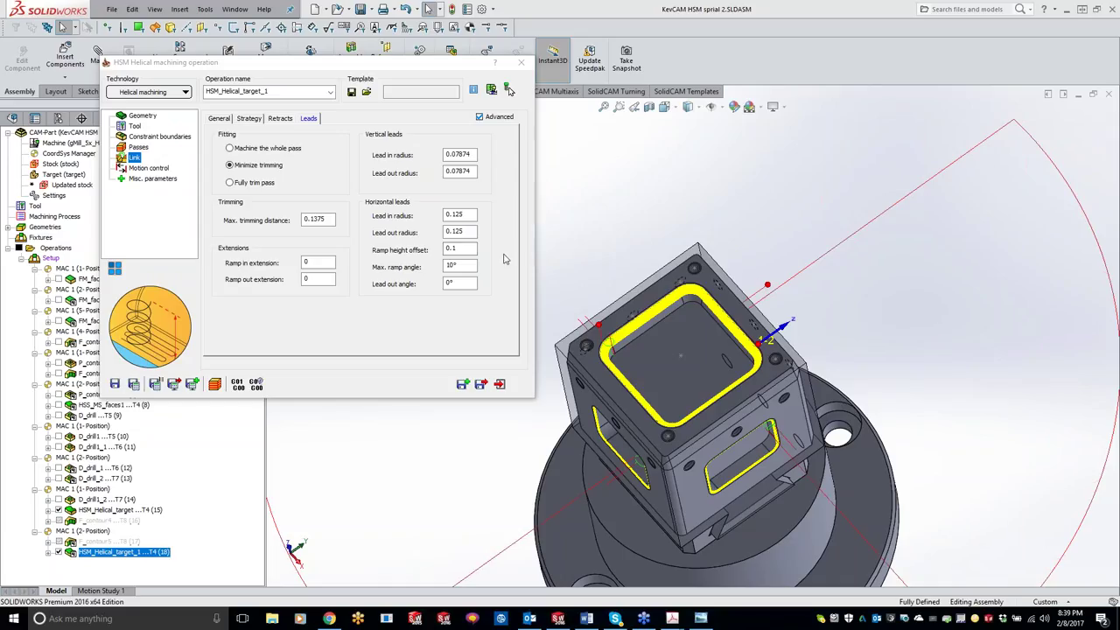
left_click(457, 266)
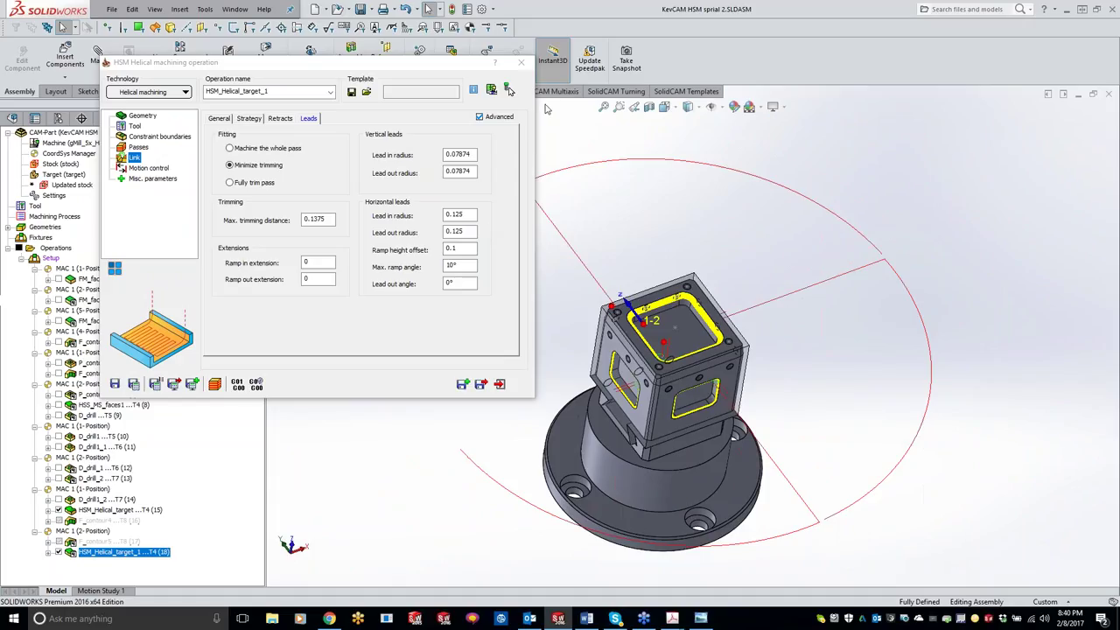
left_click(520, 62)
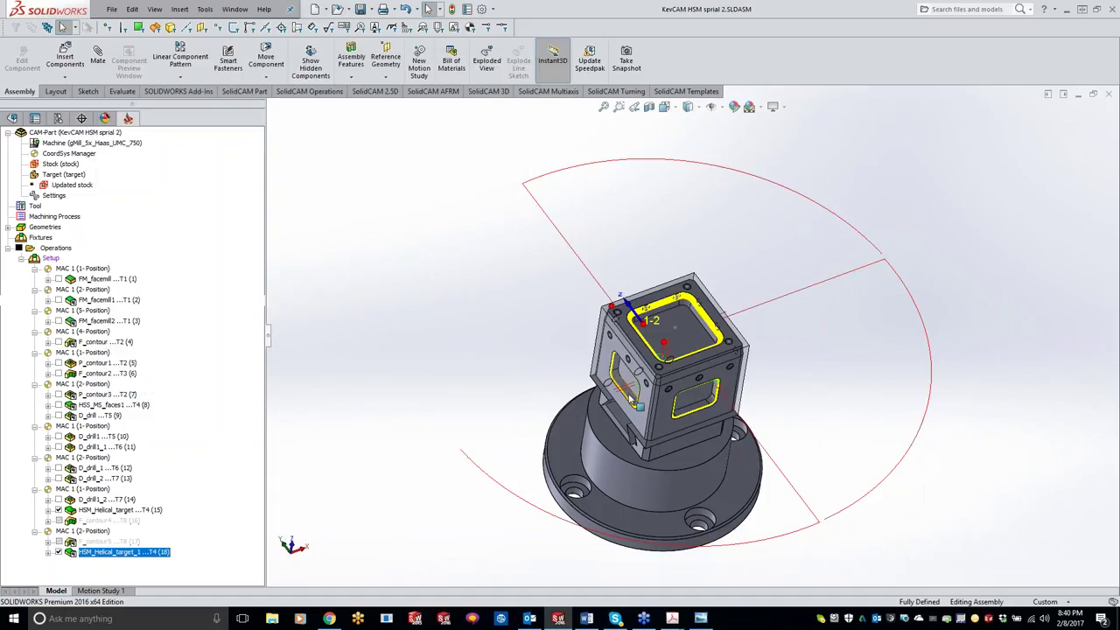
Close the CAM-Part KevCAM HSM sprial 2.
right_click(113, 132)
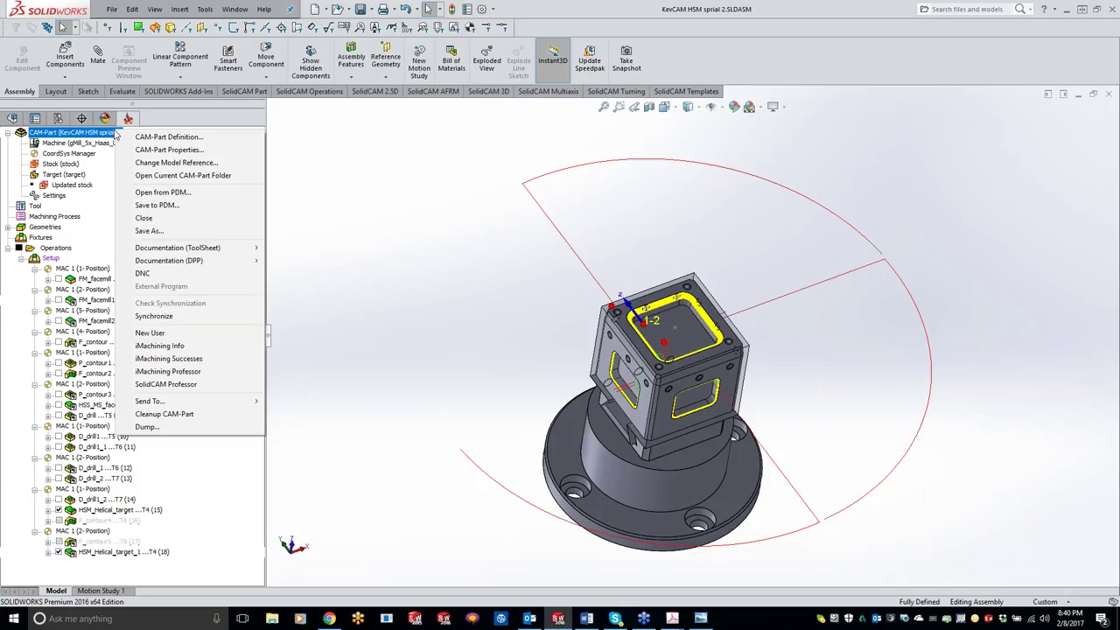
left_click(414, 249)
right_click(116, 136)
left_click(146, 218)
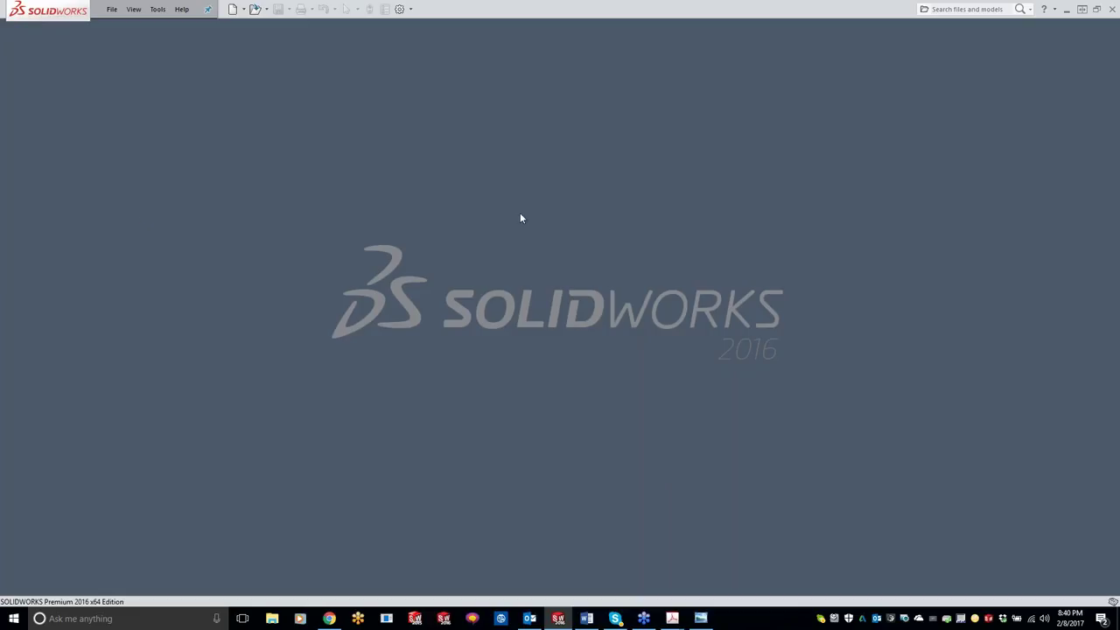
Open the recent CAM-Part KevCAM HSM horz 1 without locating its original model manually.
left_click(156, 9)
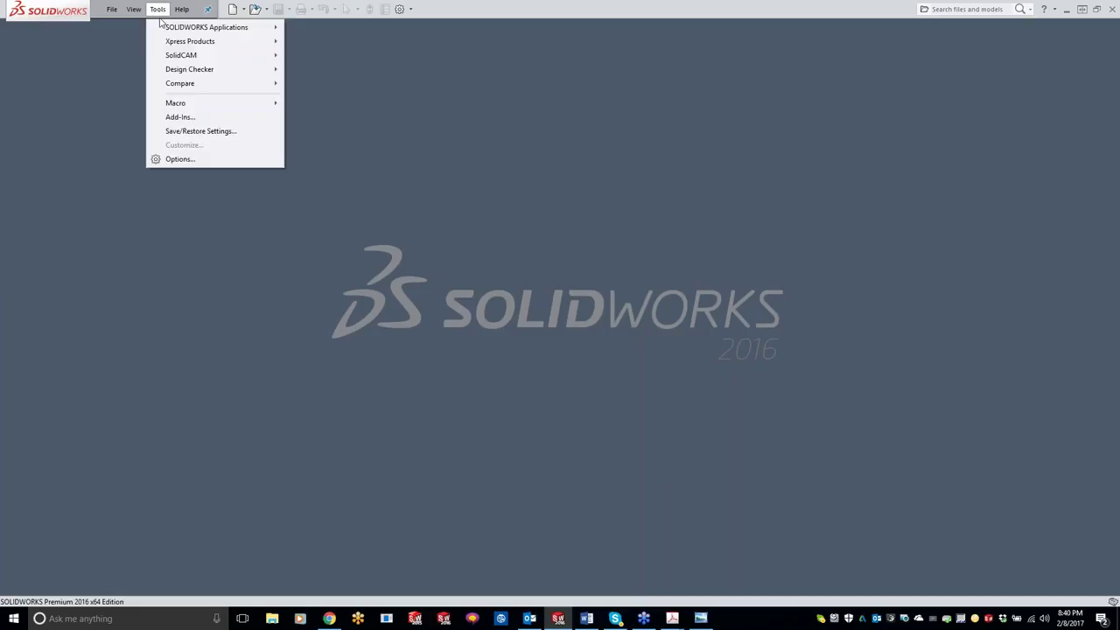
mouse_move(192, 57)
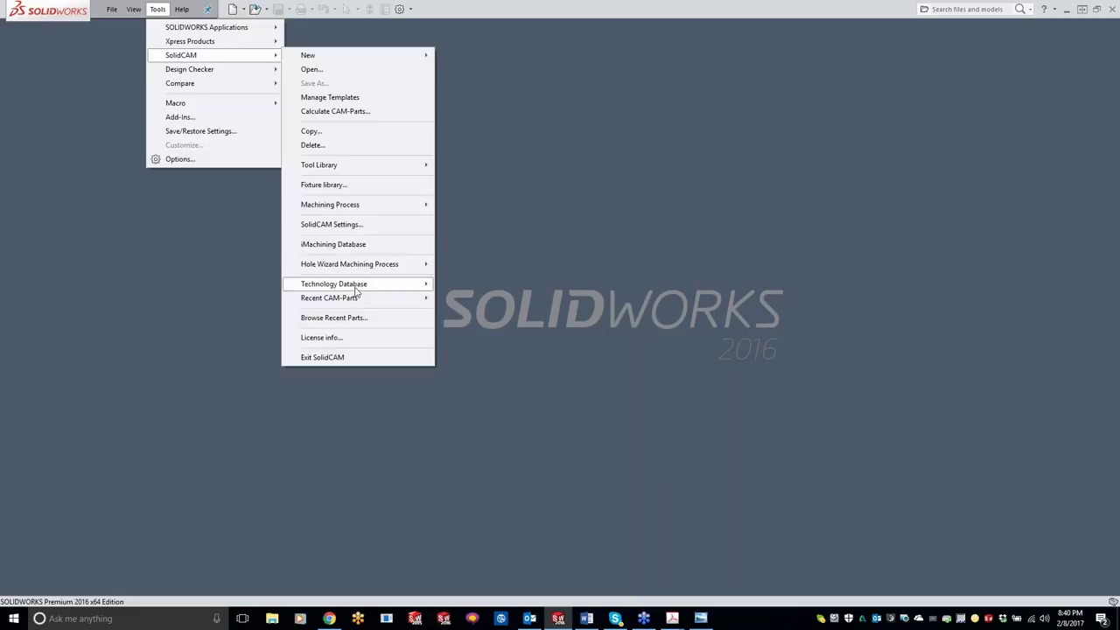
mouse_move(357, 299)
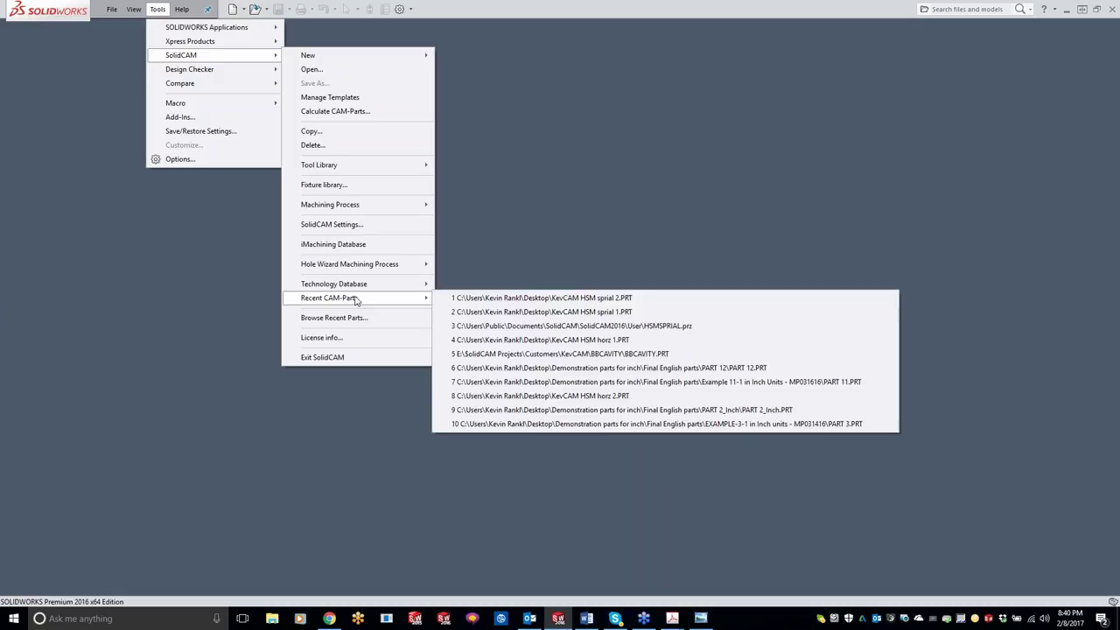
left_click(497, 340)
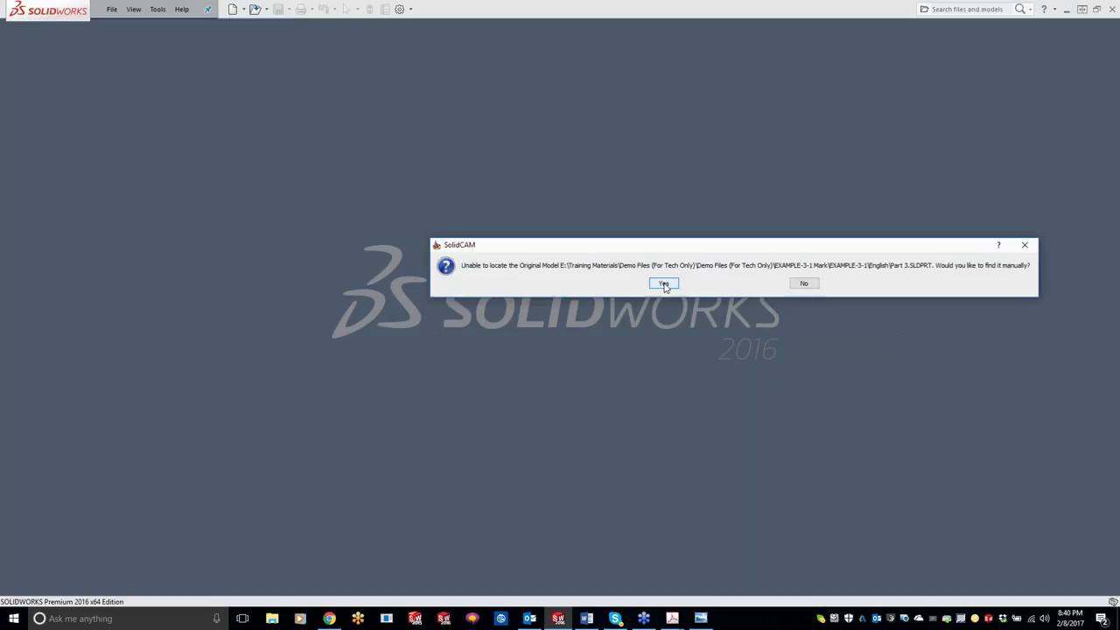
left_click(803, 283)
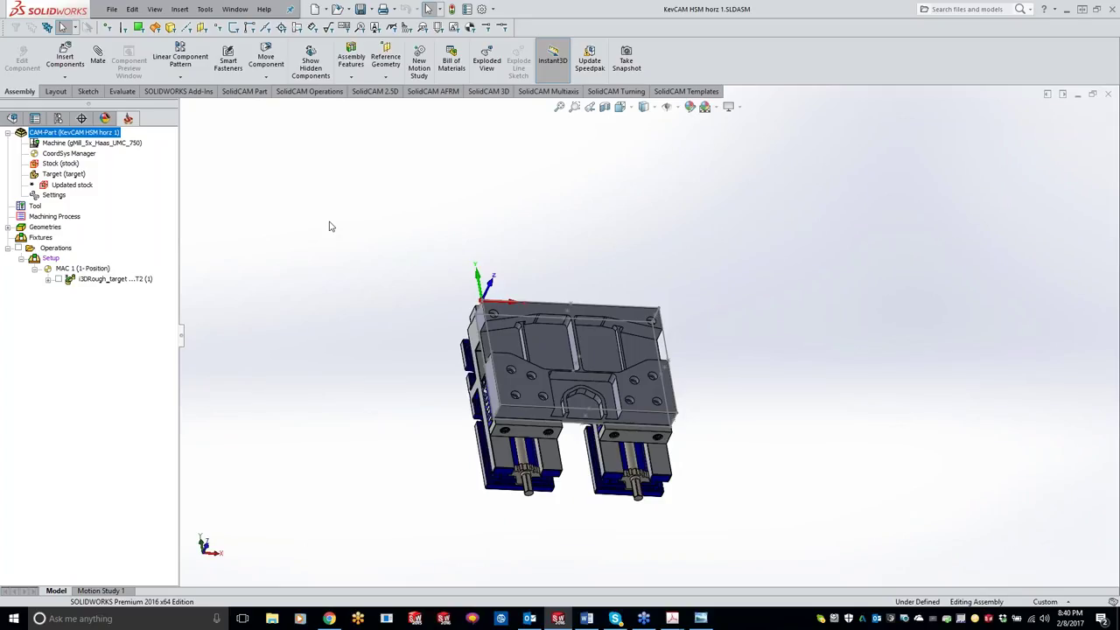
right_click(119, 281)
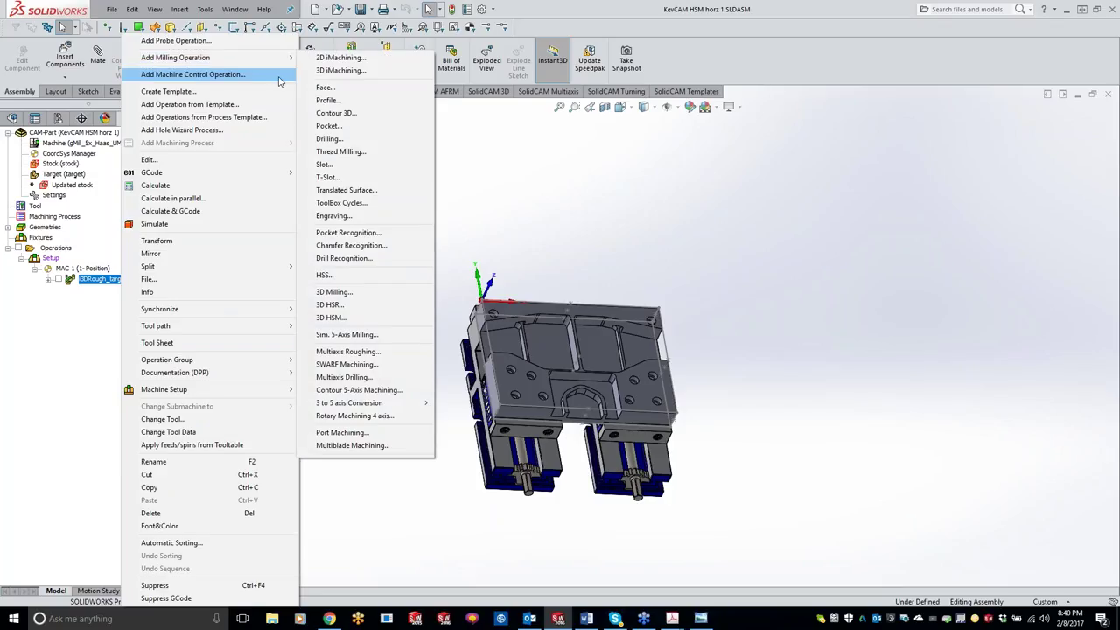
left_click(338, 322)
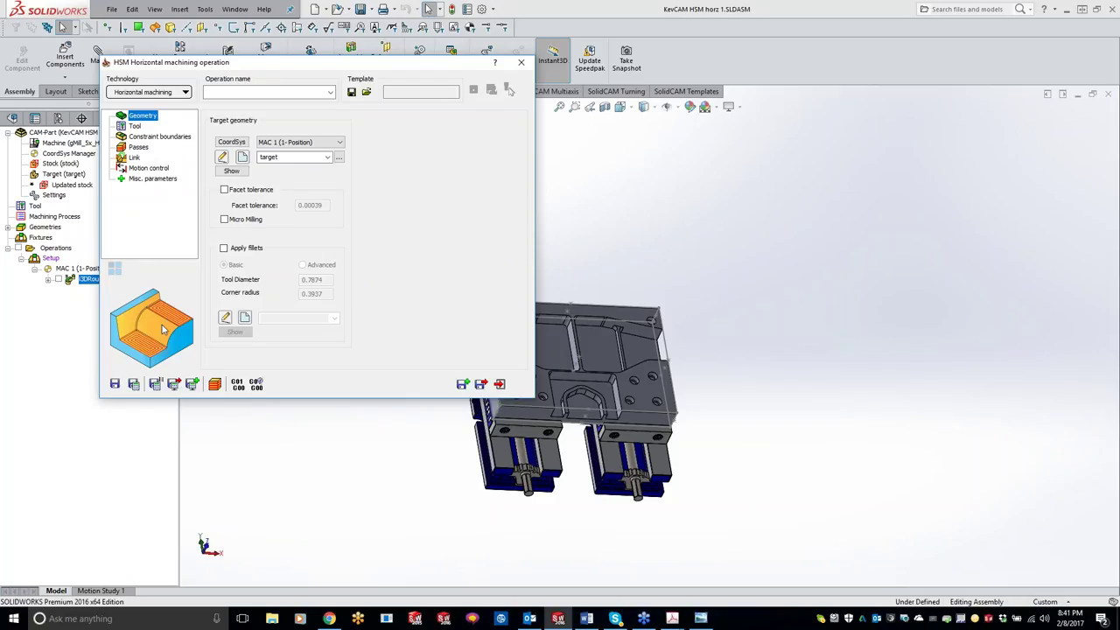
left_click(522, 63)
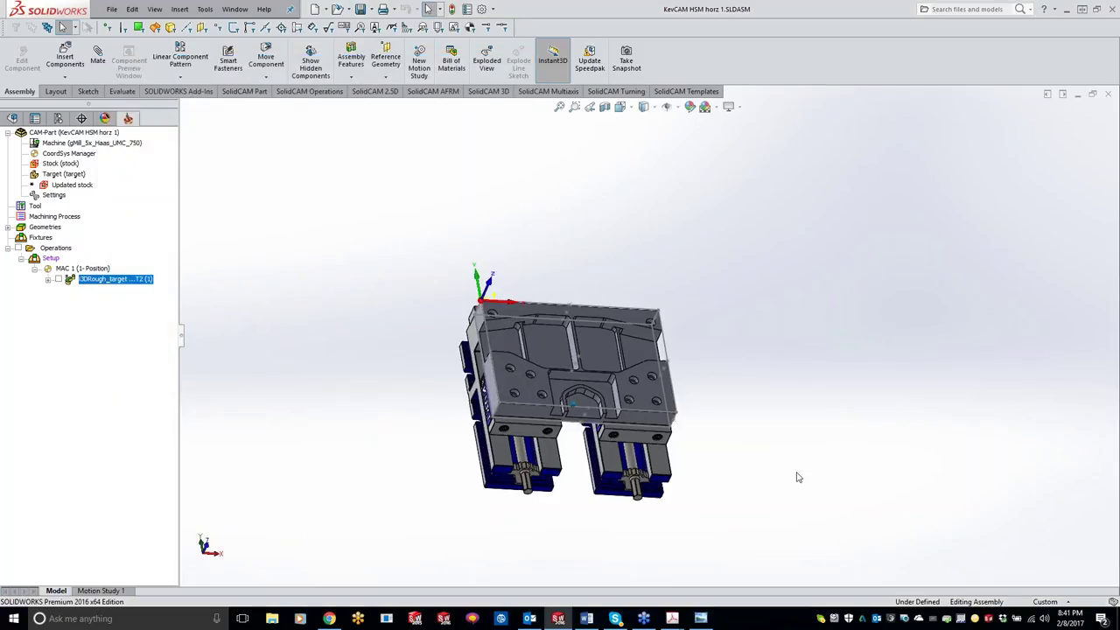
Show the existing i3DRough toolpath on the part, examine the roughed pocket areas, and hide it again.
scroll(738, 438, "down", 5)
scroll(733, 432, "down", 2)
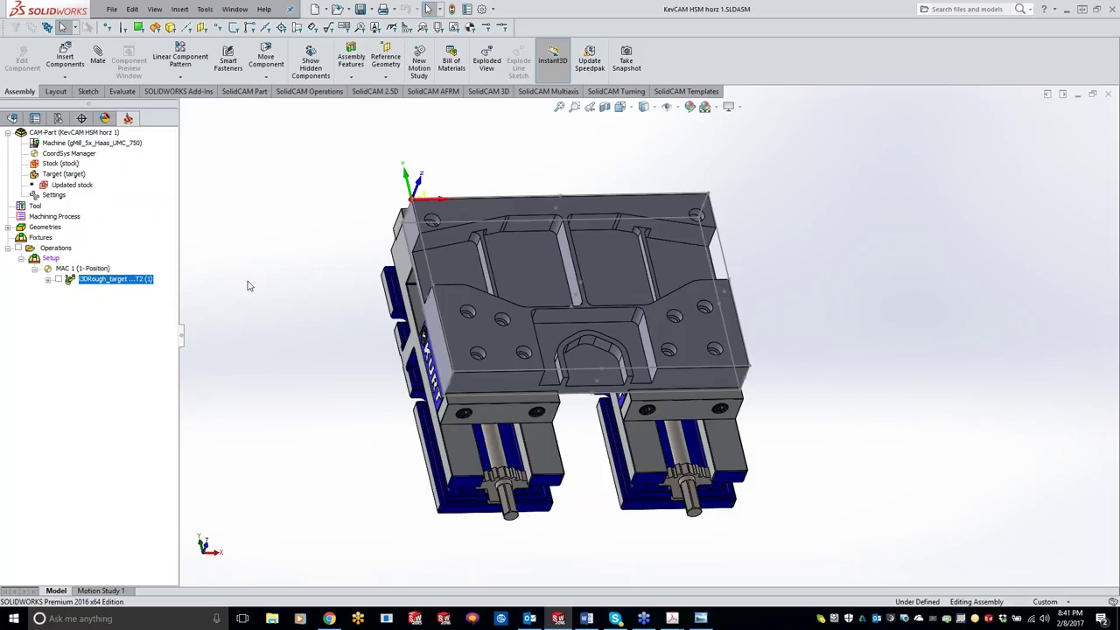
left_click(58, 279)
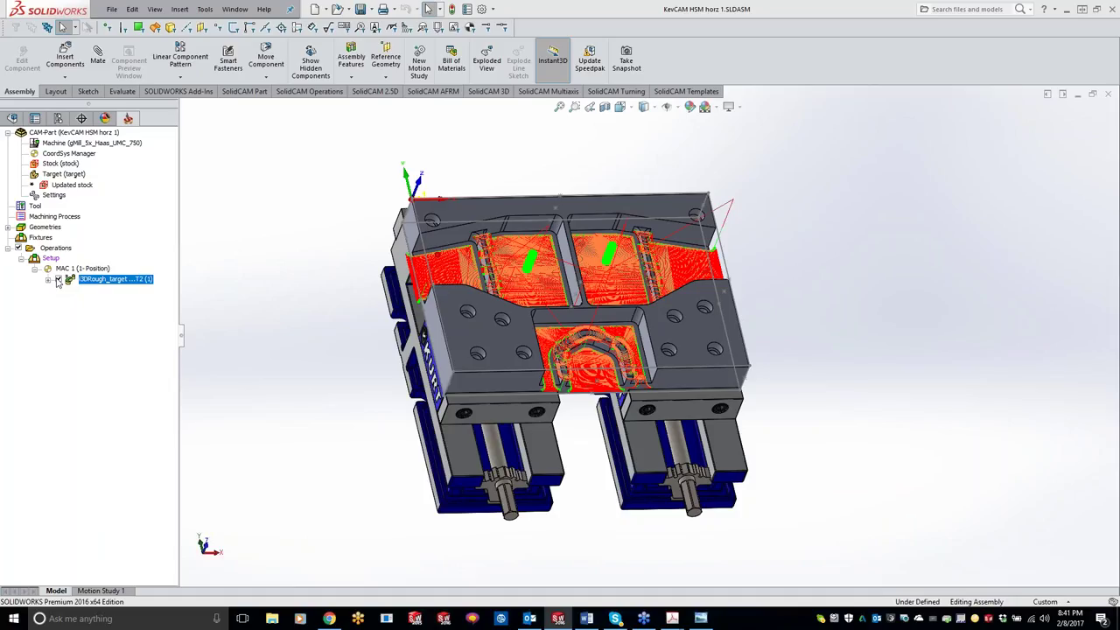
left_click(58, 280)
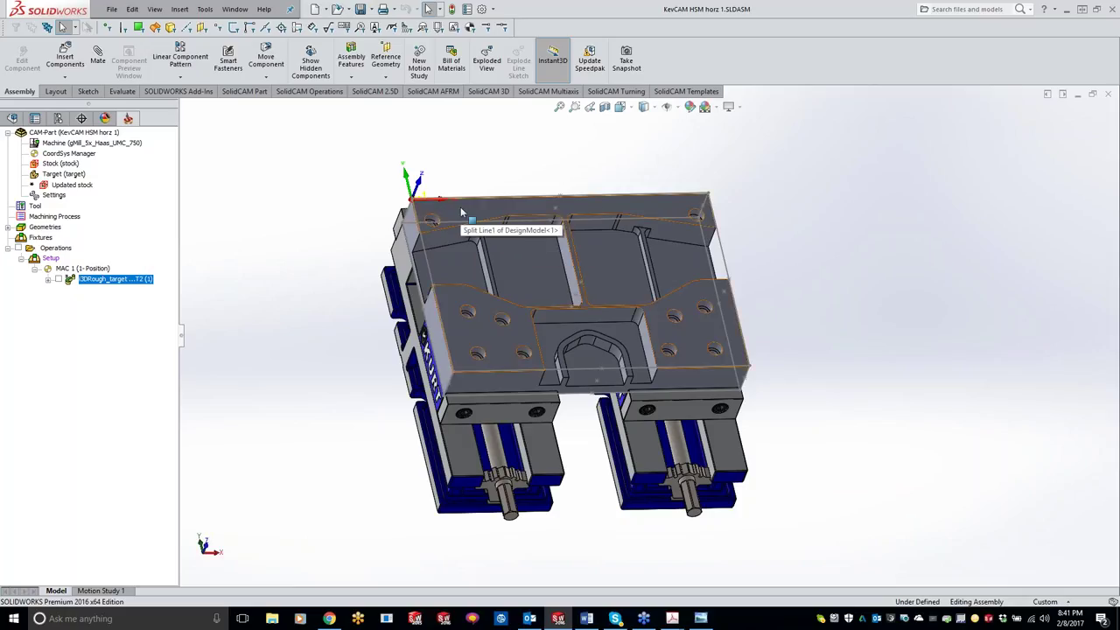
Add a 3D HSM horizontal machining operation after the i3DRough operation, using tool 2, the 1/2" end mill.
right_click(132, 279)
mouse_move(289, 57)
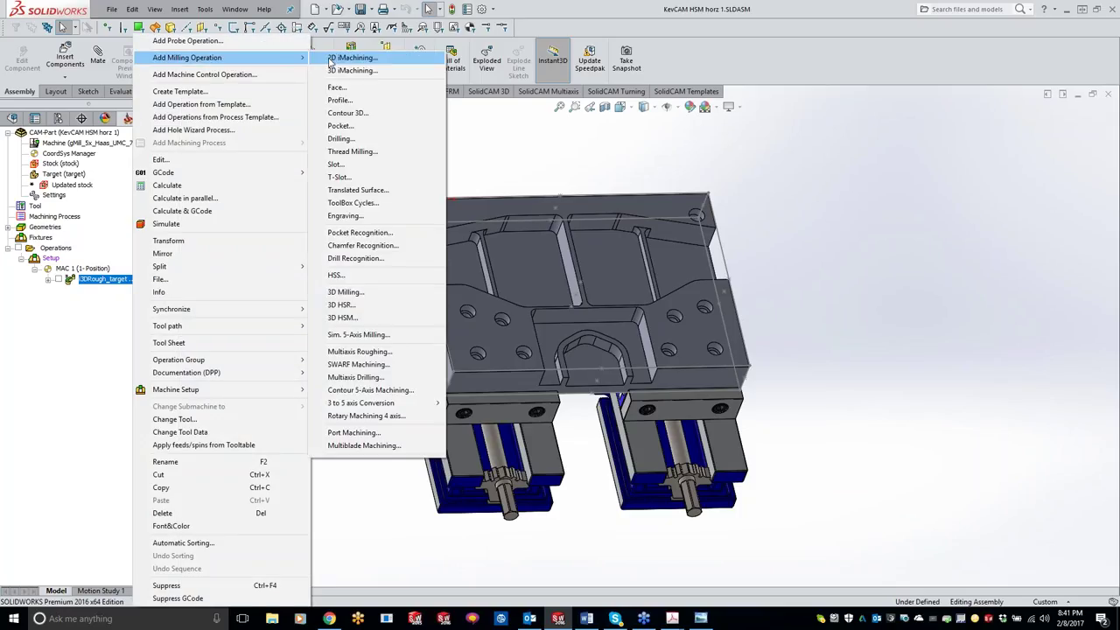
left_click(343, 319)
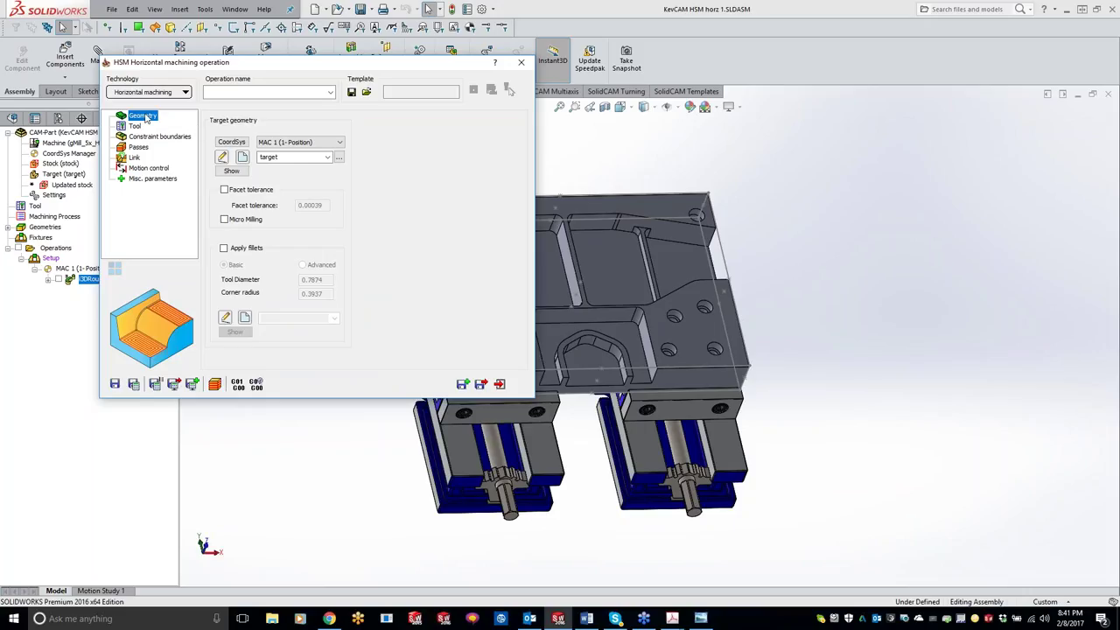
left_click(136, 126)
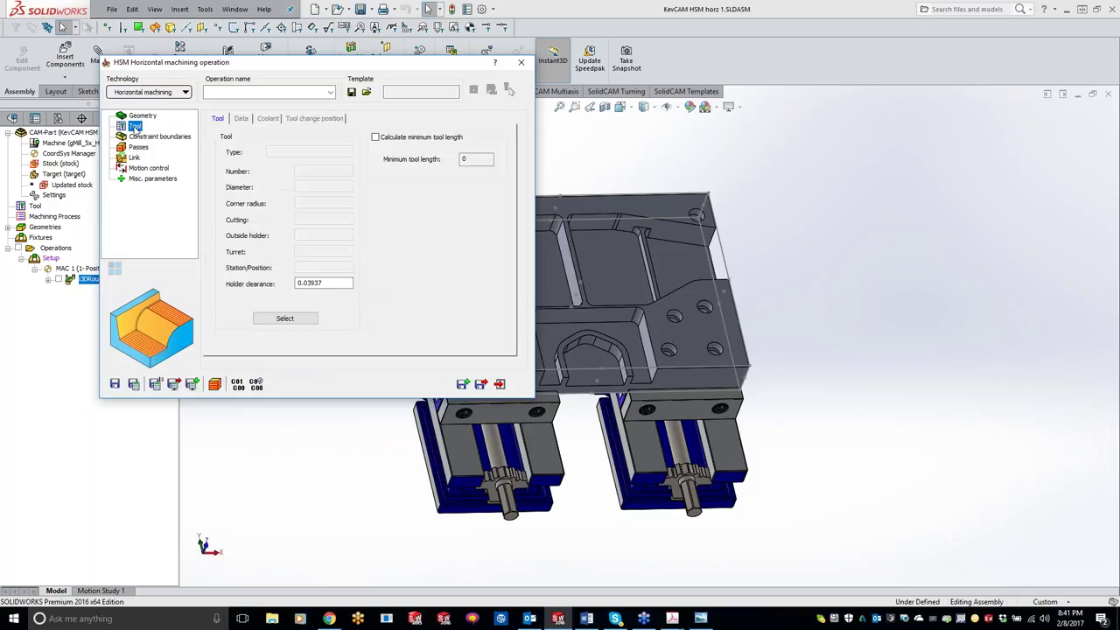
left_click(289, 323)
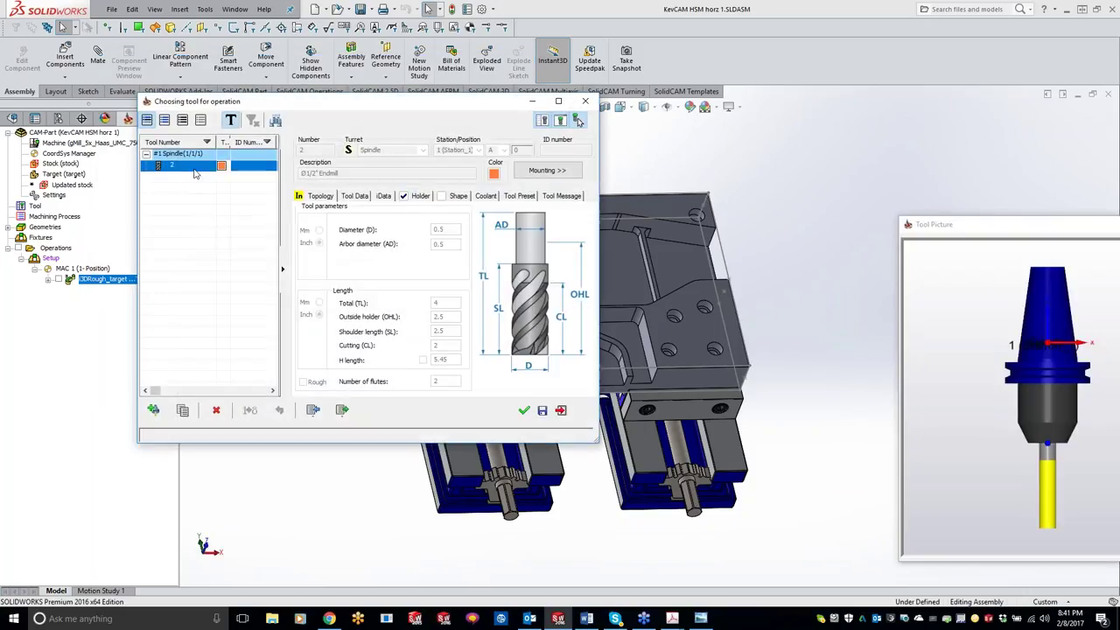
double_click(195, 169)
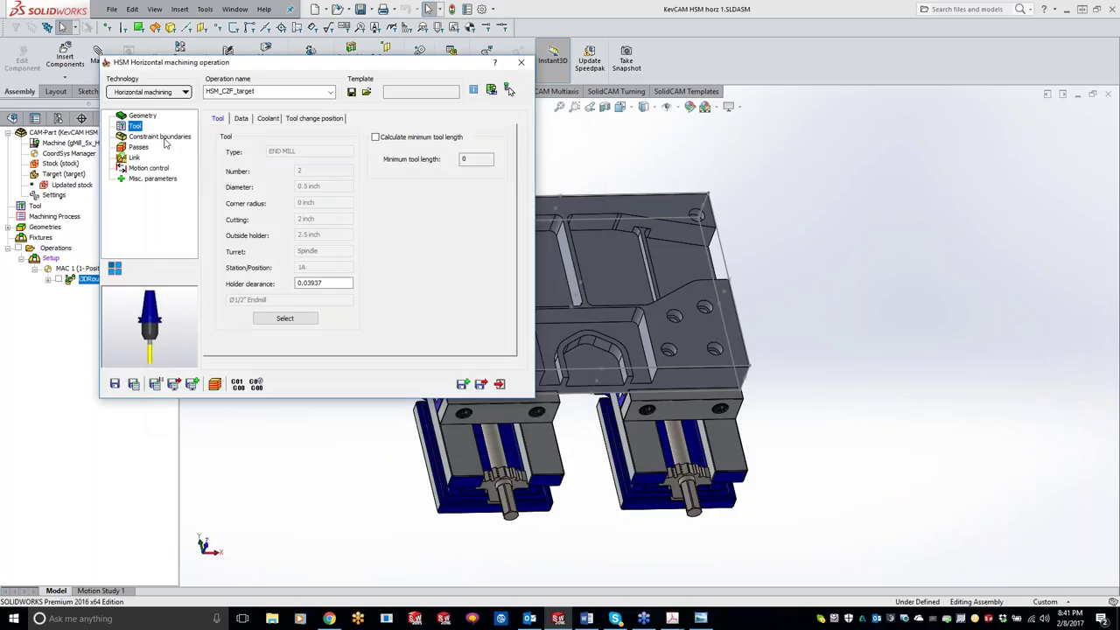
Create a user-defined constraint boundary from the closed chain around the outer rectangular edges of the block's top face.
left_click(162, 139)
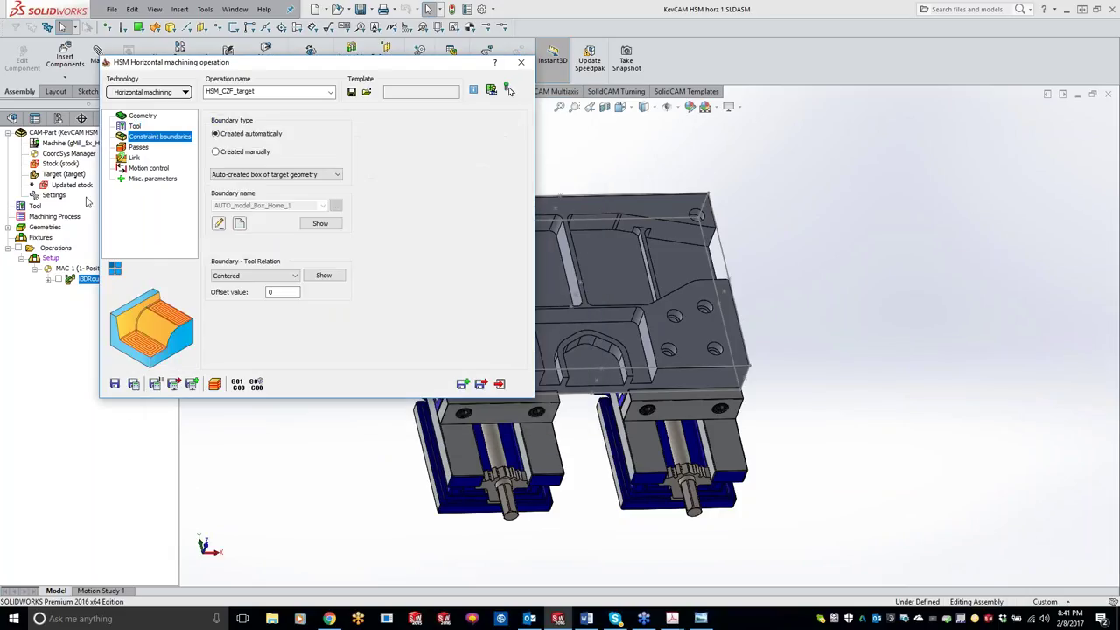
left_click(291, 174)
left_click(223, 156)
left_click(233, 153)
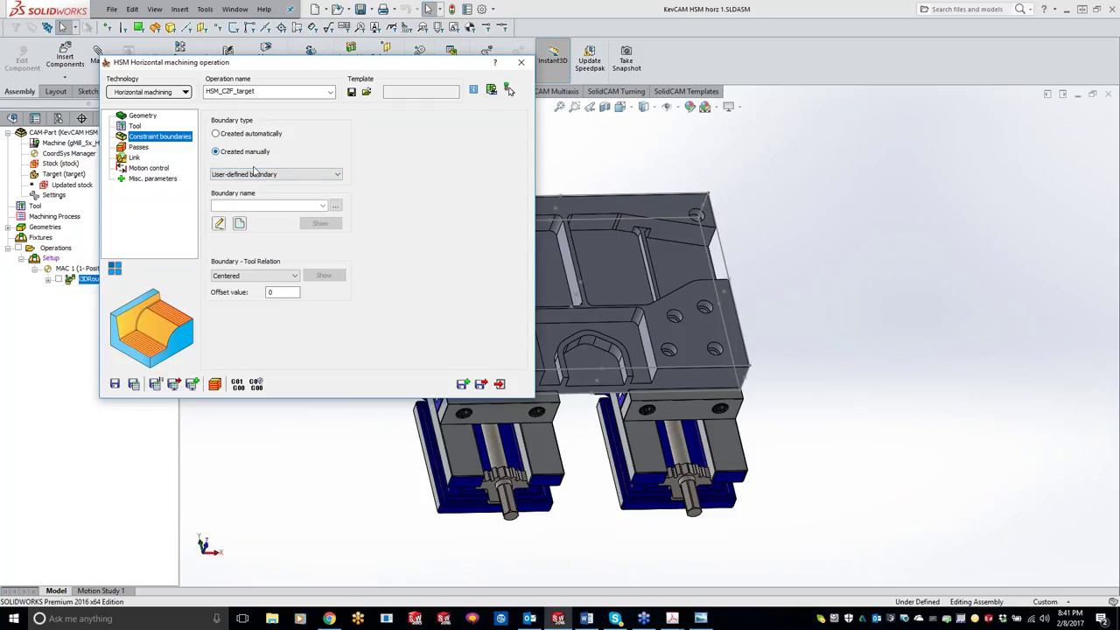
left_click(239, 223)
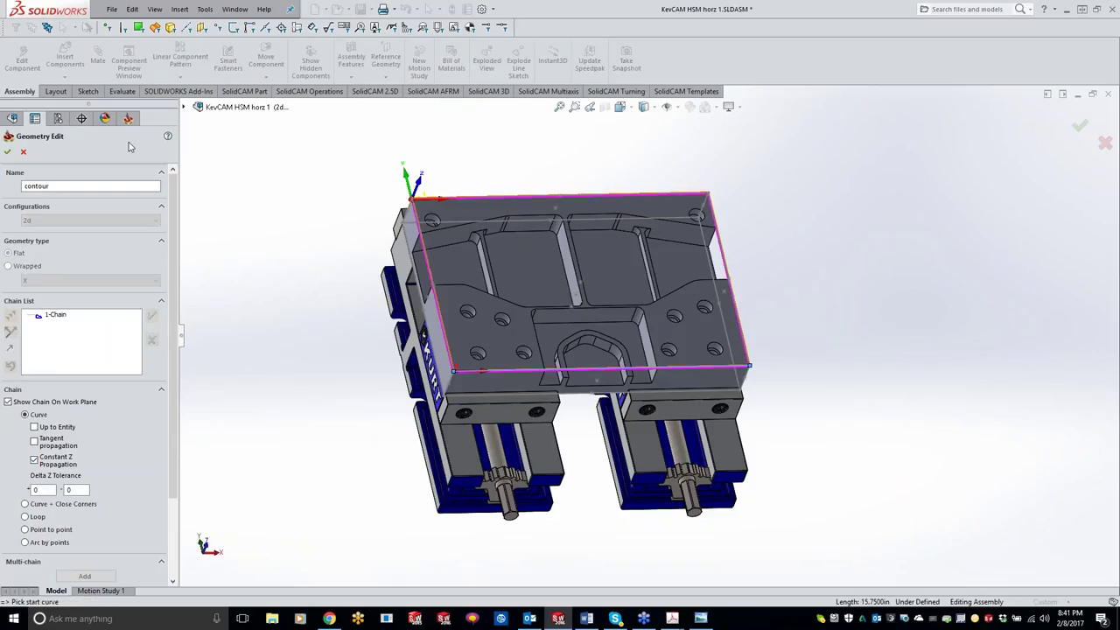
left_click(8, 151)
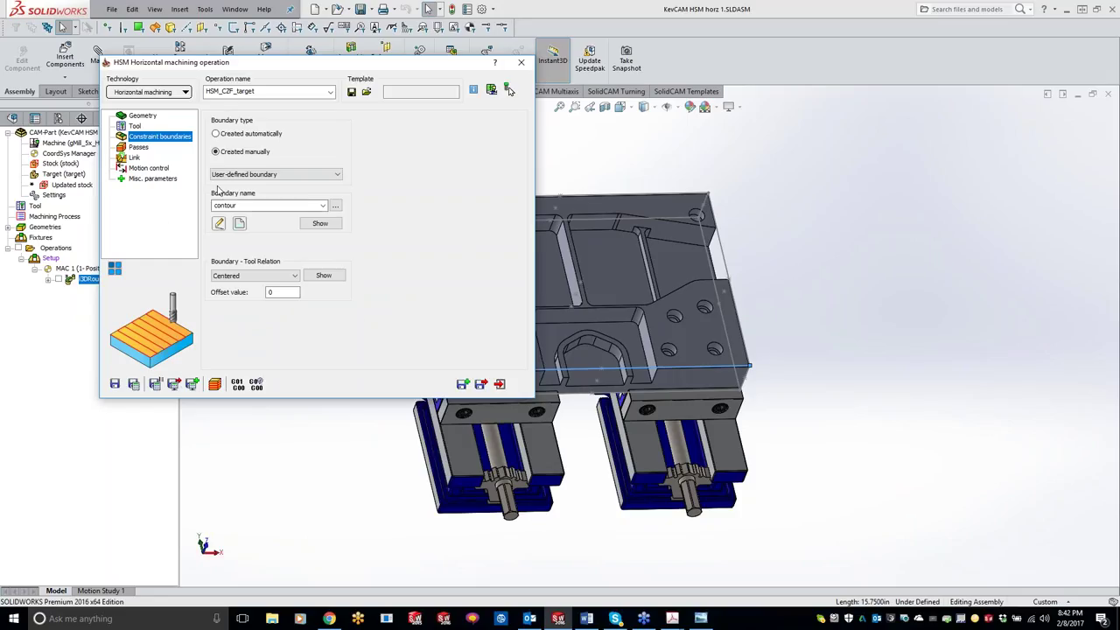
Review the passes settings against the tool data, covering offsets, smoothing, core area detection, corner refinement, axial offset and pass editing.
left_click(136, 147)
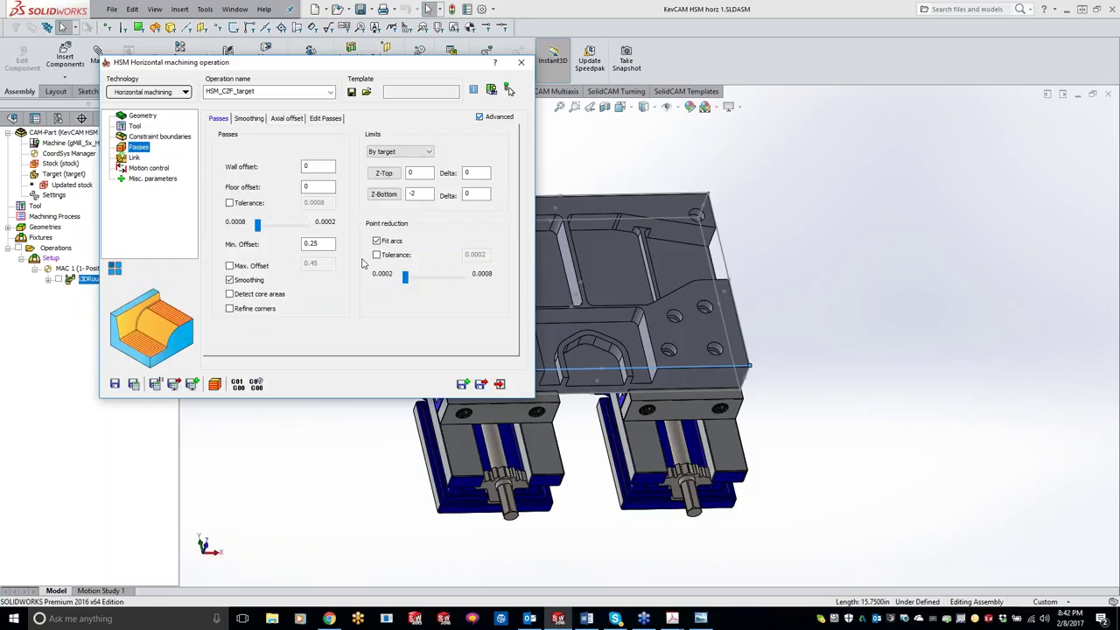
left_click(137, 126)
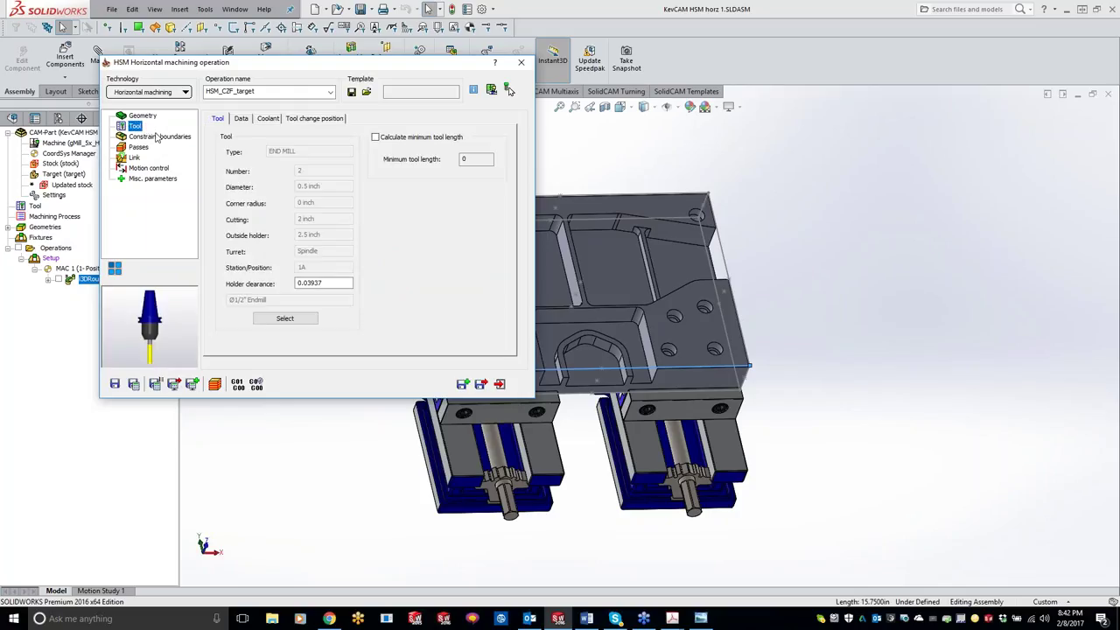
left_click(142, 148)
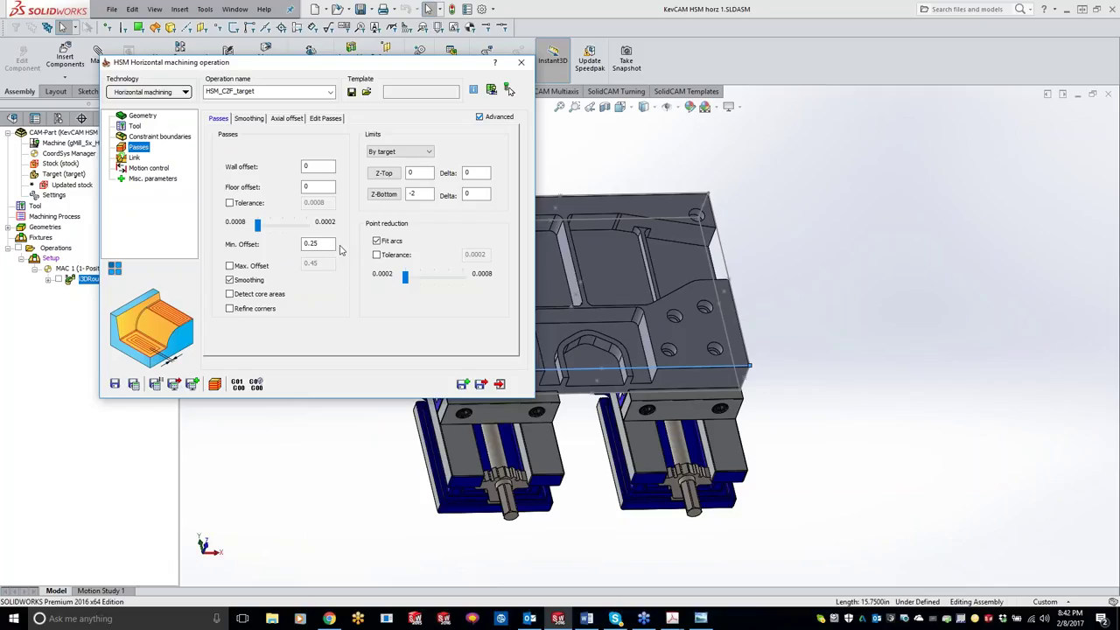
left_click(230, 280)
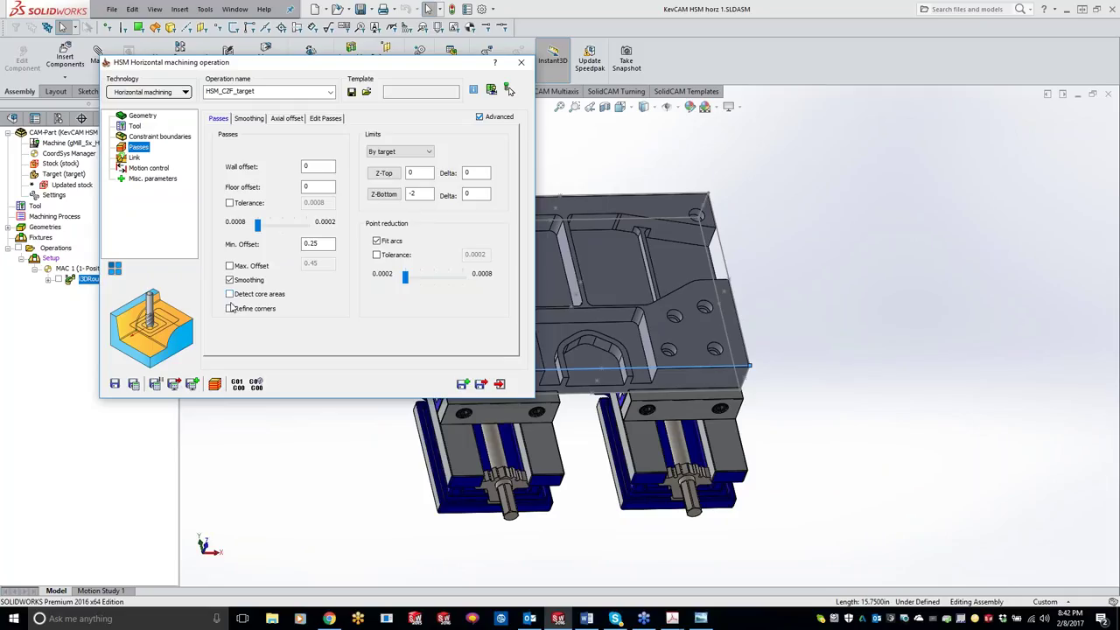
left_click(230, 309)
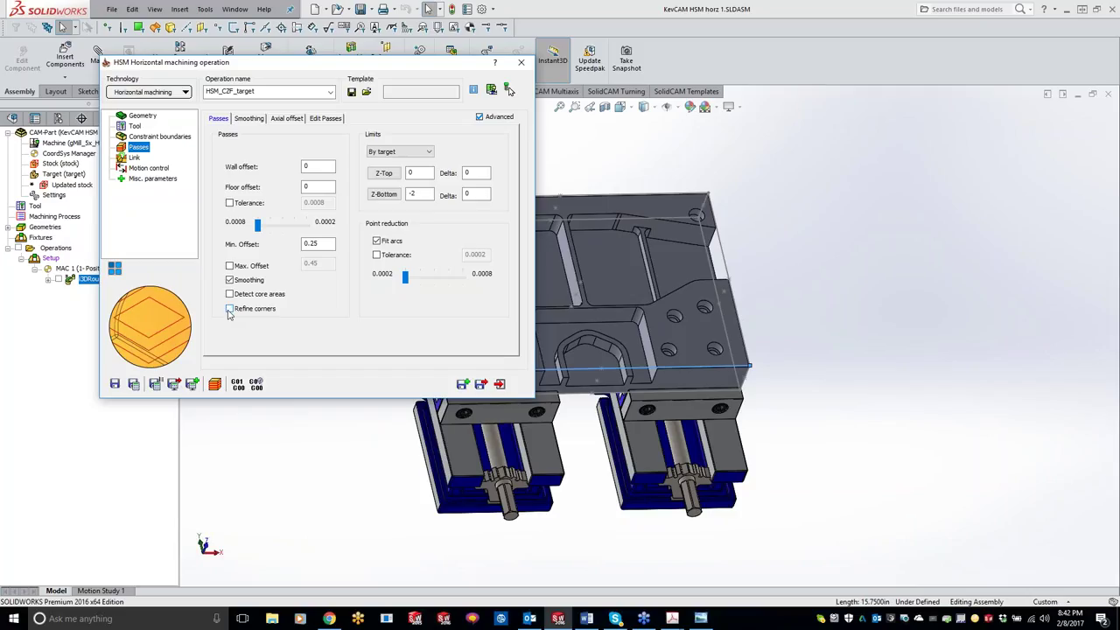
left_click(229, 309)
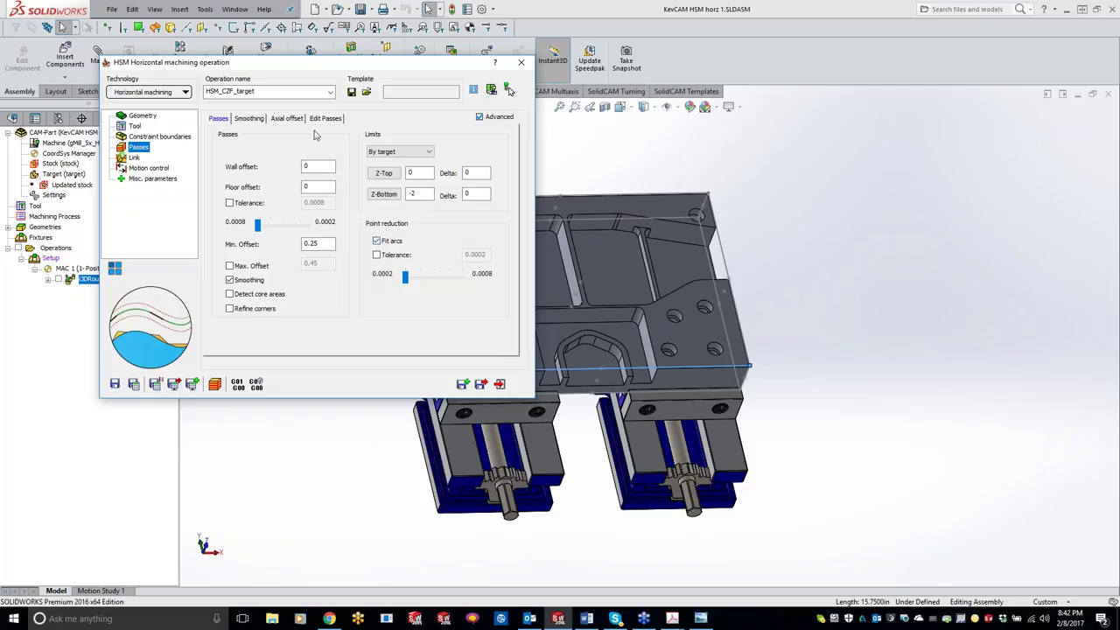
left_click(250, 119)
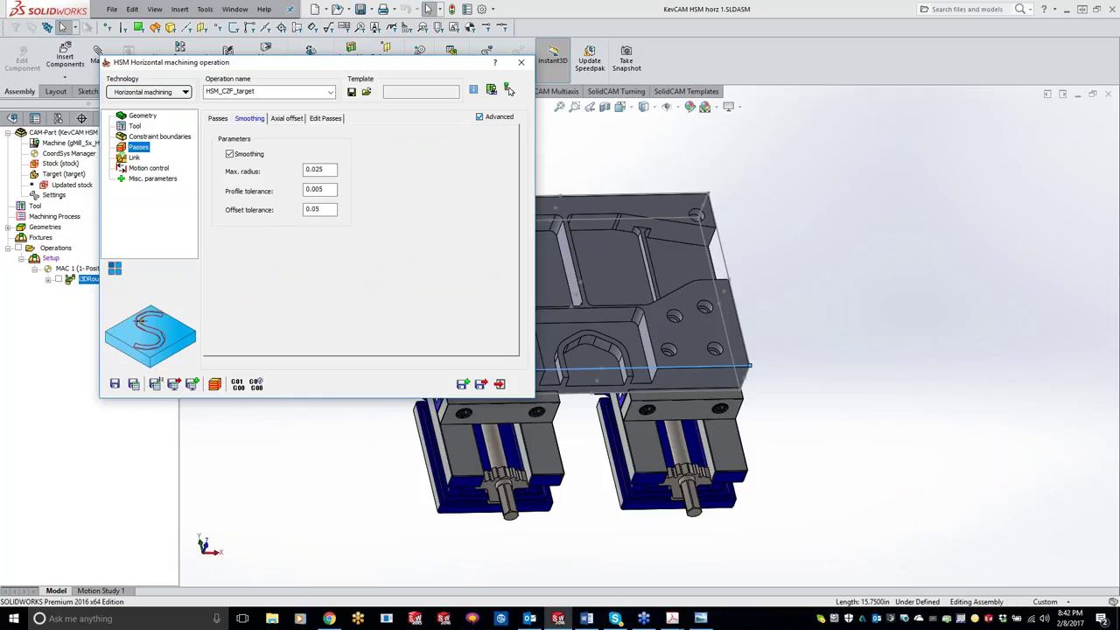
left_click(284, 119)
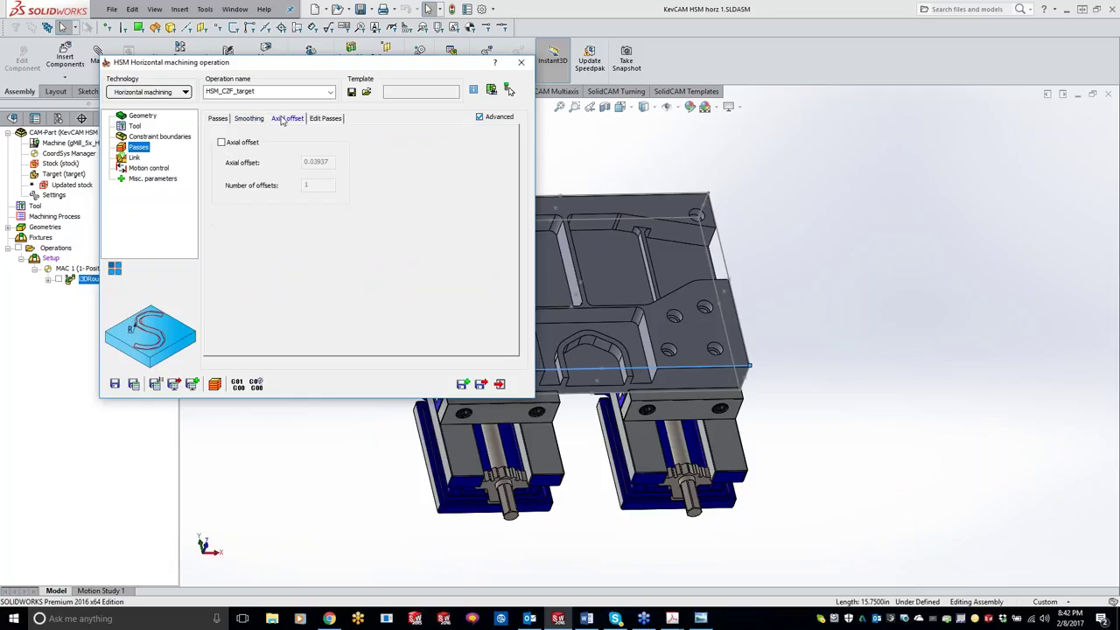
left_click(254, 121)
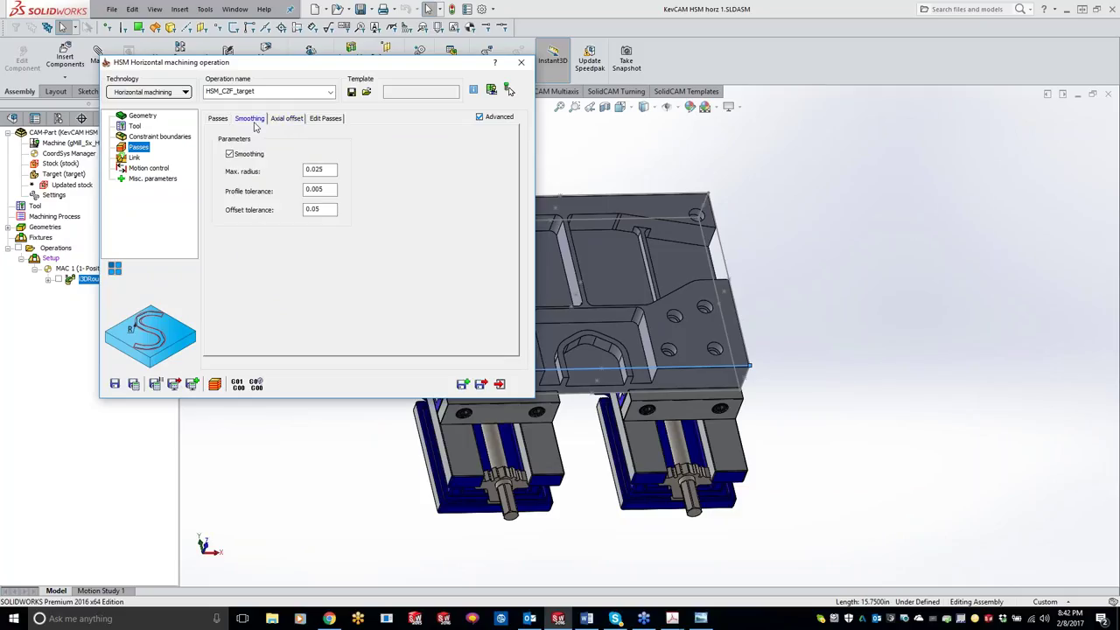
left_click(326, 121)
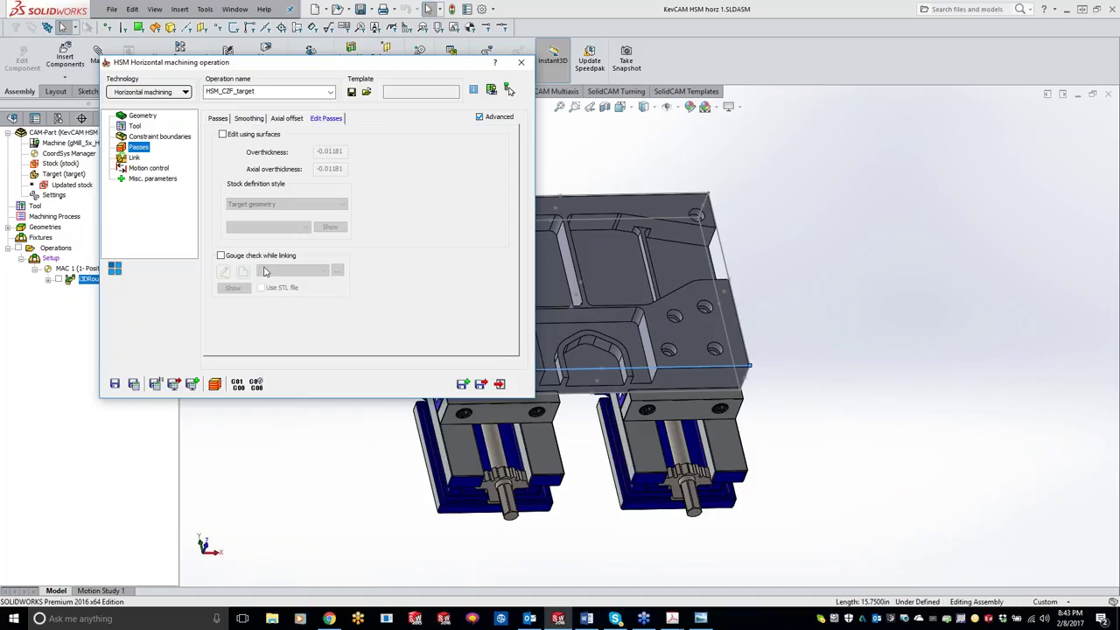
Read the help topic on the Use dynamic stock link option and turn the option off for the operation.
left_click(135, 158)
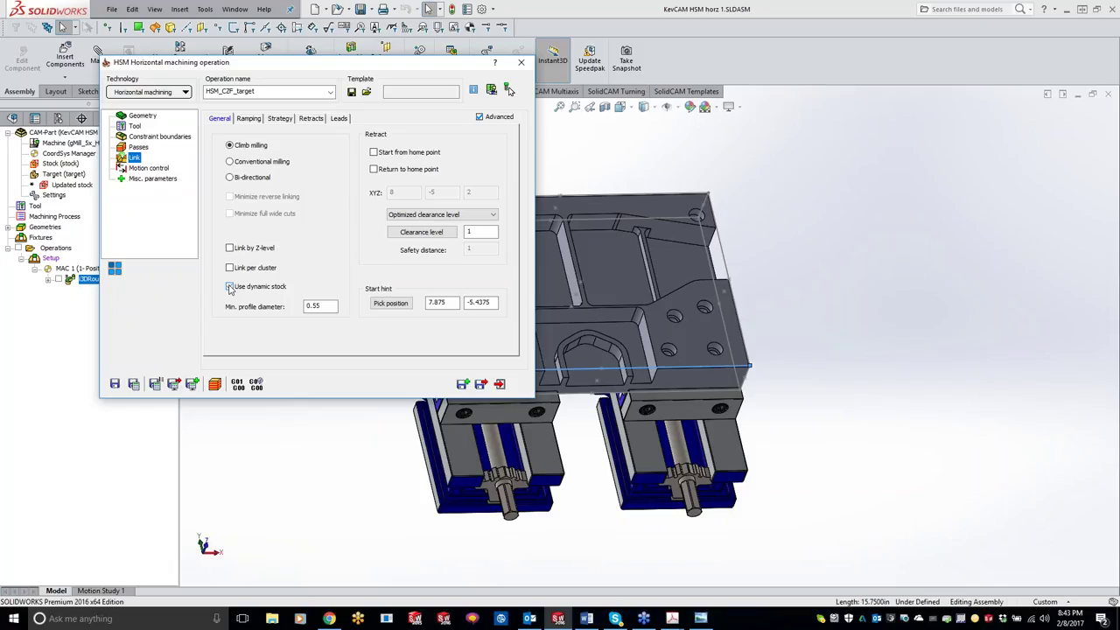
left_click(234, 293)
mouse_move(271, 290)
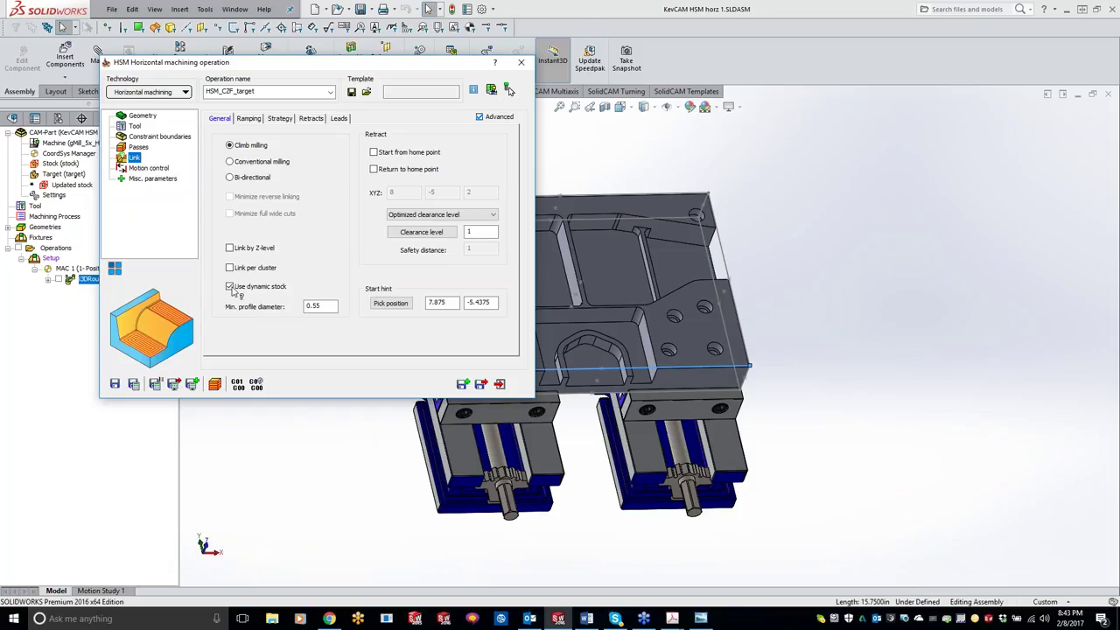
key("F1")
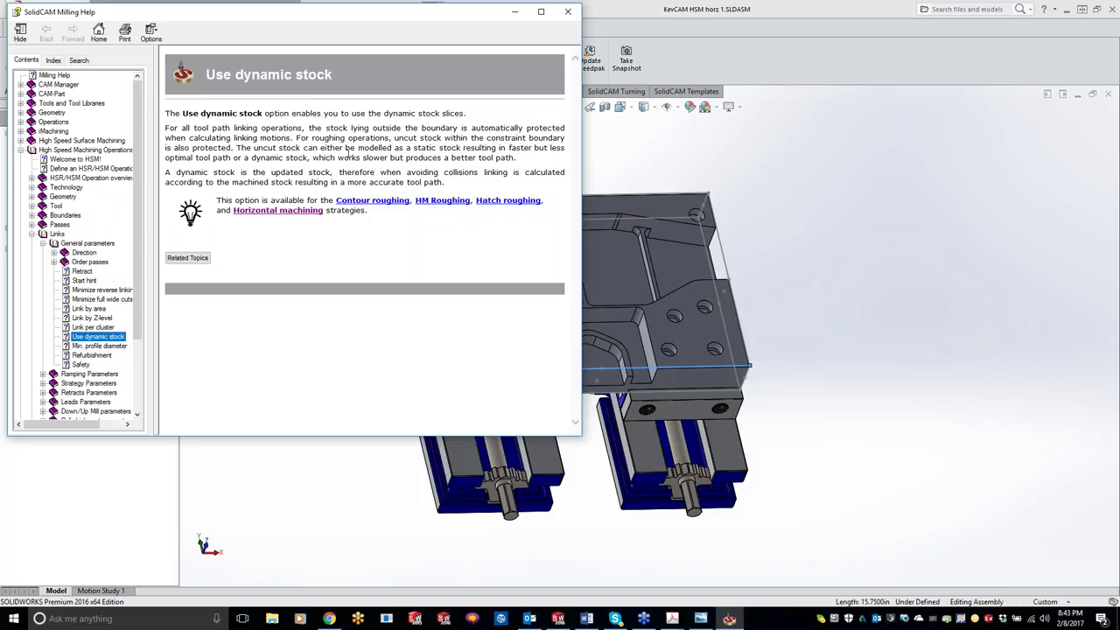
left_click(515, 11)
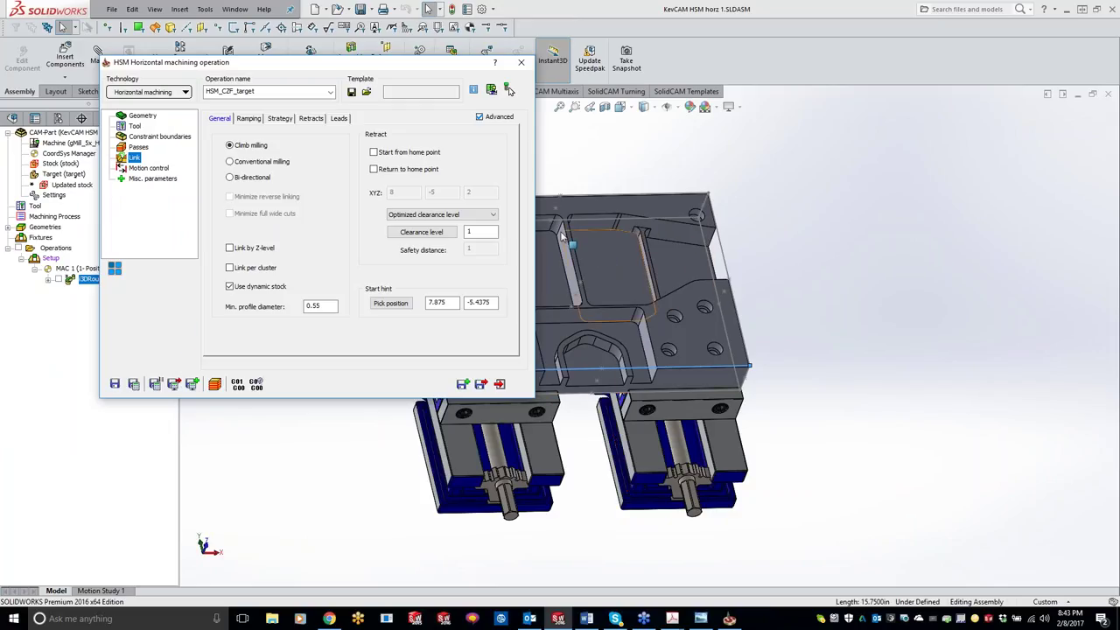
left_click(230, 286)
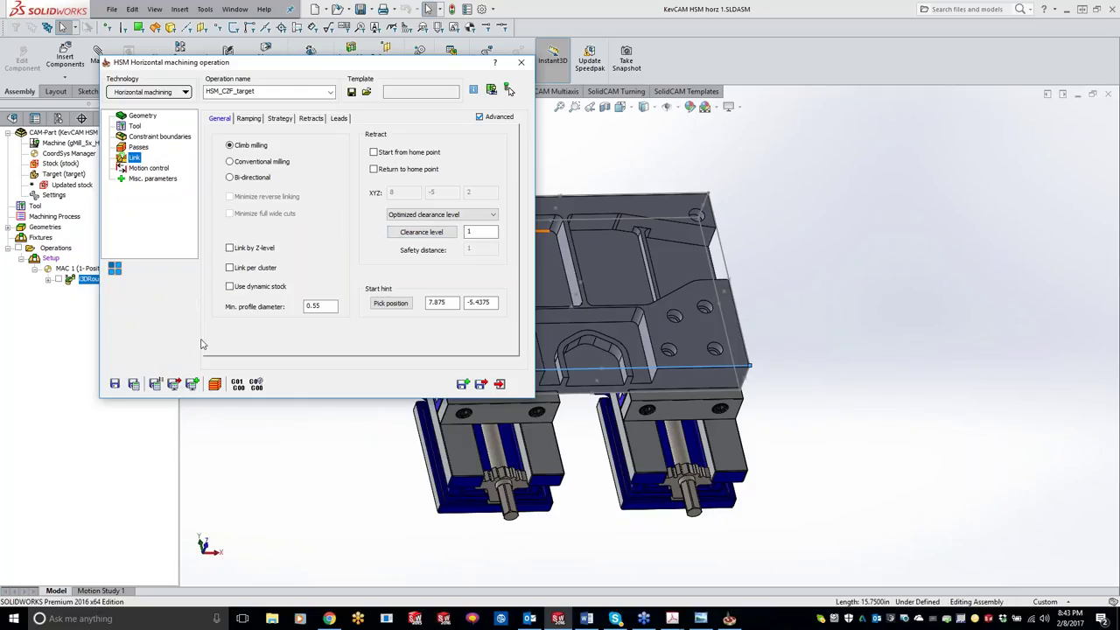
Save and calculate the horizontal machining operation, display its toolpath on the part, and simulate the cut in SolidVerify.
left_click(134, 384)
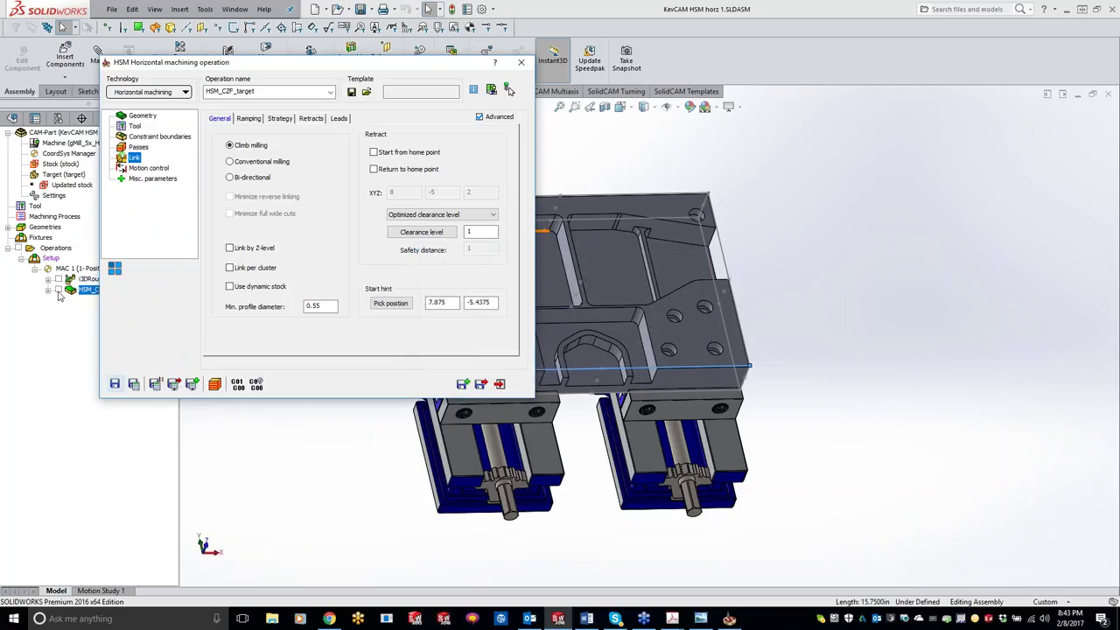
left_click(58, 290)
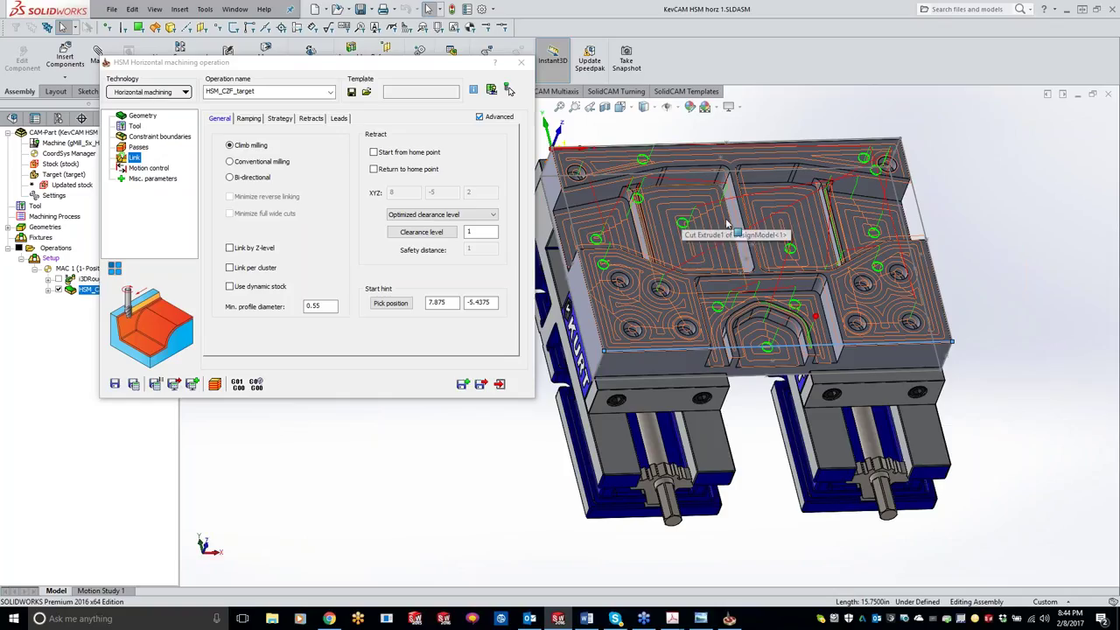
left_click(242, 385)
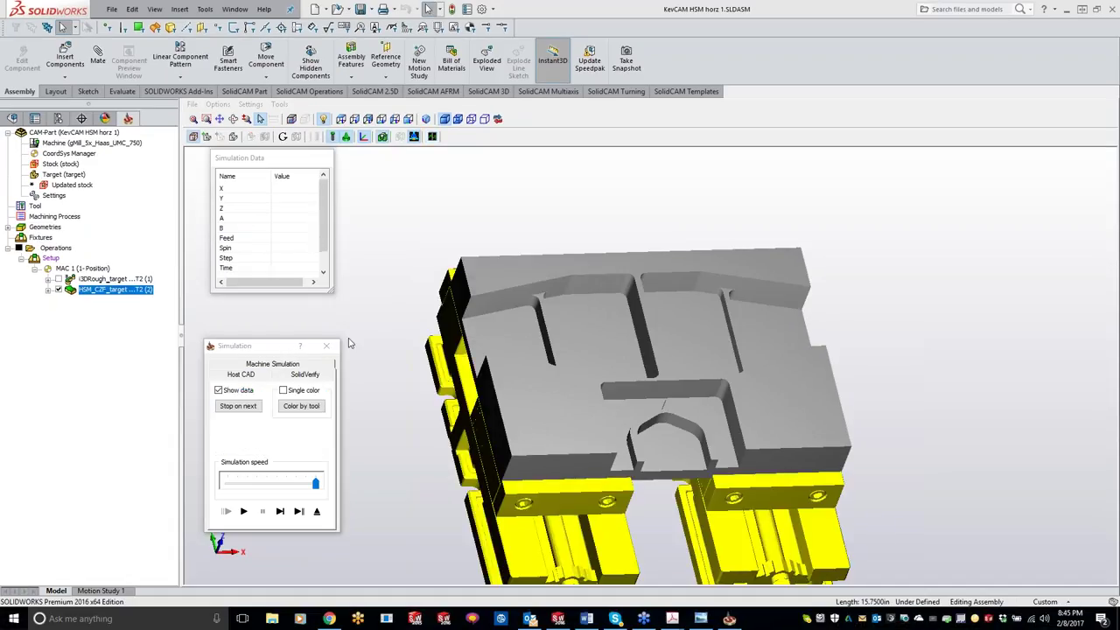
left_click_drag(316, 482, 354, 494)
left_click(245, 511)
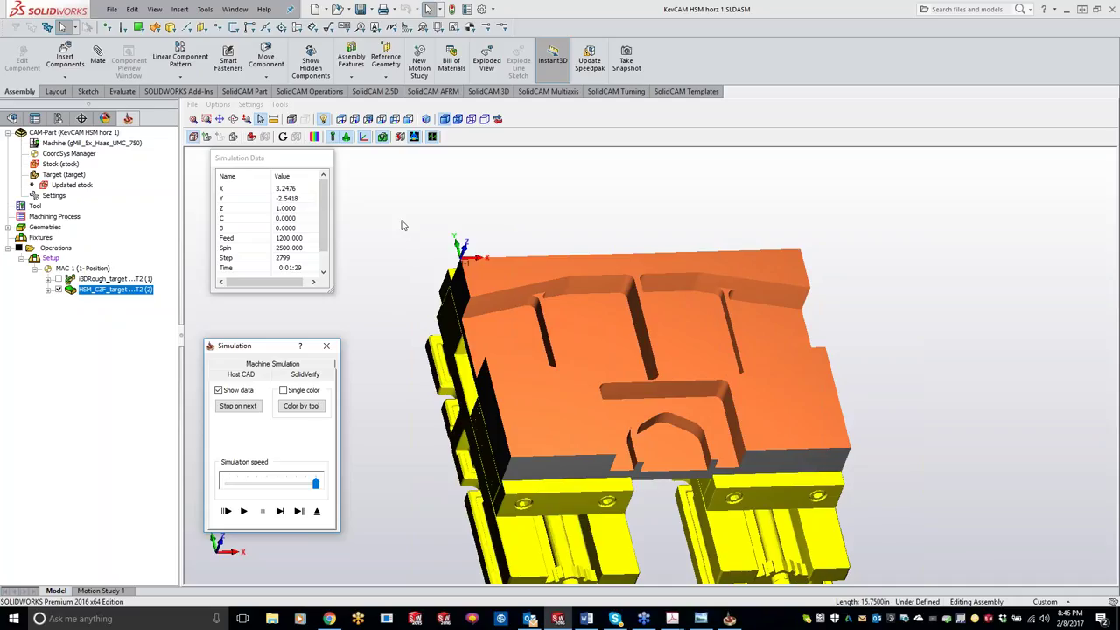
left_click(327, 345)
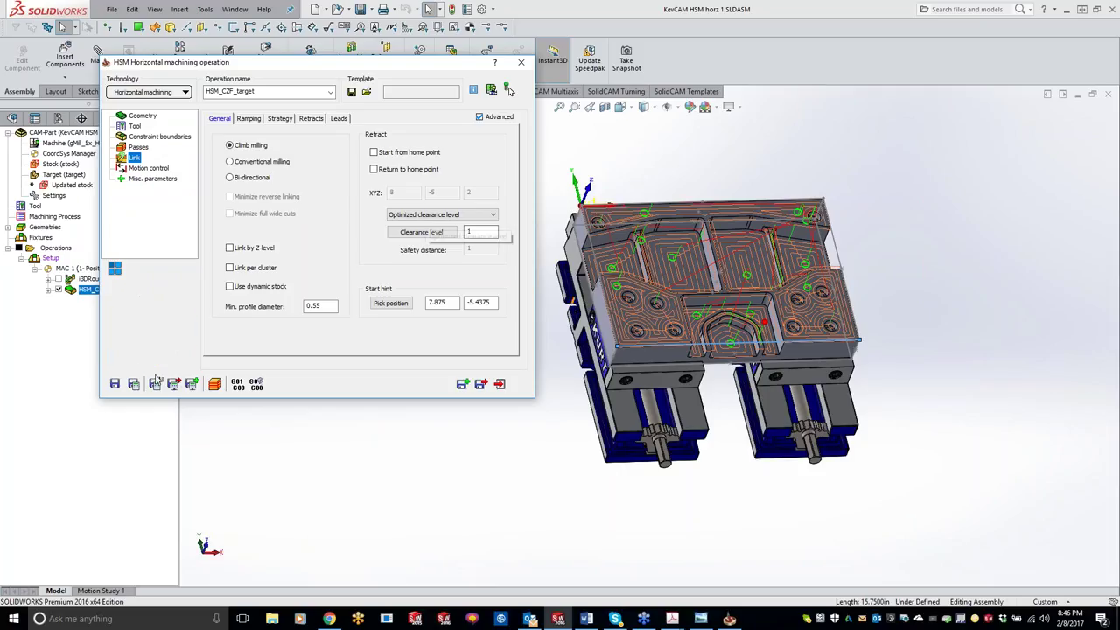
left_click(520, 62)
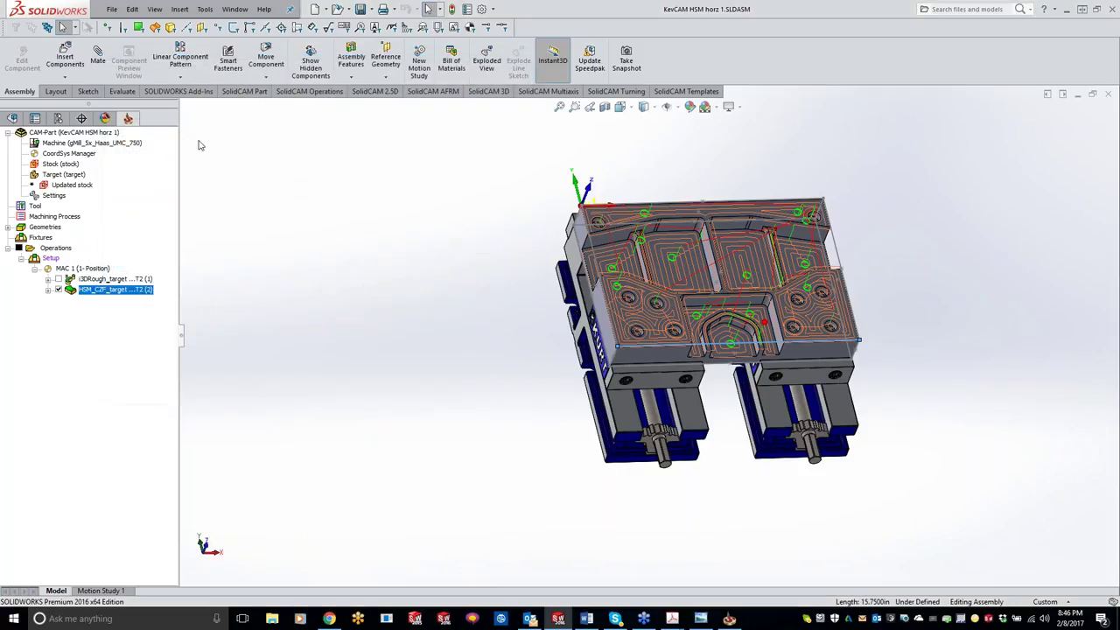
Close the current CAM-part and open the recent CAM-part KevCAM HSM horz 2.
right_click(106, 133)
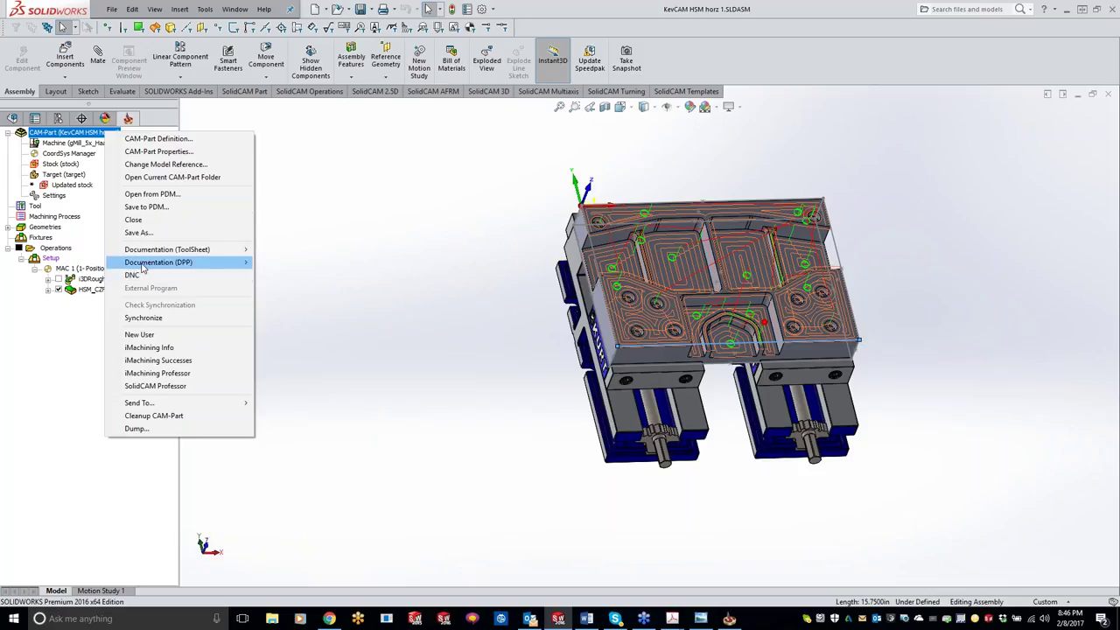
left_click(140, 220)
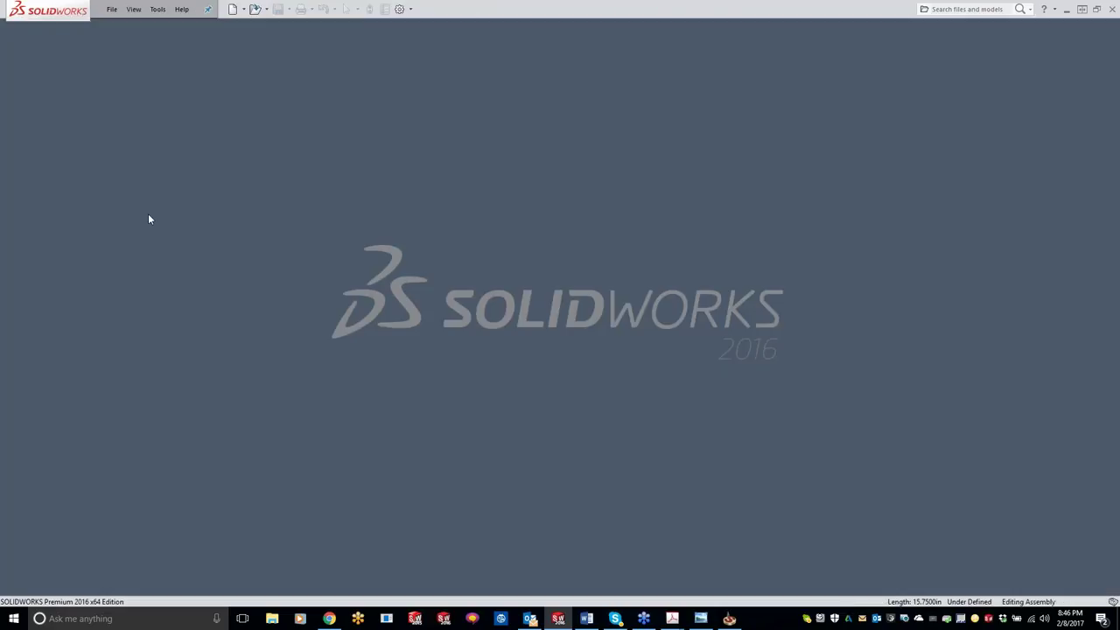
left_click(157, 9)
mouse_move(188, 55)
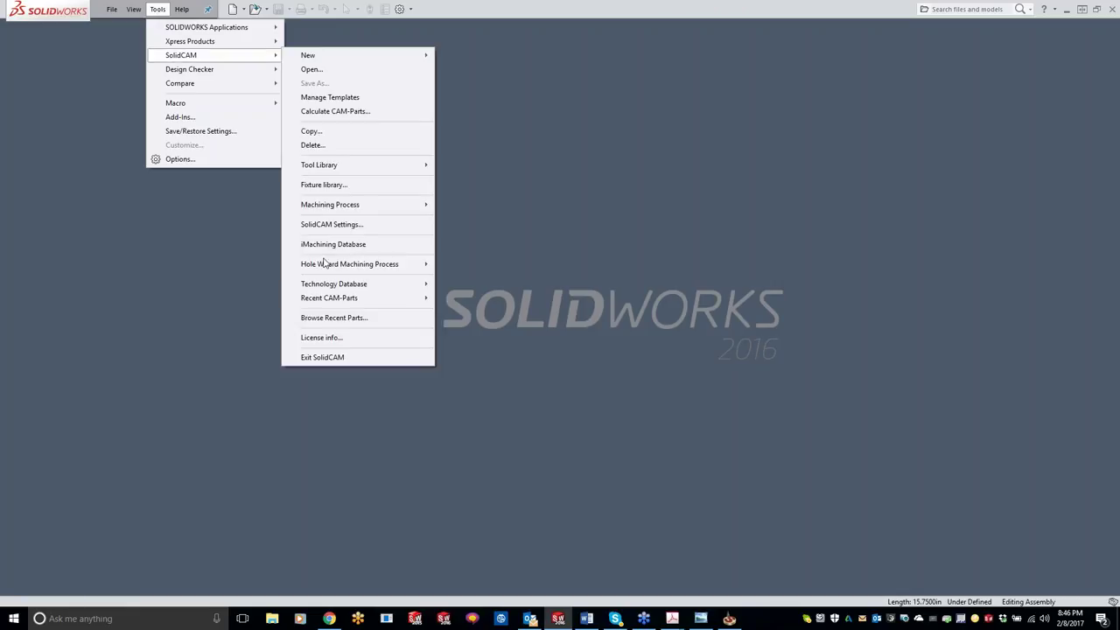
mouse_move(332, 300)
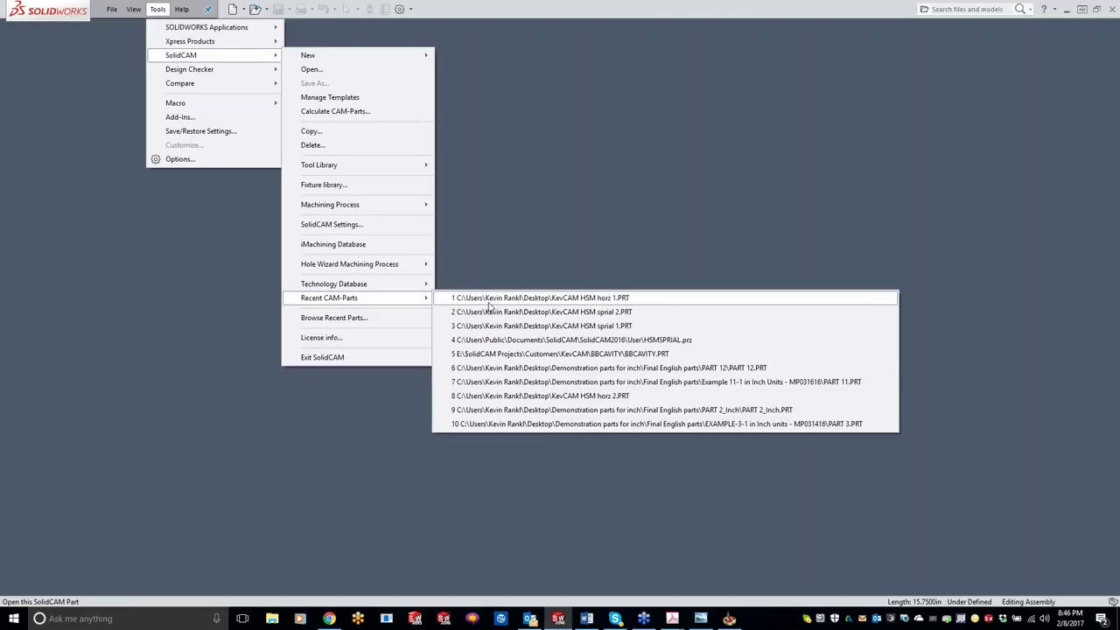
left_click(536, 395)
left_click(709, 284)
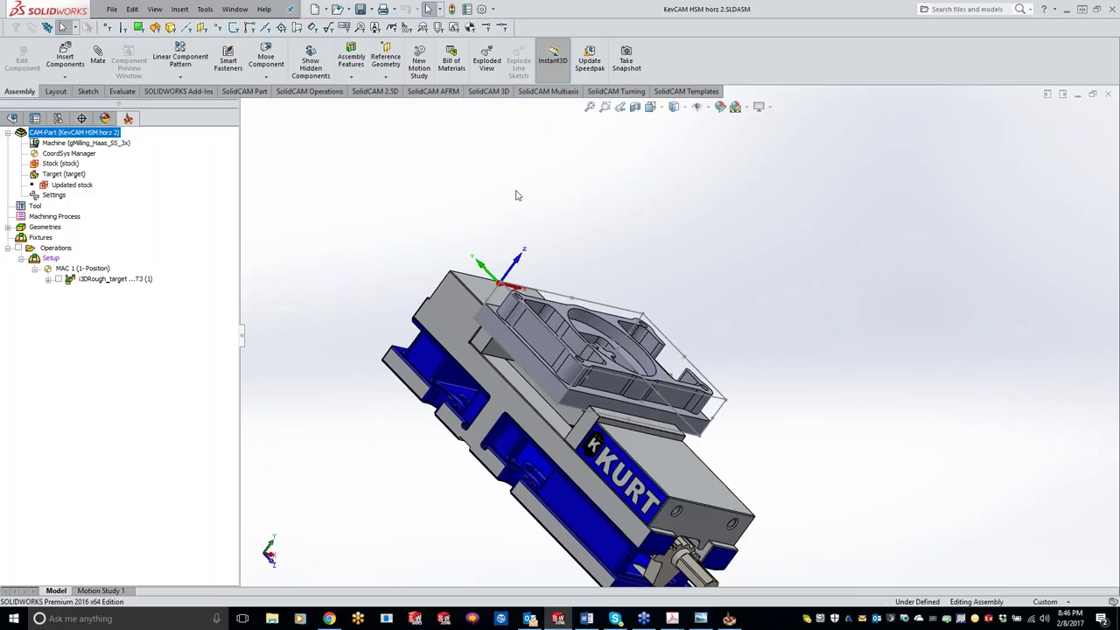
Display the i3DRough operation's toolpath on the part and check the operation's wall and floor offsets.
key("Left")
key("Up")
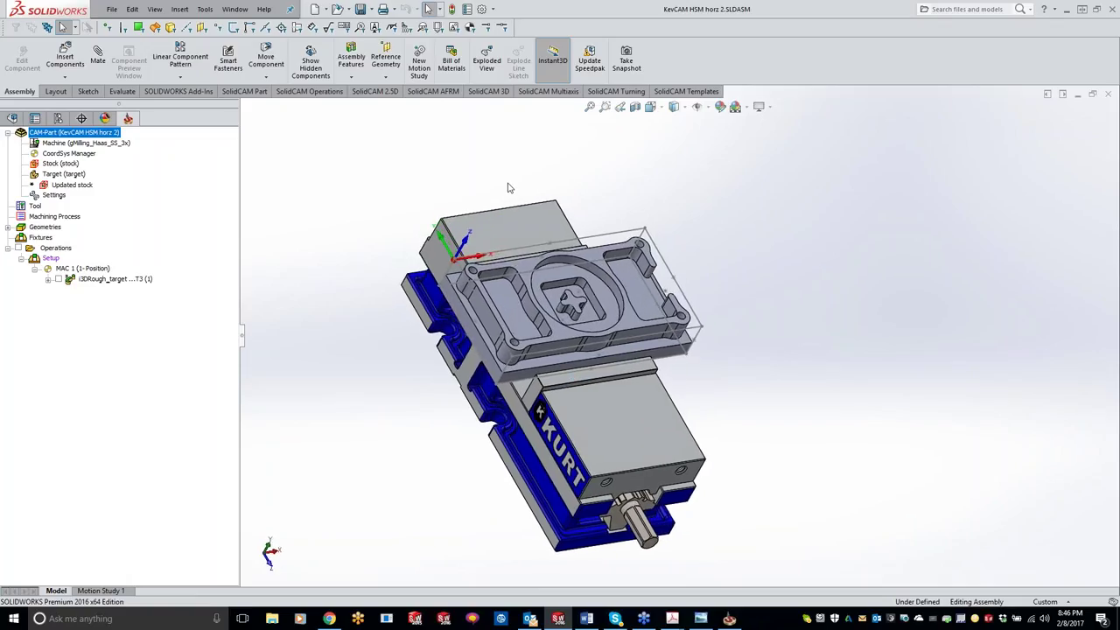
key("Left")
key("Down")
left_click(58, 279)
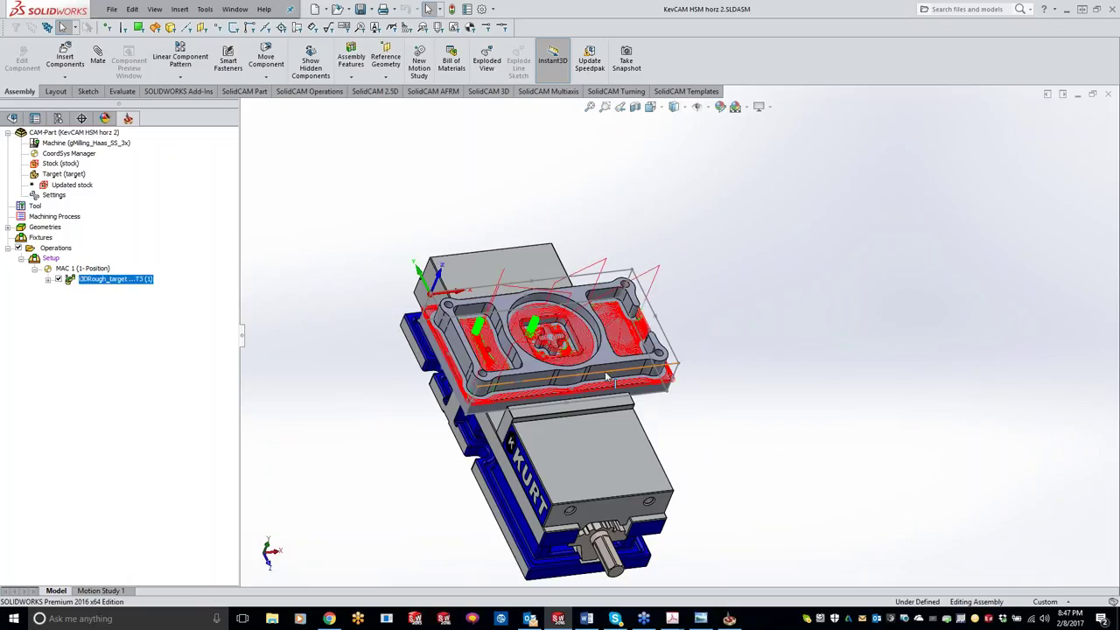
double_click(125, 281)
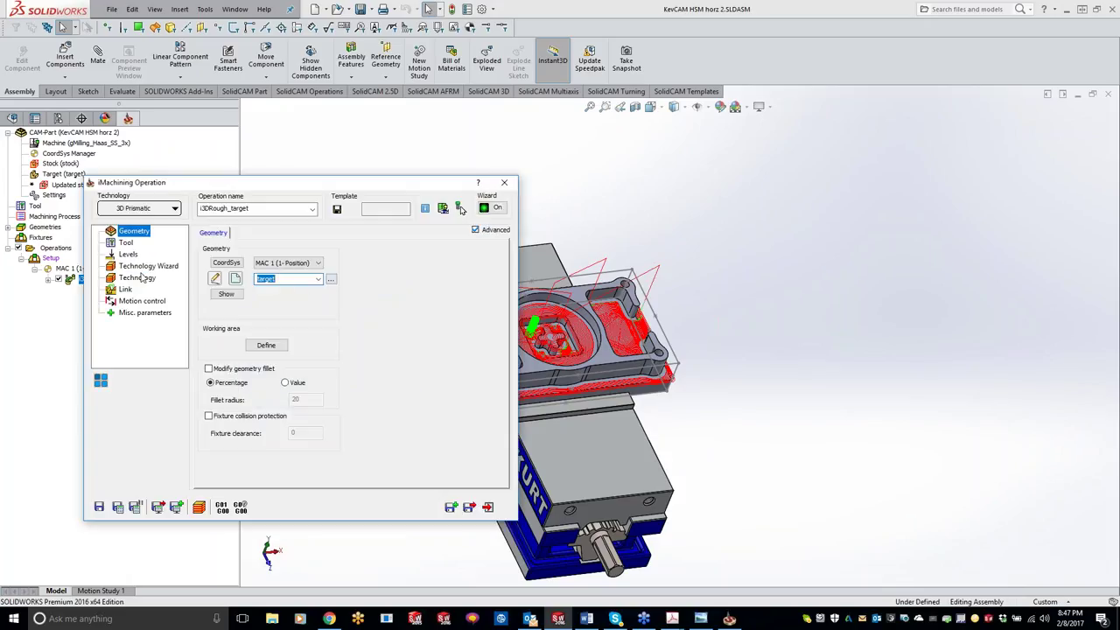
left_click(140, 278)
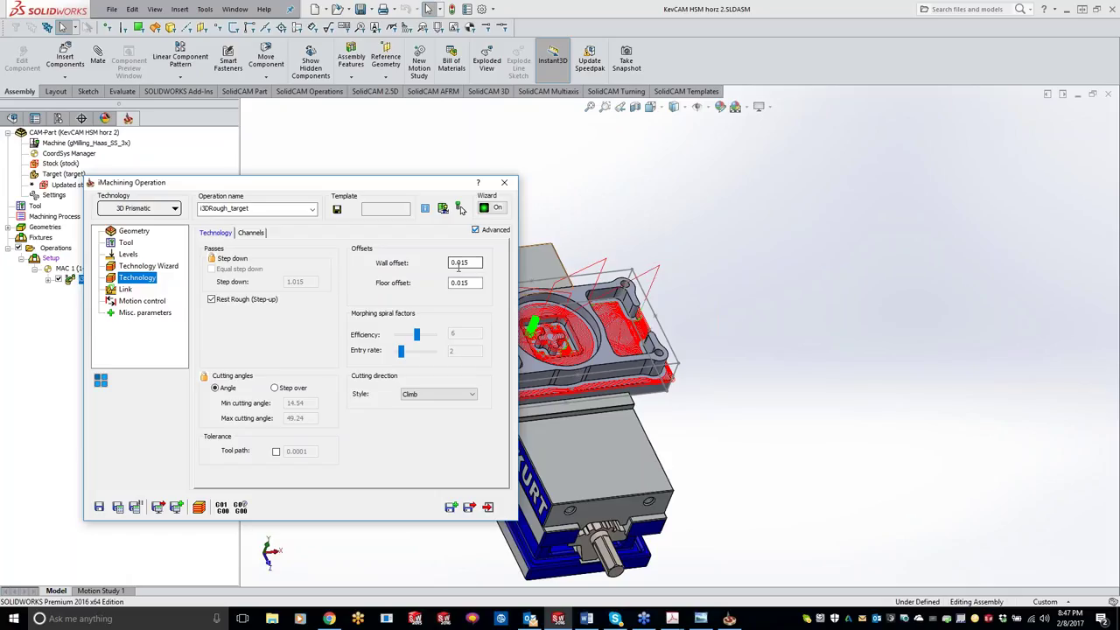
left_click(504, 182)
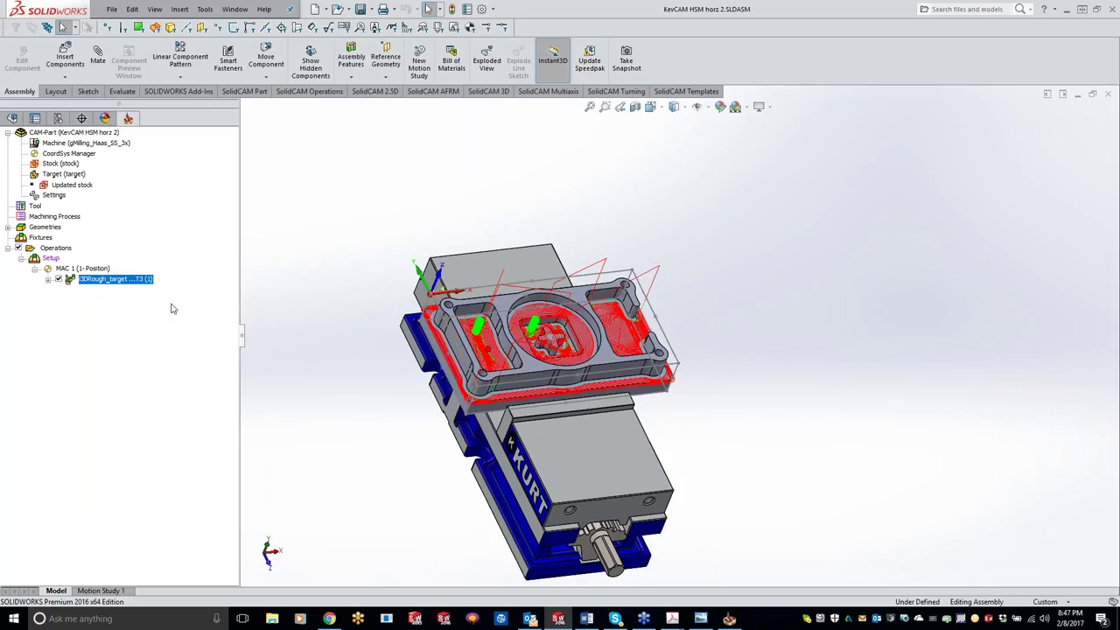
Add a 3D HSM horizontal machining operation after the i3DRough operation, using tool 4, the 5/16 inch 6 flute End Mill.
right_click(144, 285)
mouse_move(263, 58)
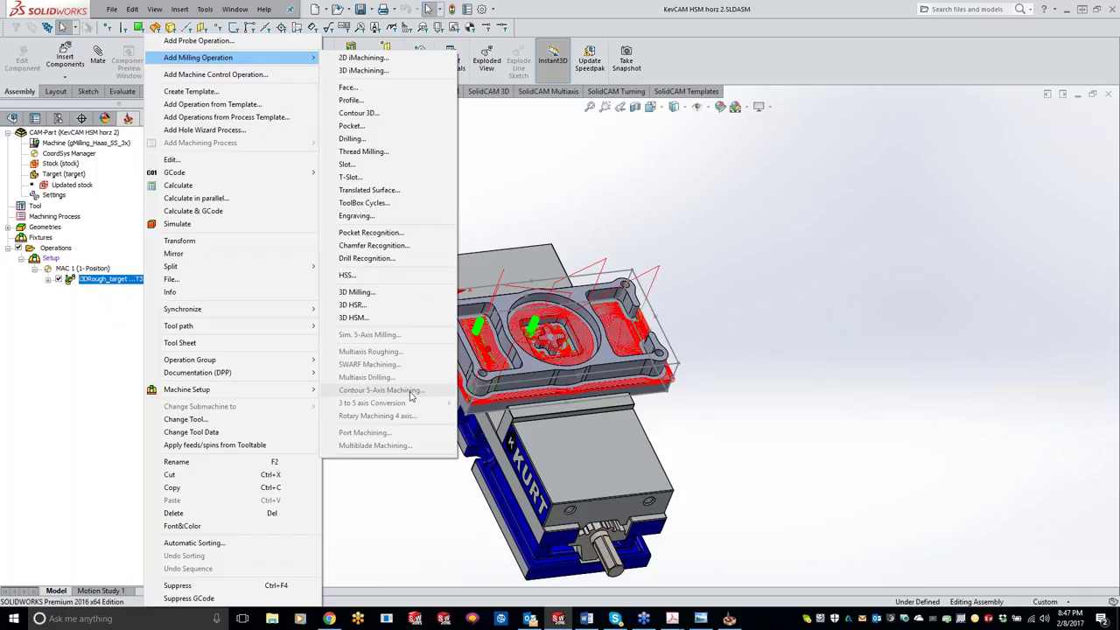
left_click(369, 317)
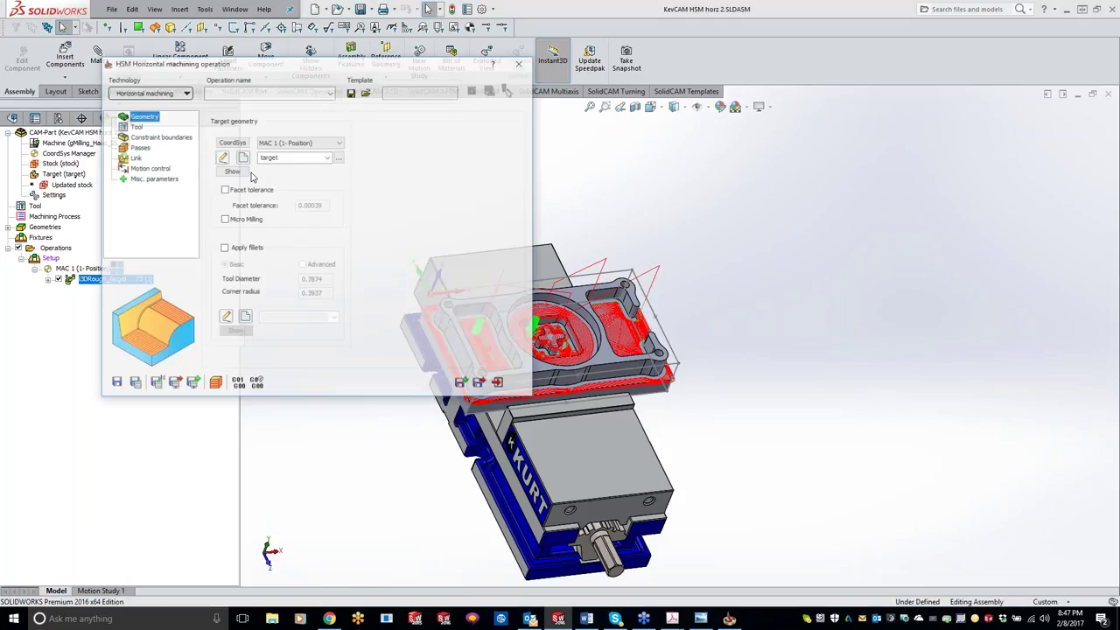
left_click(135, 128)
left_click(281, 317)
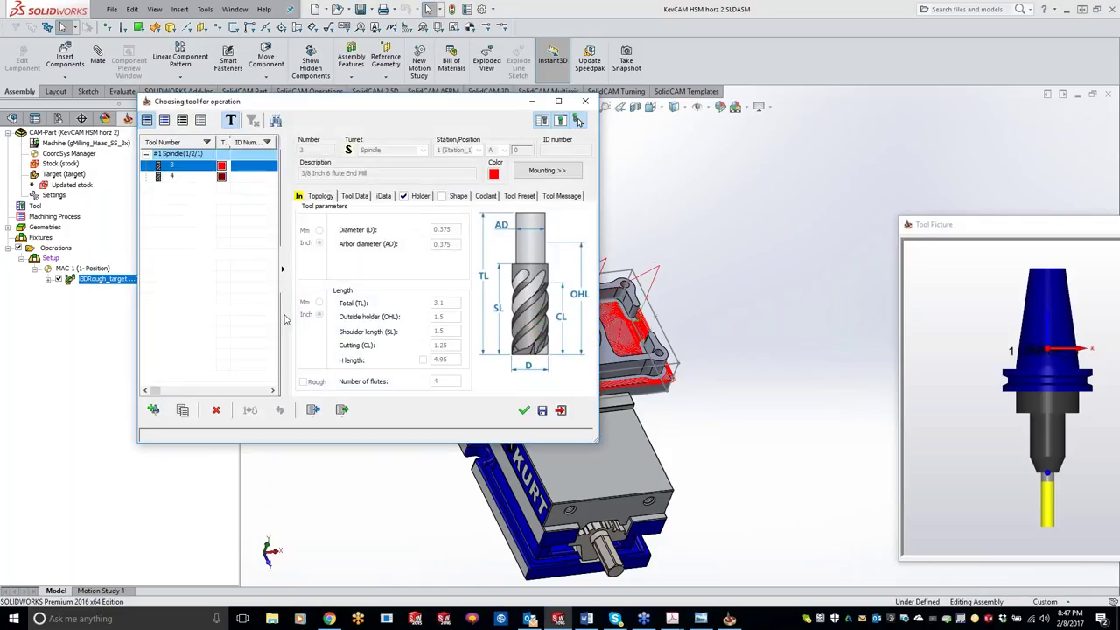
left_click(188, 178)
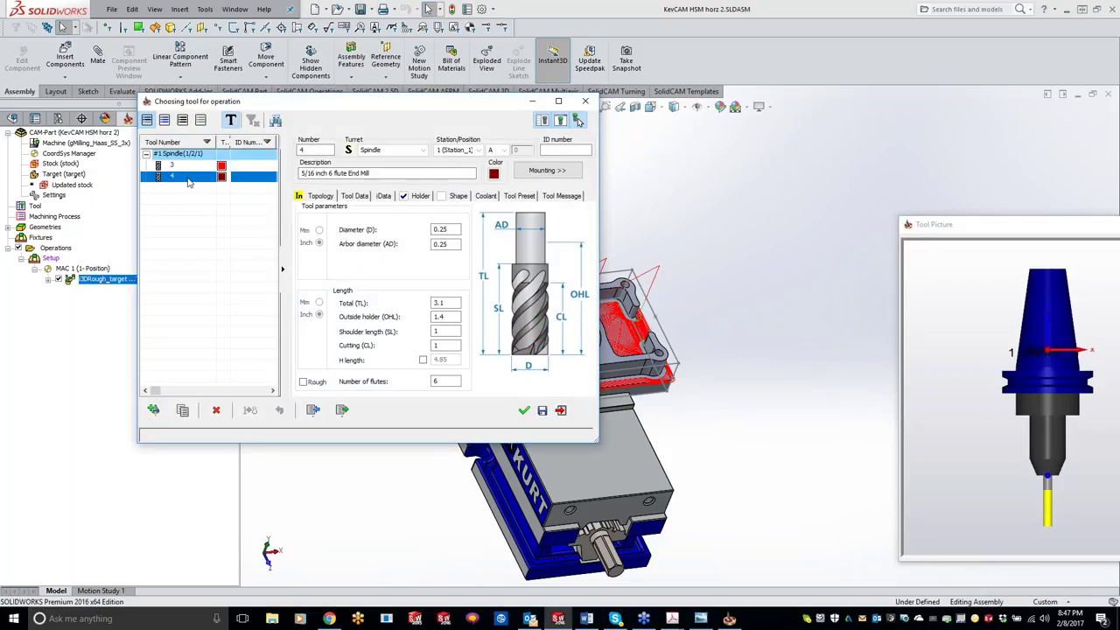
double_click(187, 178)
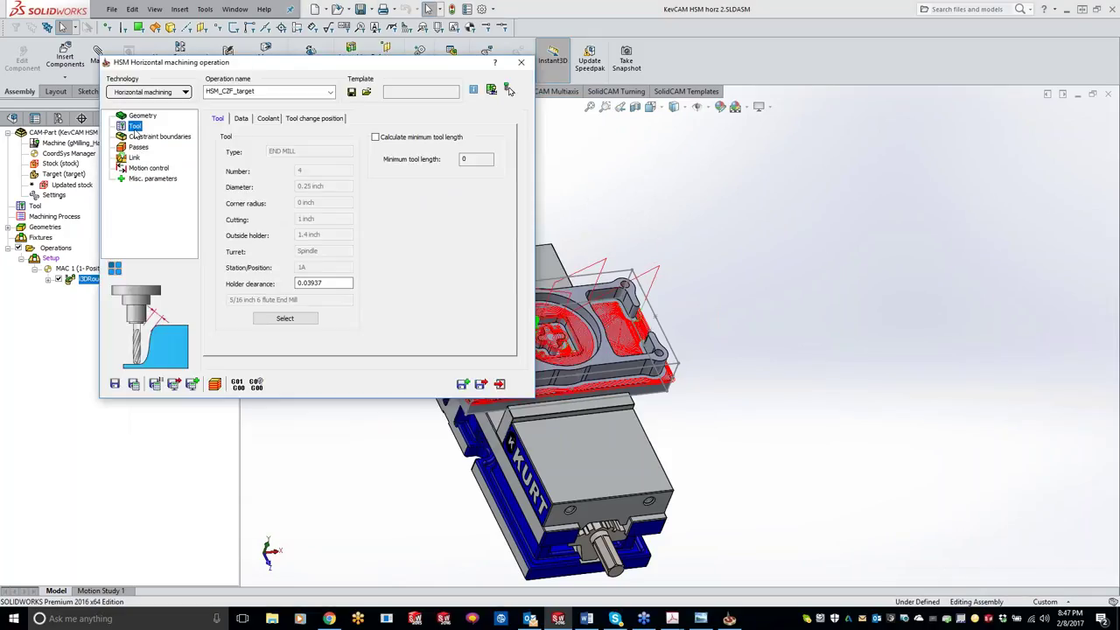
Show the operation's user-defined constraint boundary contour9 on the model.
left_click(142, 137)
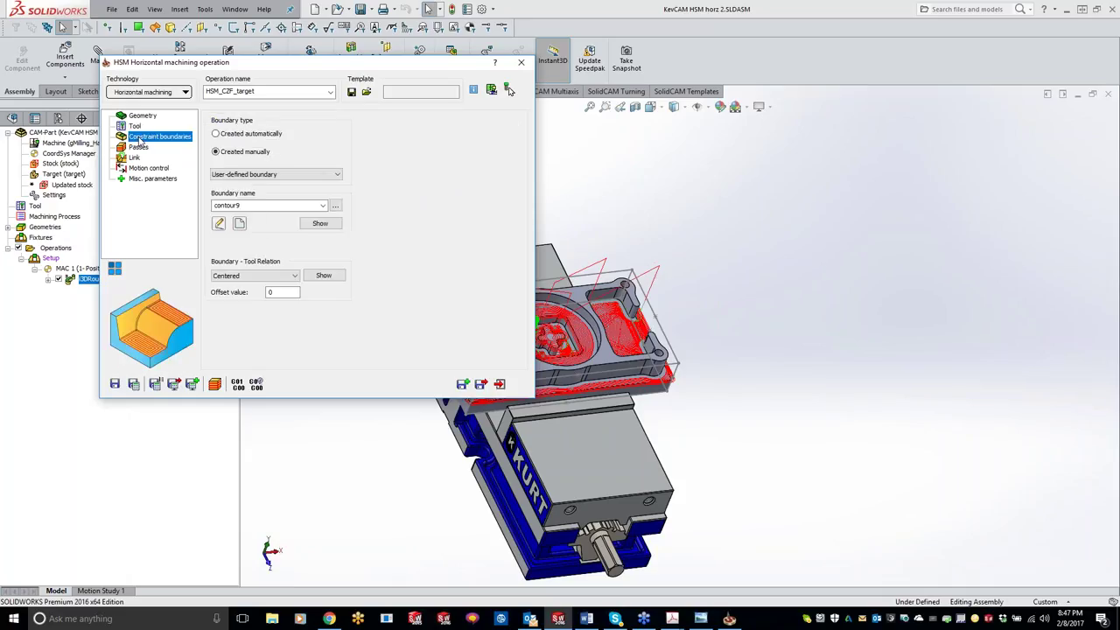
left_click(320, 224)
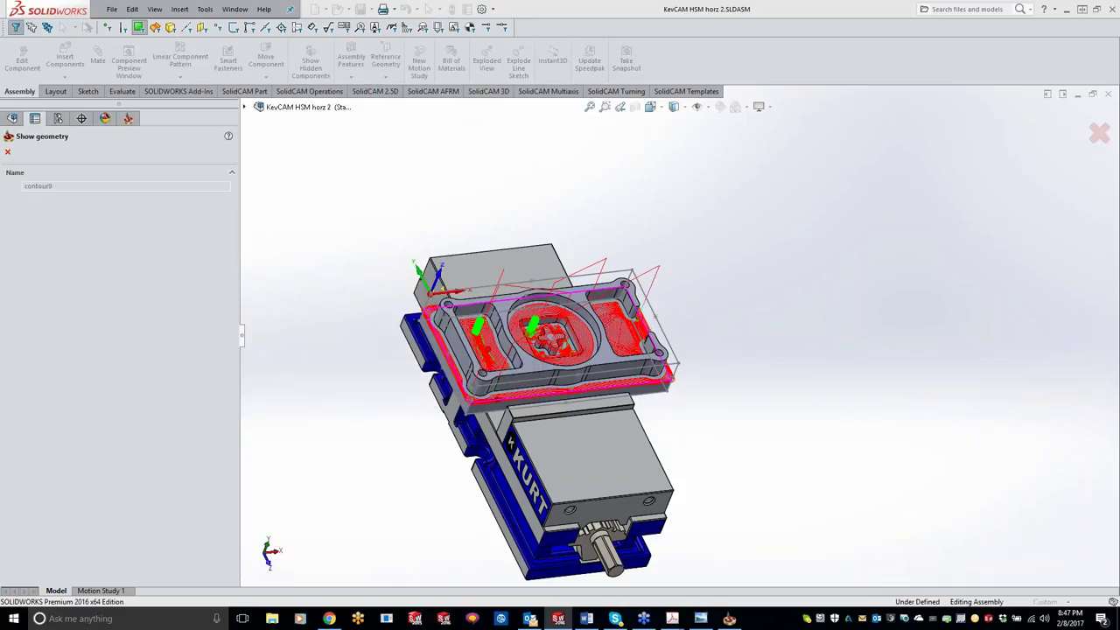
left_click(8, 152)
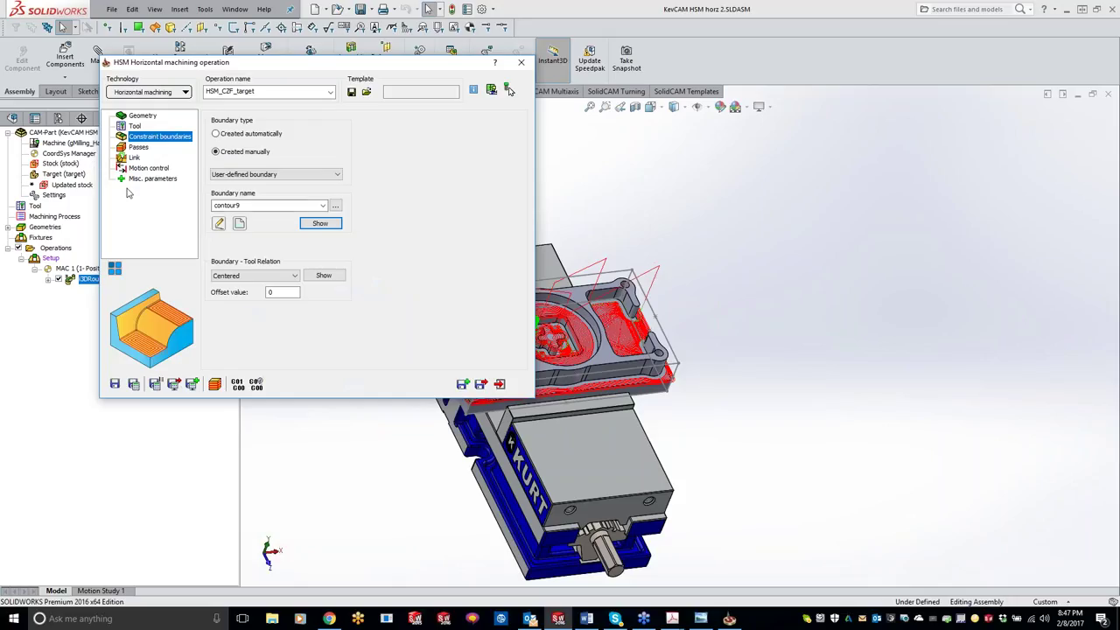
Check the passes settings of the horizontal machining operation, and save and calculate it.
left_click(137, 147)
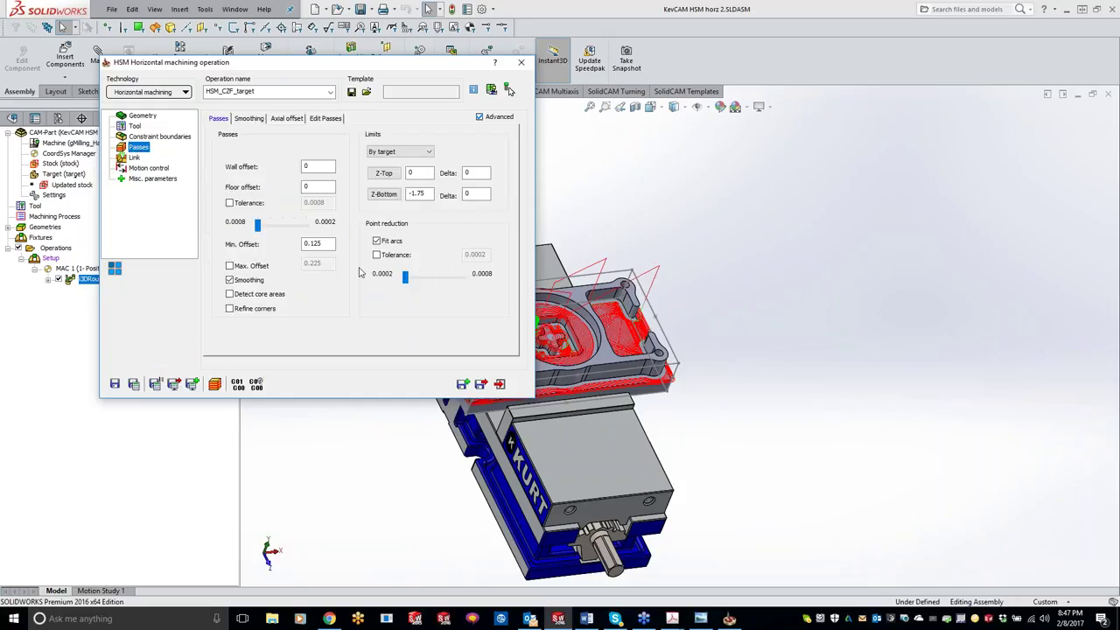
left_click(133, 384)
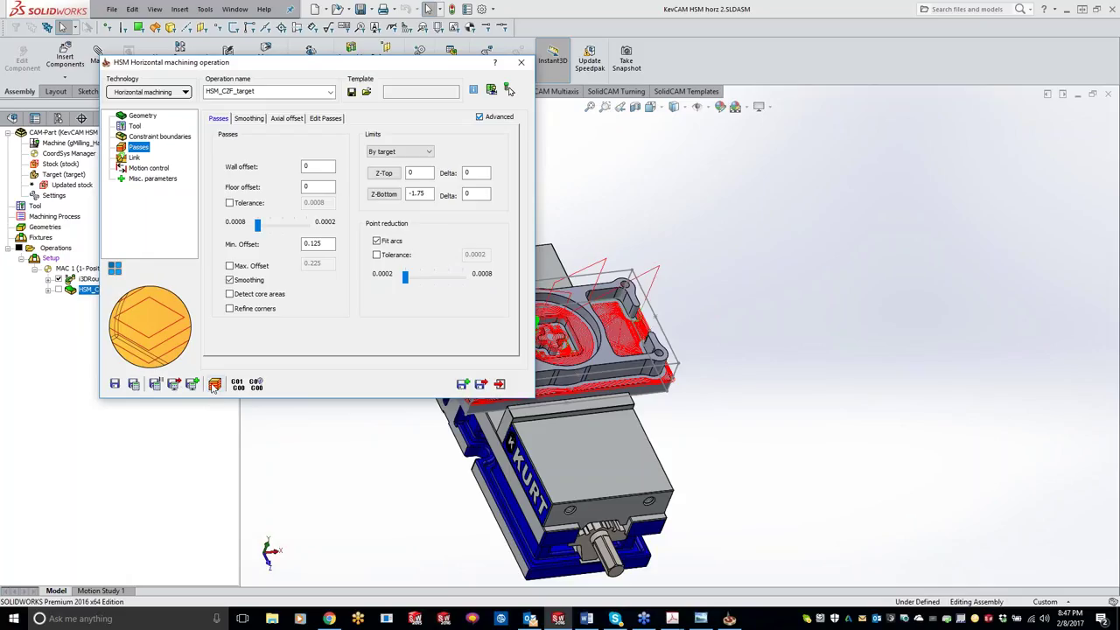
left_click(521, 62)
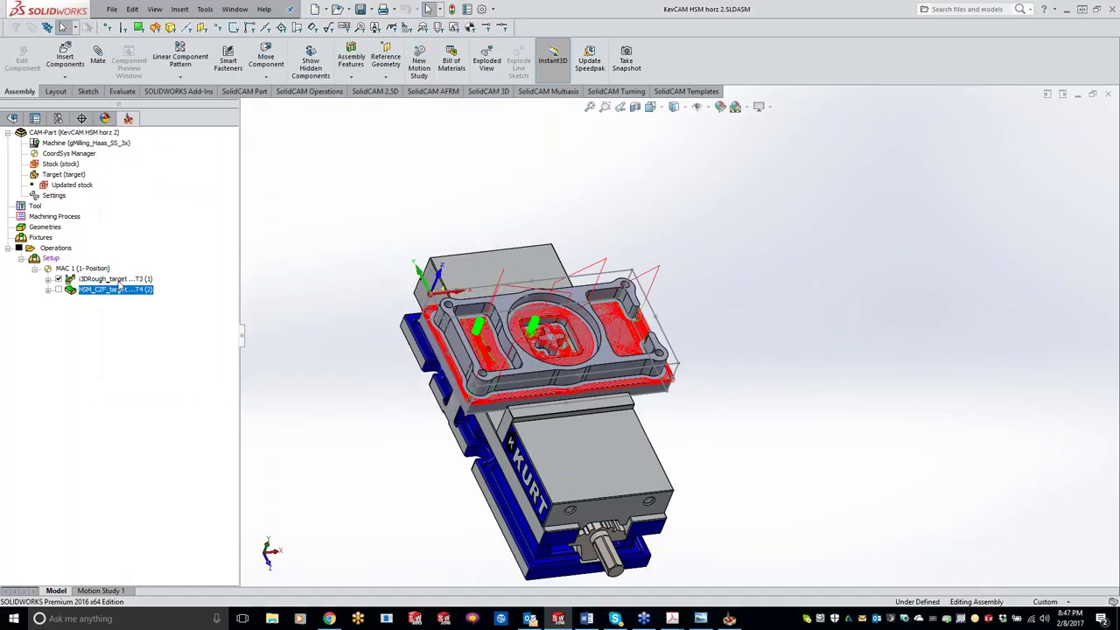
Load the i3DRough operation in the SolidVerify simulation and check the tool facet tolerance in its accuracy settings.
right_click(120, 286)
left_click(153, 224)
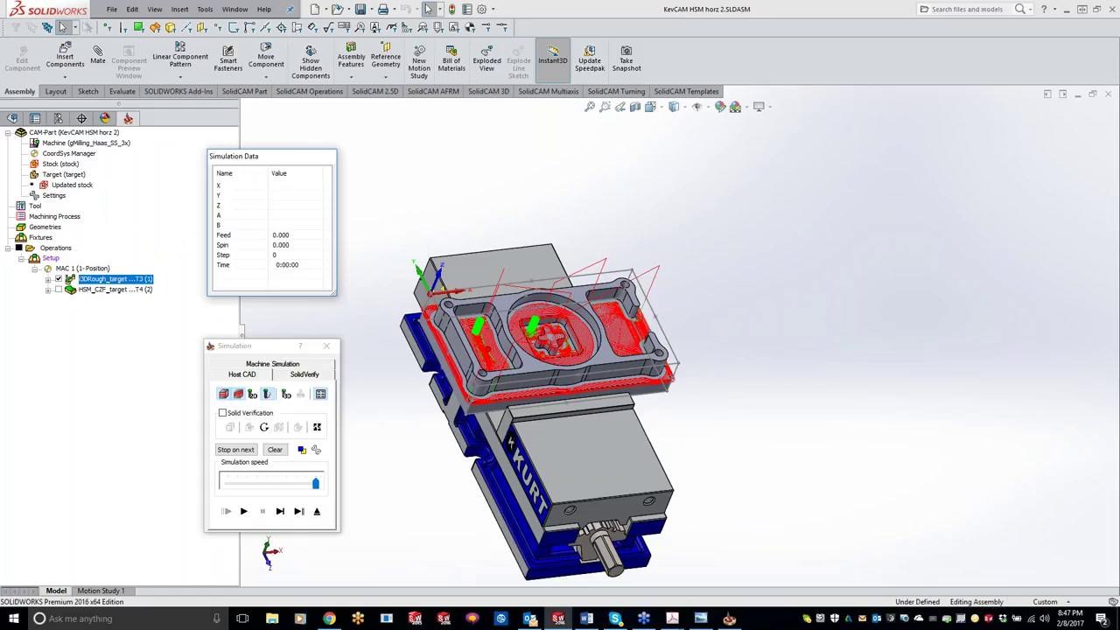
left_click(305, 375)
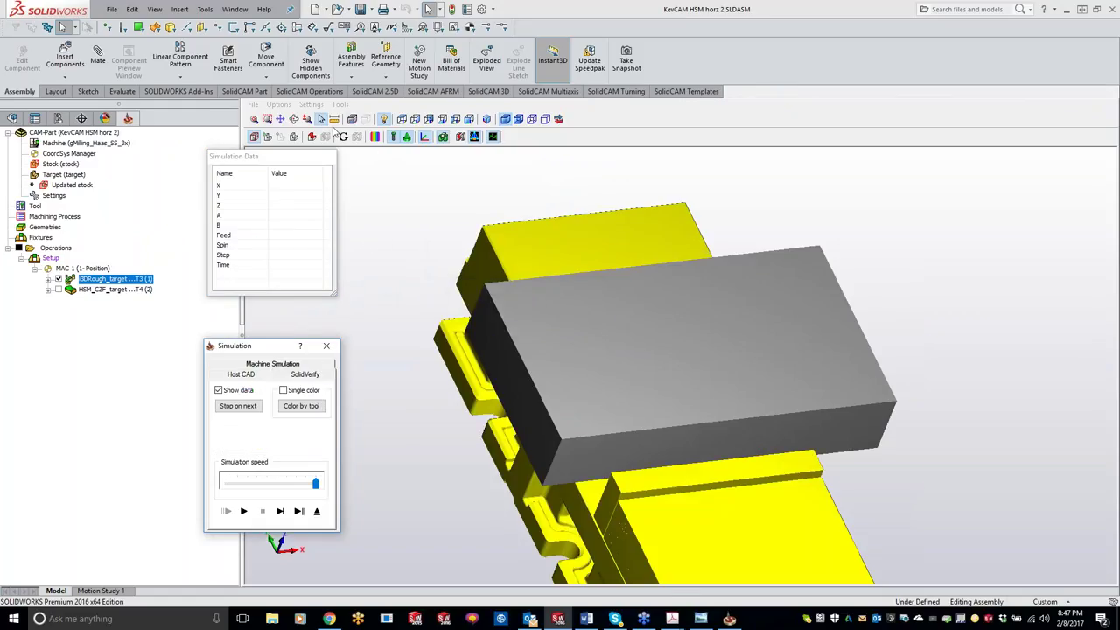
left_click(312, 104)
left_click(331, 143)
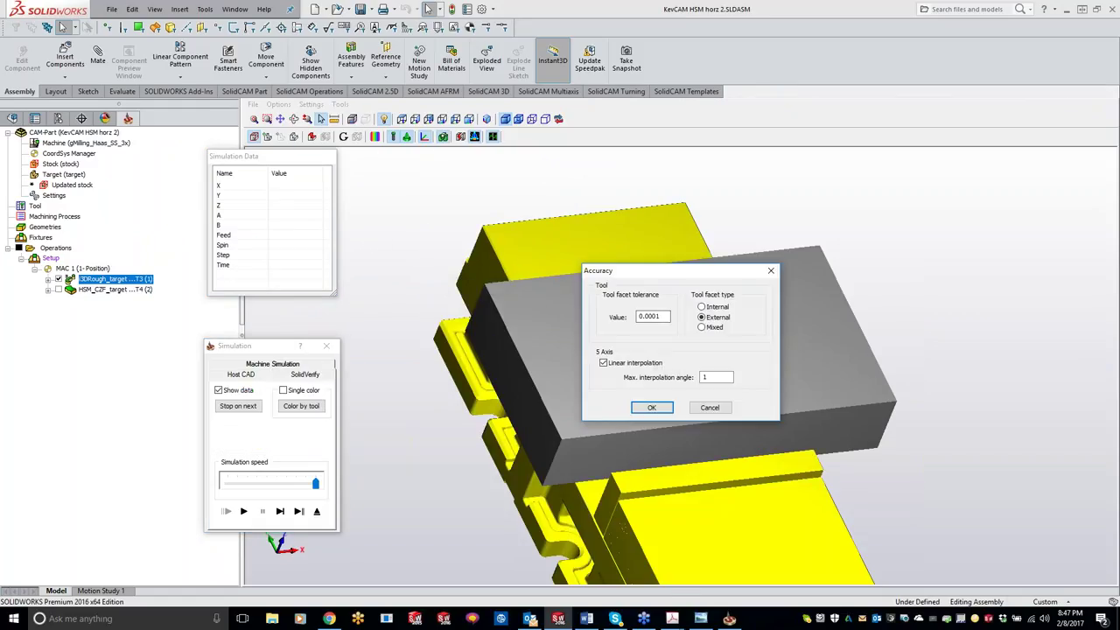
left_click_drag(670, 316, 659, 316)
left_click(669, 410)
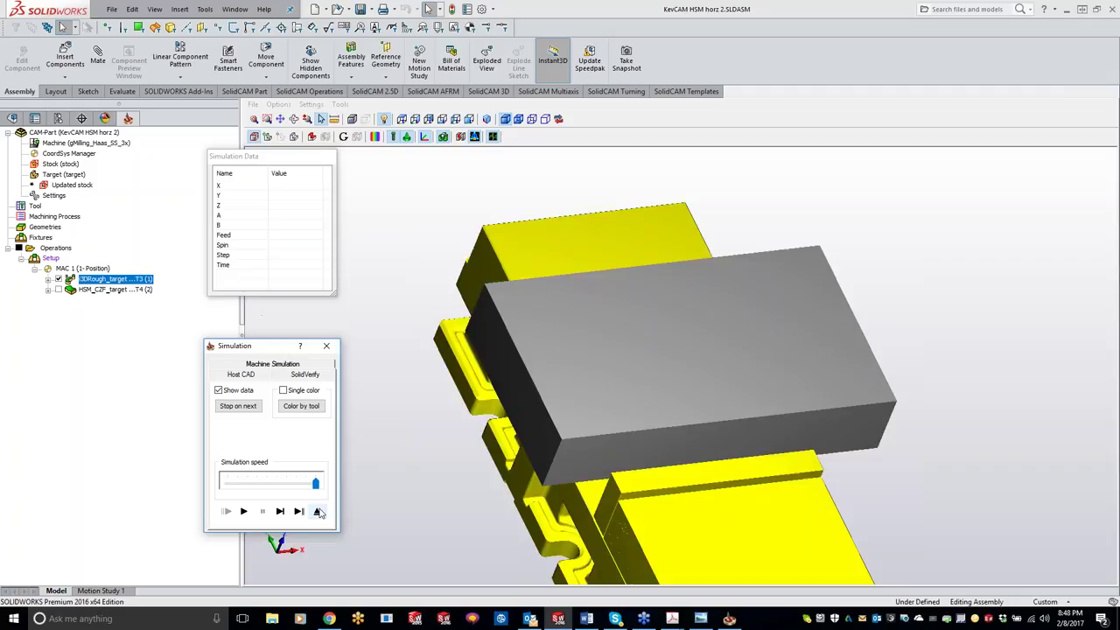
left_click(317, 511)
Simulate the HSM horizontal machining operation in SolidVerify on the roughed stock.
right_click(102, 289)
left_click(140, 224)
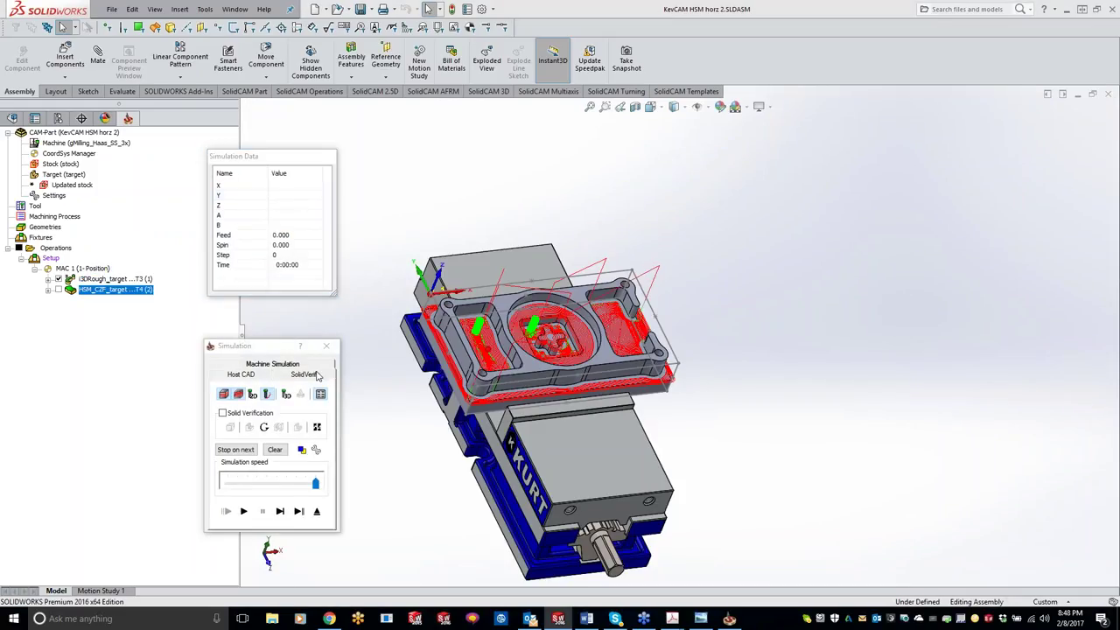
left_click(315, 375)
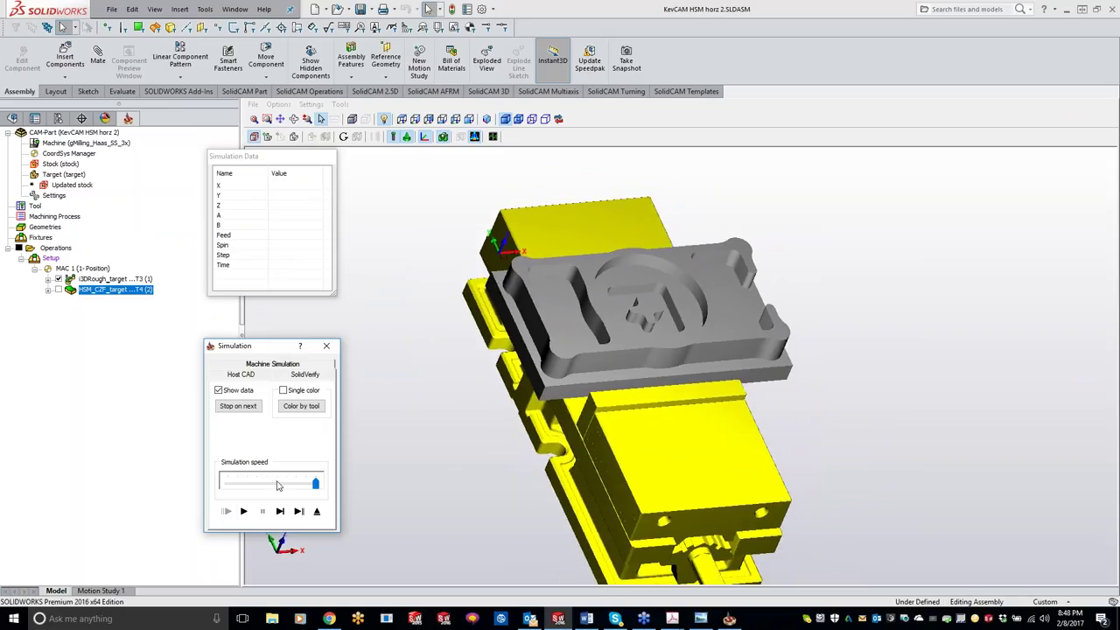
left_click(244, 513)
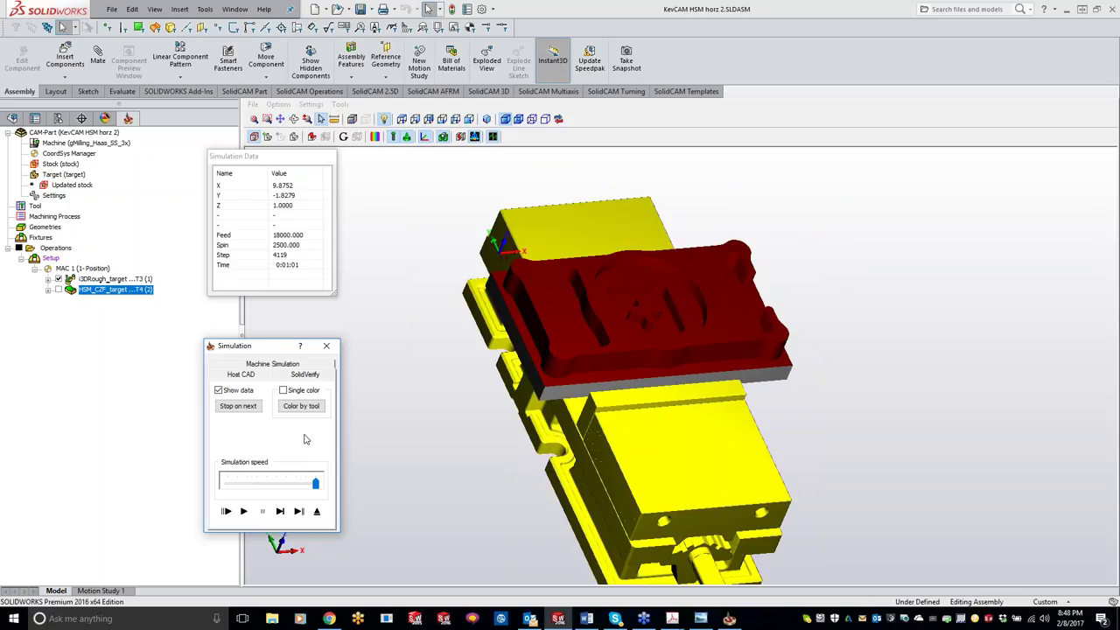
left_click(327, 345)
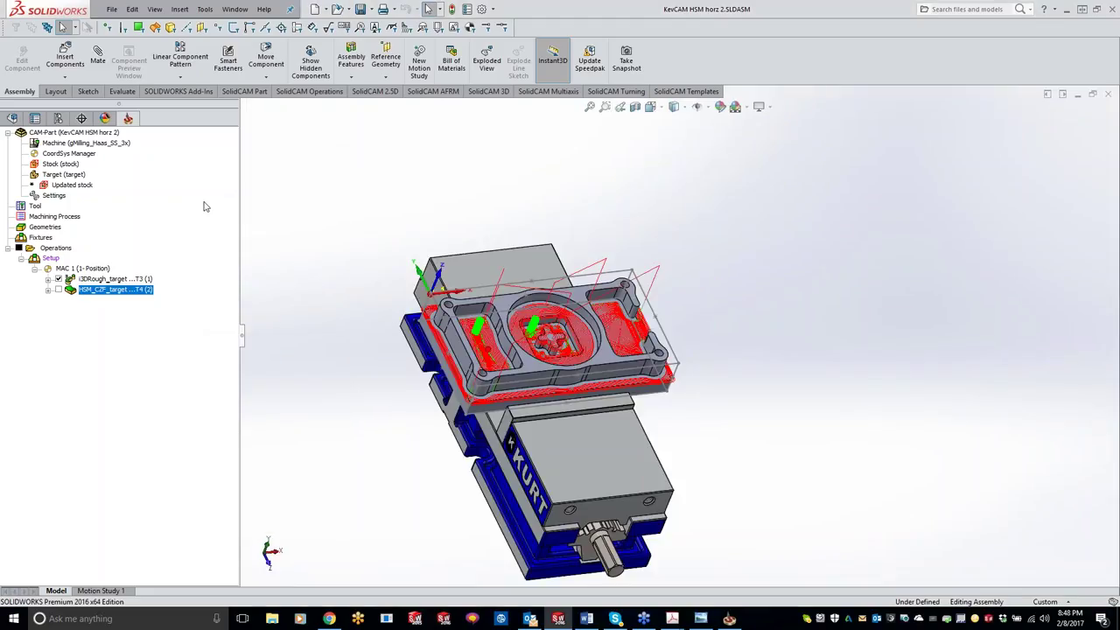
Close the KevCAM HSM horz 2 CAM-Part.
right_click(113, 132)
mouse_move(193, 401)
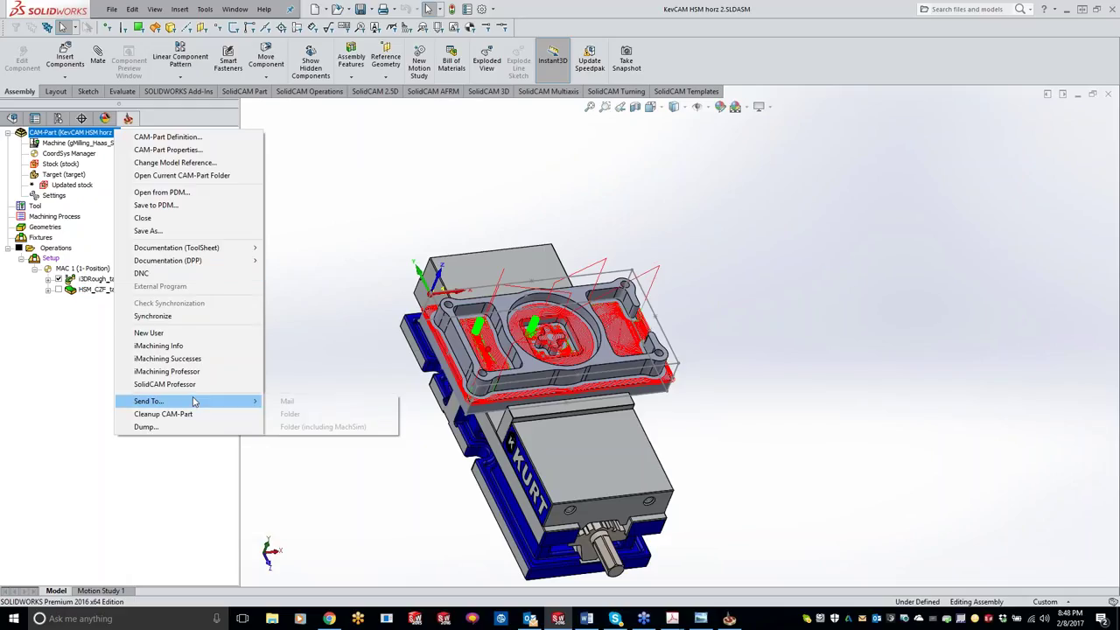
left_click(250, 215)
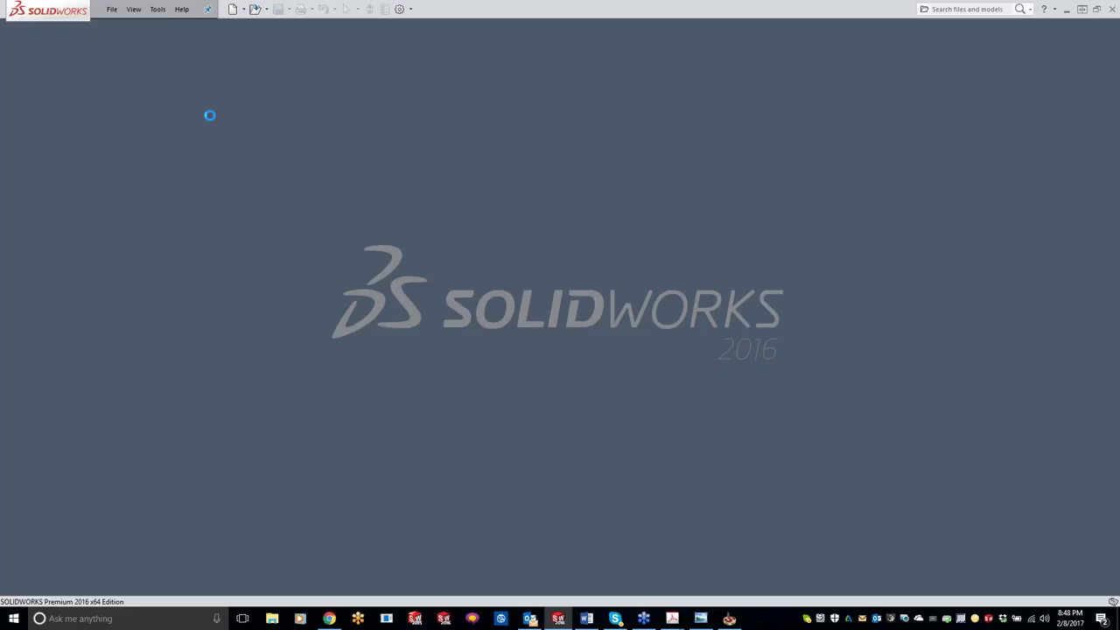
Open the existing SolidCAM part HSM PART.PRT from the SolidCAM 3D folder on the Storage (E:) drive.
left_click(157, 9)
mouse_move(201, 54)
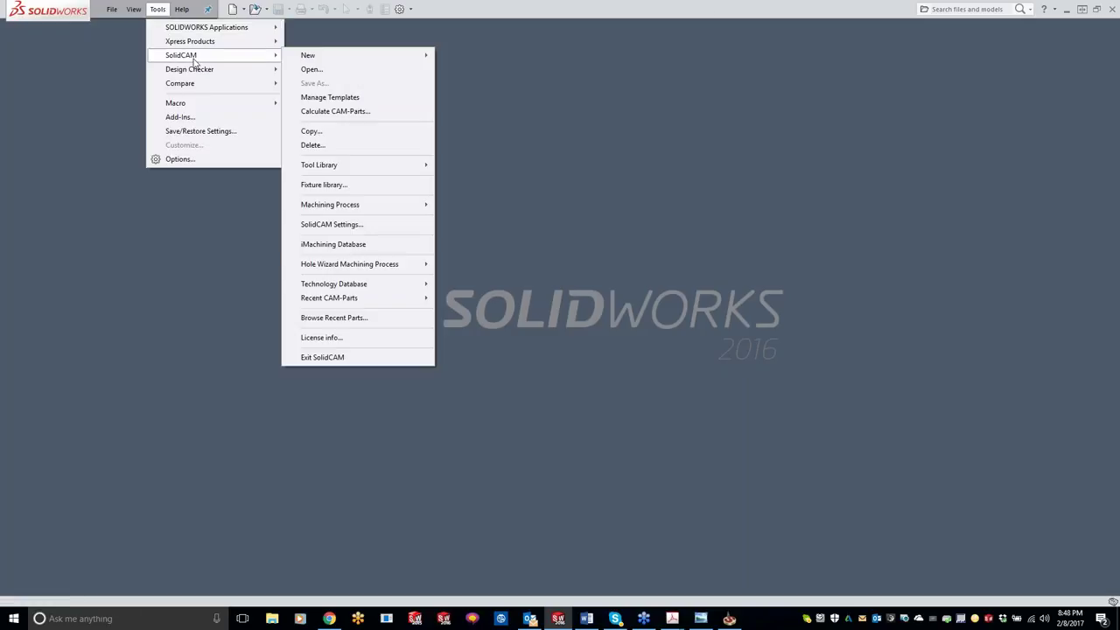
left_click(311, 69)
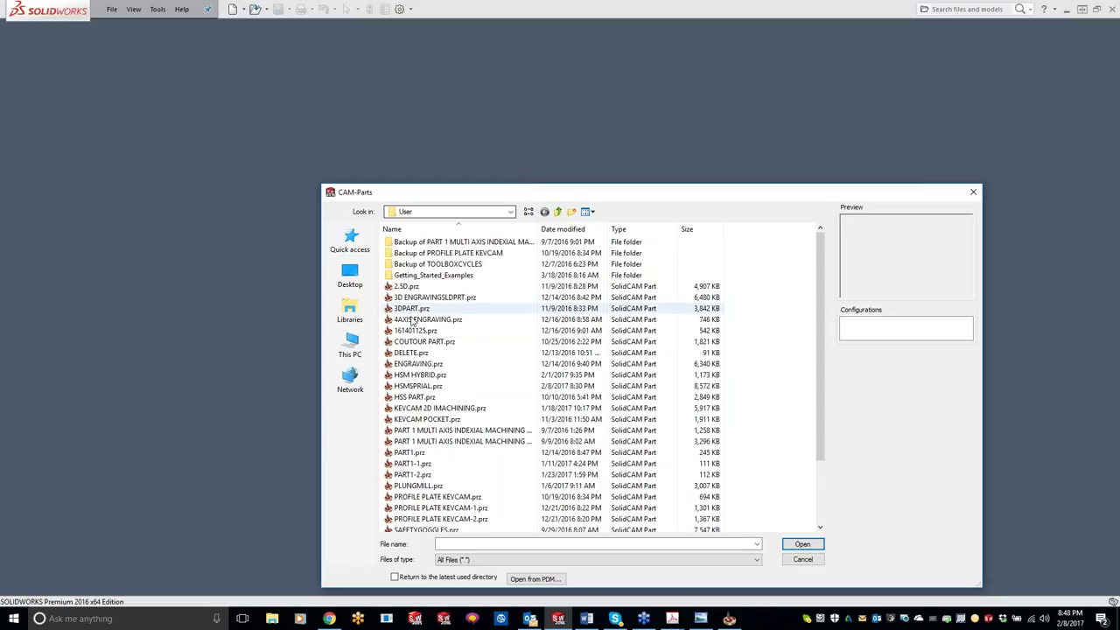
left_click(348, 347)
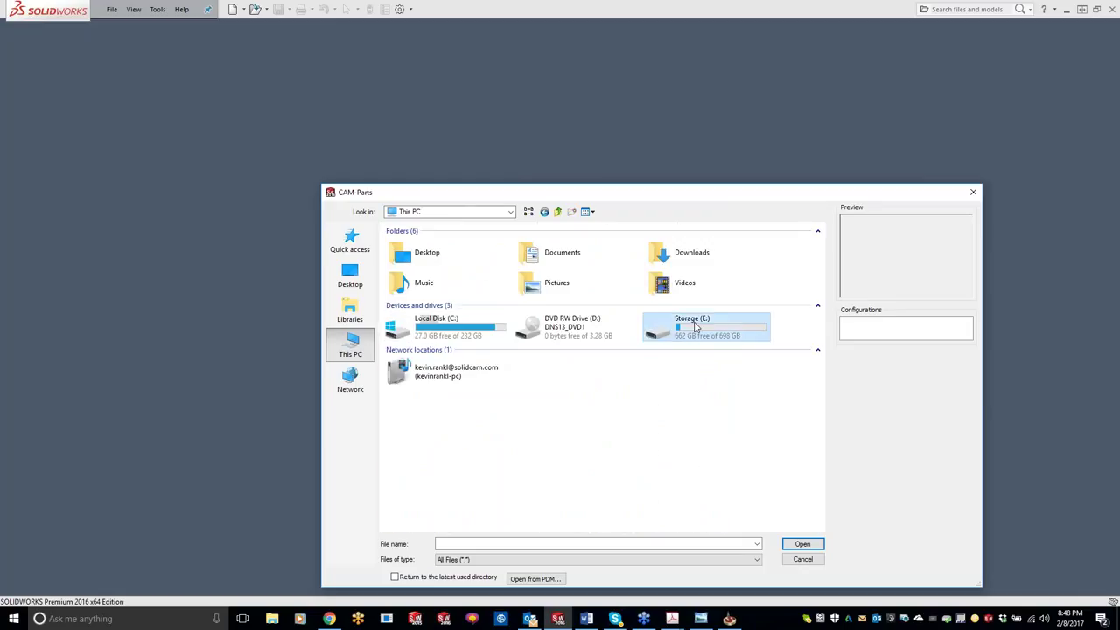
double_click(695, 327)
double_click(411, 243)
double_click(412, 253)
double_click(416, 264)
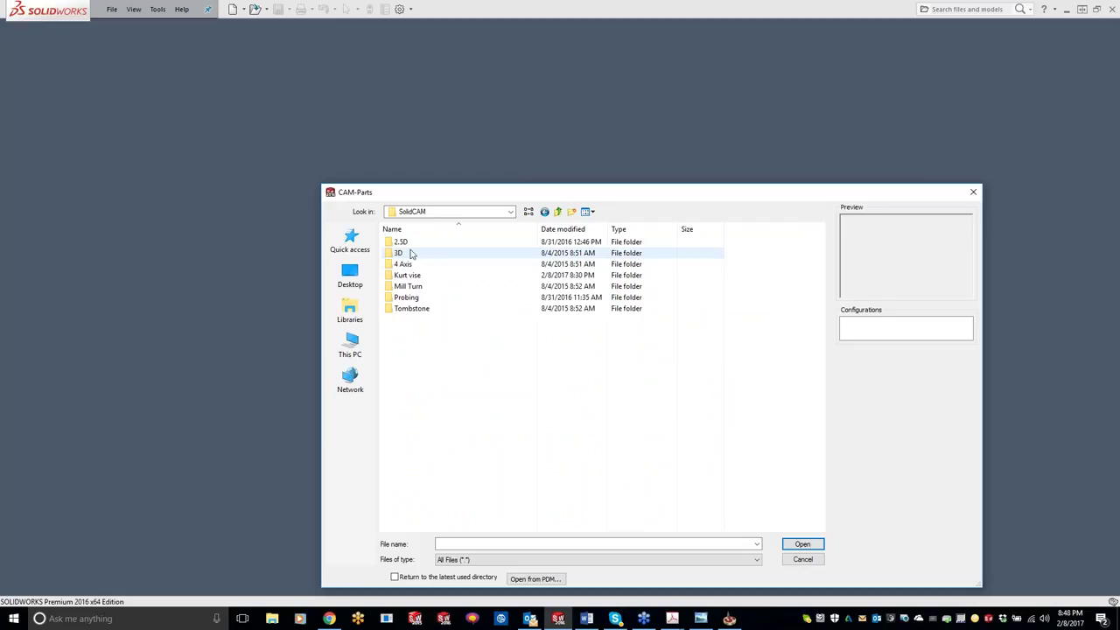
double_click(423, 253)
double_click(411, 242)
left_click(417, 263)
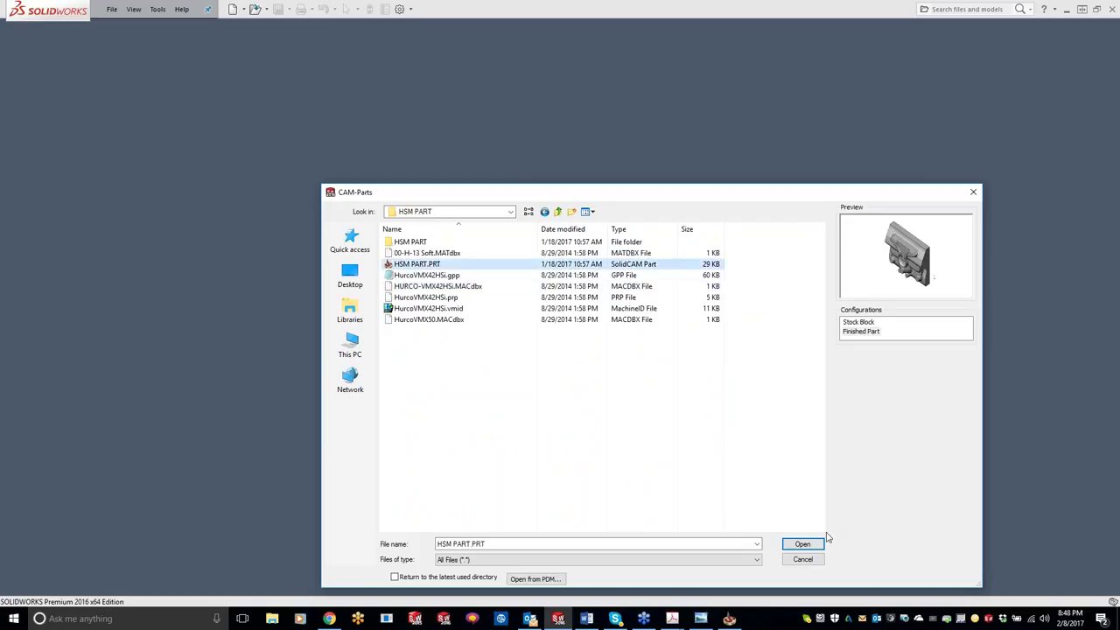
left_click(802, 544)
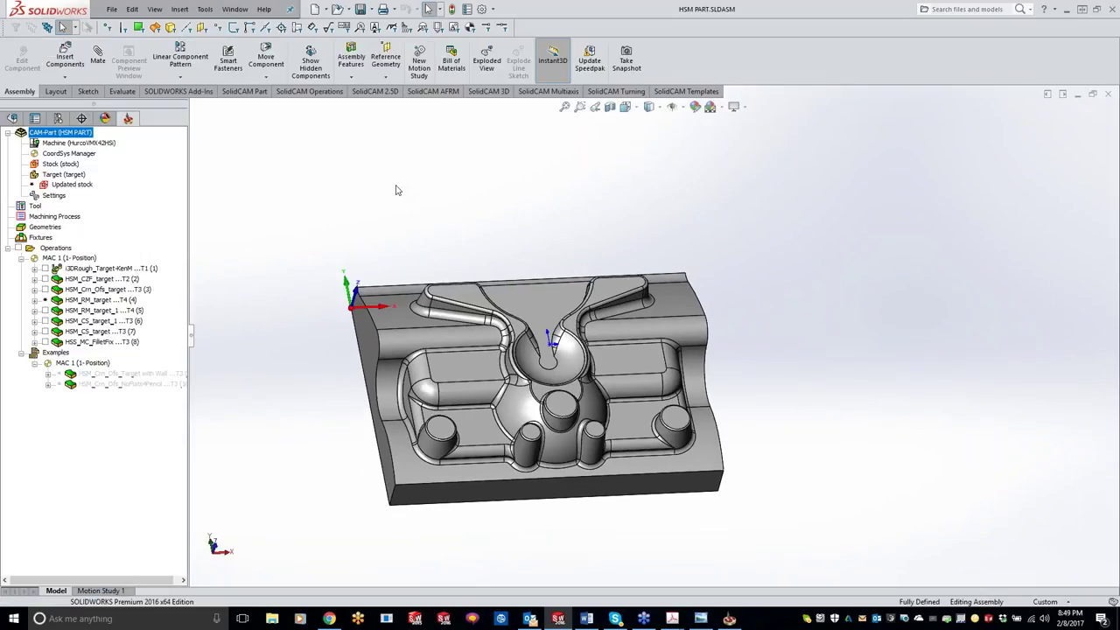
Examine the part's flat faces and the geometry settings of the HSM_CZF_target horizontal machining operation.
middle_click_drag(534, 358, 473, 317)
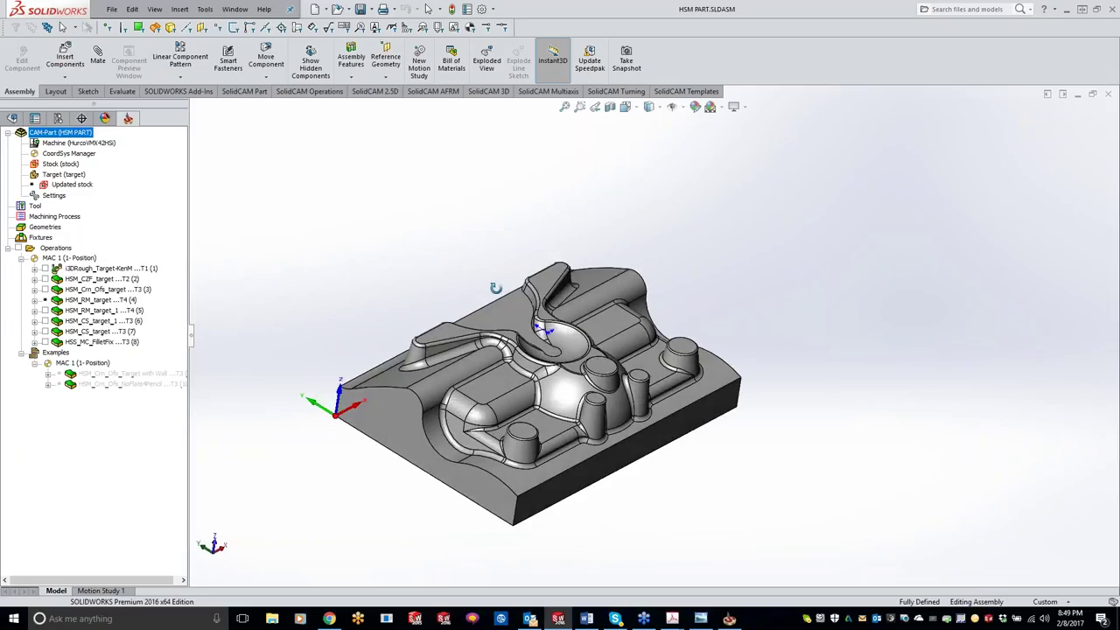
left_click(439, 343)
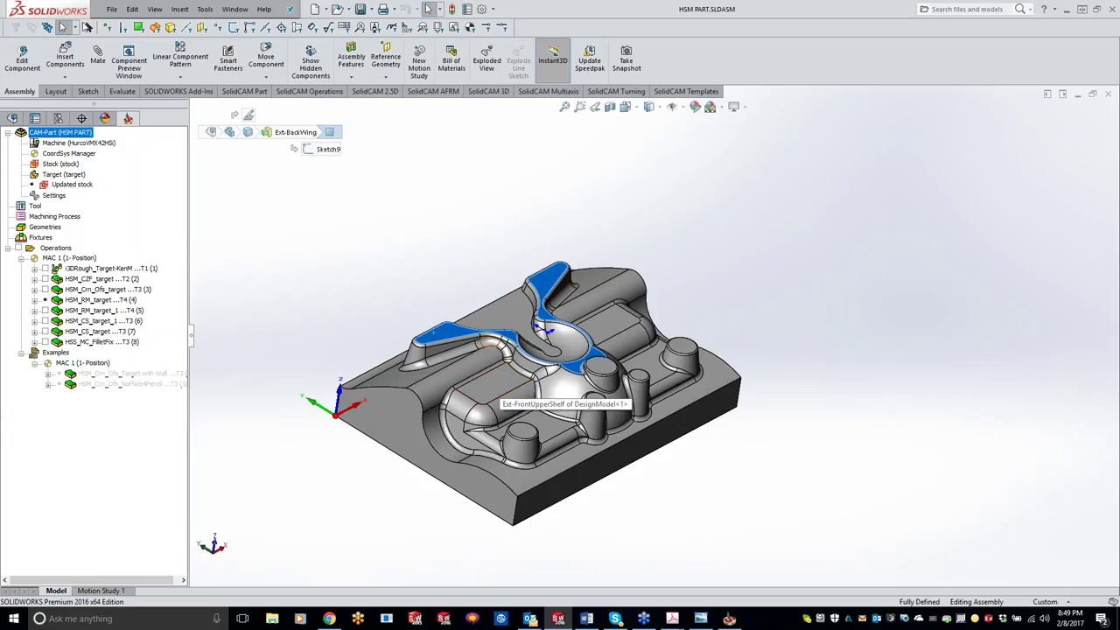
left_click(654, 381)
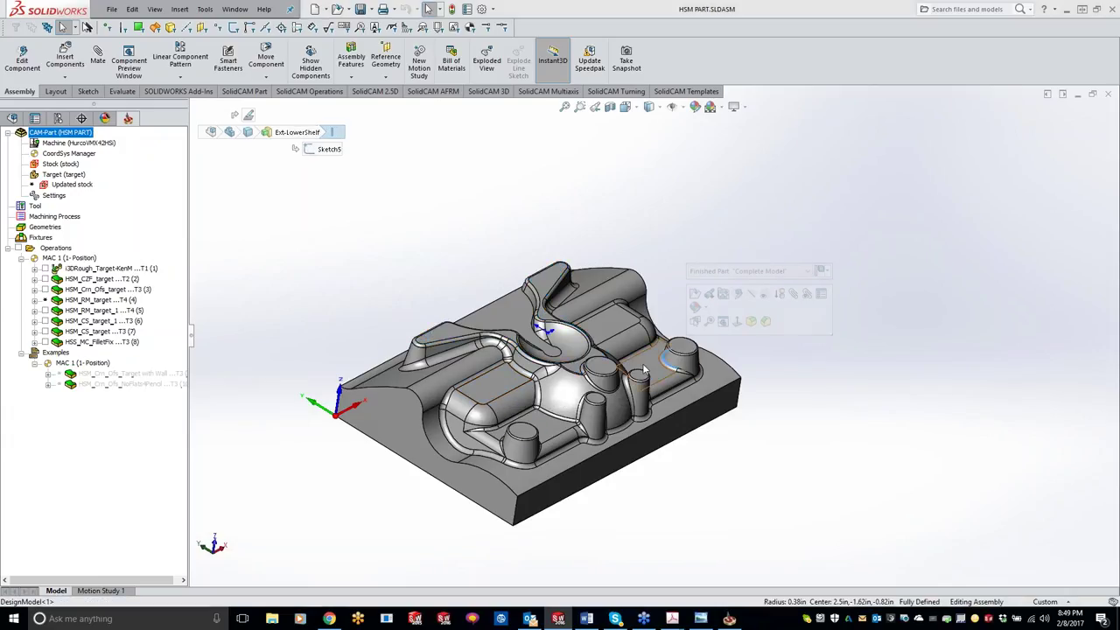
left_click(612, 324)
left_click(556, 289)
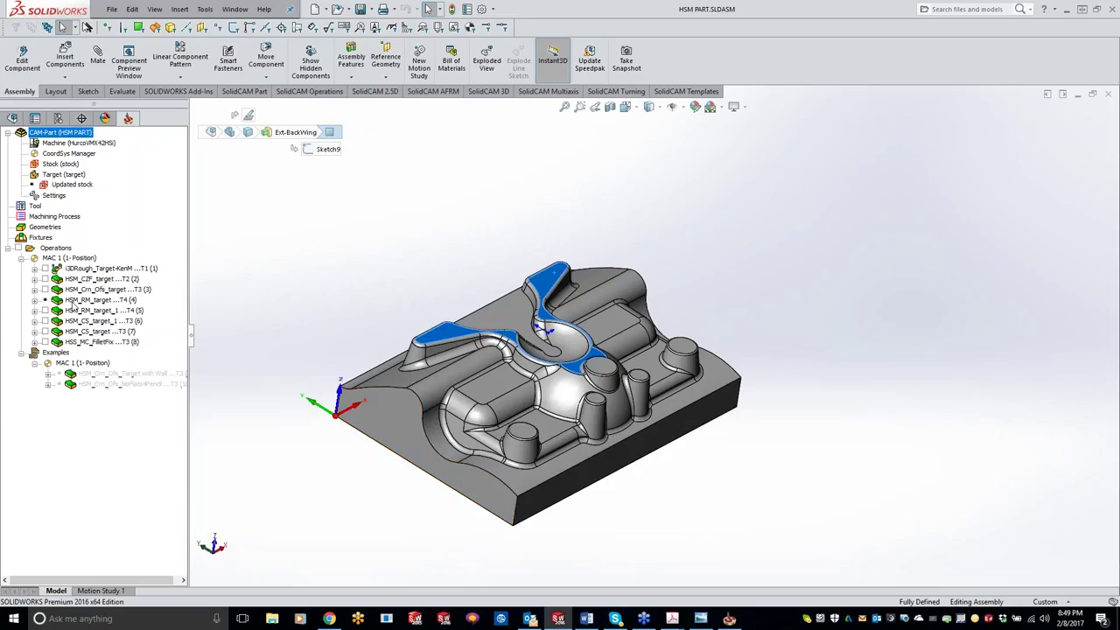
double_click(77, 280)
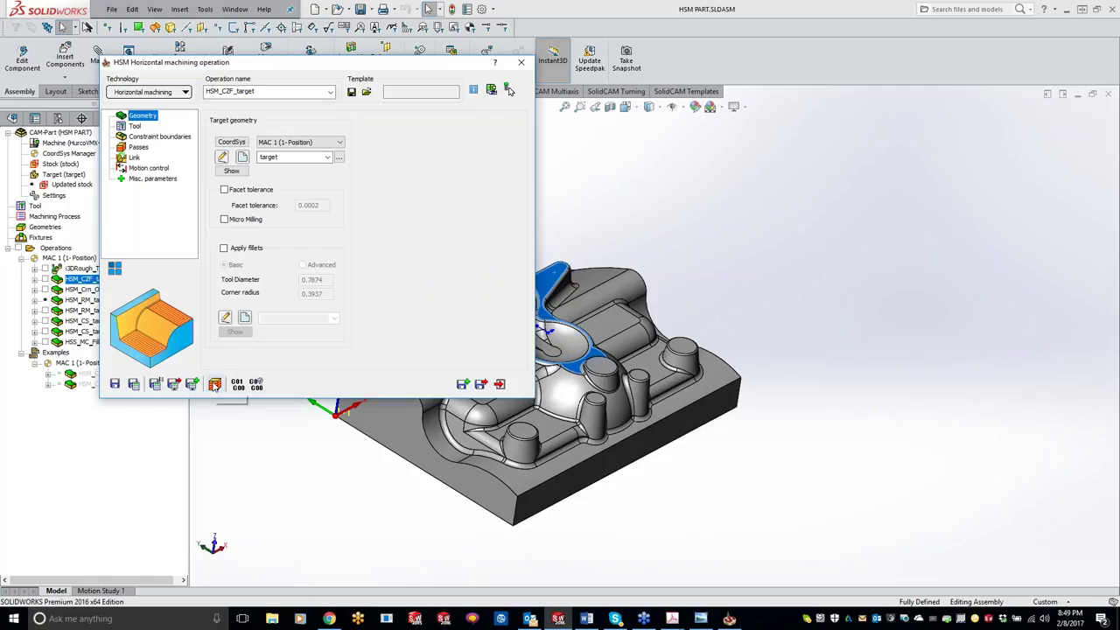
left_click(523, 66)
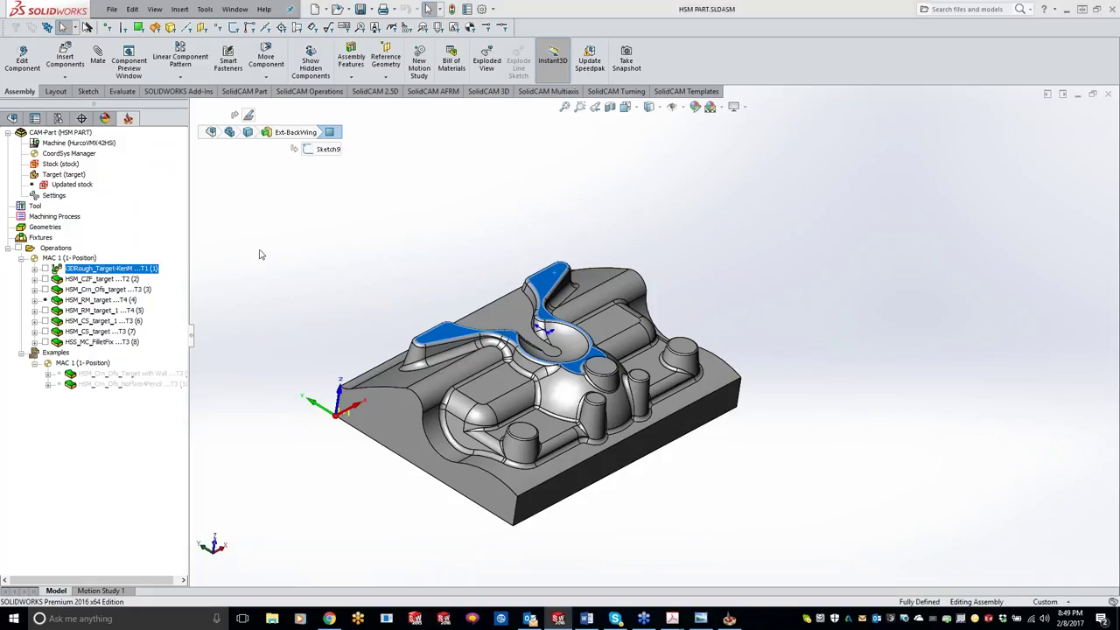
Load the i3DRough operation in the SolidVerify simulation and set the tool facet tolerance to 0.004.
left_click(199, 508)
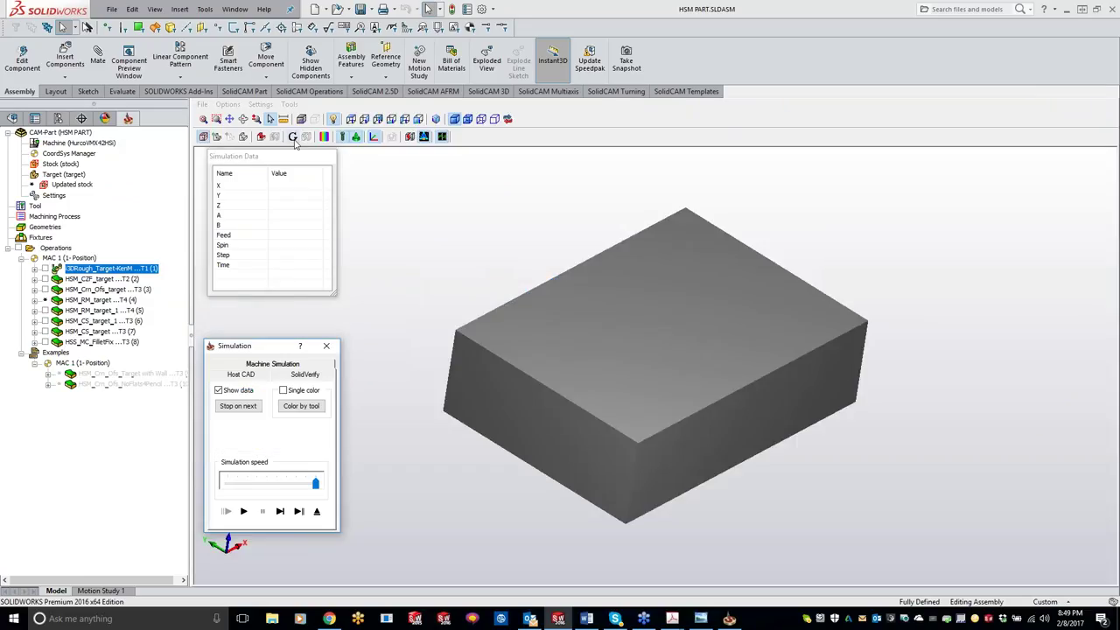
left_click(260, 104)
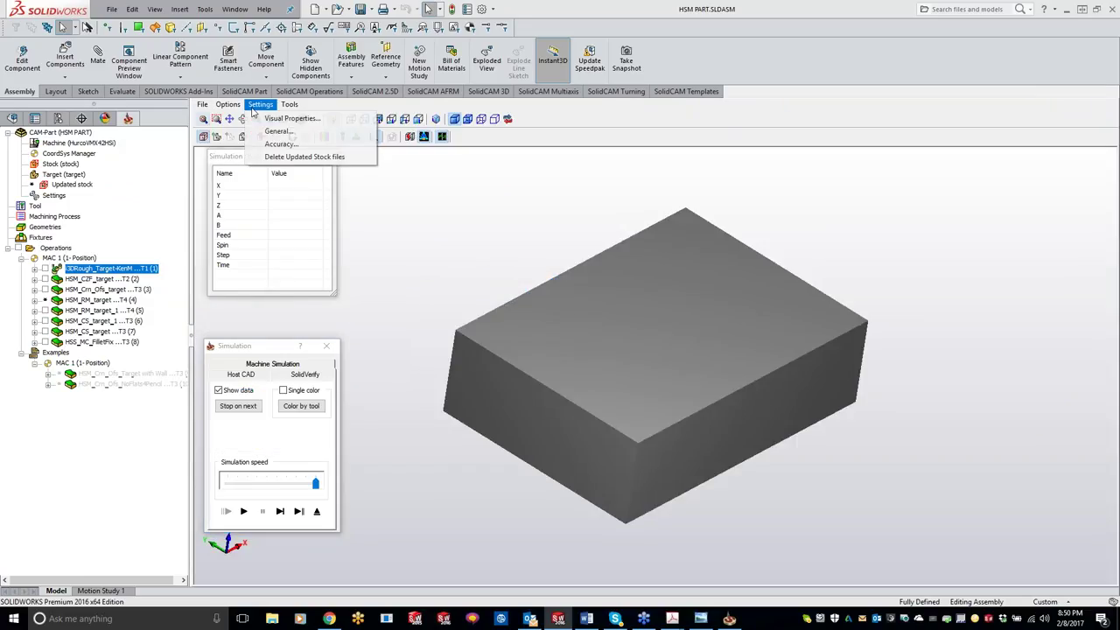
left_click(278, 145)
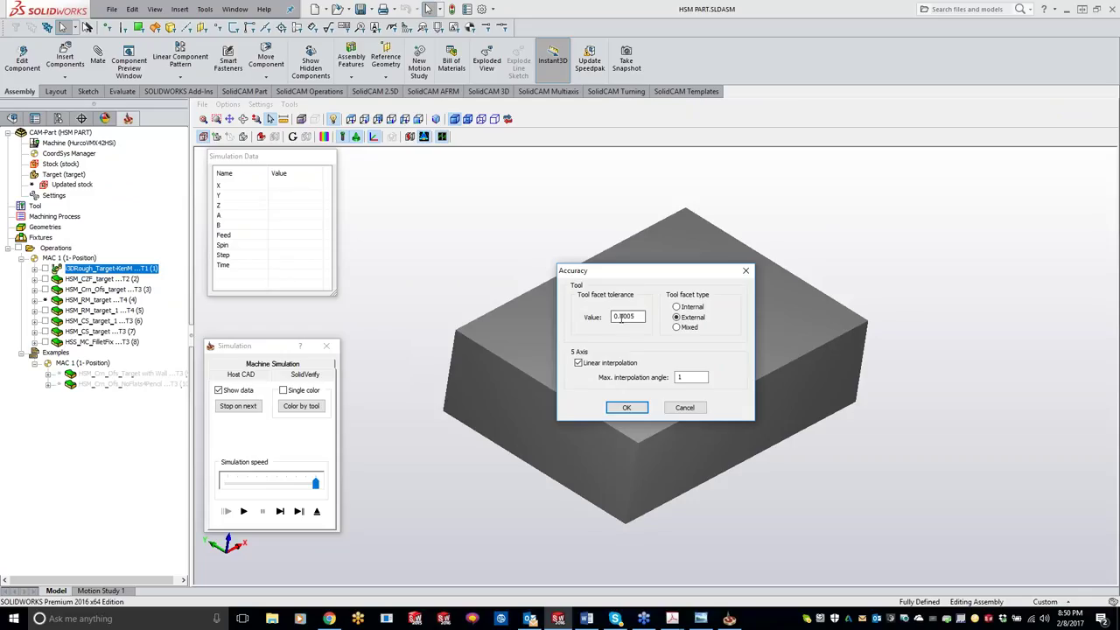
left_click_drag(625, 320, 643, 316)
type("01")
left_click(626, 408)
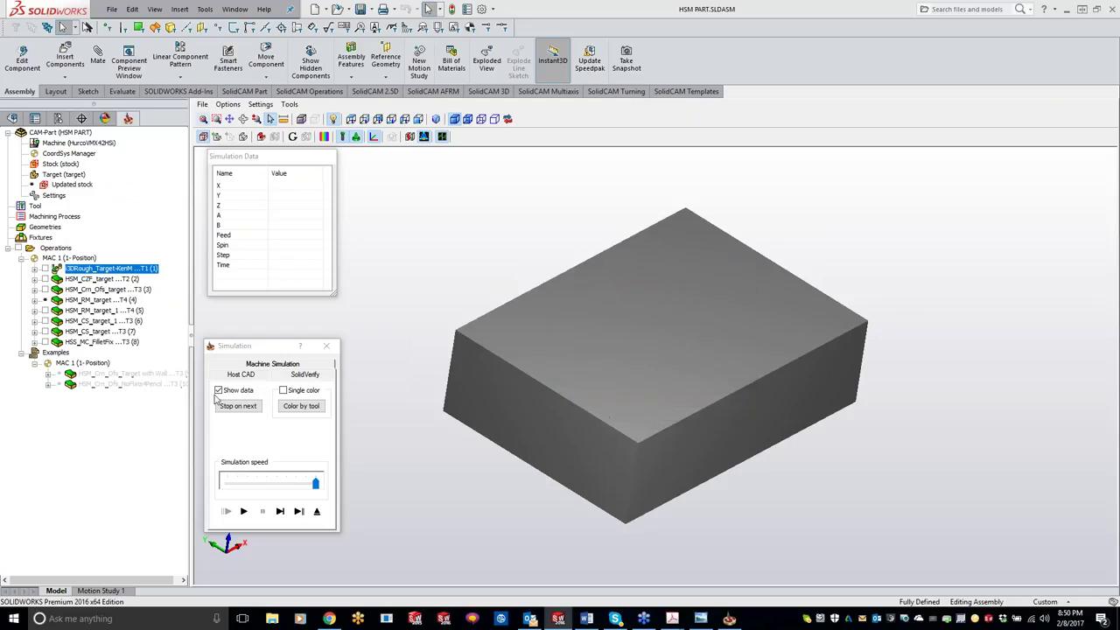
left_click(260, 104)
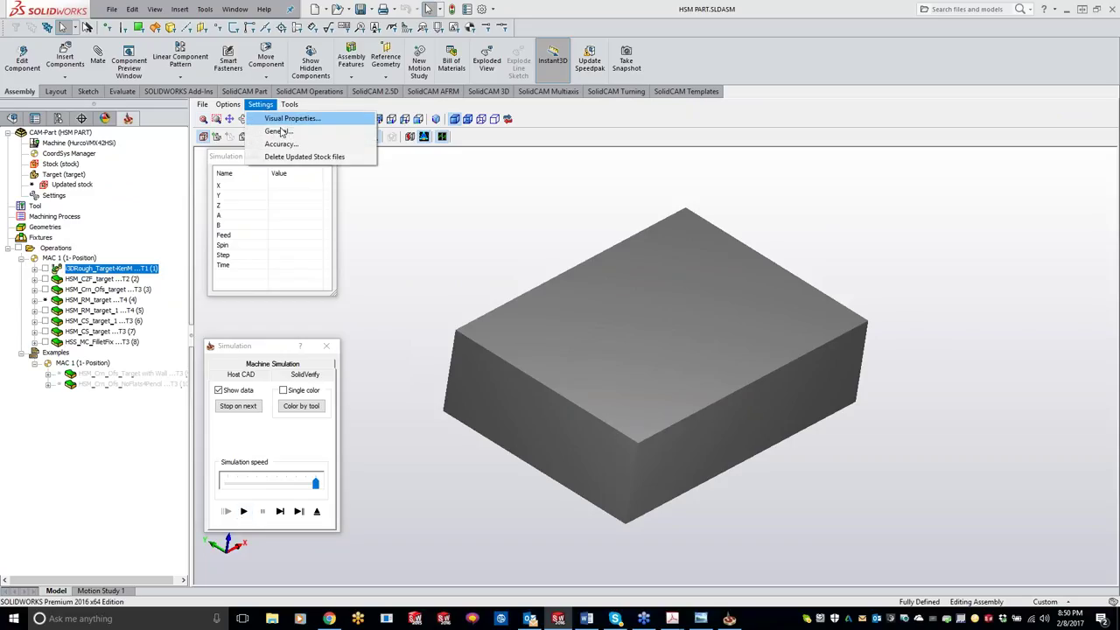
left_click(284, 145)
double_click(635, 316)
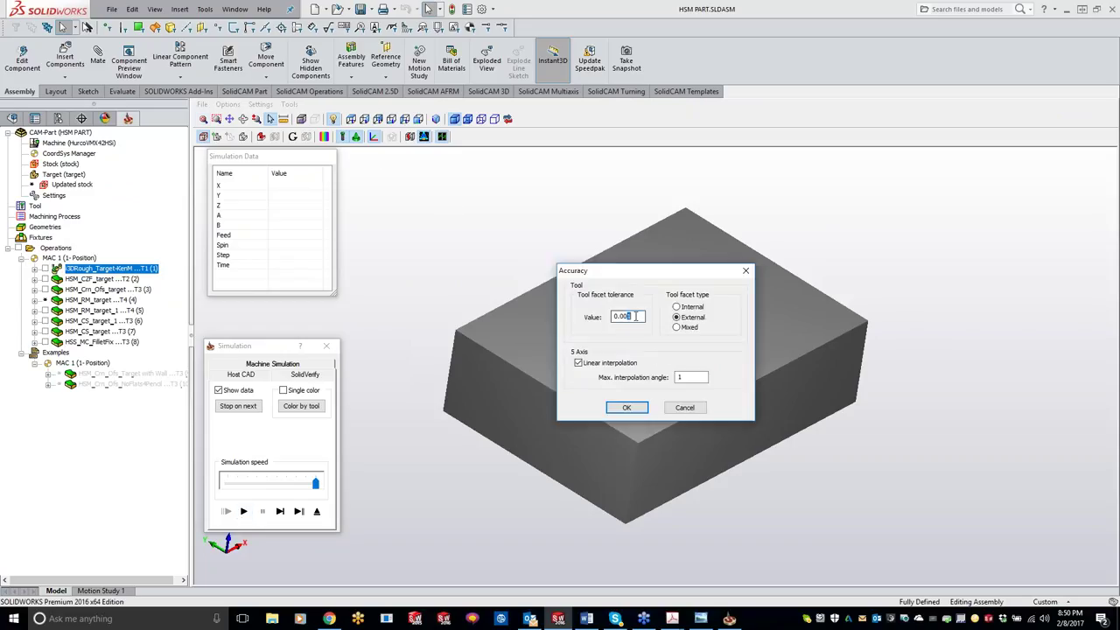
type("0.004")
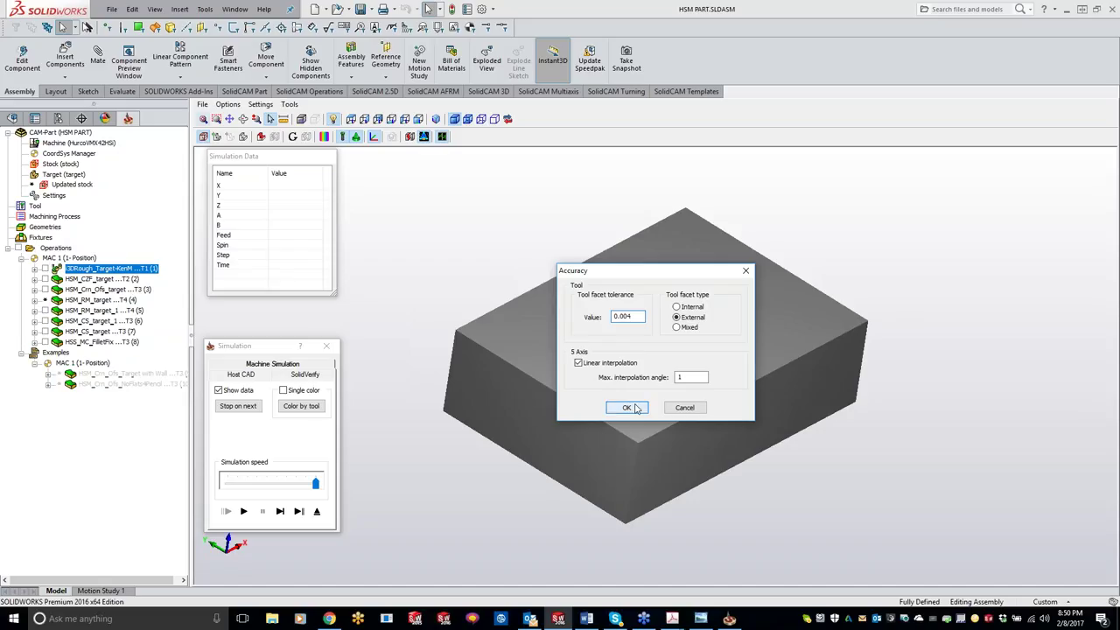
left_click(636, 410)
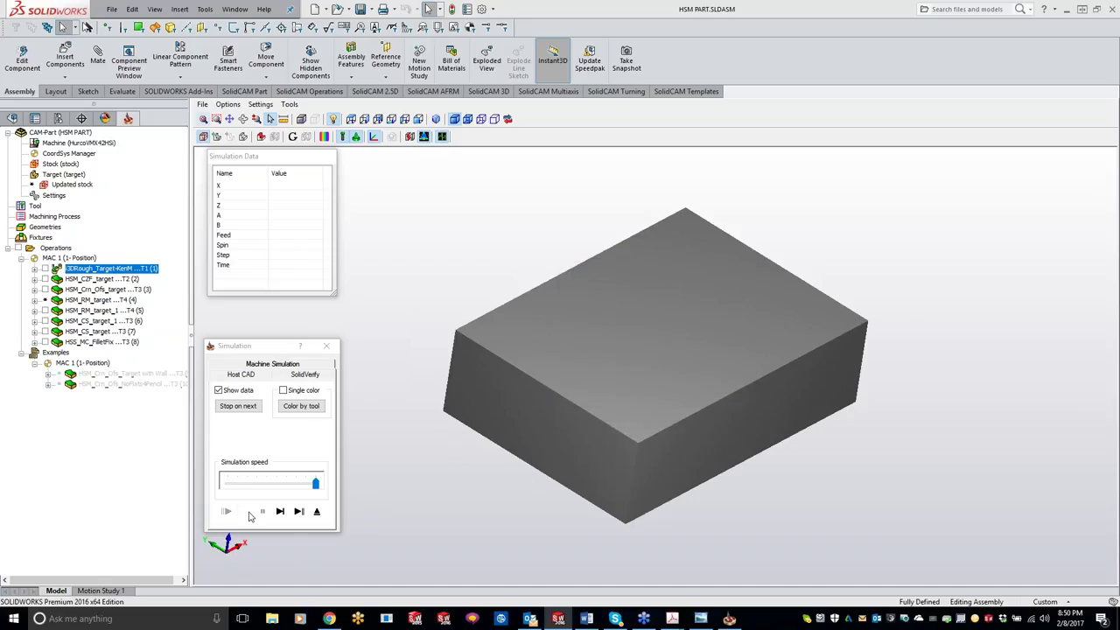
left_click(335, 348)
left_click(517, 189)
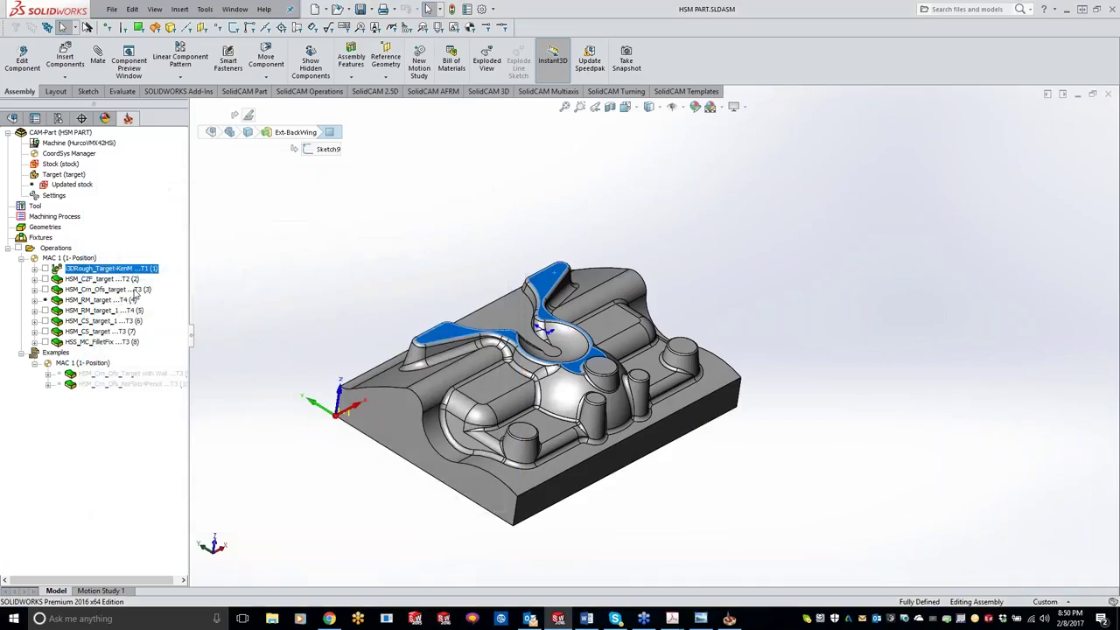
Simulate the HSM_CZF_target operation in SolidVerify on the roughed stock and inspect the machined flat areas from the opposite side.
right_click(114, 279)
left_click(140, 221)
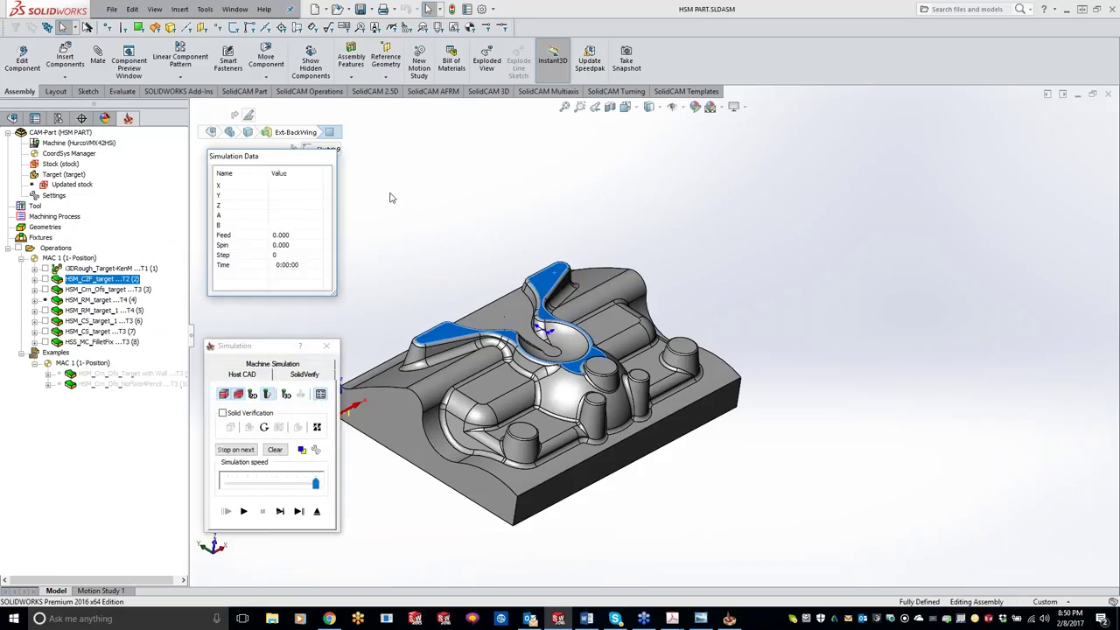
left_click(320, 394)
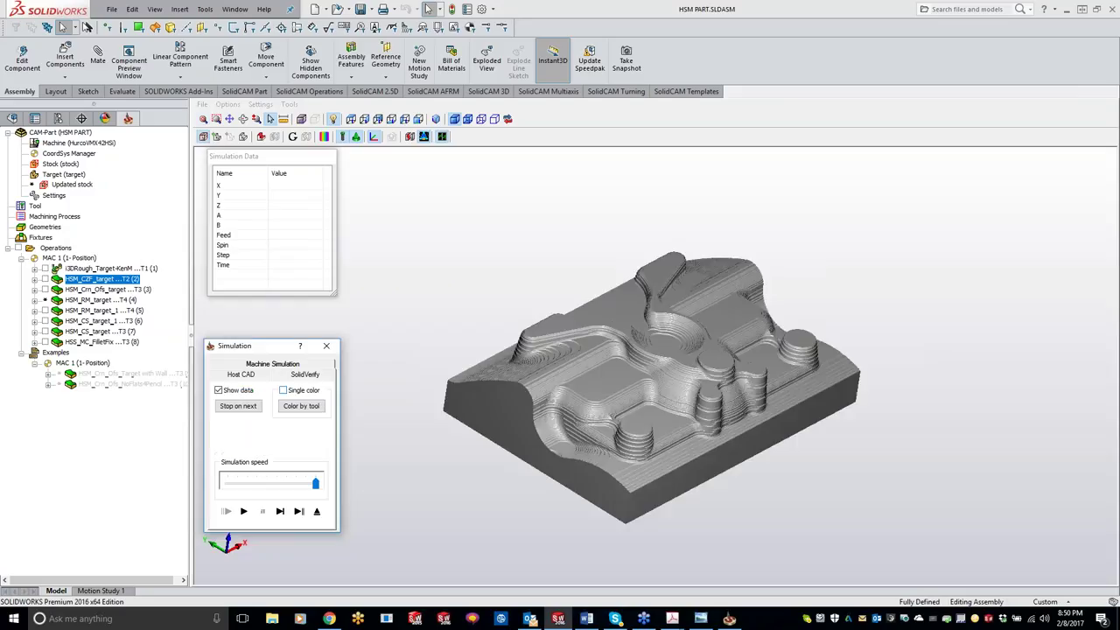
left_click(243, 511)
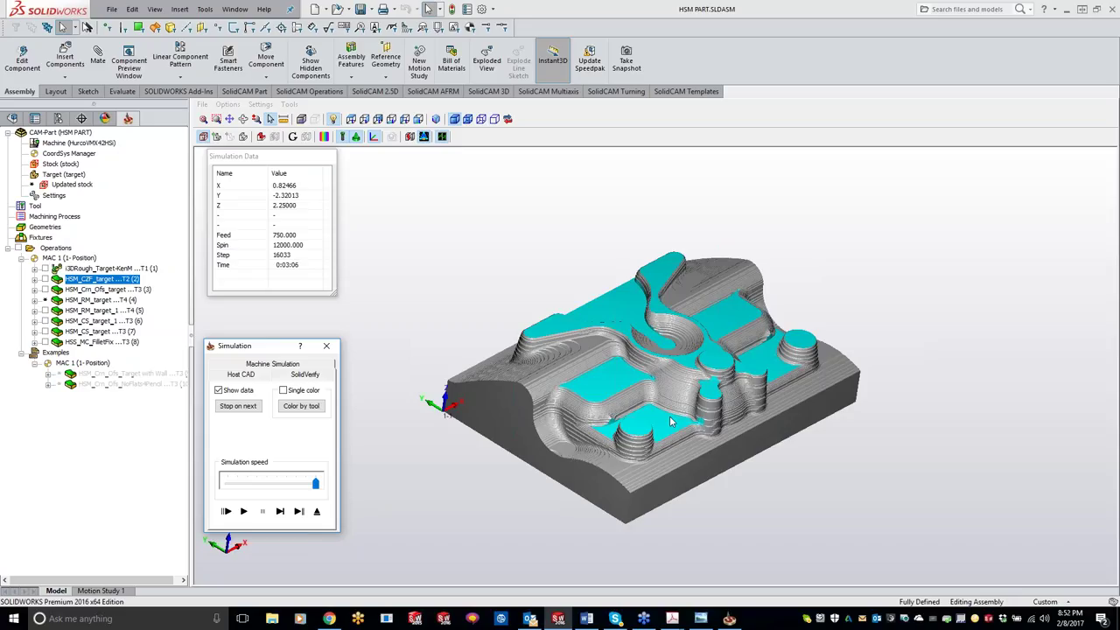
middle_click_drag(544, 328, 612, 350)
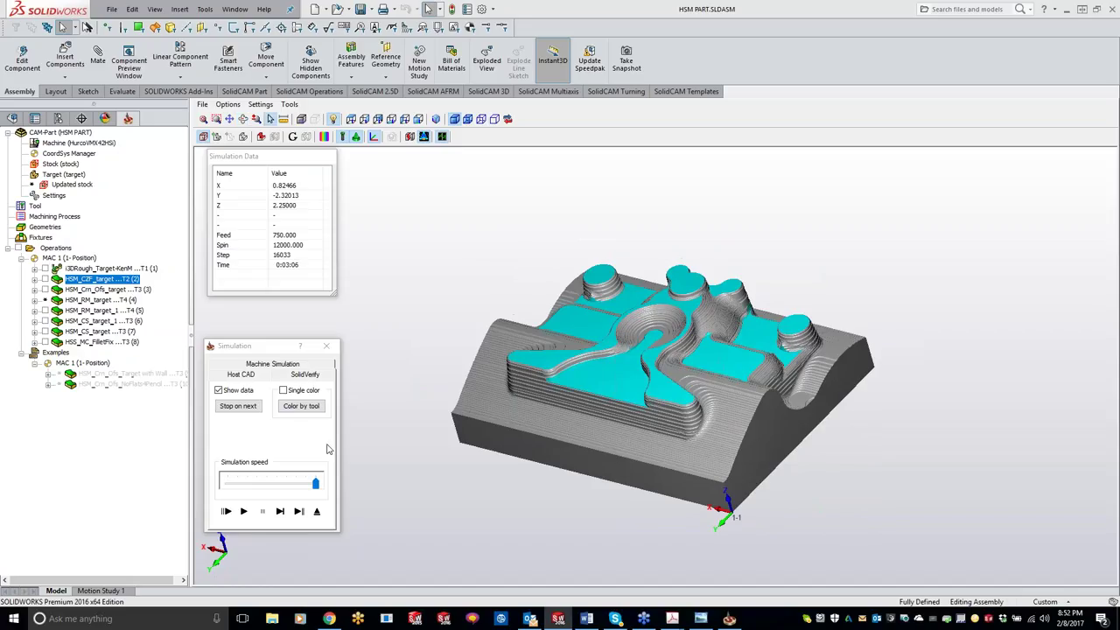
left_click(317, 512)
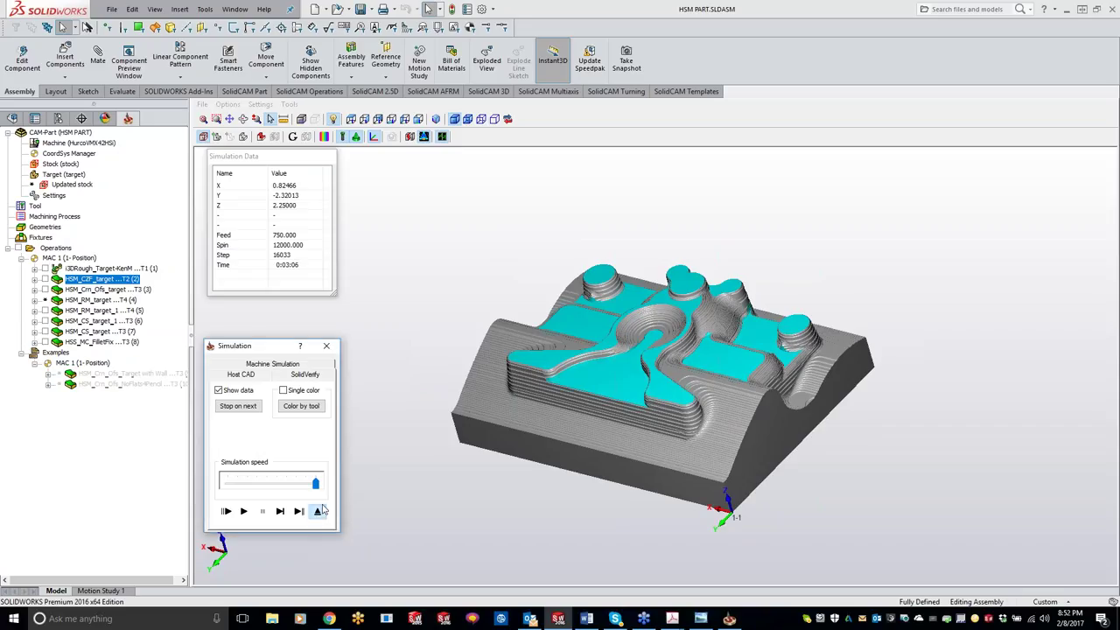
left_click(326, 347)
Start a new 3D HSM milling operation after HSM_CZF_target and review the available machining technologies.
right_click(125, 285)
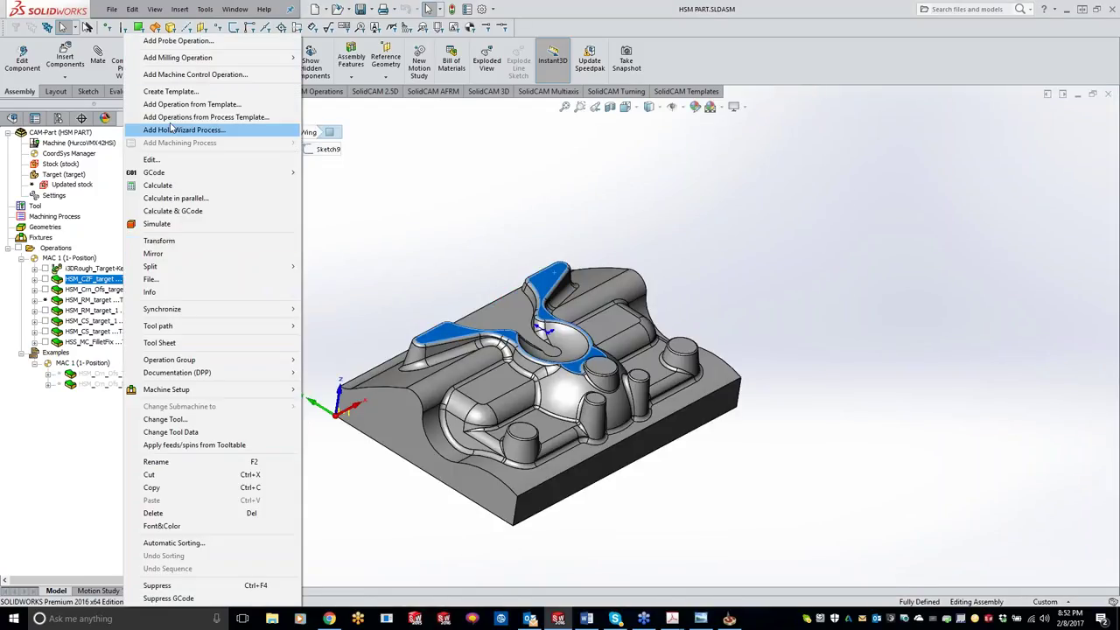
mouse_move(280, 57)
left_click(341, 317)
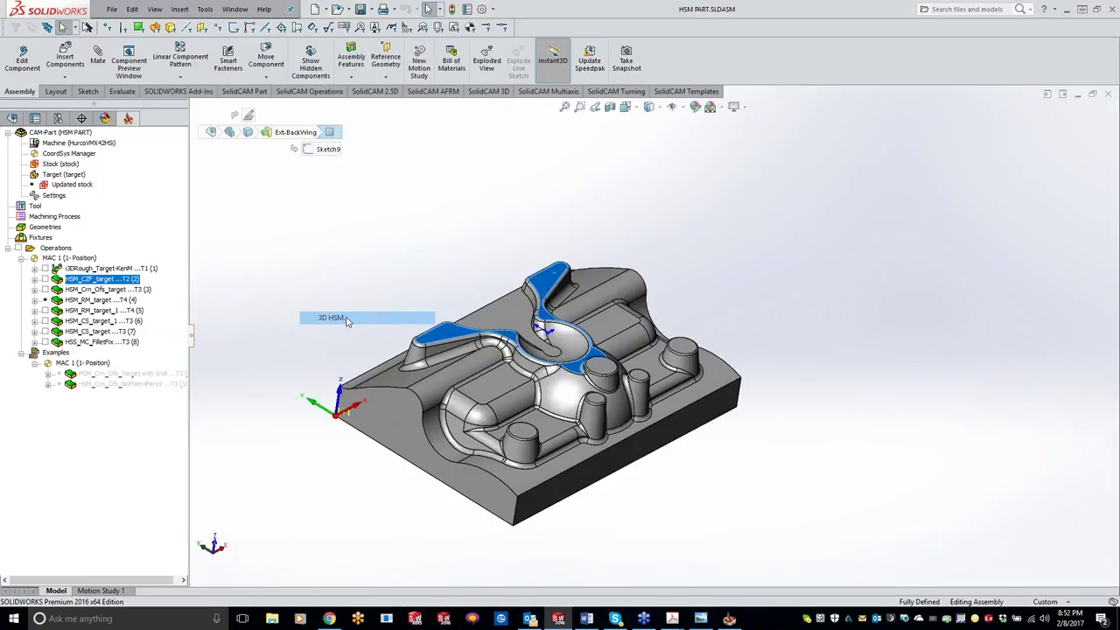
left_click(140, 92)
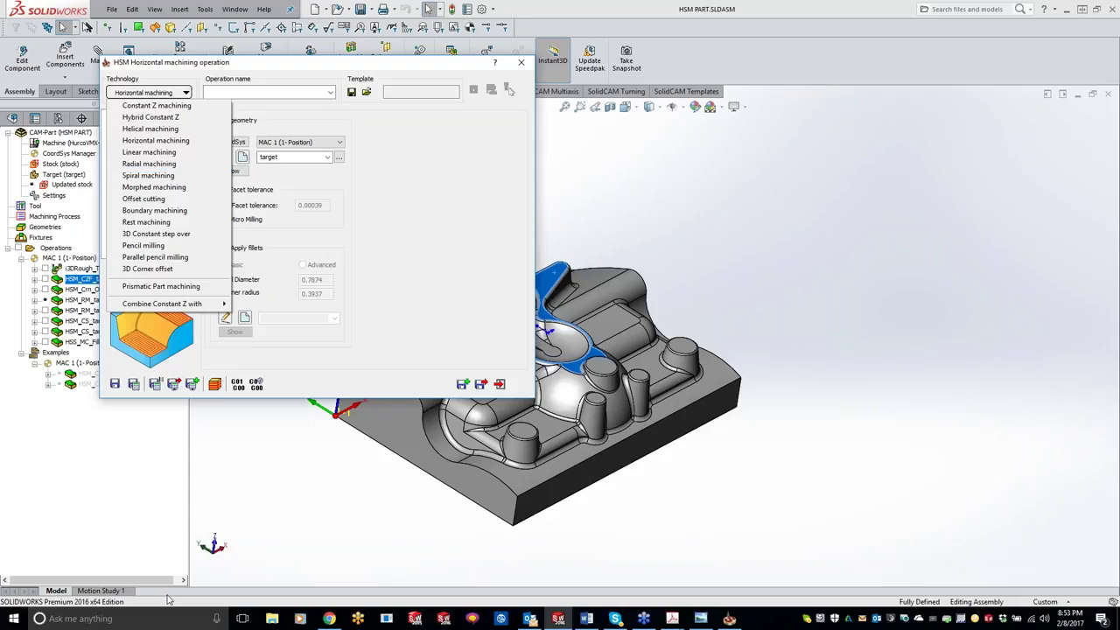
Show the SolidCAM Tell-A-Friend flyer in Adobe Acrobat, and open the SolidCAM Certification page of the SolidCAM website in Chrome.
left_click(672, 619)
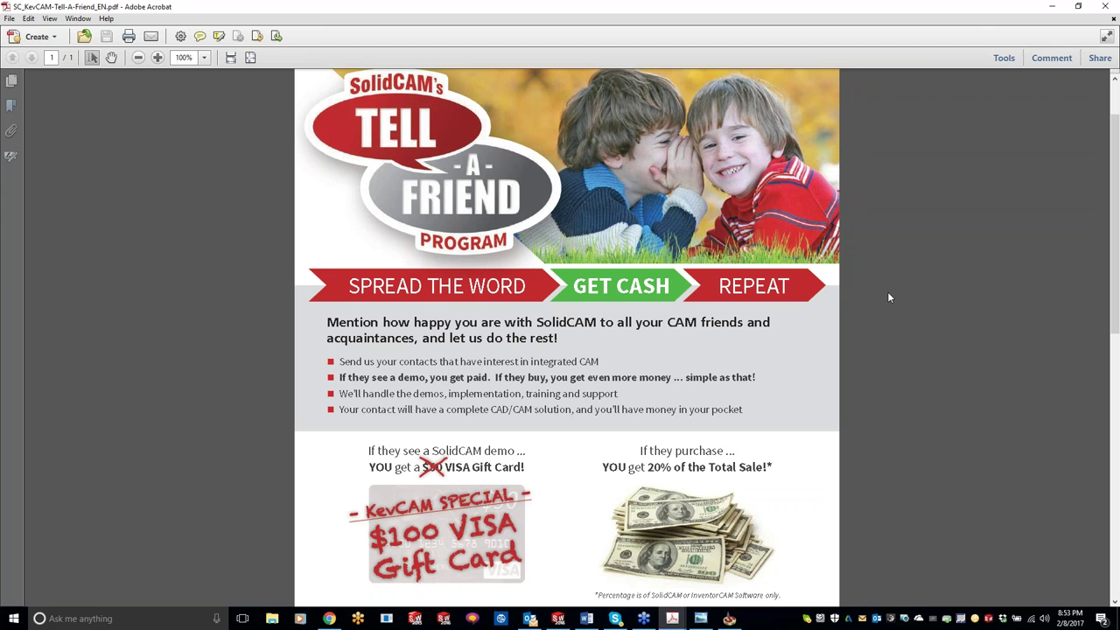
left_click(329, 619)
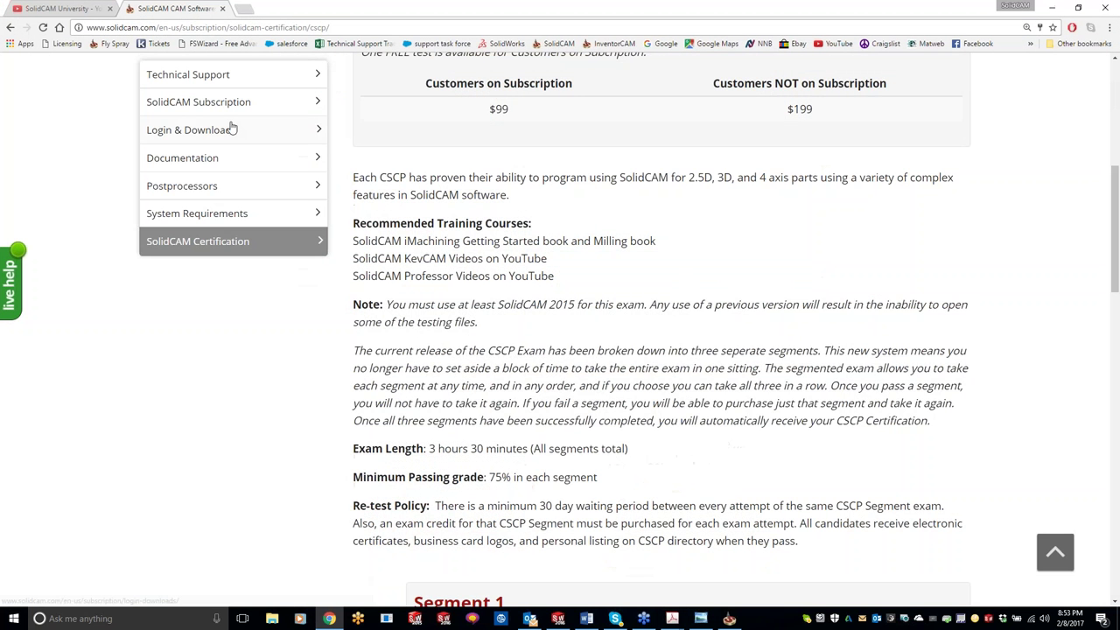
scroll(737, 236, "up", 5)
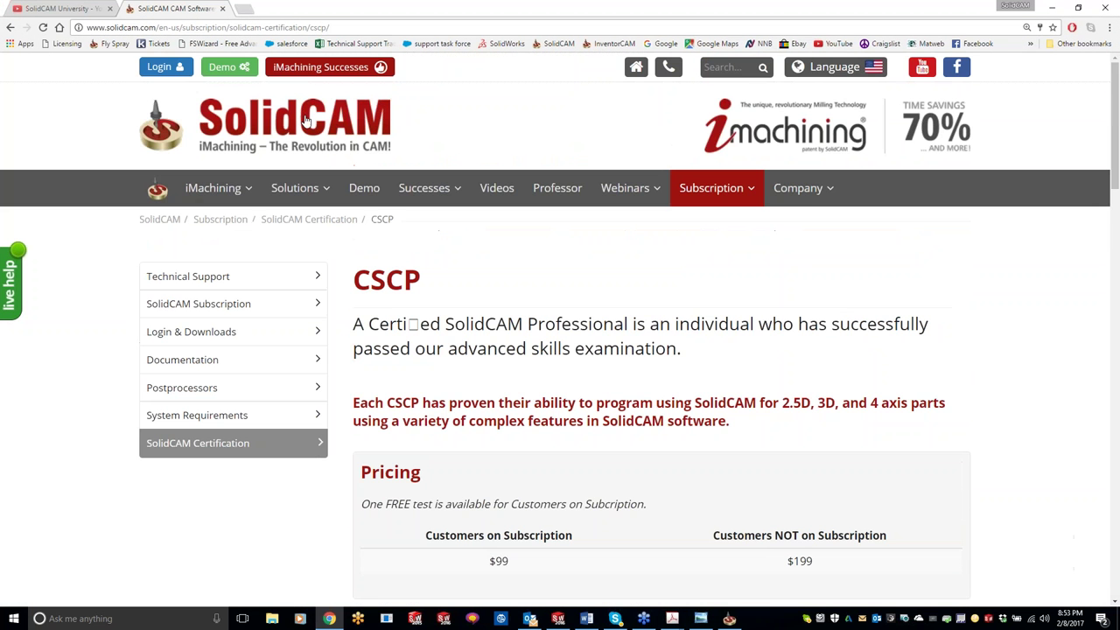
mouse_move(713, 187)
left_click(728, 354)
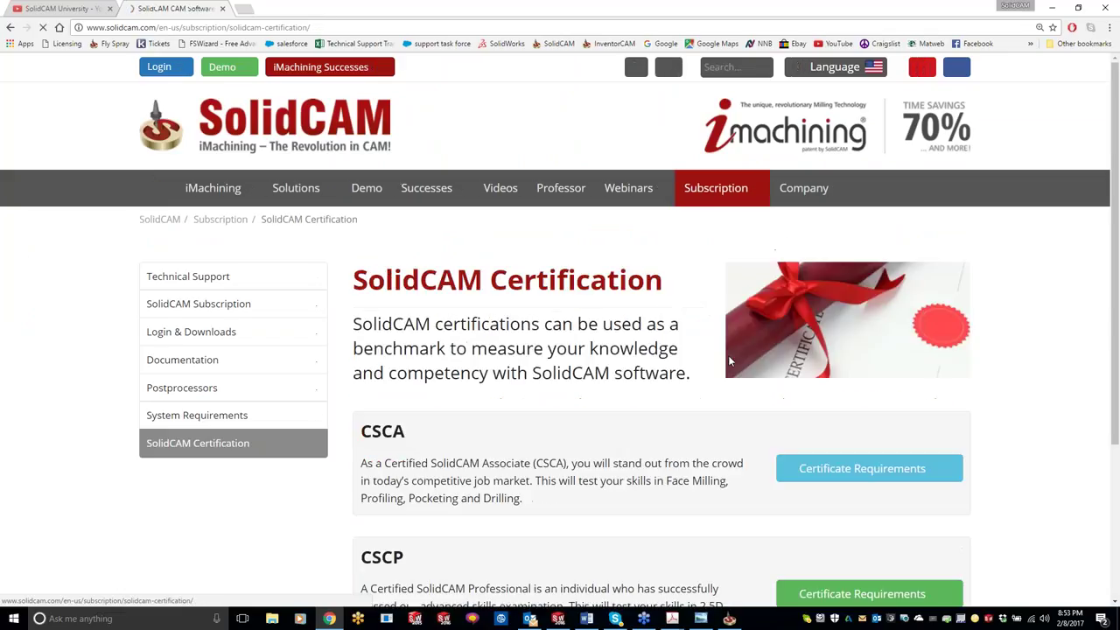
Review the CSCA, CSCP and CSCE certification levels, and switch to SolidWorks to close the unnamed HSM Horizontal machining operation.
scroll(728, 355, "down", 2)
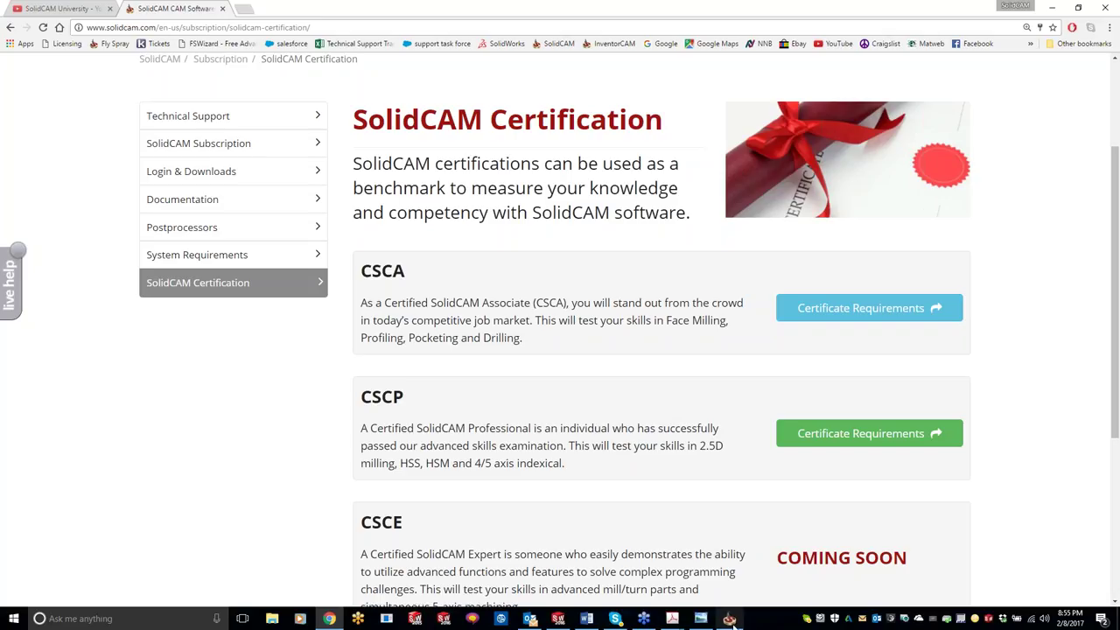
left_click(557, 619)
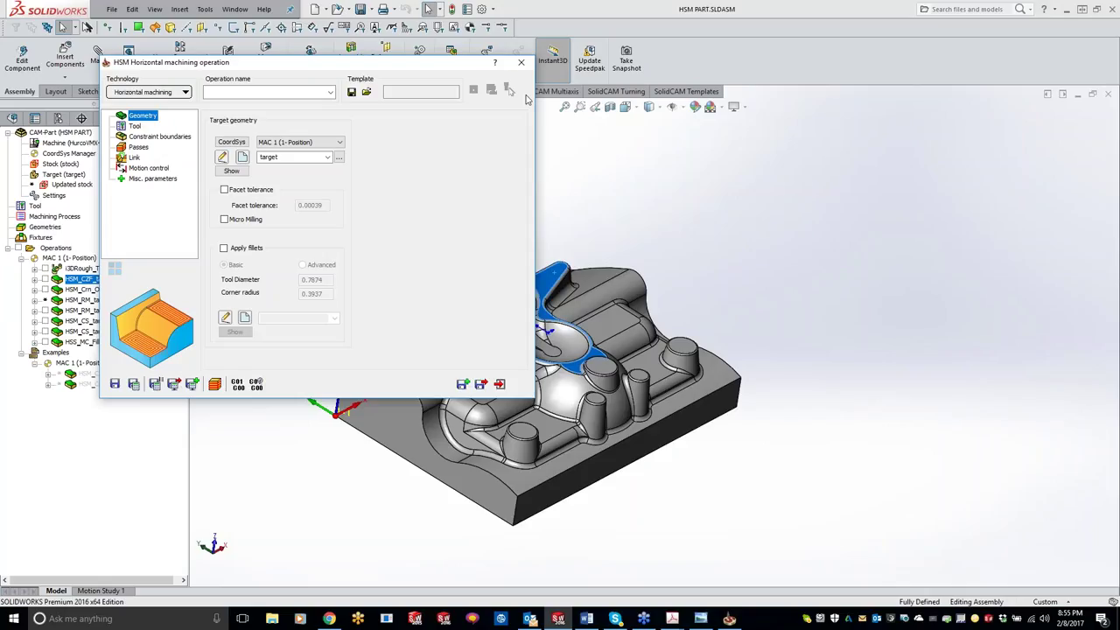
left_click(520, 62)
Open the extra parameters of the ToolSheet documentation for the HSM PART CAM-Part.
right_click(83, 135)
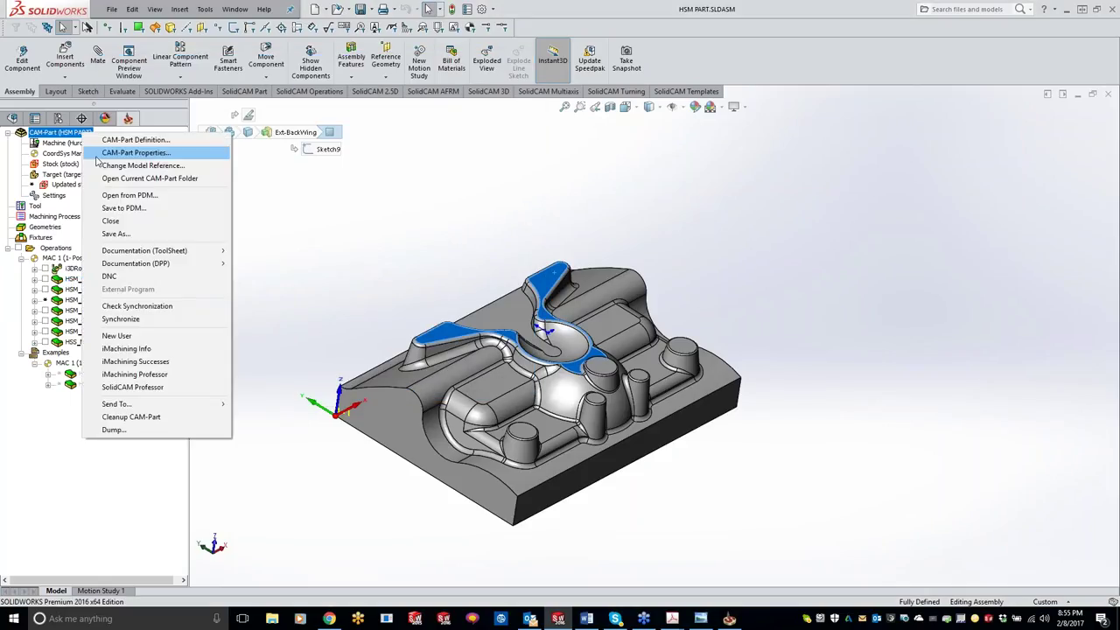
mouse_move(175, 250)
left_click(258, 264)
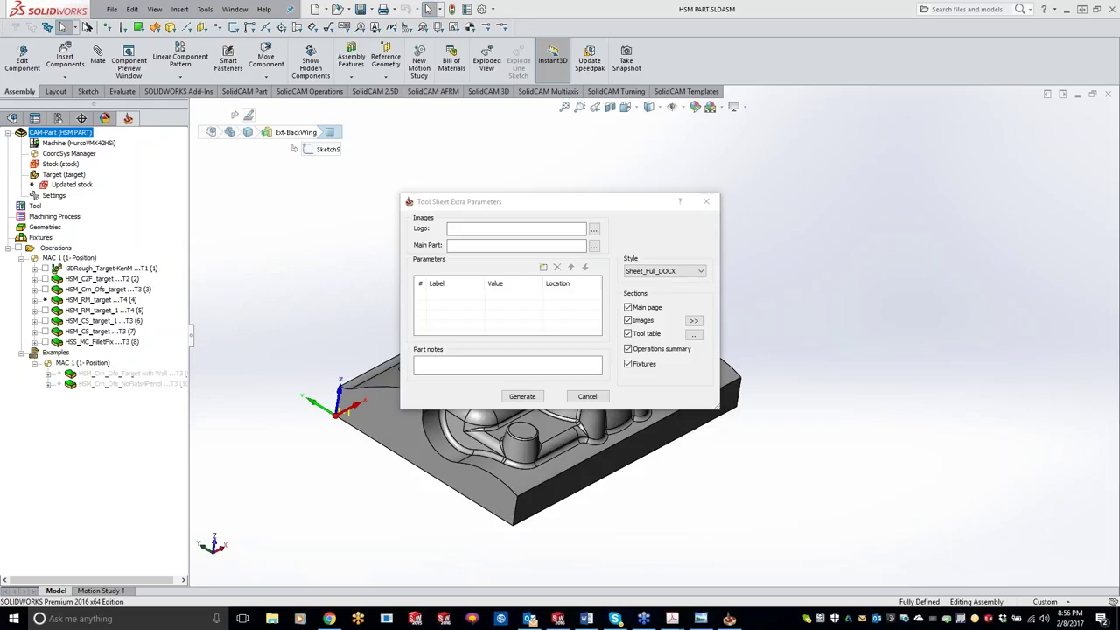
Switch to Chrome and show the uploaded videos of the SolidCAM University YouTube channel.
left_click(329, 618)
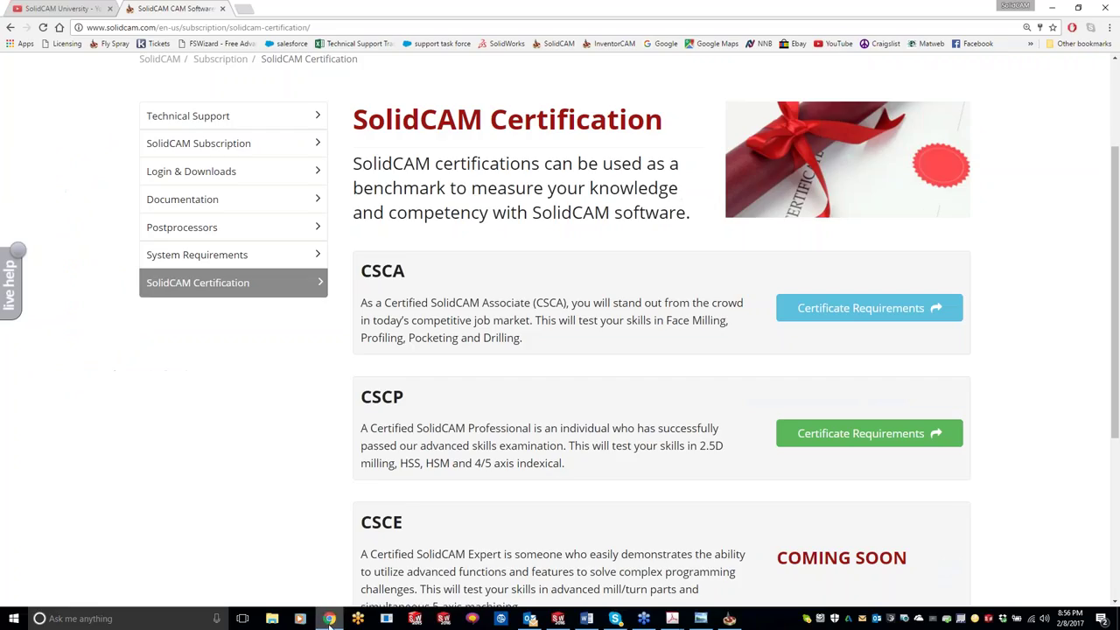
left_click(40, 8)
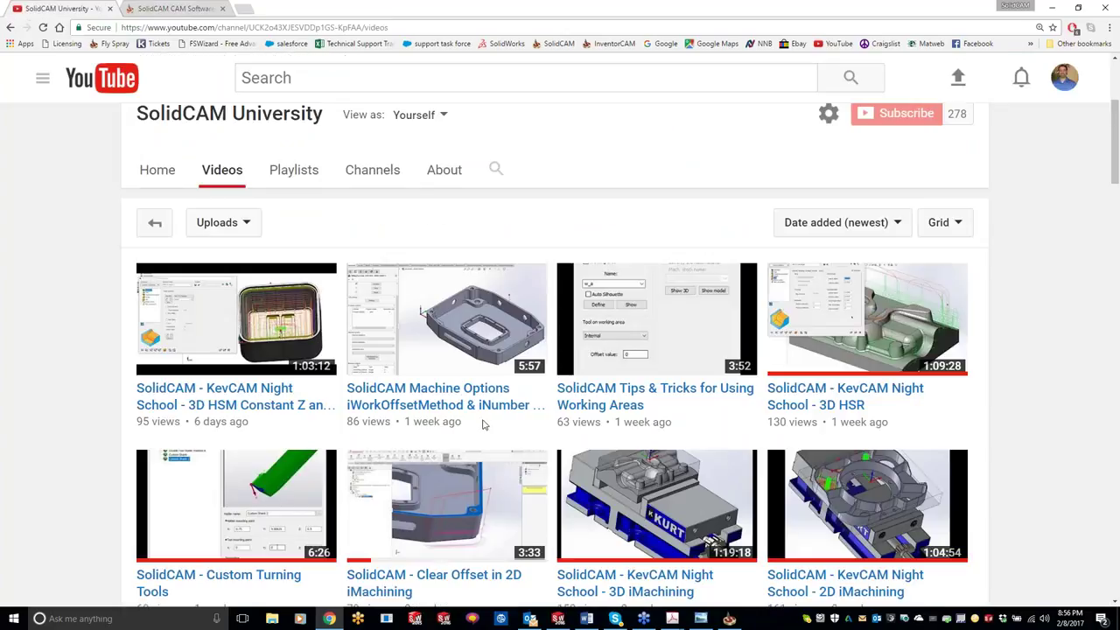